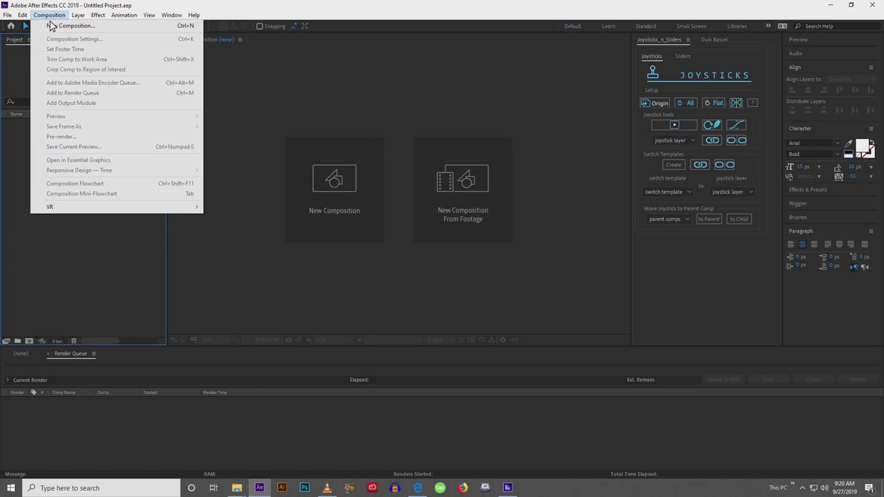
Create a new composition with a width of 1920 px and a height of 1080 px.
click(69, 26)
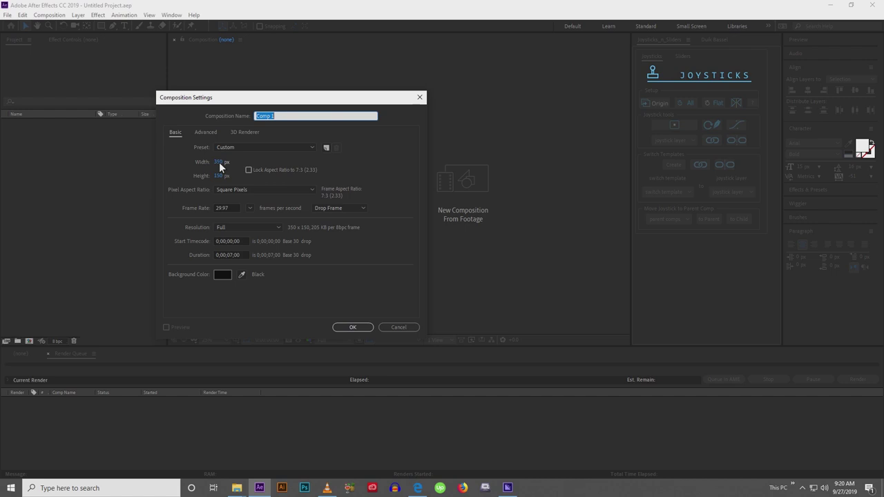
click(218, 163)
text(1920)
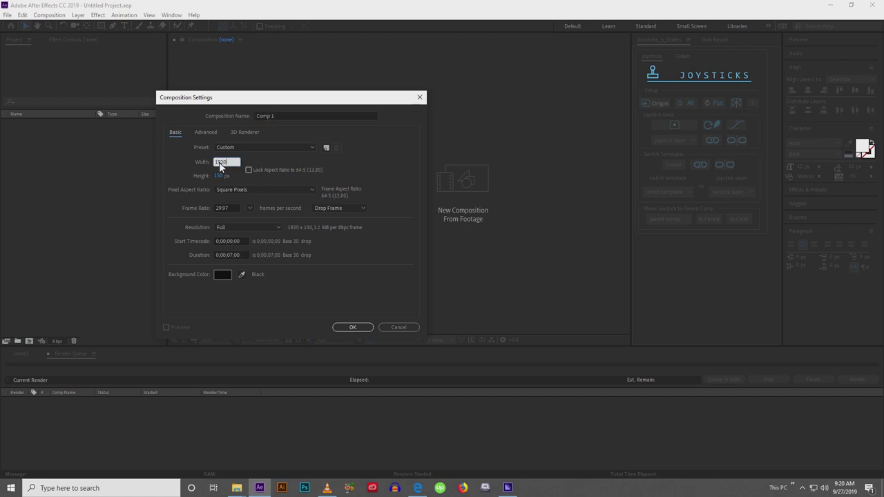
click(220, 177)
text(1080)
click(350, 327)
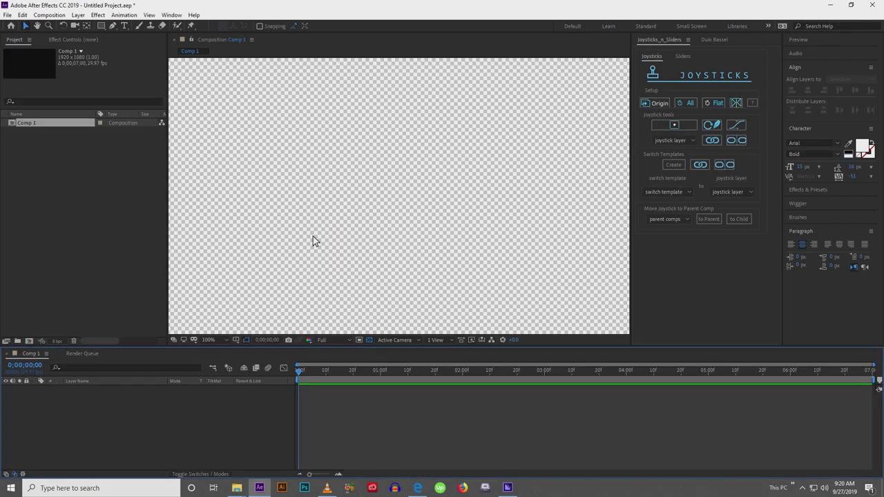
Draw a closed, rounded body shape with the Pen tool near the middle of the composition, narrower at the top.
scroll(313, 236, down, 1)
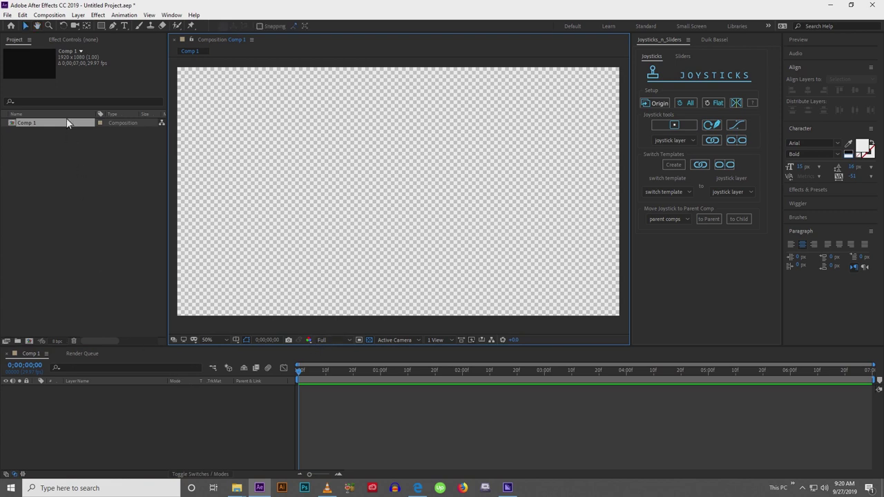
click(113, 26)
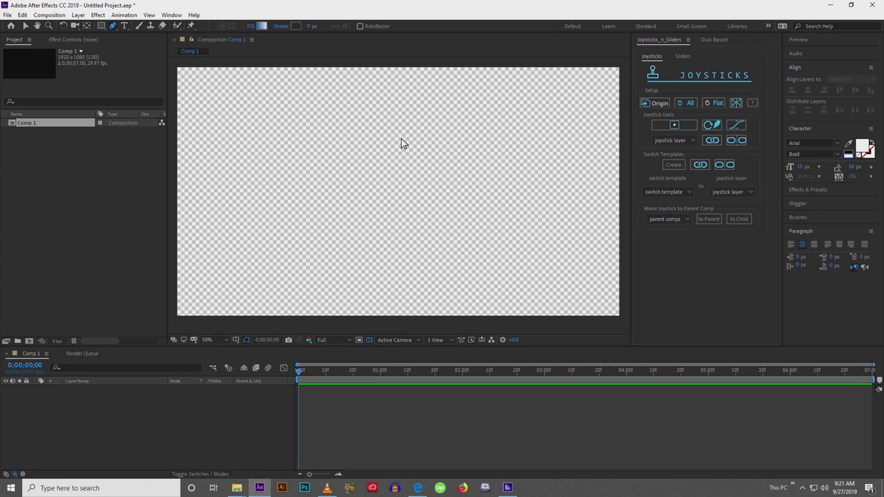
drag(404, 136, 391, 138)
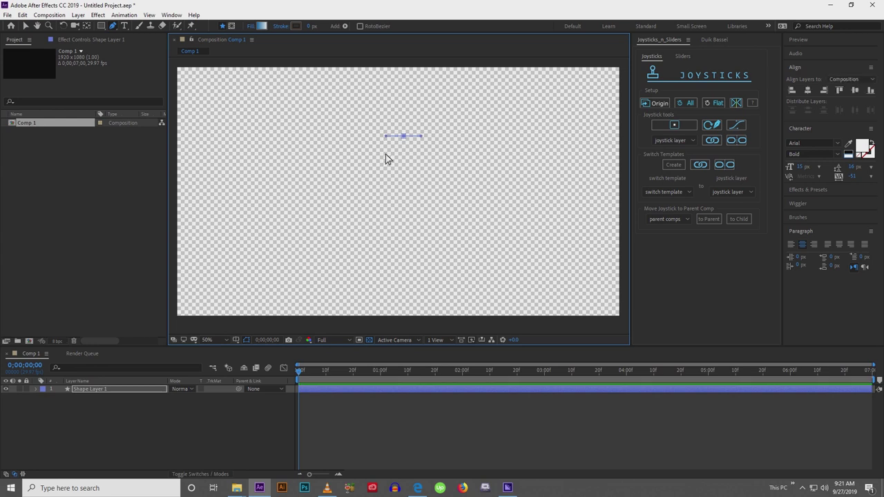
drag(378, 166, 380, 180)
drag(381, 219, 453, 216)
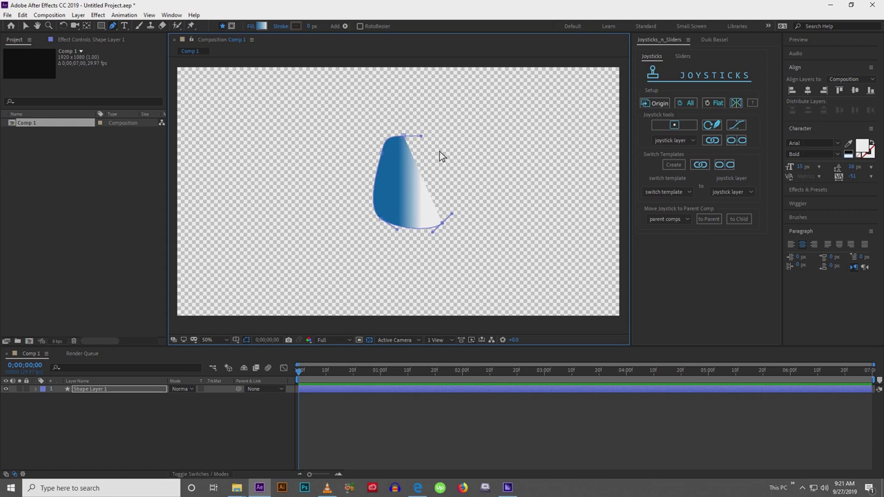
drag(438, 146, 436, 143)
click(409, 138)
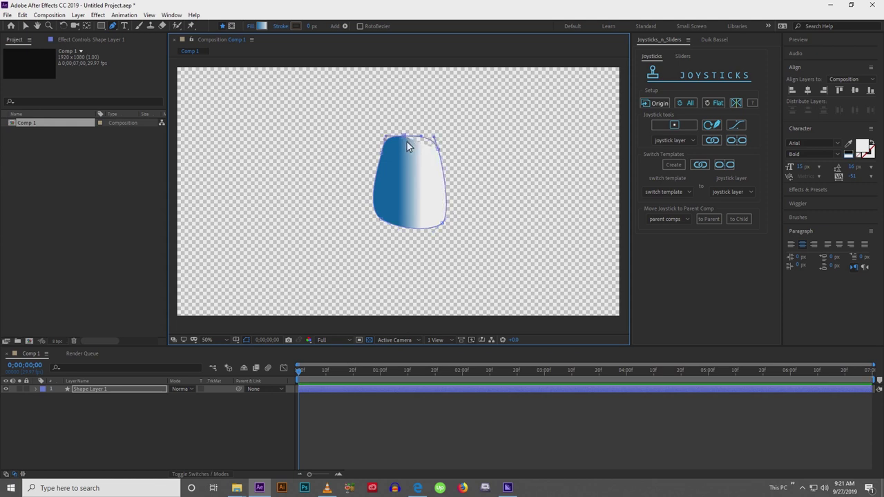
Show the proportional grid and move the shape's upper path points to balance them around the vertical centre line.
click(235, 341)
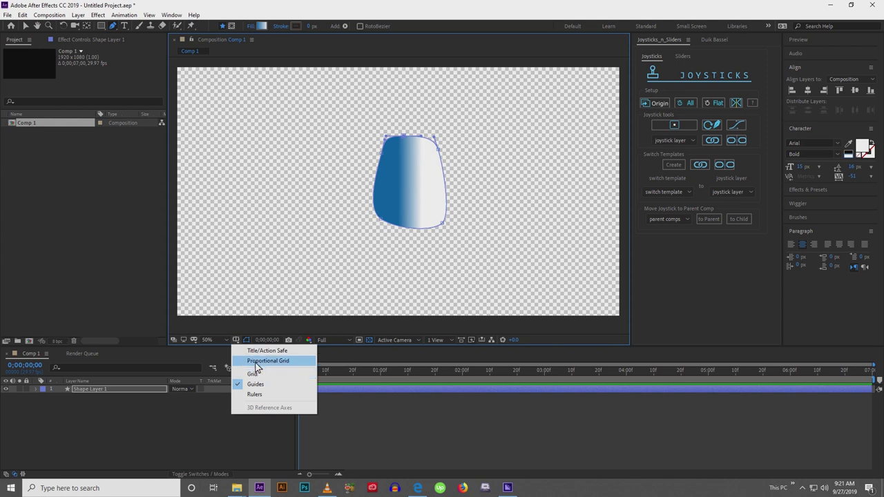
click(257, 362)
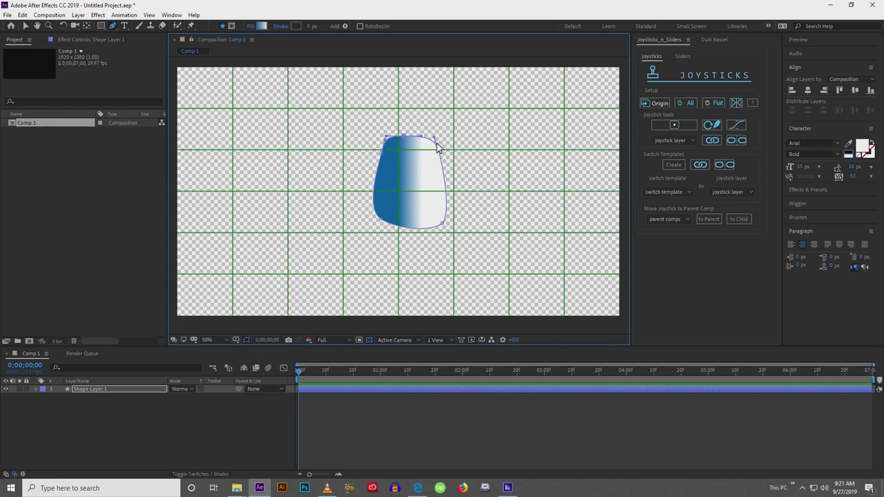
key(period)
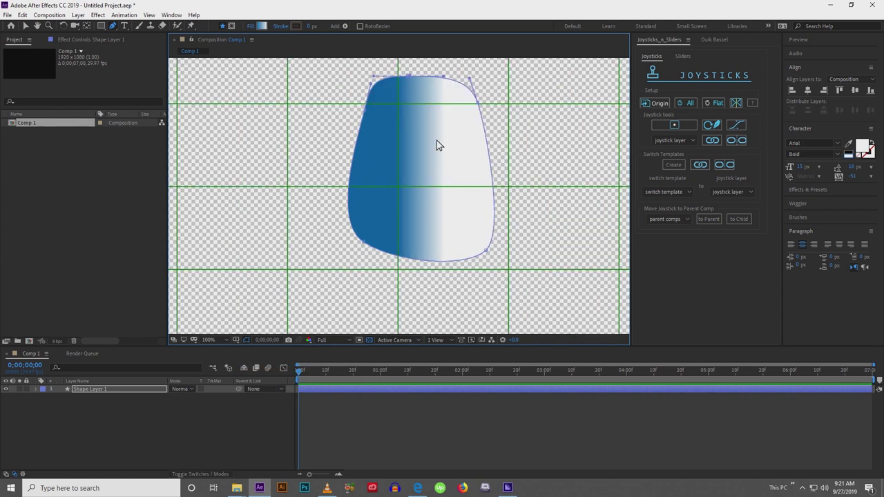
key(v)
drag(437, 140, 435, 170)
drag(409, 107, 400, 107)
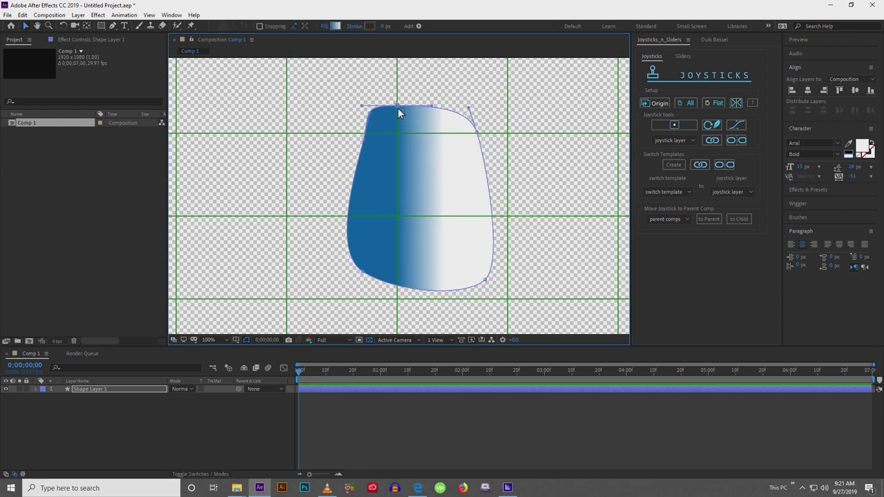
drag(364, 142, 354, 117)
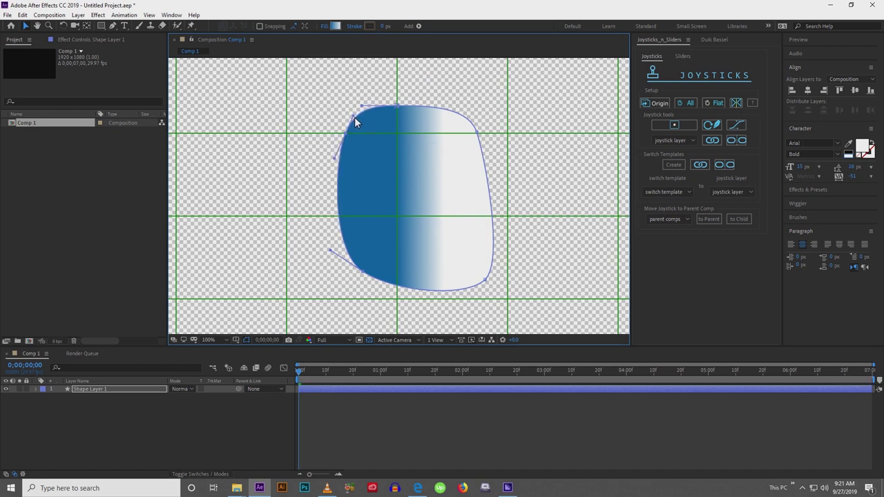
drag(477, 134, 456, 135)
click(235, 340)
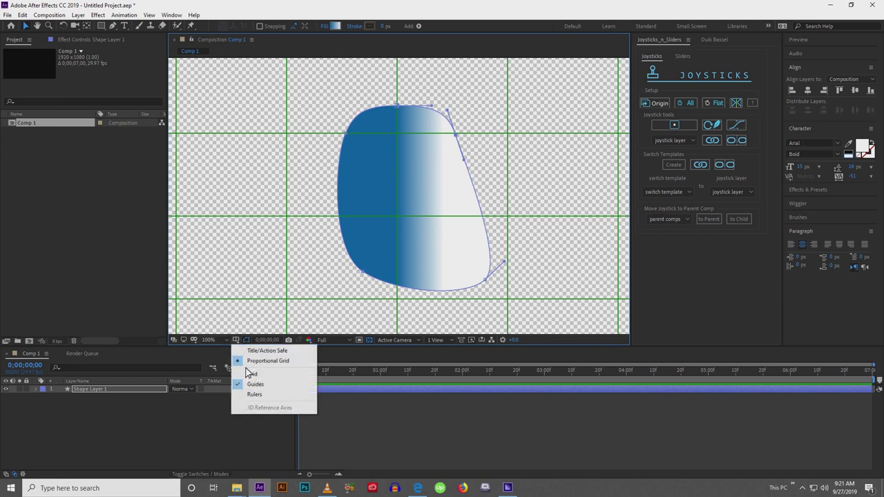
click(250, 376)
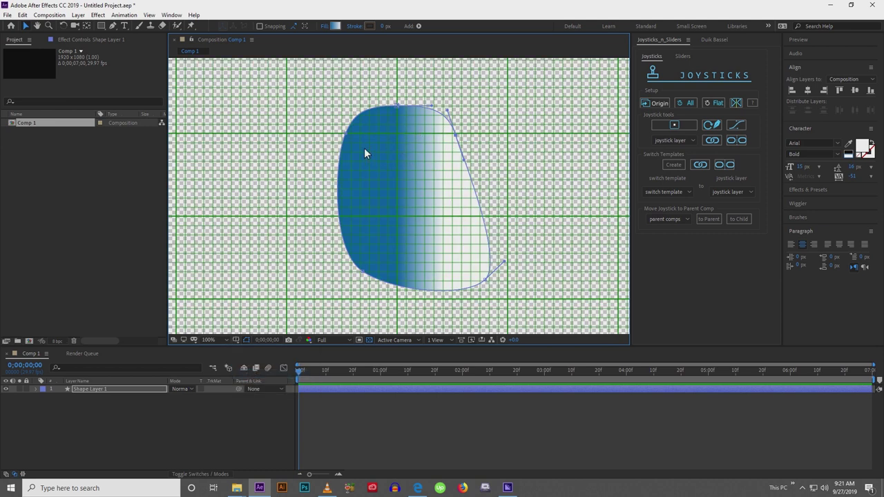
click(235, 340)
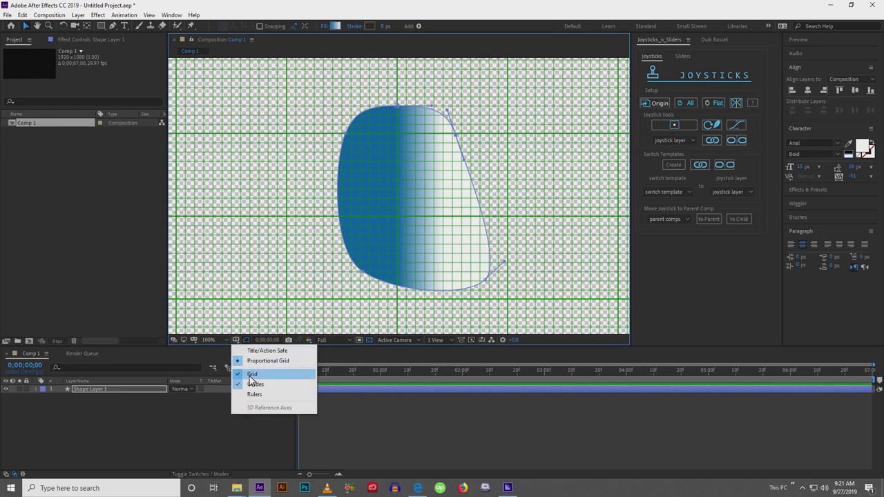
click(250, 375)
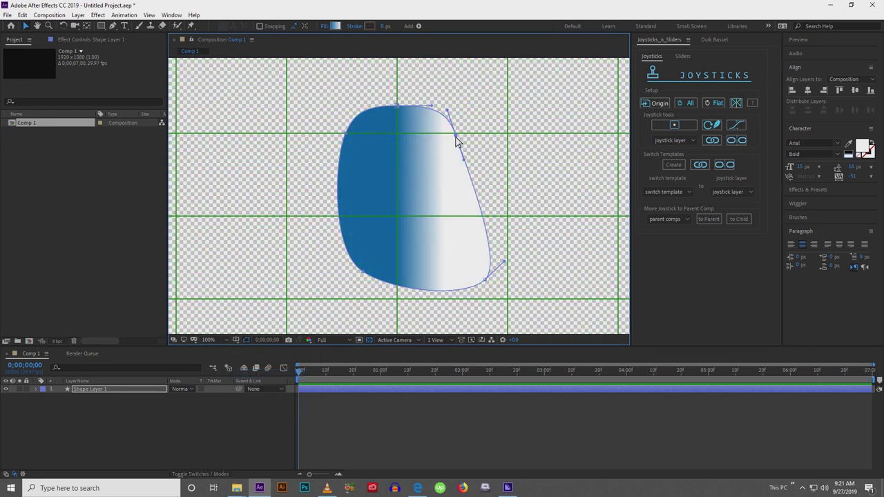
Adjust the shape's lower path points and curve handles to make the body symmetrical about the vertical centre line.
drag(456, 137, 454, 134)
mouse_move(361, 278)
mouse_down()
mouse_move(342, 259)
mouse_move(351, 268)
mouse_up()
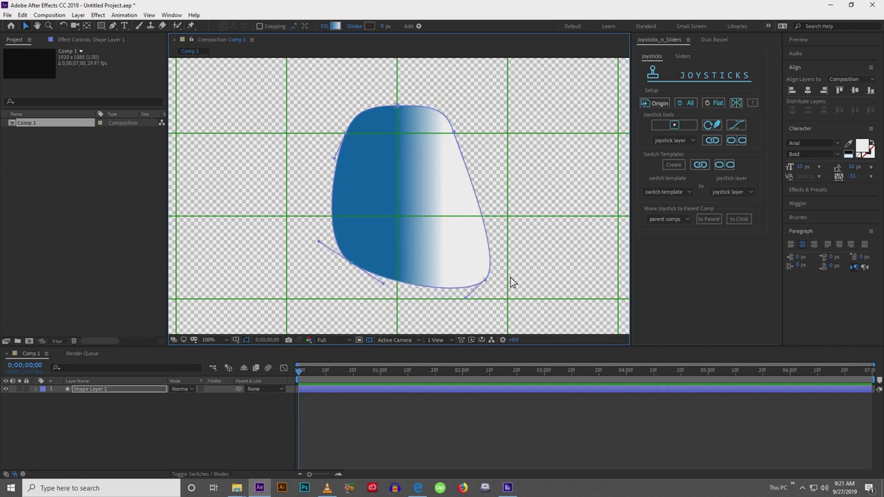
drag(486, 280, 412, 286)
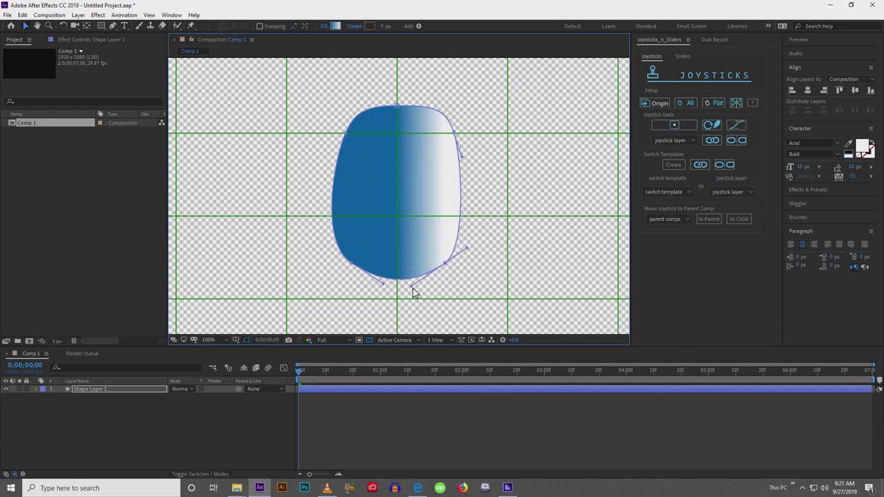
drag(468, 248, 477, 243)
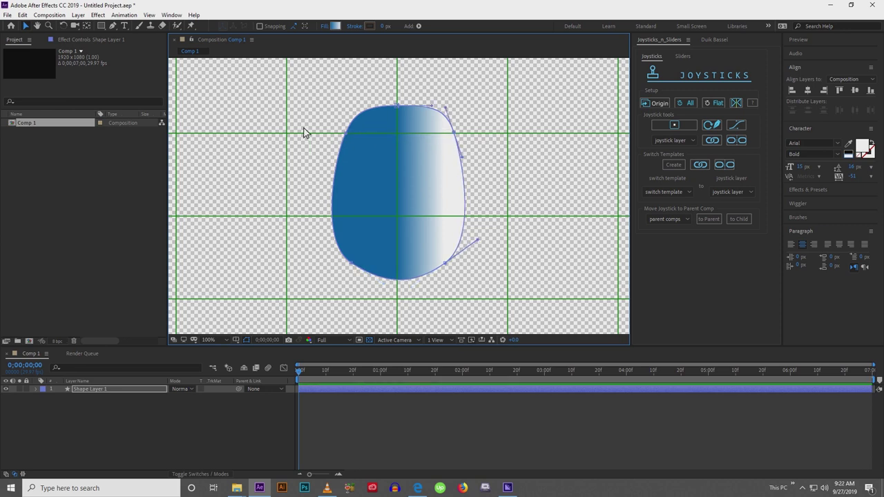
drag(304, 132, 511, 163)
drag(445, 108, 462, 156)
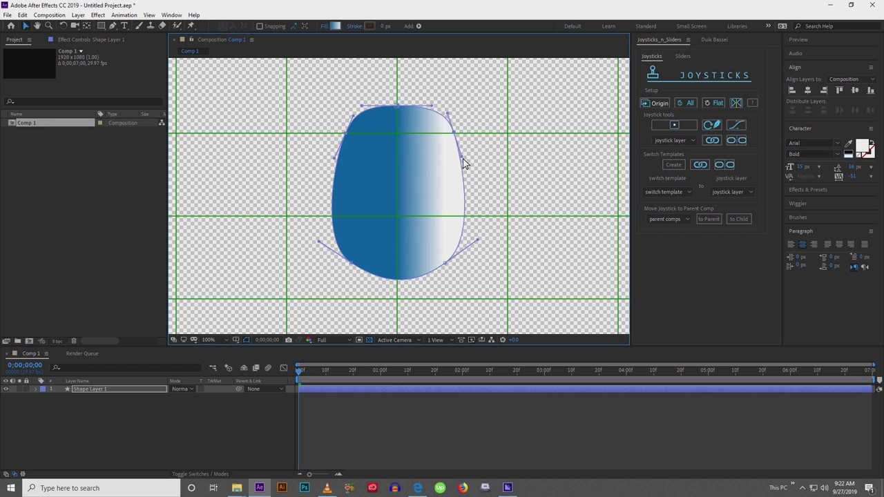
Change the shape's fill from gradient to a solid dark grey, 343434.
click(325, 27)
click(406, 211)
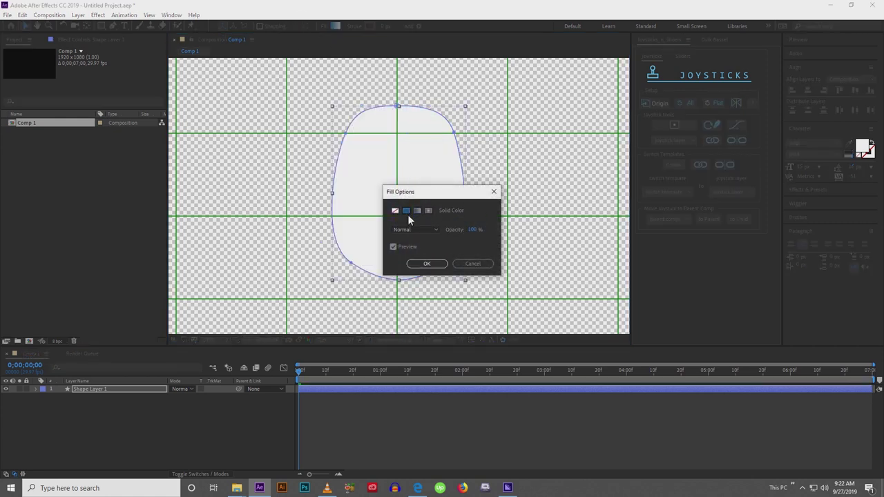
click(427, 264)
click(336, 25)
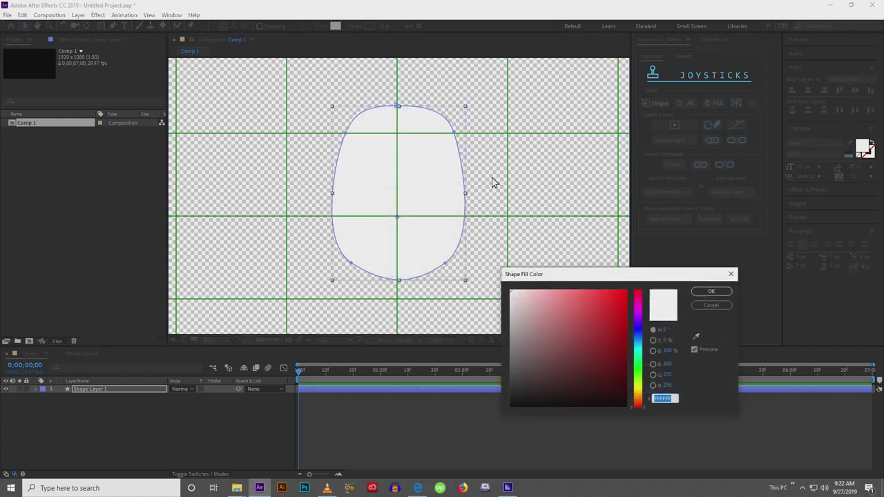
mouse_move(519, 367)
mouse_down()
mouse_move(483, 370)
mouse_move(468, 384)
mouse_up()
click(704, 294)
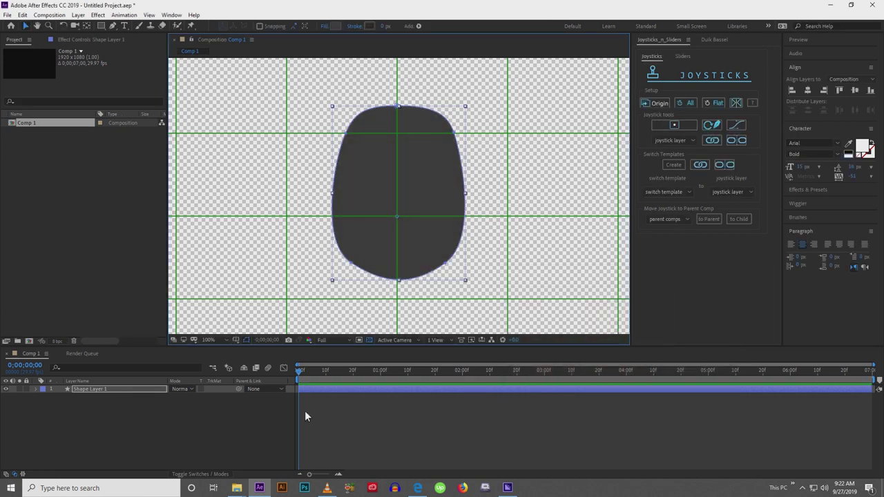
Rename the shape layer as Body.
click(159, 434)
click(407, 206)
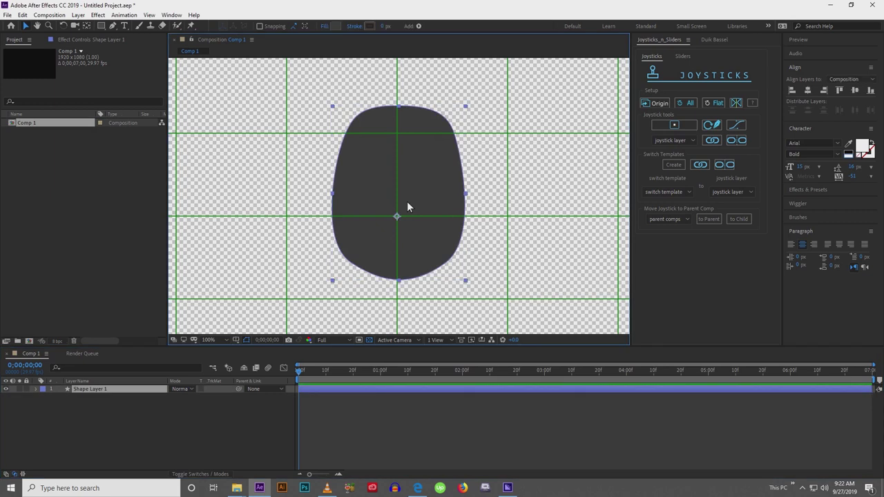
click(107, 390)
key(Return)
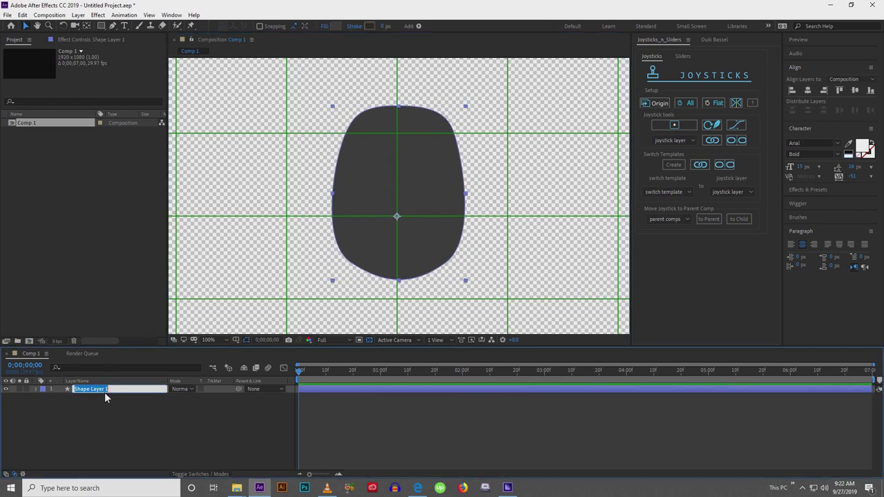
text(Body)
key(Return)
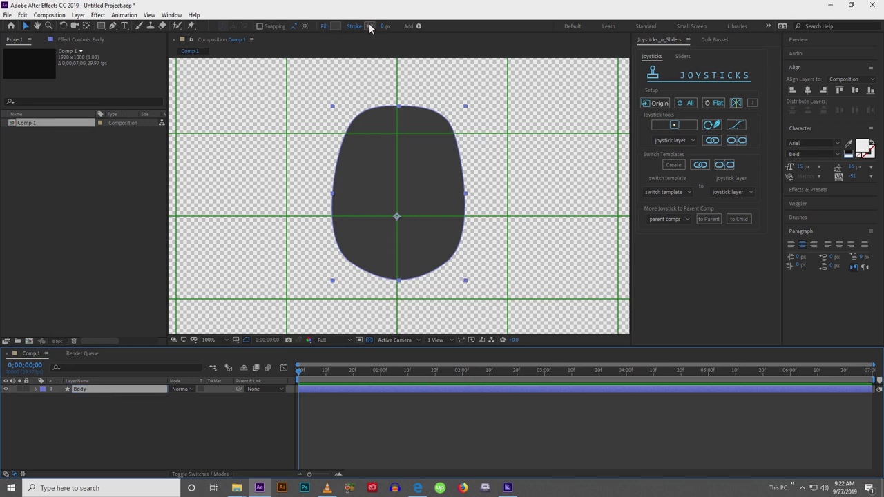
Set the Body shape's fill colour to a medium grey, 6D6D6D.
click(335, 26)
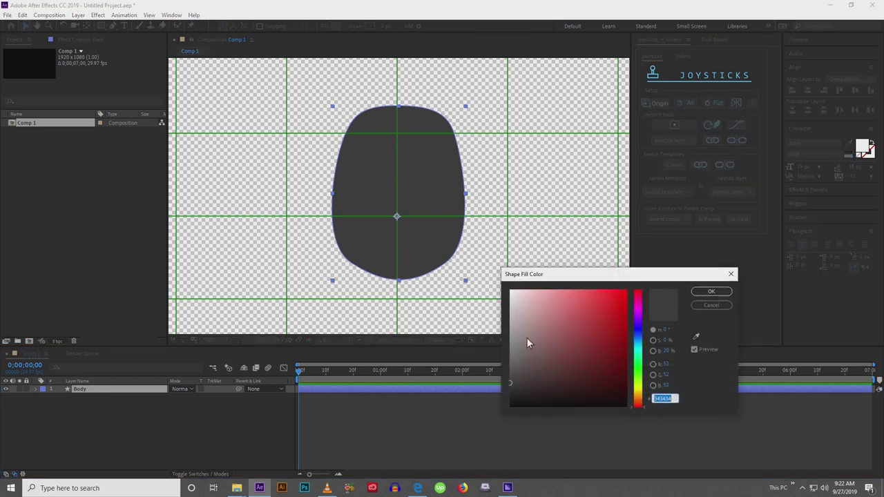
drag(526, 343, 490, 358)
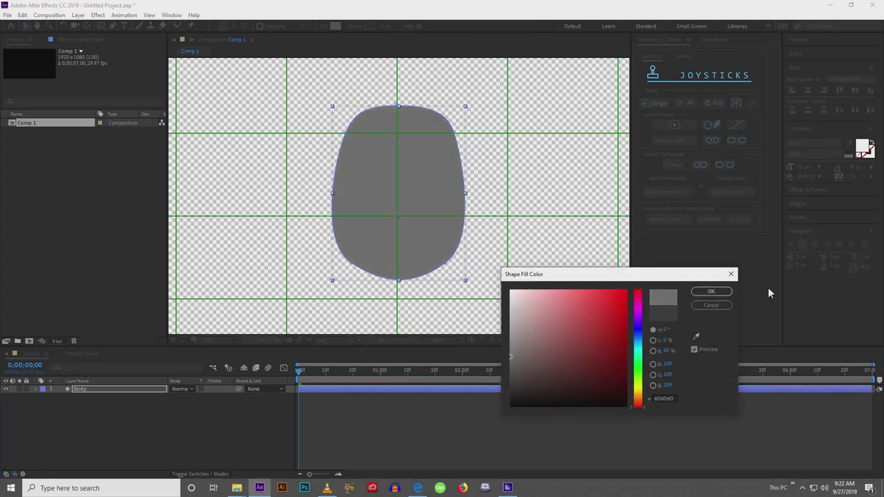
click(712, 292)
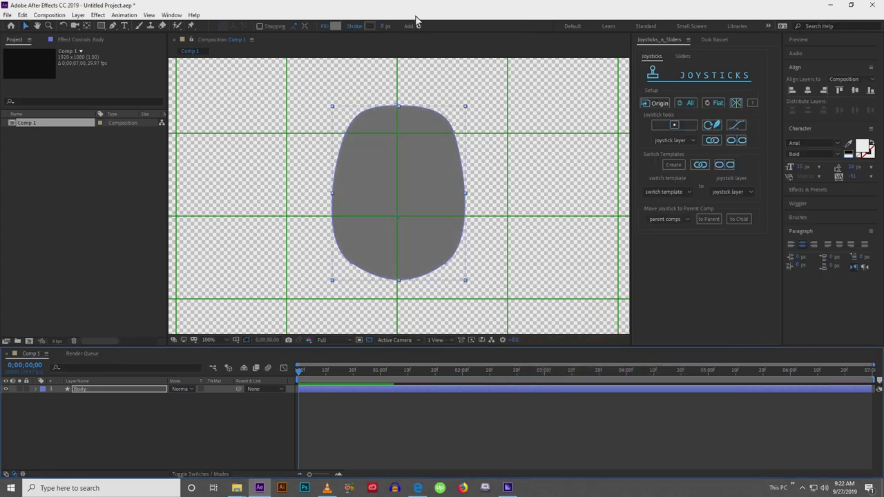
Give the Body shape a black stroke with a width of 3 px.
click(370, 27)
click(708, 293)
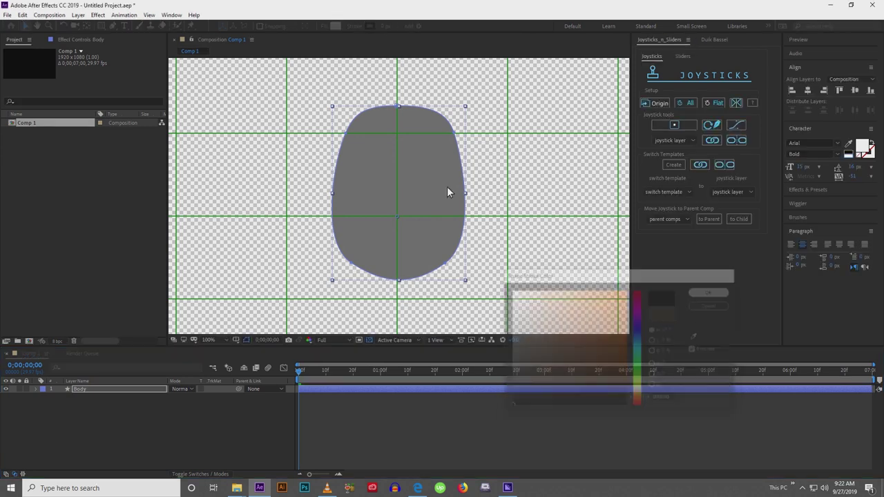
click(383, 26)
text(1)
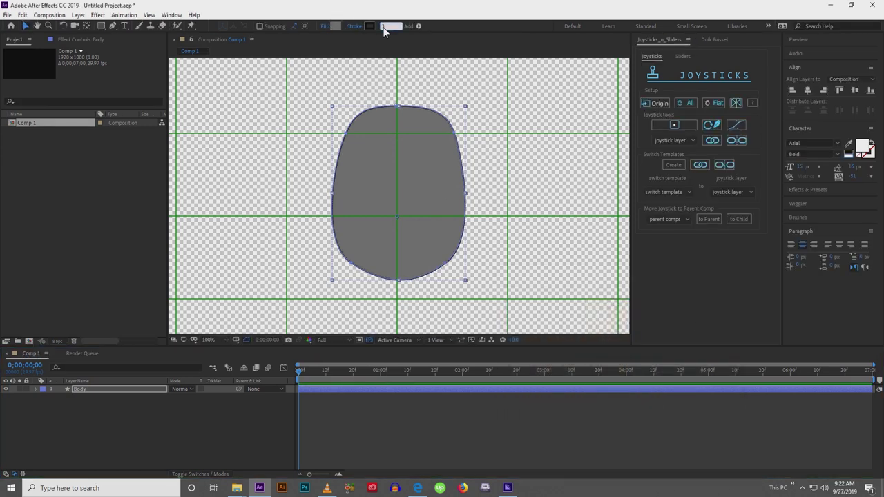
text(3)
key(Return)
click(212, 208)
Pre-compose the Body layer into a new composition named Body Comp, moving all attributes into it.
click(121, 387)
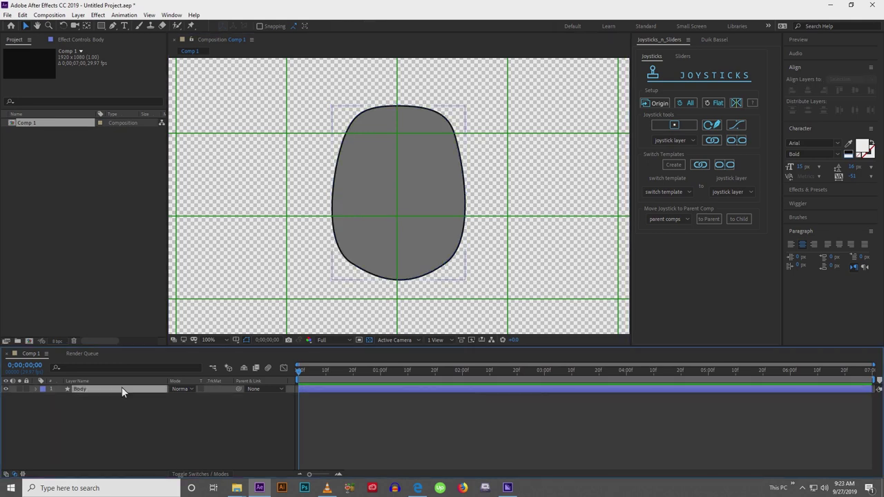
click(48, 15)
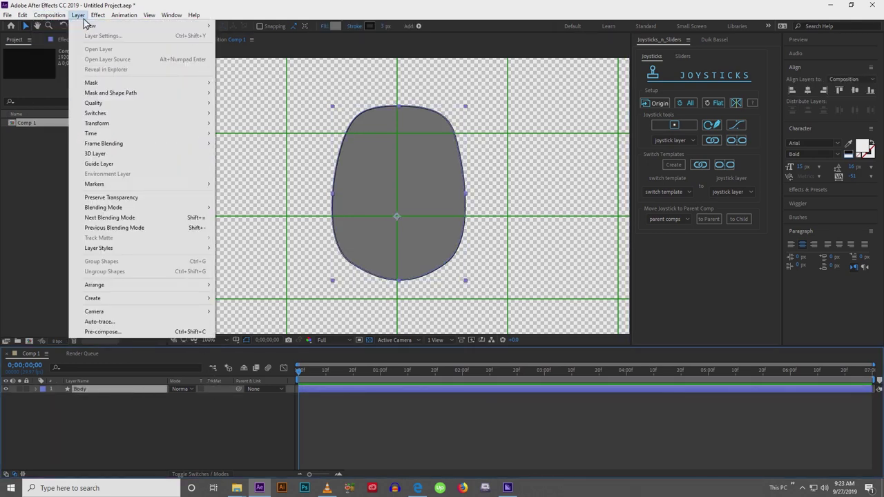
mouse_move(83, 22)
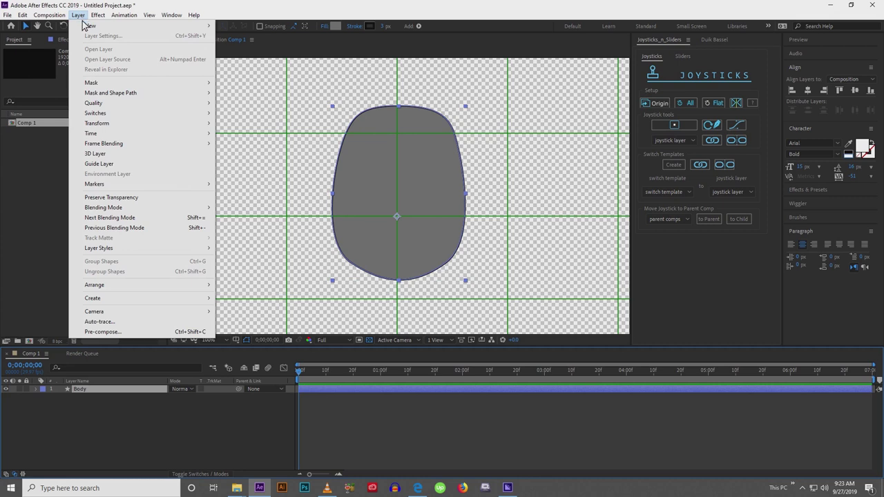
click(105, 335)
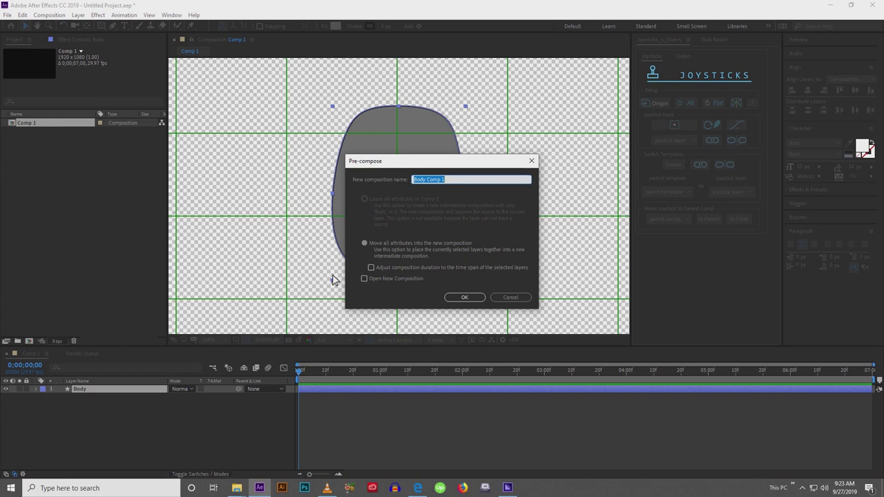
text(Body Comp)
key(Return)
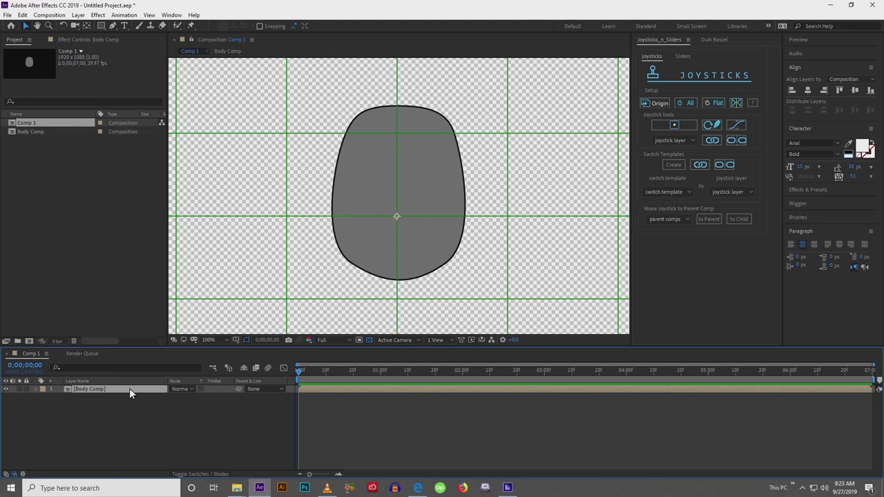
Open Body Comp and crop it to a region of interest of about 414 x 496 px drawn around the body.
double_click(129, 388)
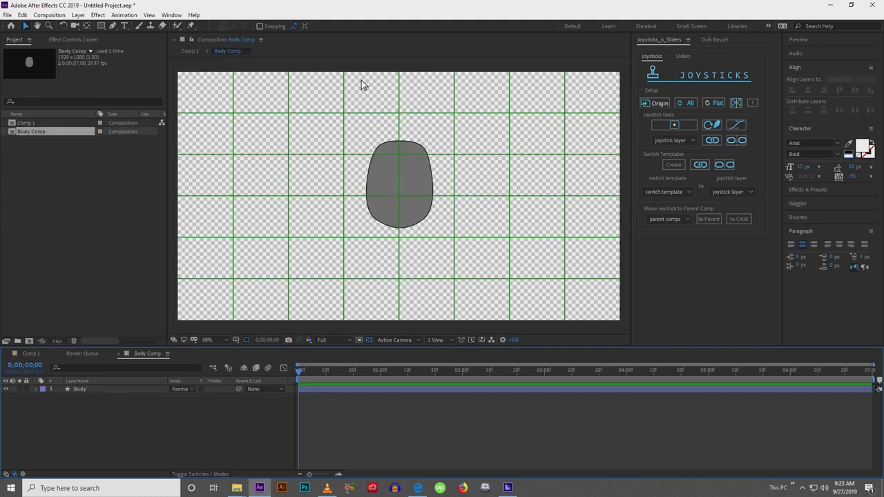
click(358, 341)
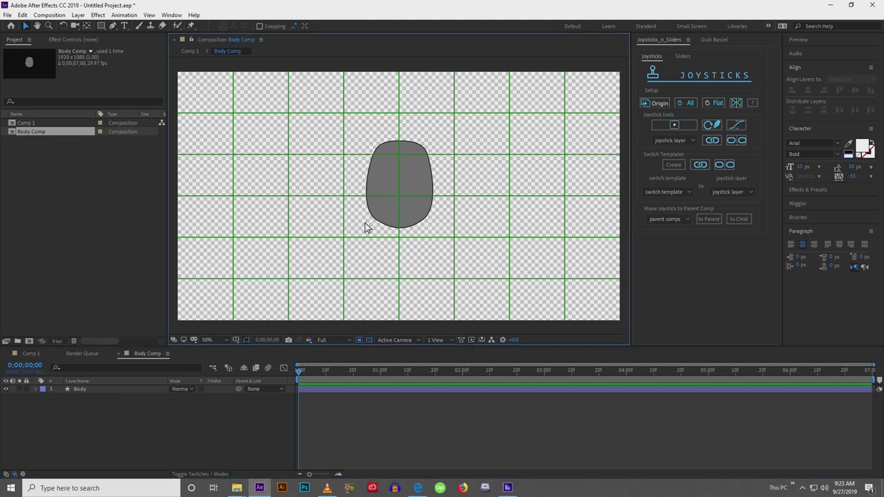
drag(351, 127, 447, 242)
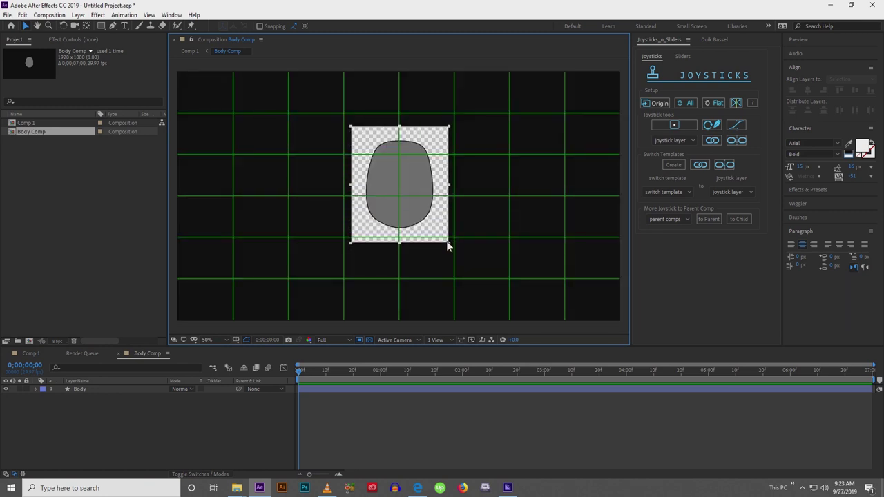
click(61, 16)
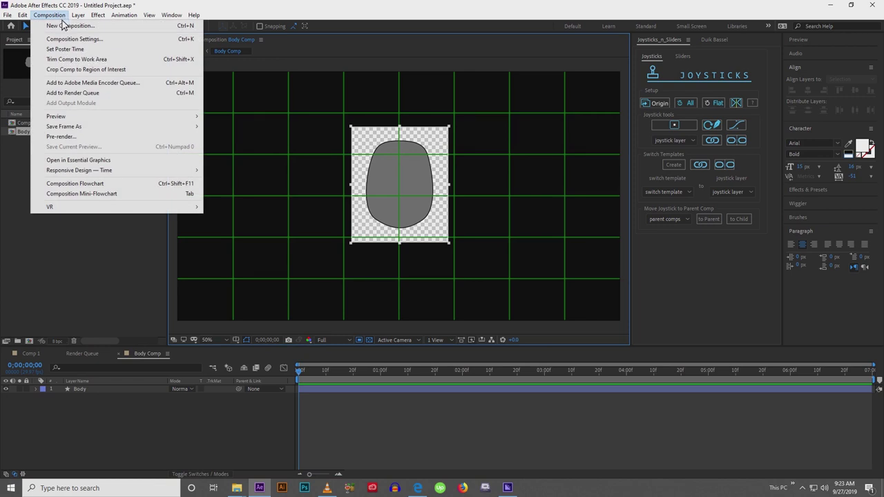
click(66, 70)
key(.)
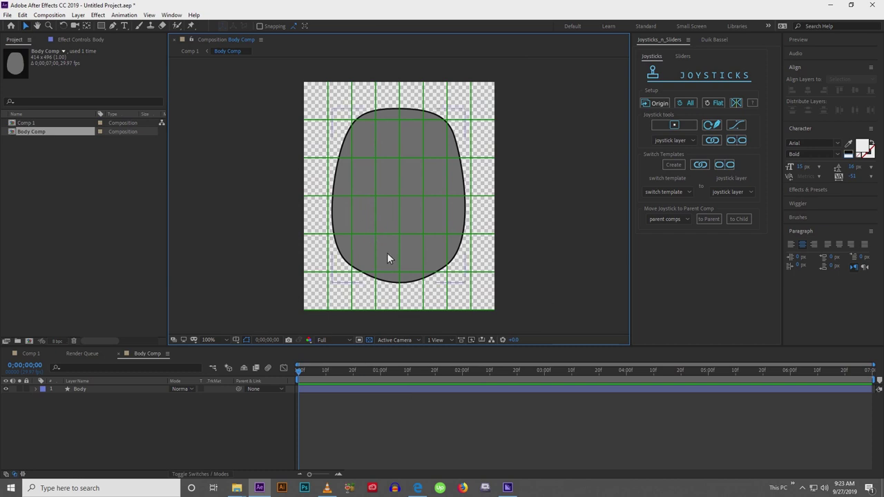
Align the Body layer to the horizontal centre of the composition.
click(214, 423)
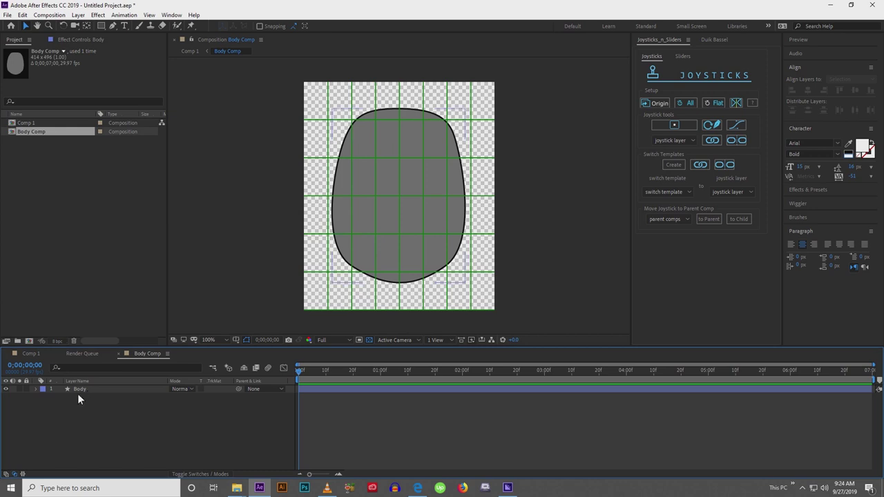
click(78, 393)
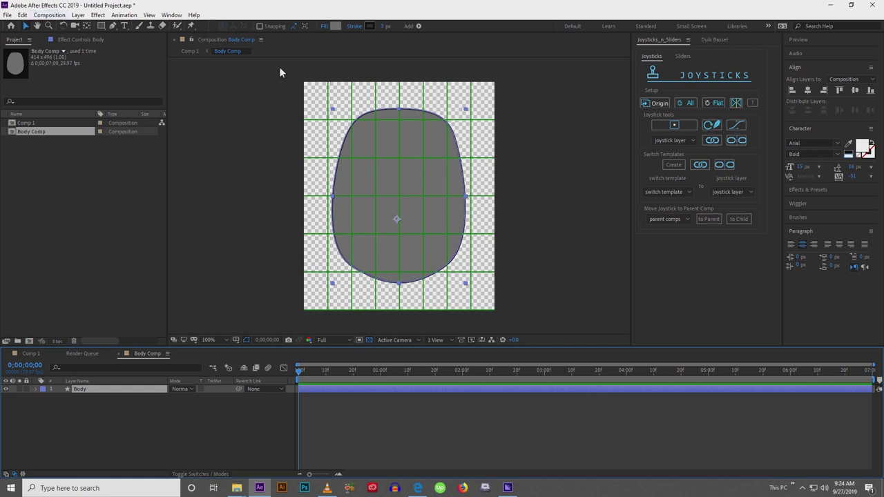
click(114, 26)
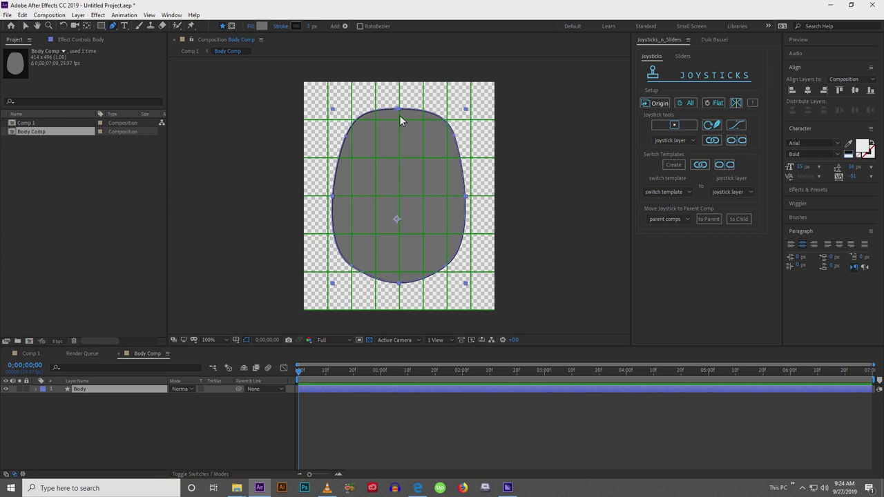
click(163, 436)
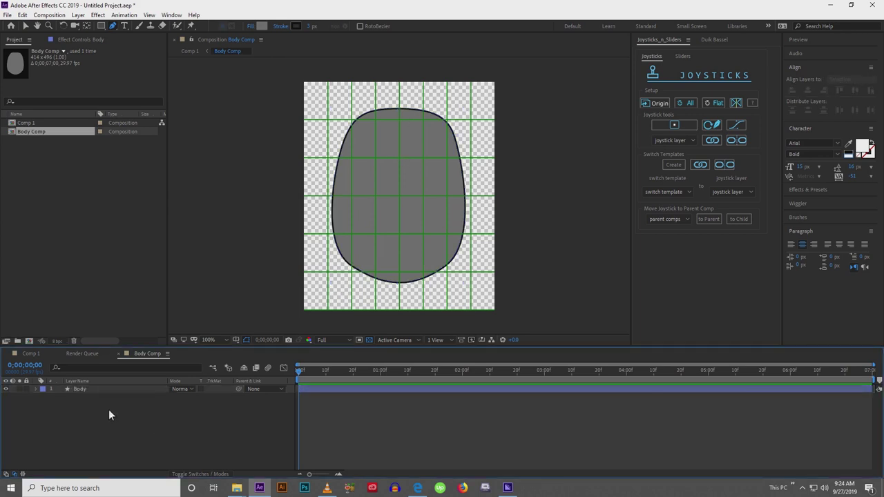
key(v)
click(110, 391)
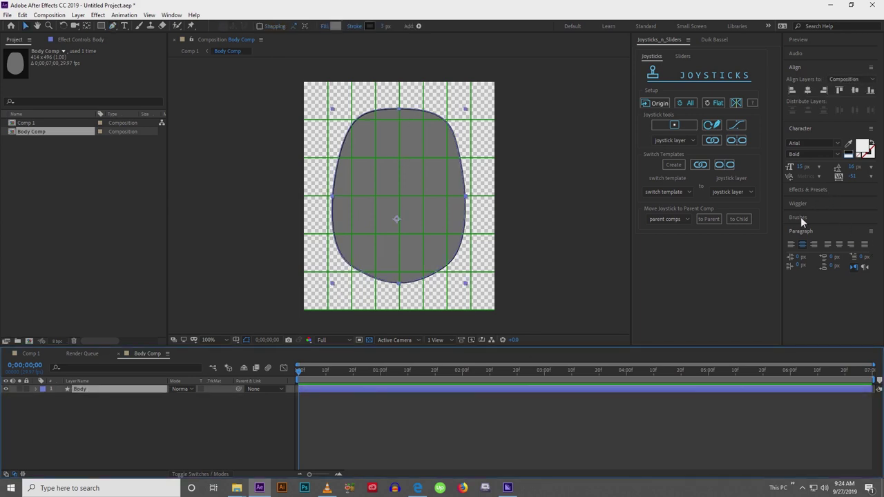
click(807, 90)
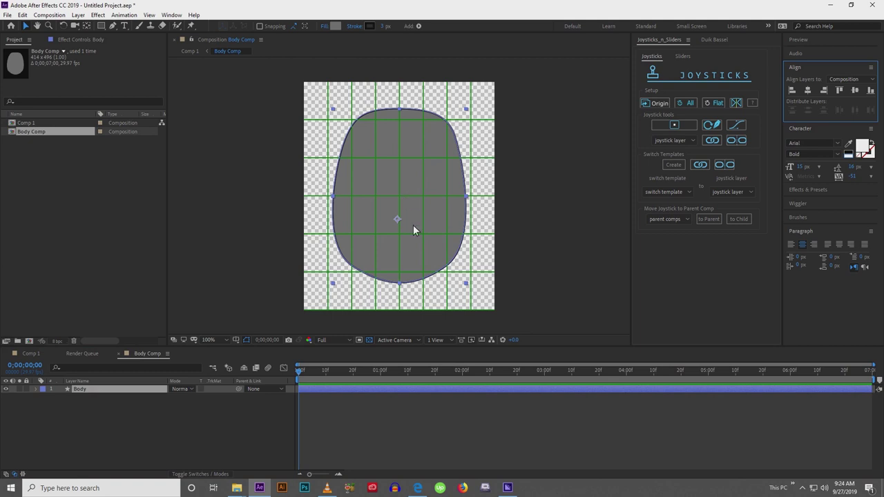
Draw a vertical line with the Pen tool down the middle of the body, from just below its upper edge to its lower edge.
click(112, 27)
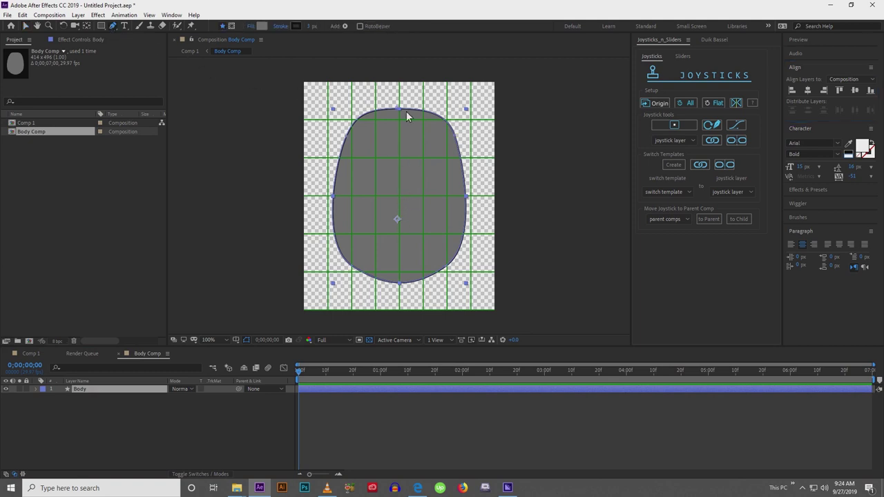
click(398, 117)
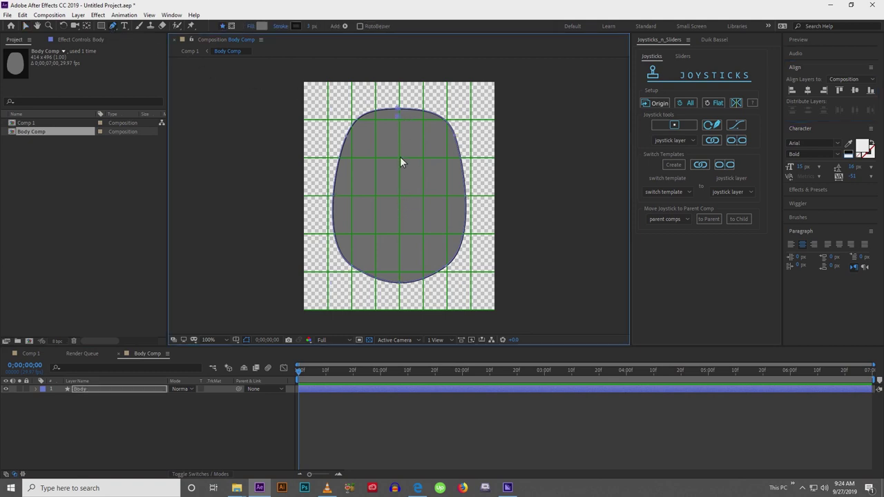
drag(399, 208, 400, 229)
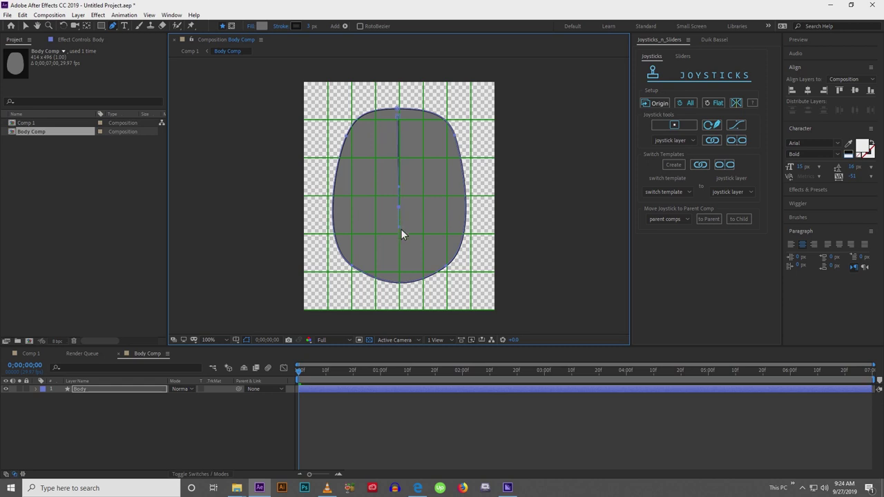
click(400, 240)
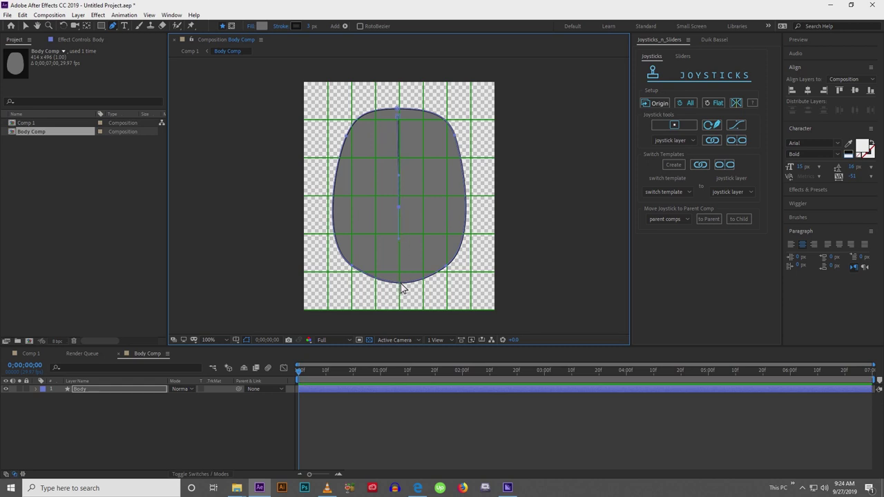
click(400, 285)
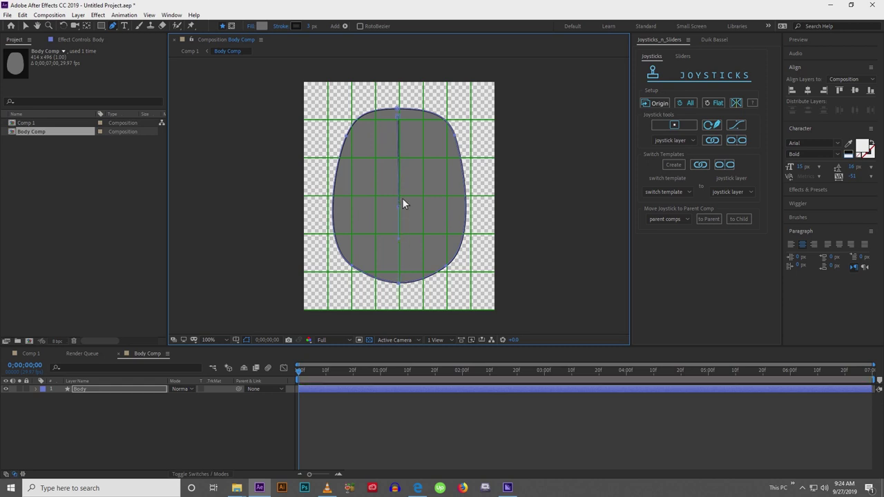
Move the upper end point of the centre line up onto the body's outline.
scroll(402, 197, up, 1)
key(h)
drag(403, 145, 421, 342)
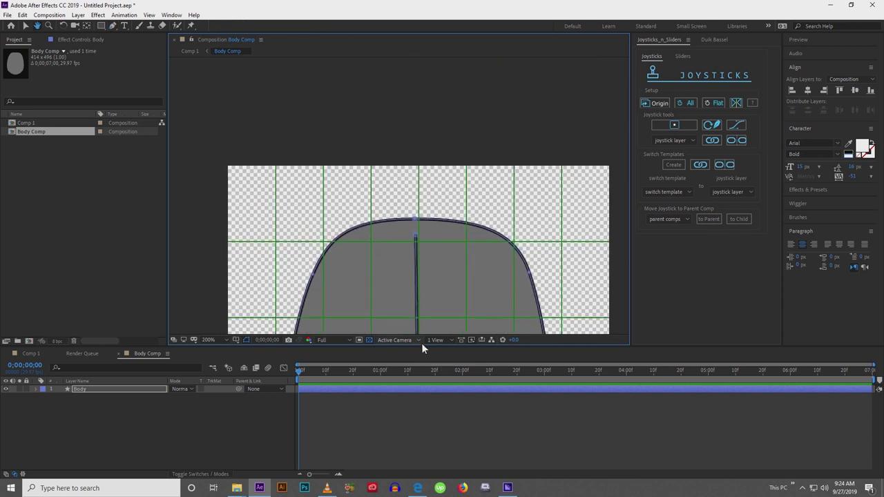
key(v)
drag(417, 235, 418, 222)
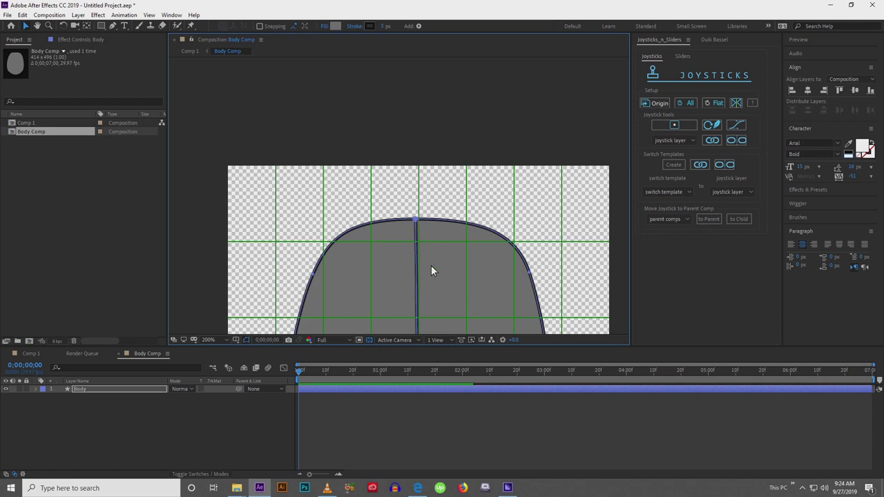
drag(431, 266, 421, 109)
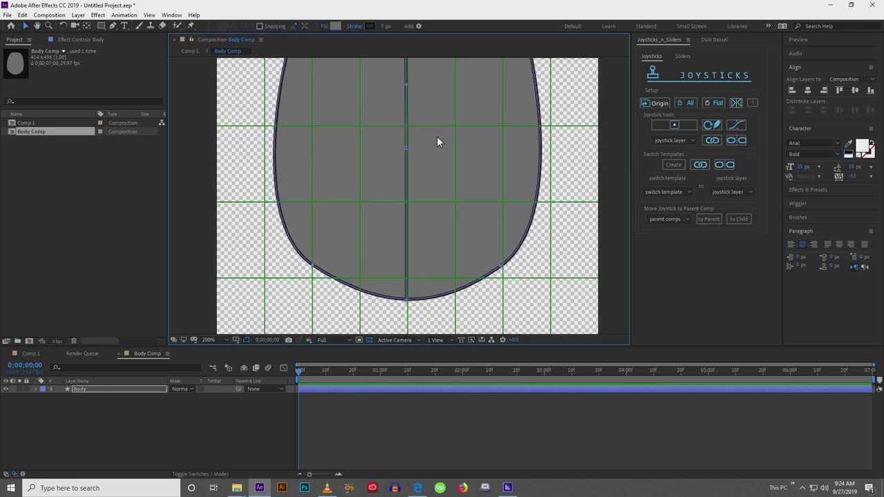
drag(435, 147, 430, 176)
scroll(430, 176, down, 1)
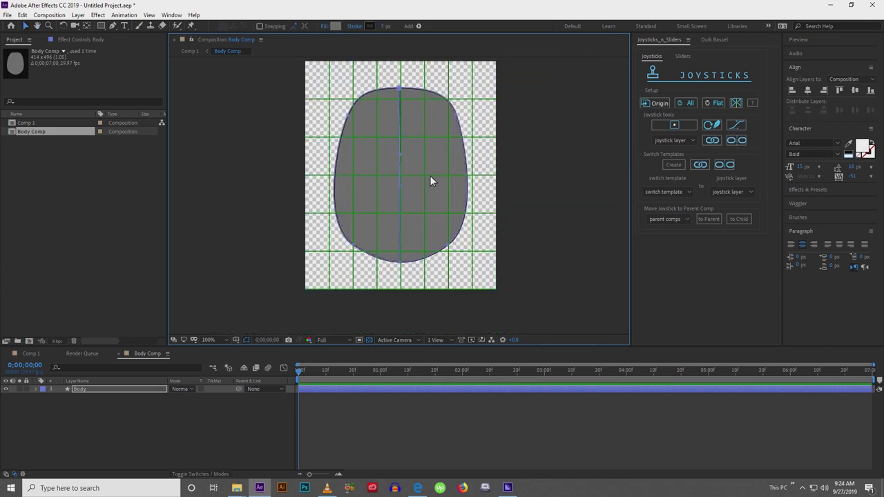
click(240, 223)
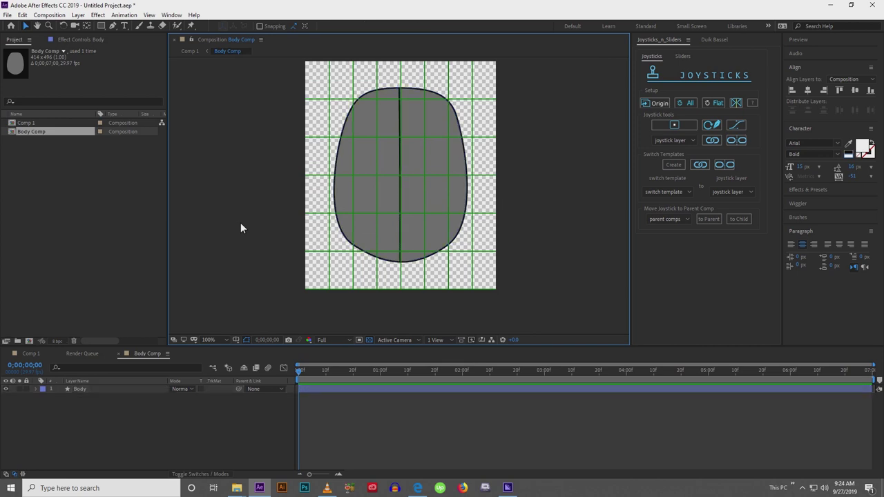
Draw a closed, curved shape with the Pen tool over the lower third of the body, and fit its left corner to the body outline.
click(339, 203)
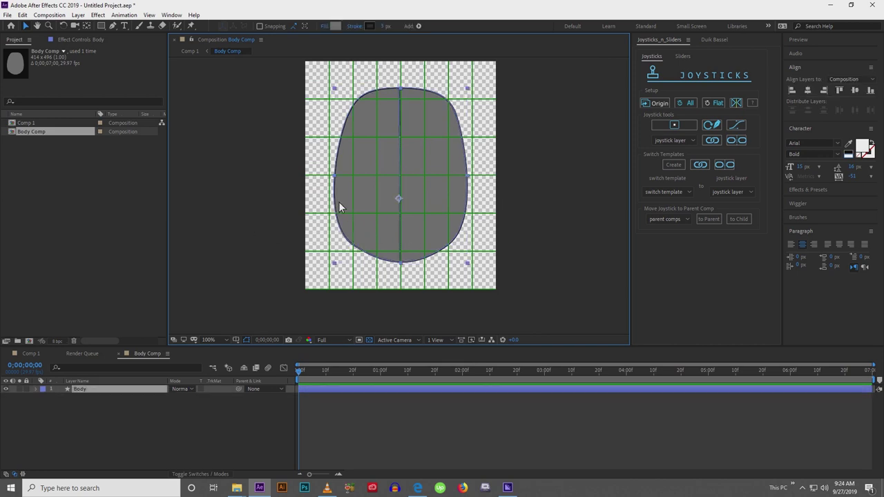
click(113, 26)
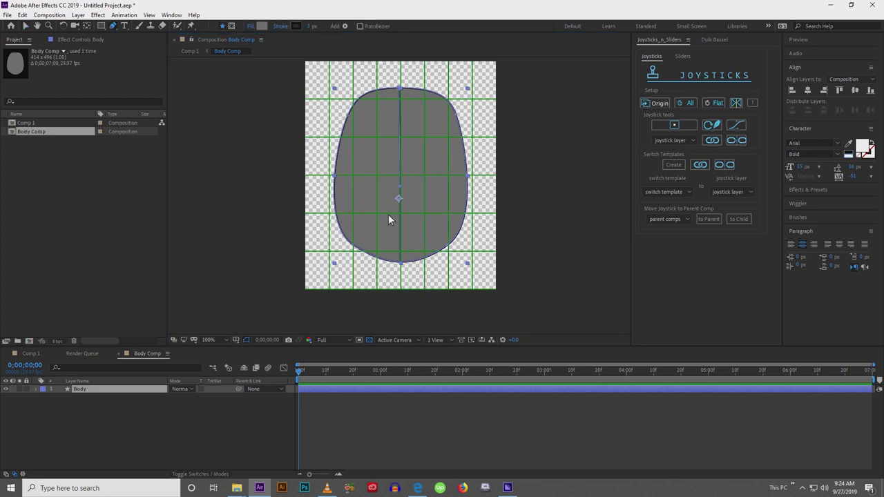
click(332, 199)
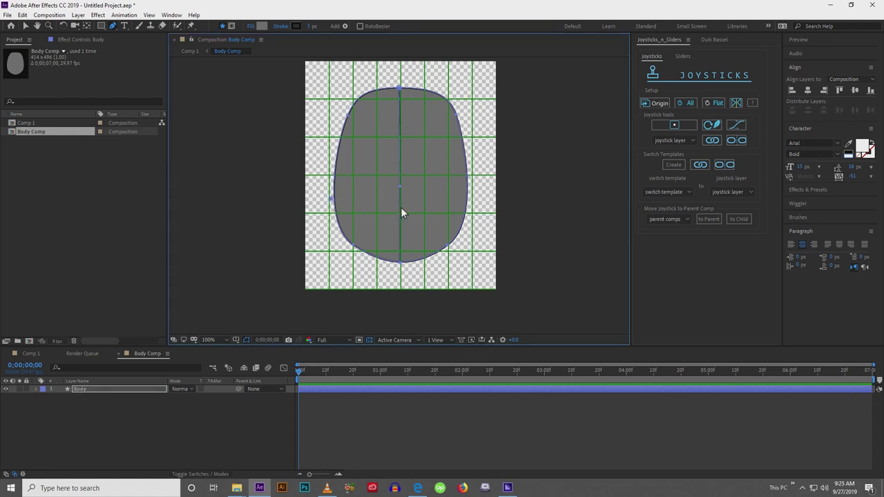
drag(401, 207, 455, 206)
click(467, 199)
click(467, 201)
drag(401, 263, 327, 264)
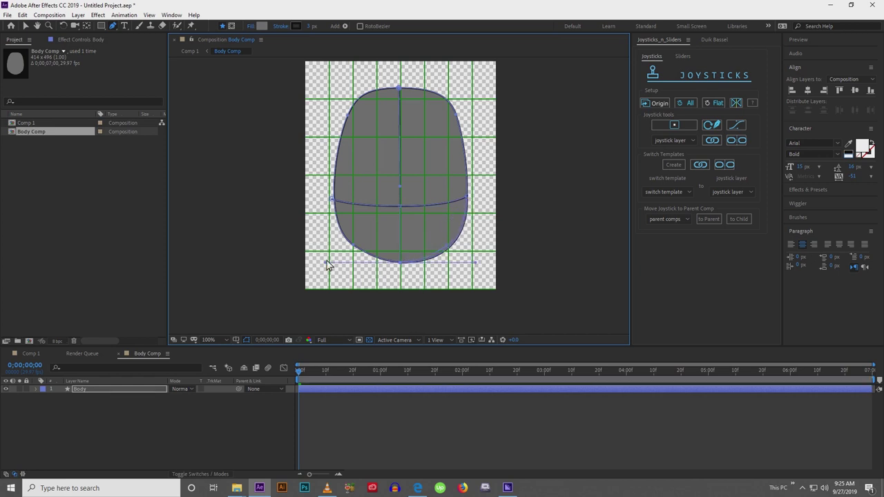
click(334, 201)
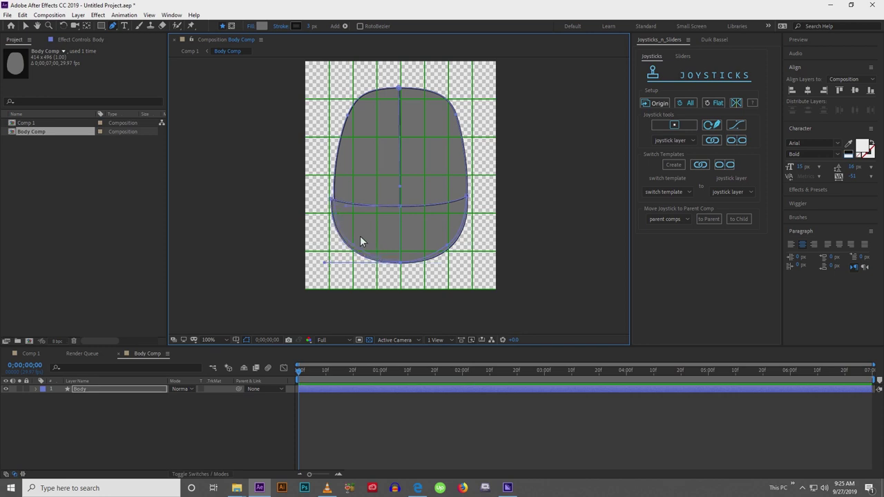
key(v)
drag(334, 204, 337, 204)
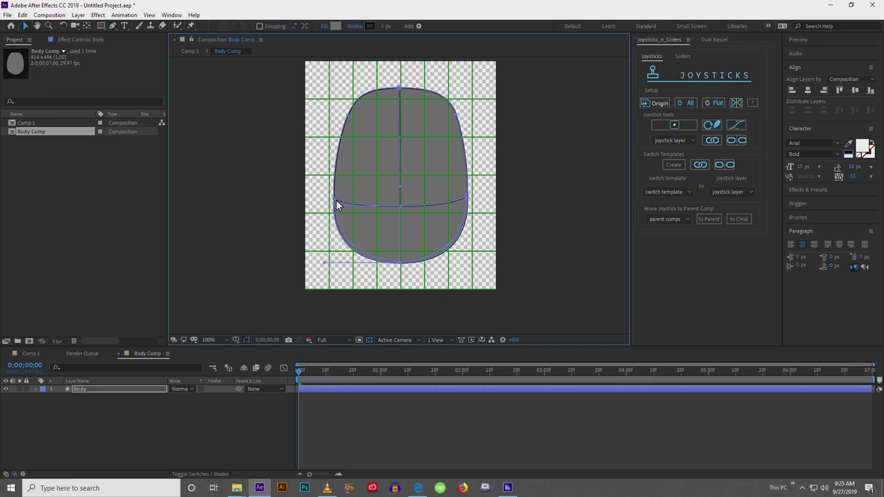
Fill the lower section of the body with the light tan colour F5CA77.
click(358, 227)
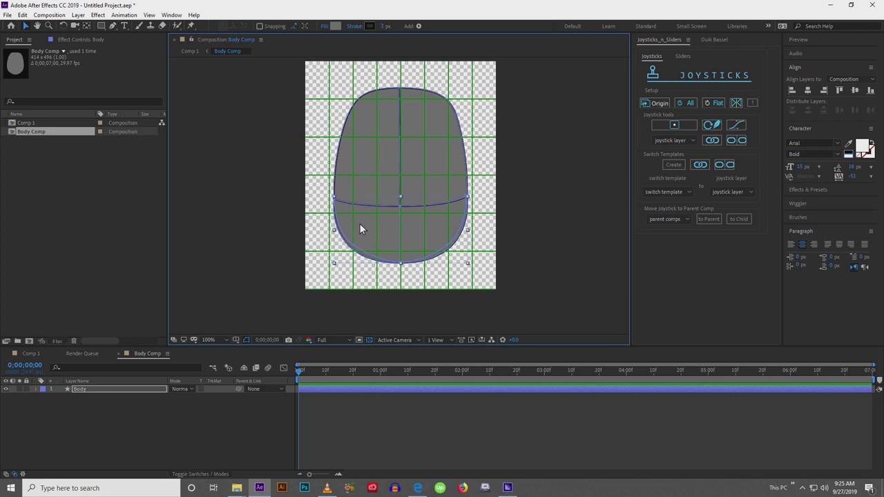
click(336, 25)
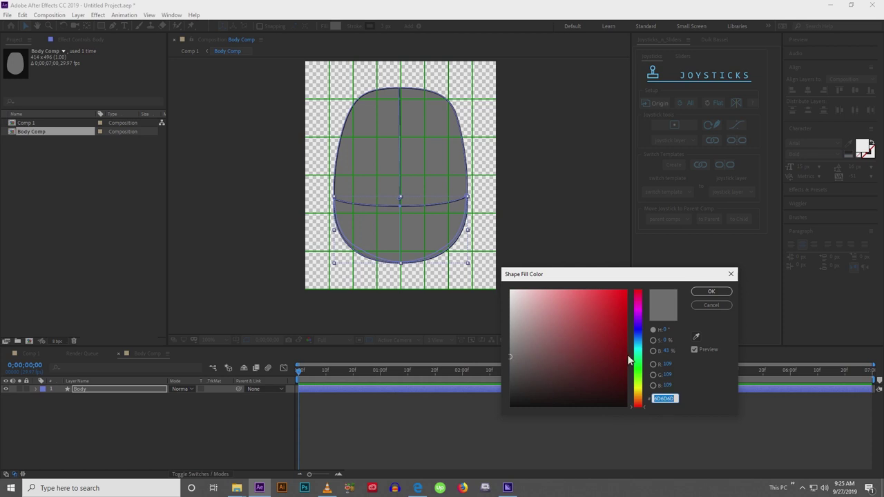
click(639, 400)
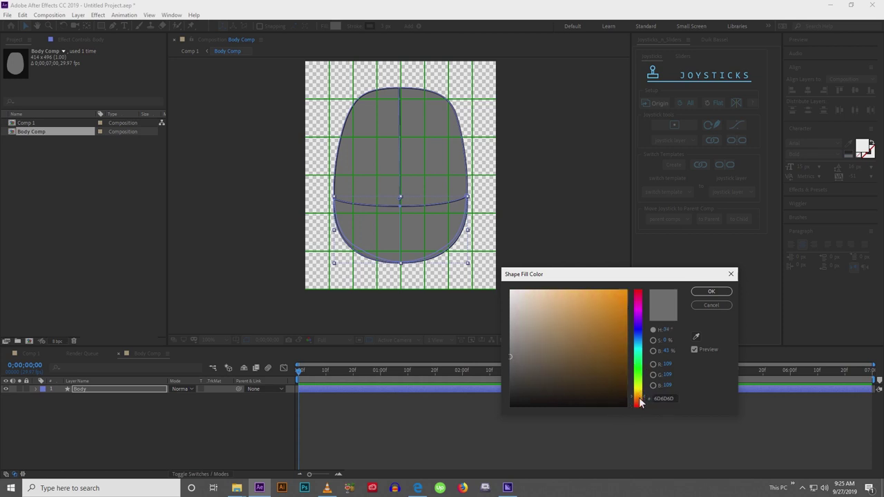
drag(639, 406, 637, 396)
drag(601, 316, 572, 296)
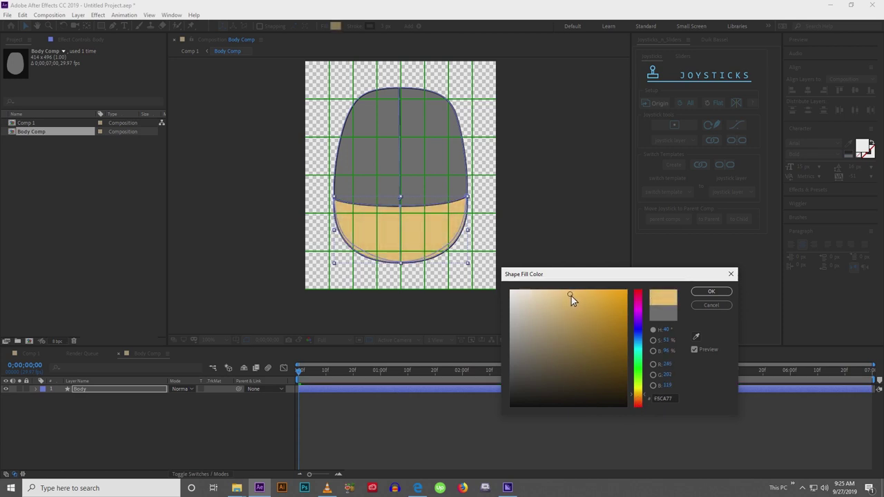
click(717, 293)
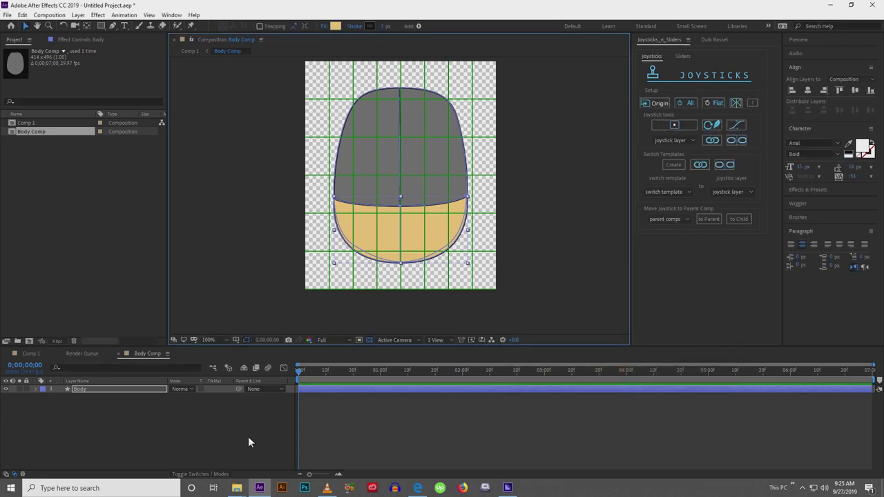
Enable keyframing for the Path of Shape 3 in the Body layer at frame 0, with the timeline zoomed to the opening frames.
click(390, 114)
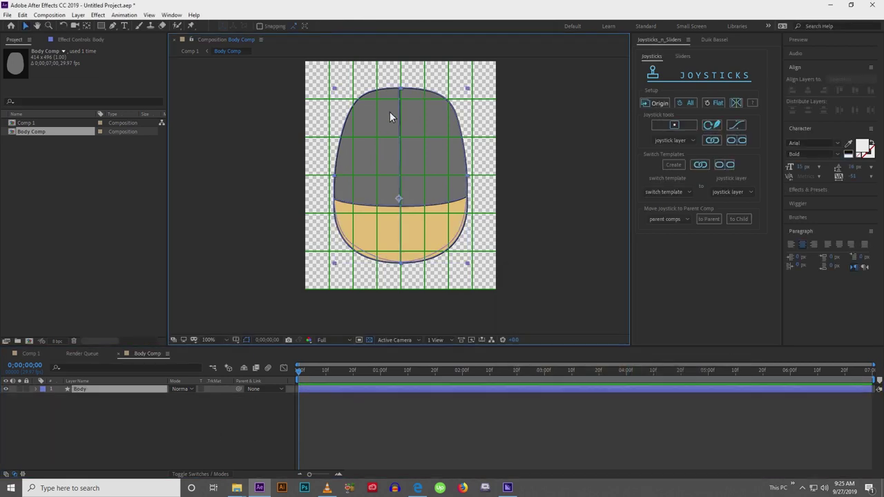
drag(390, 111, 390, 117)
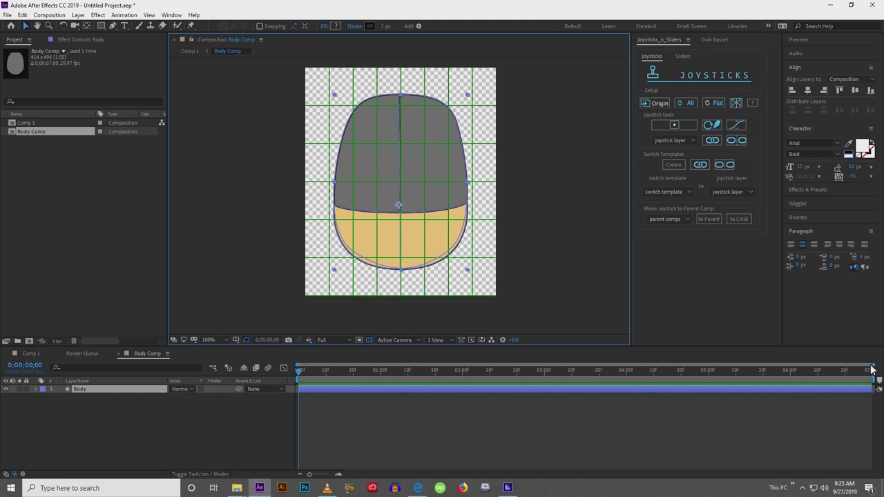
drag(874, 365, 408, 365)
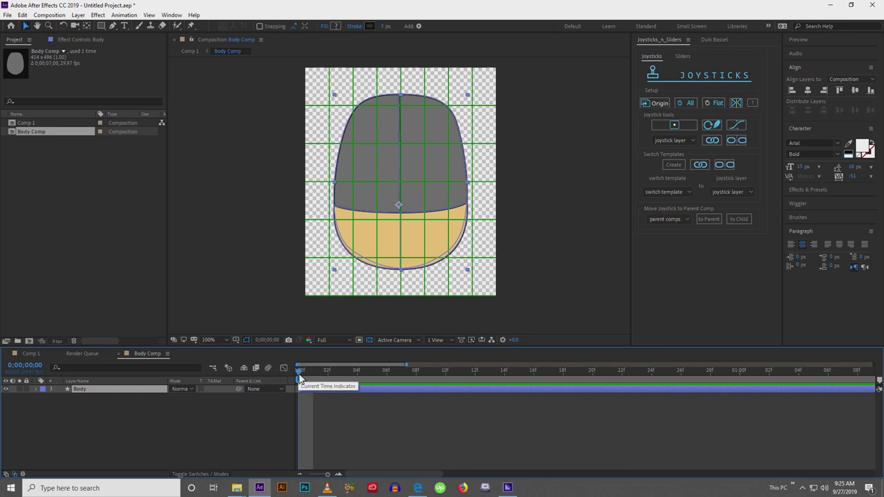
click(35, 389)
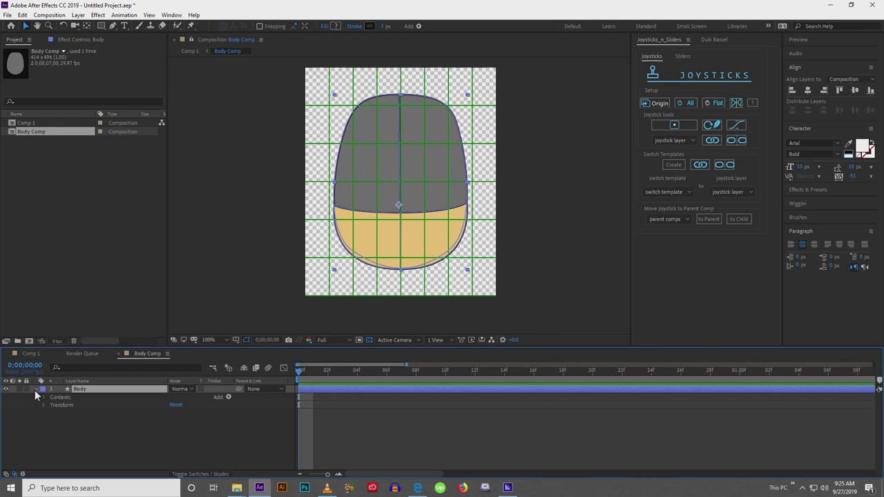
click(44, 397)
click(52, 405)
click(59, 413)
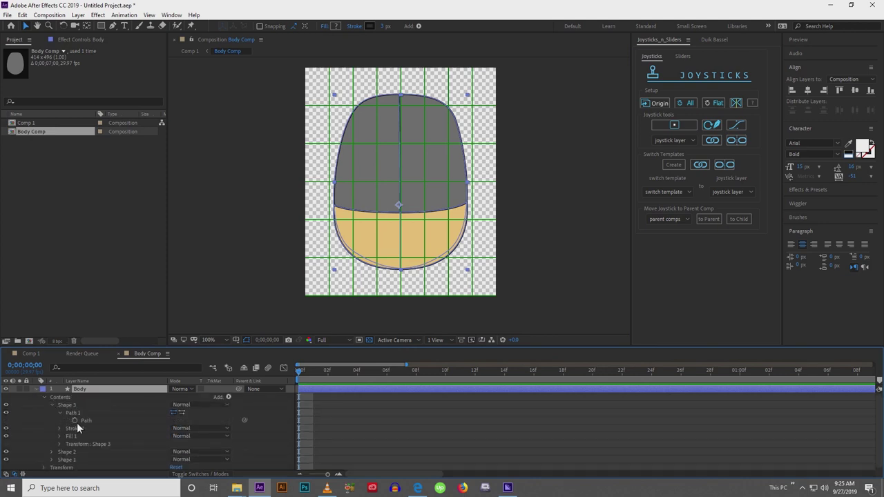
click(77, 422)
Set path keyframes at frame 0 for Shape 2 and Shape 1 of the Body layer as well.
click(51, 452)
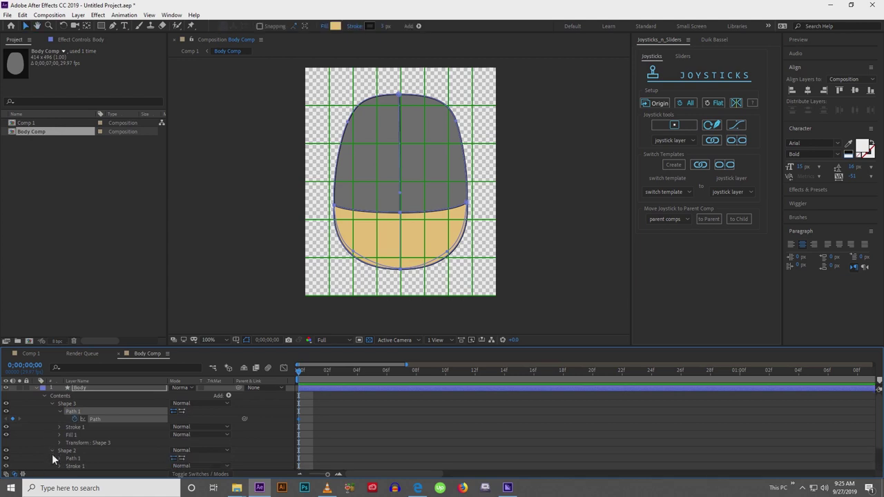
scroll(51, 453, down, 1)
click(60, 443)
click(75, 450)
scroll(58, 428, down, 2)
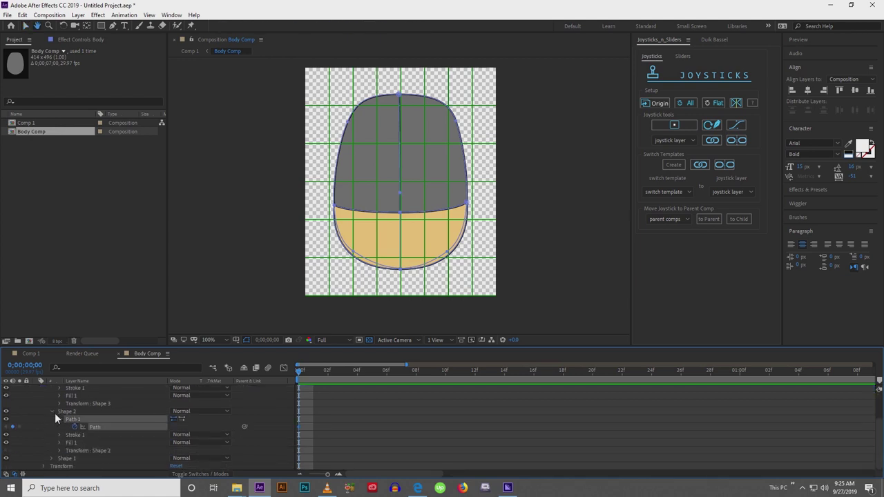
click(53, 458)
scroll(60, 452, down, 1)
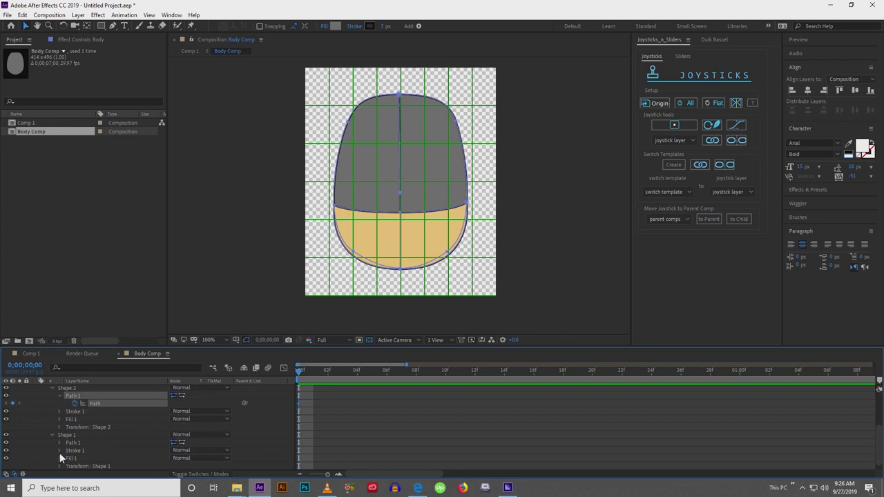
click(60, 443)
click(91, 450)
Collapse the Body layer's contents so that only its keyframed Path properties are listed.
scroll(331, 418, up, 1)
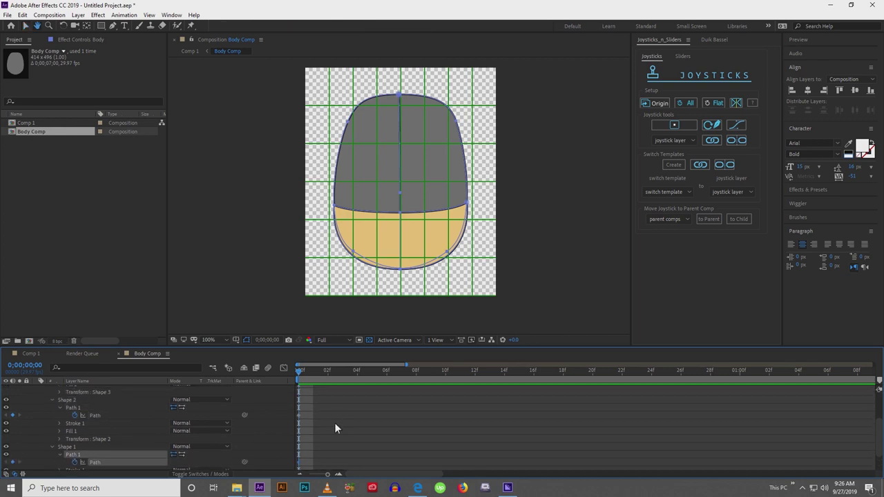
scroll(335, 423, up, 2)
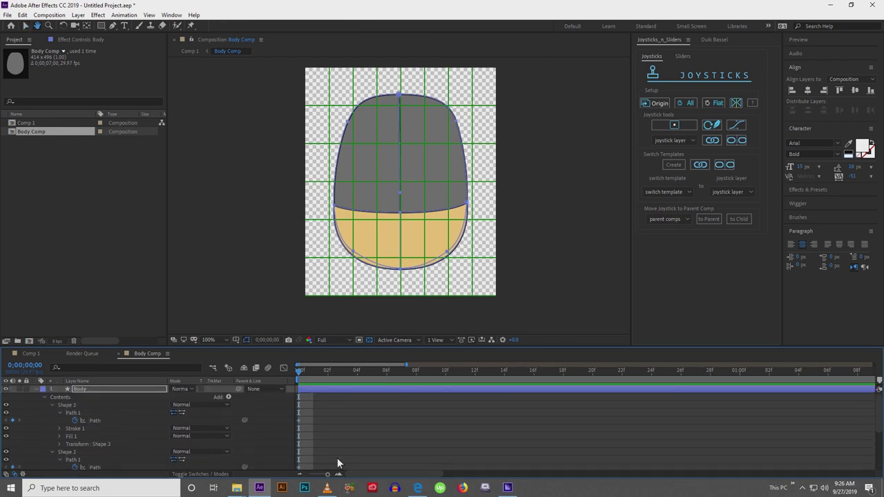
click(309, 389)
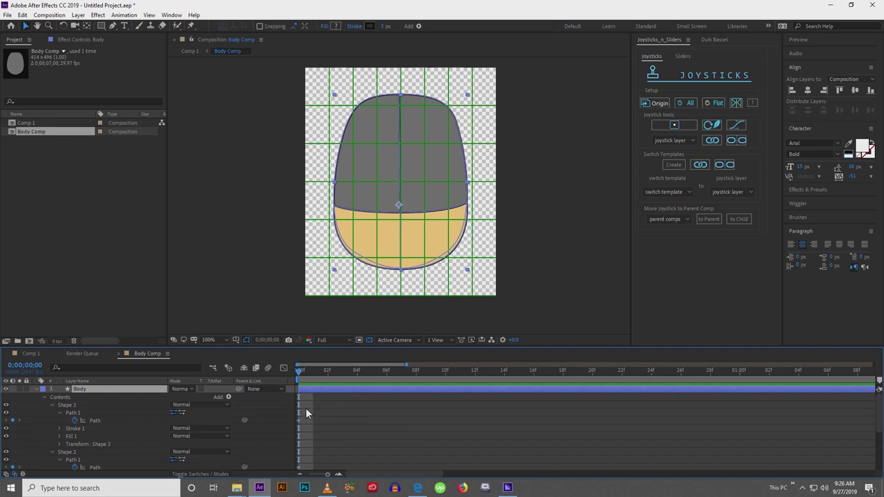
click(306, 407)
click(310, 389)
click(310, 390)
key(u)
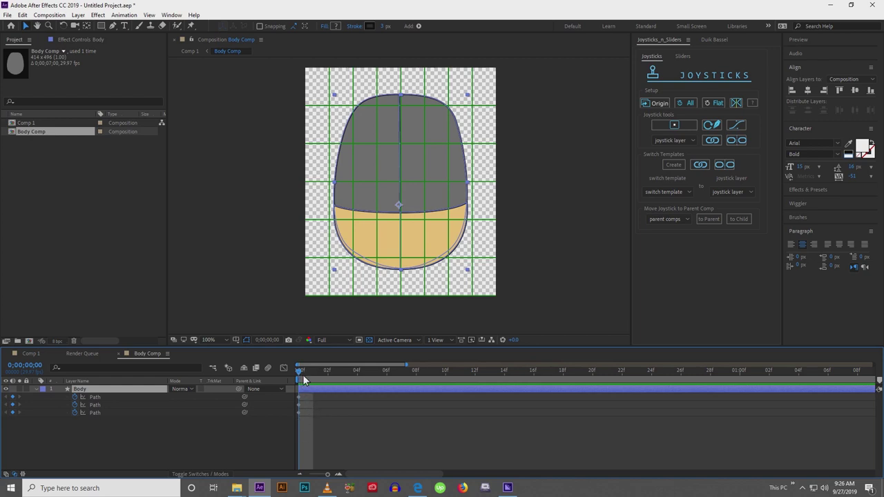
At frame 1, bend the centre line to the right and shift the lower section's upper middle point to meet it.
drag(298, 375, 316, 375)
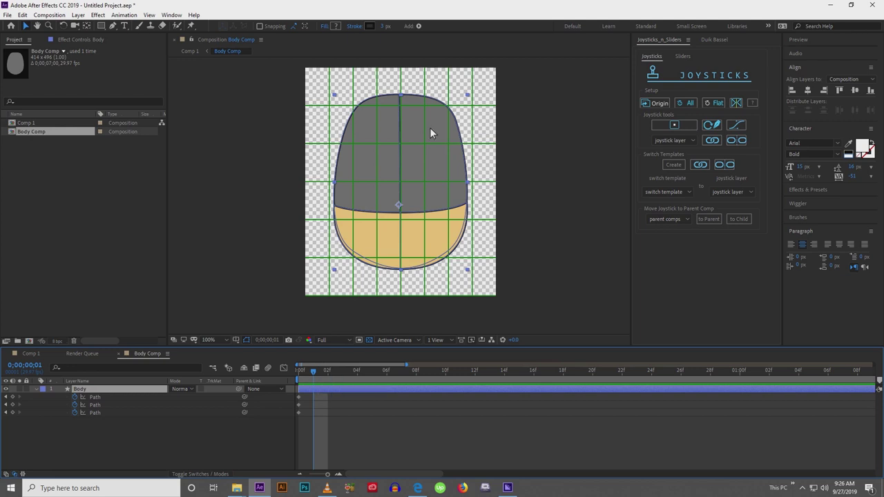
click(401, 154)
click(400, 200)
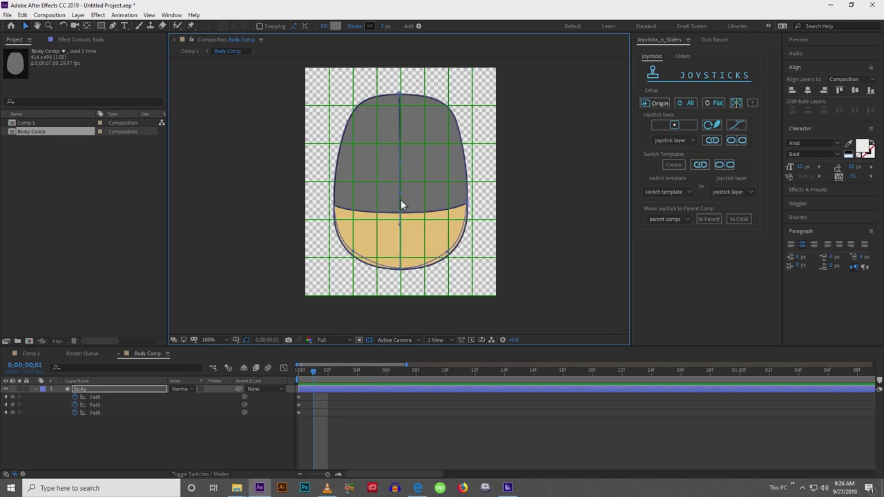
drag(402, 199, 421, 198)
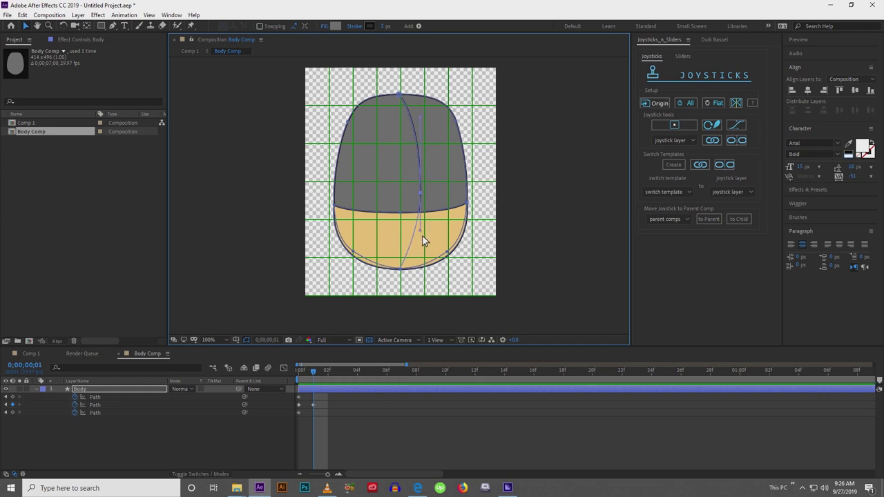
drag(421, 230, 421, 247)
click(399, 215)
drag(402, 216, 421, 217)
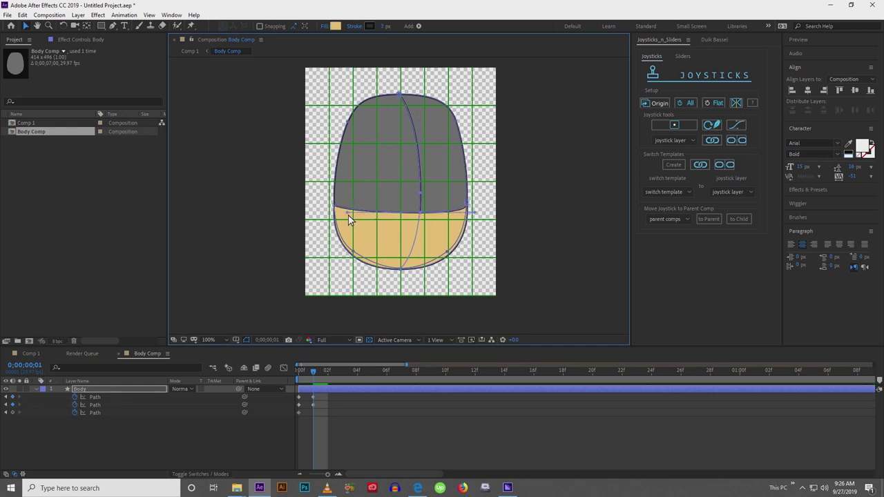
Move the centre line's upper end, middle and lower end points further right at frame 1.
click(400, 99)
drag(401, 270, 411, 272)
drag(421, 195, 440, 194)
drag(407, 95, 417, 95)
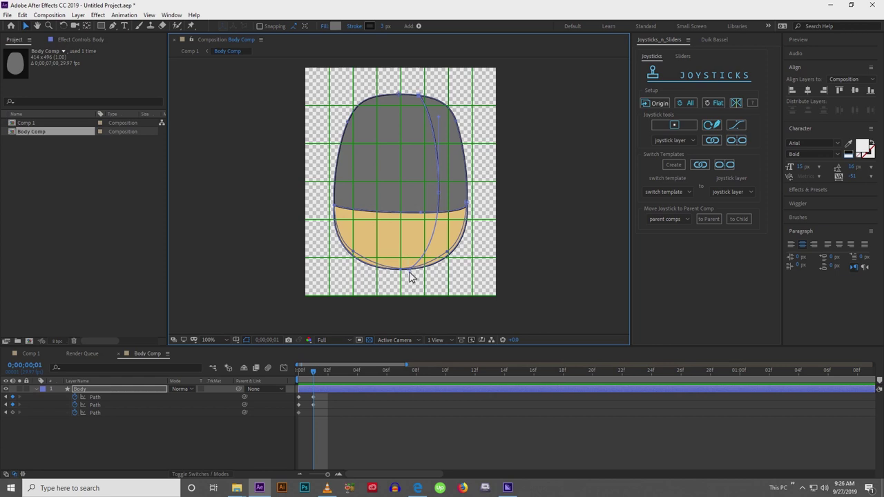
drag(402, 268, 412, 271)
Pull the left side of the body inward at frame 1 and curve the lower section's left edge to match it.
click(349, 124)
drag(338, 146, 340, 207)
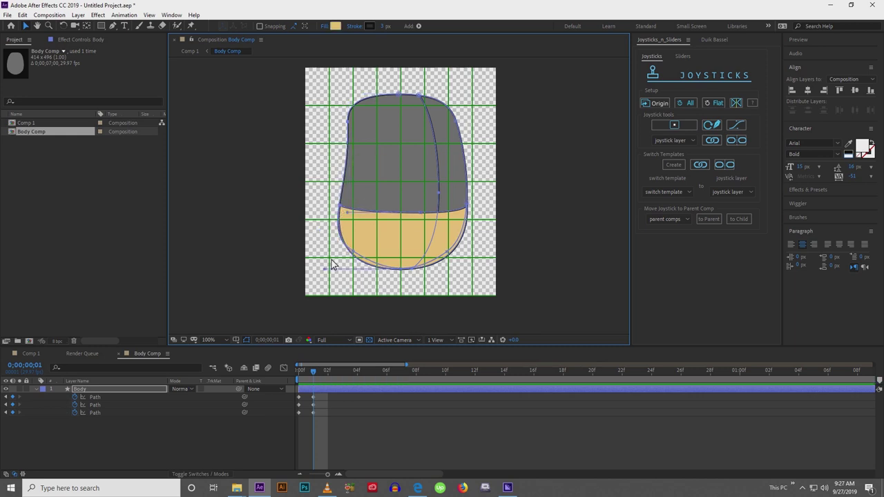
drag(327, 273, 318, 270)
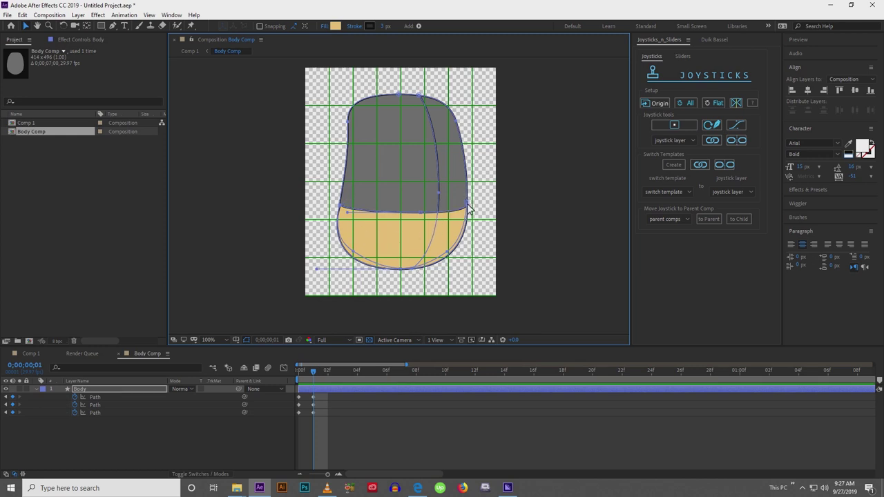
Push the right side of the body and the lower section's right corner slightly outward at frame 1.
drag(468, 205, 471, 203)
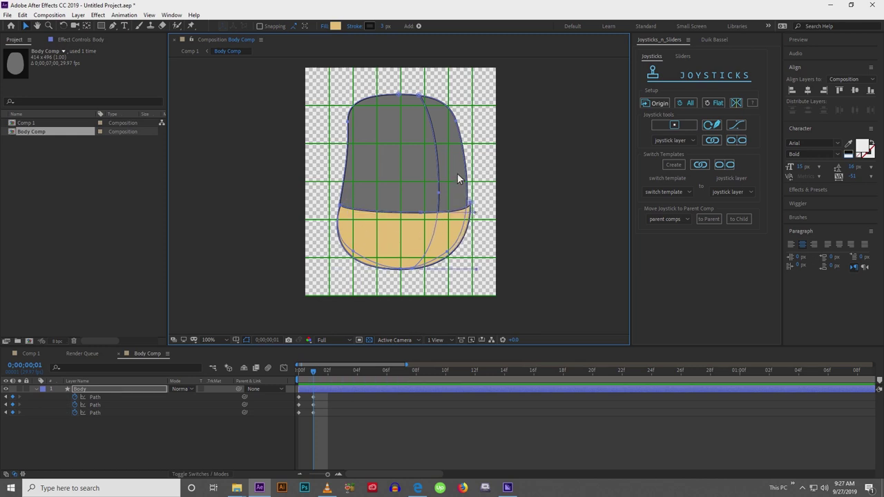
click(458, 124)
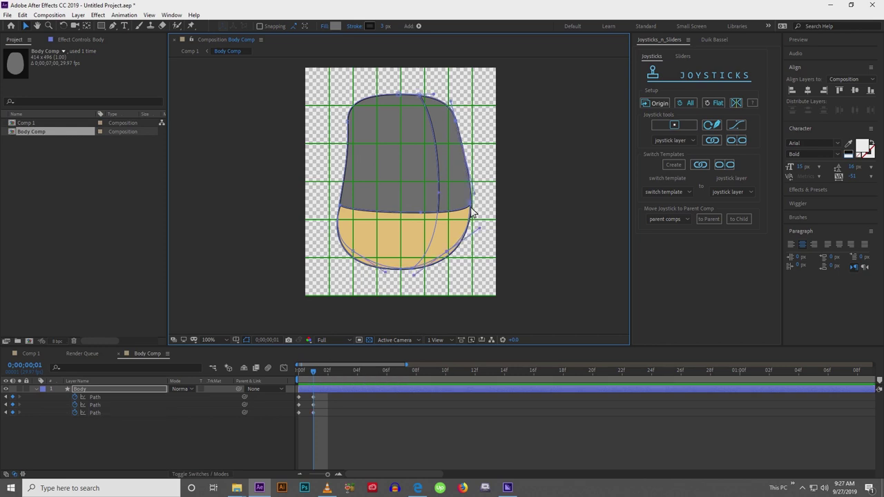
drag(473, 204, 478, 205)
Move the lower section's upper middle point right to the bent centre line and refine the curve into its right corner.
click(382, 230)
click(420, 214)
click(422, 217)
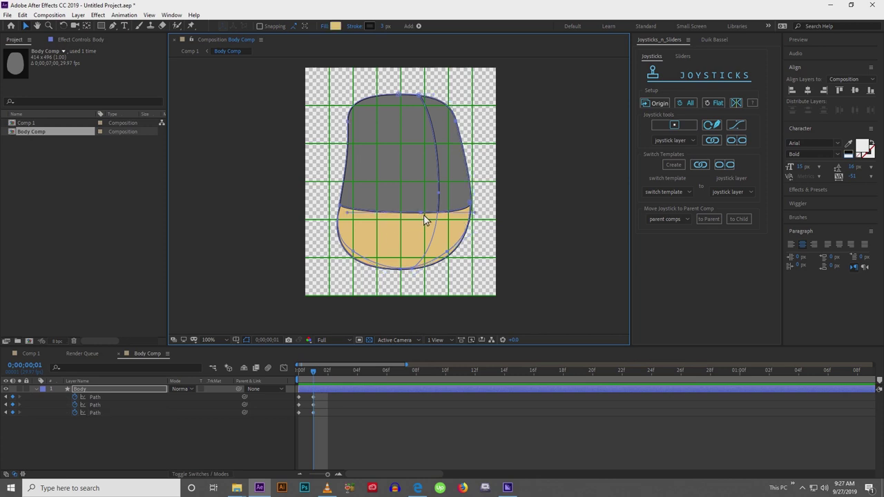
drag(423, 215, 438, 214)
drag(492, 213, 478, 212)
click(474, 206)
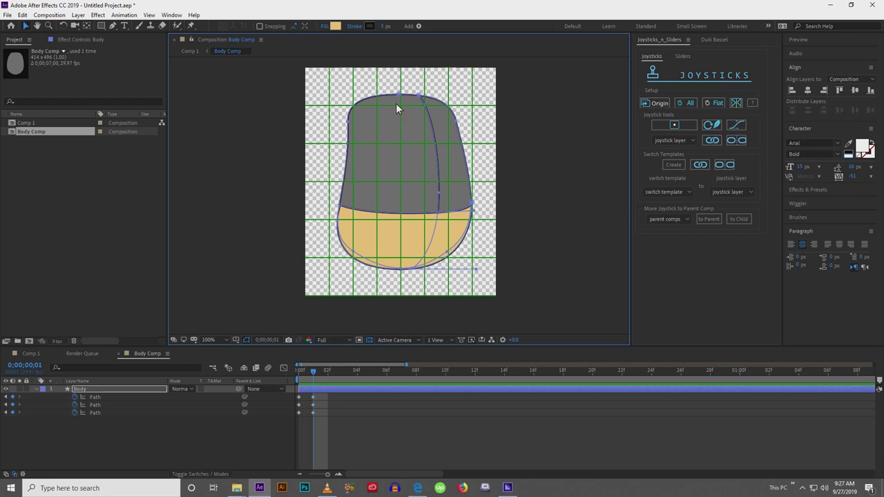
click(212, 447)
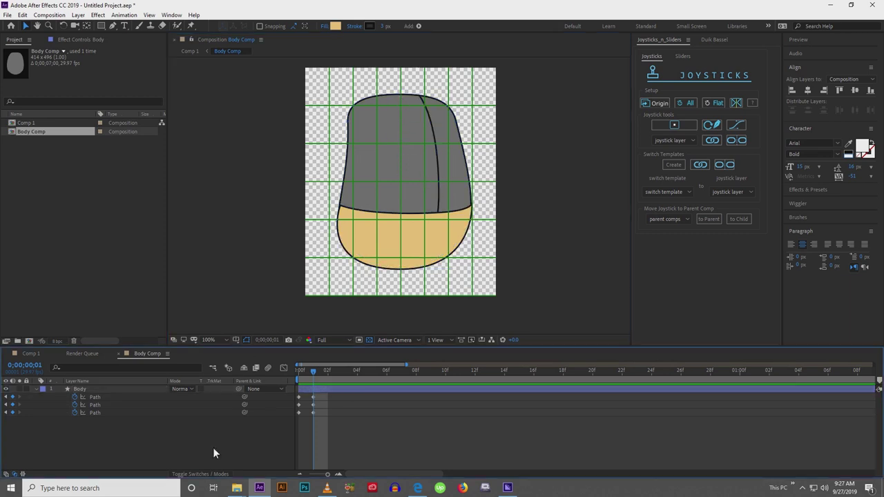
Copy the three Path keyframes from frame 1 and paste them at frame 2.
drag(311, 374, 317, 418)
key(ctrl+c)
key(ctrl+v)
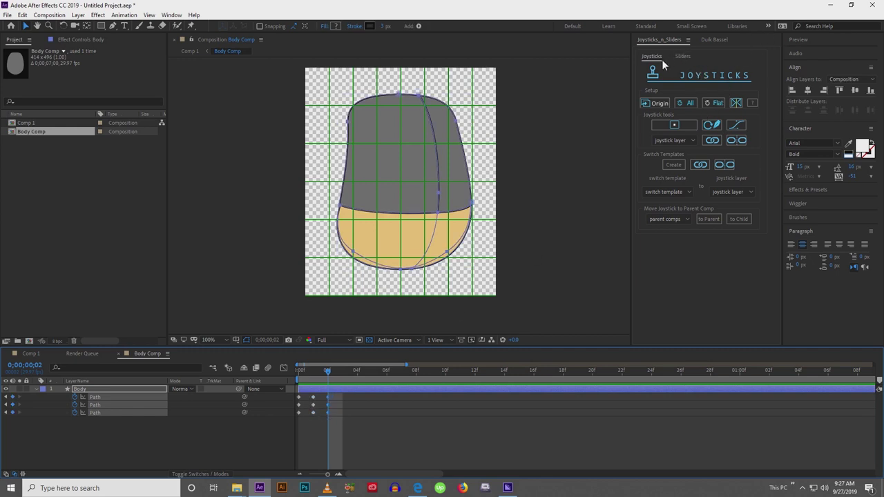
Try to mirror the pasted paths at frame 2 with the Joysticks flip tool.
click(737, 104)
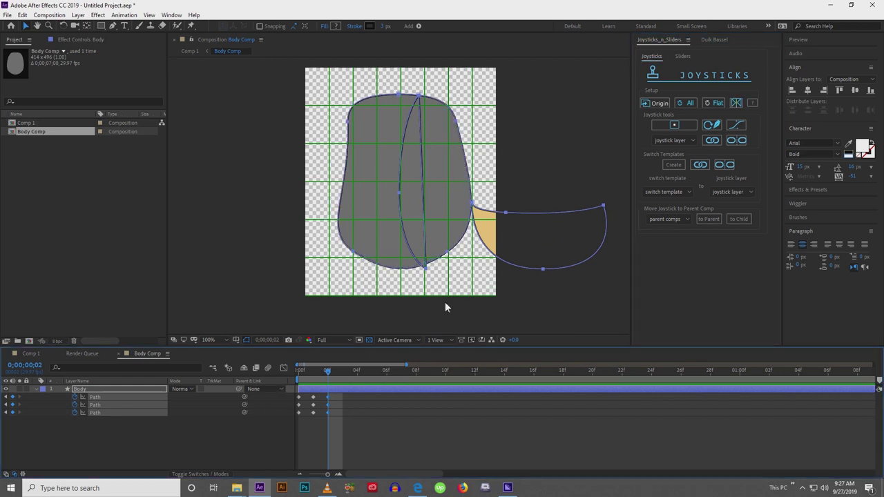
click(193, 428)
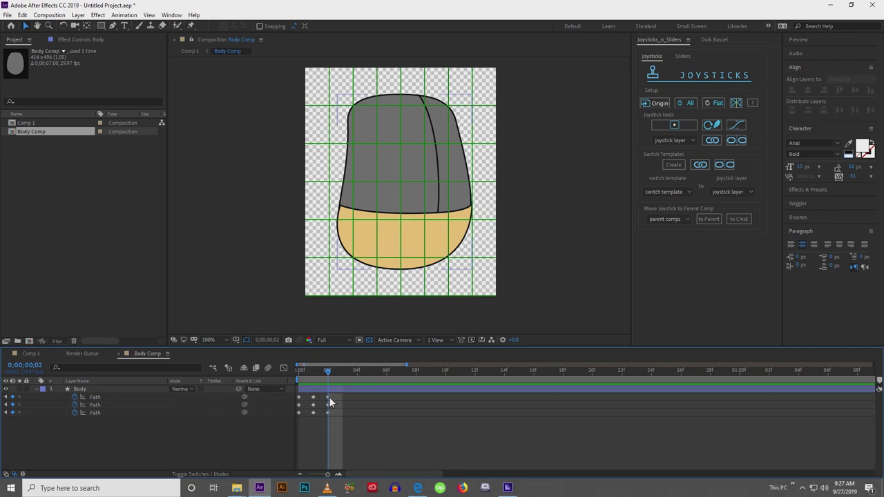
click(437, 158)
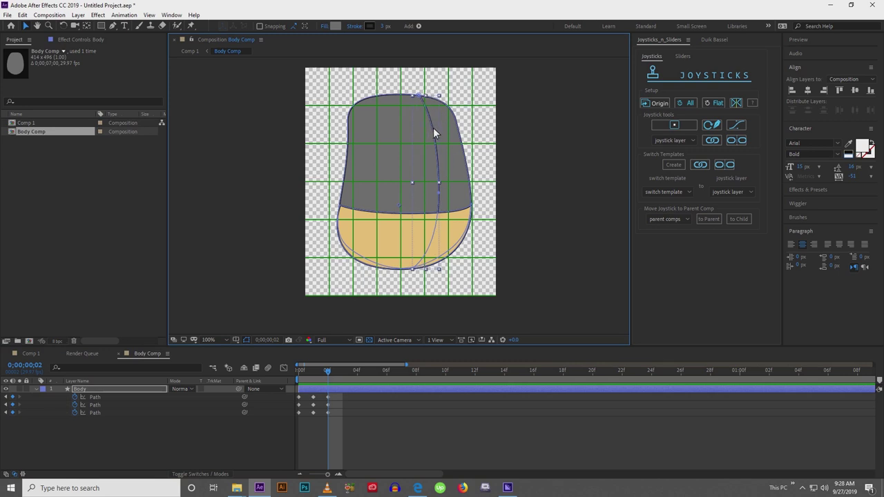
drag(434, 127, 413, 146)
click(415, 150)
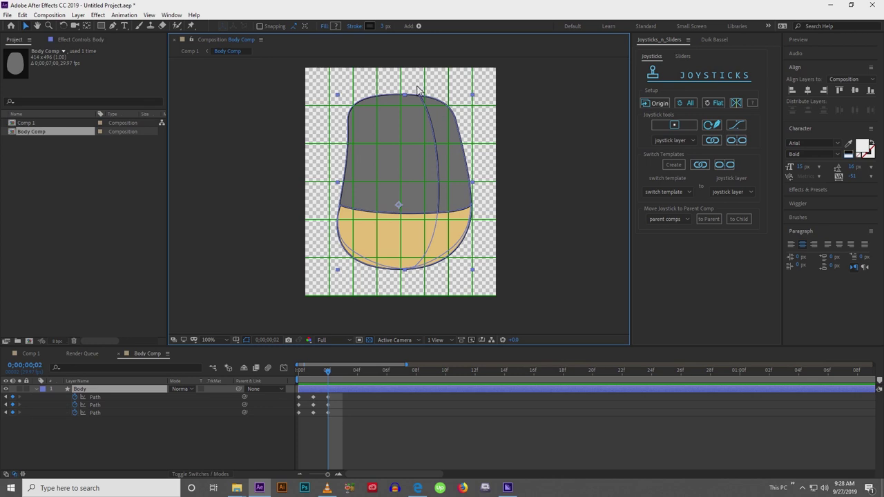
double_click(439, 181)
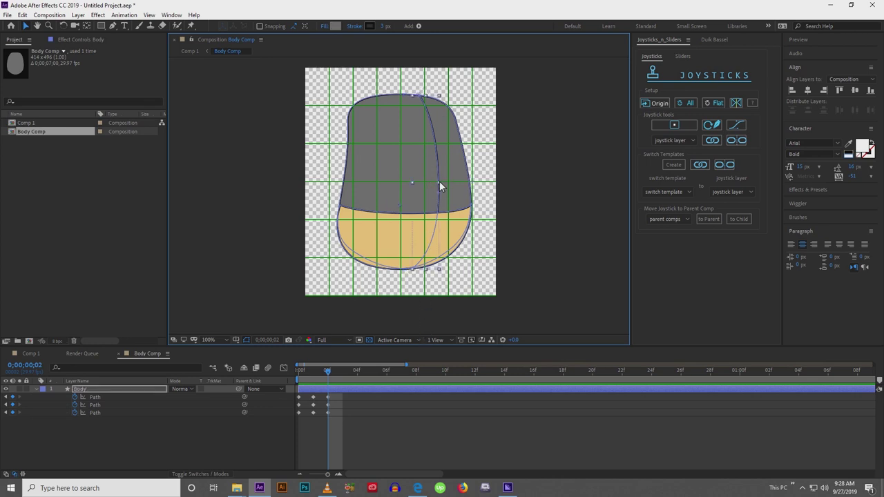
Mirror the grey body outline's path at frame 2 with the Joysticks flip tool.
click(330, 413)
click(723, 103)
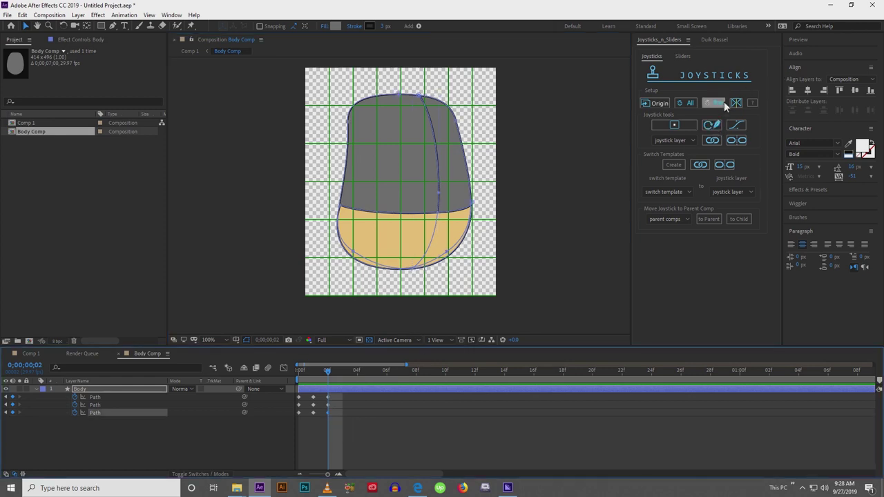
click(734, 103)
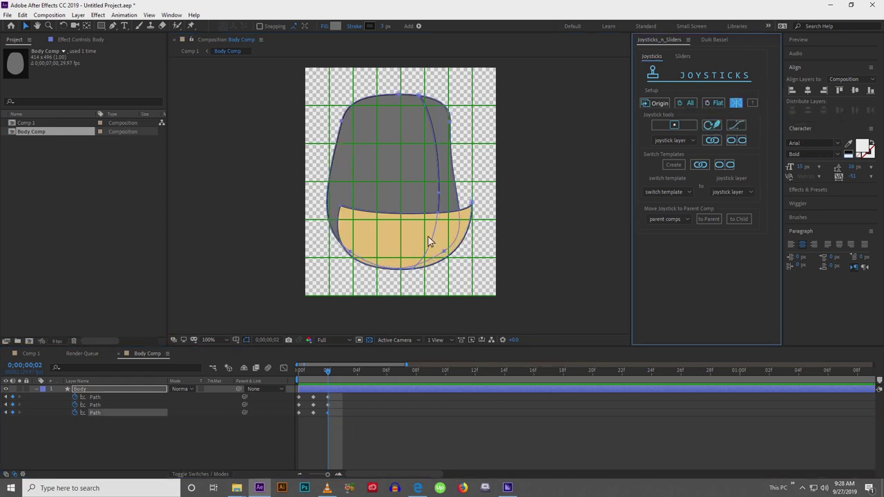
Mirror the tan lower section's path at frame 2 and move the flipped shape back onto the base of the body.
click(328, 397)
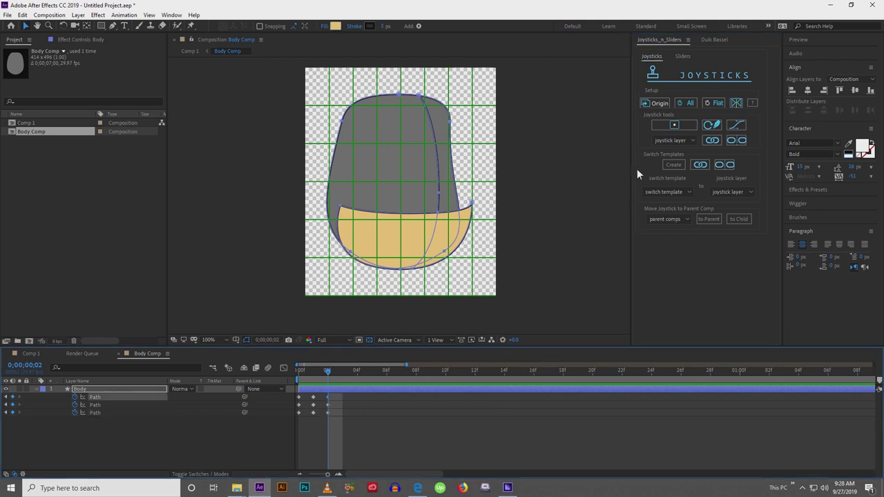
click(735, 103)
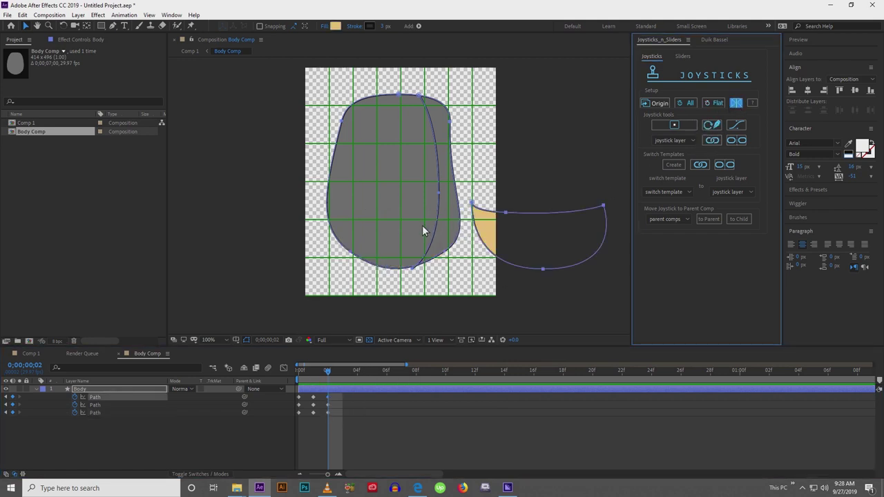
drag(507, 213, 363, 219)
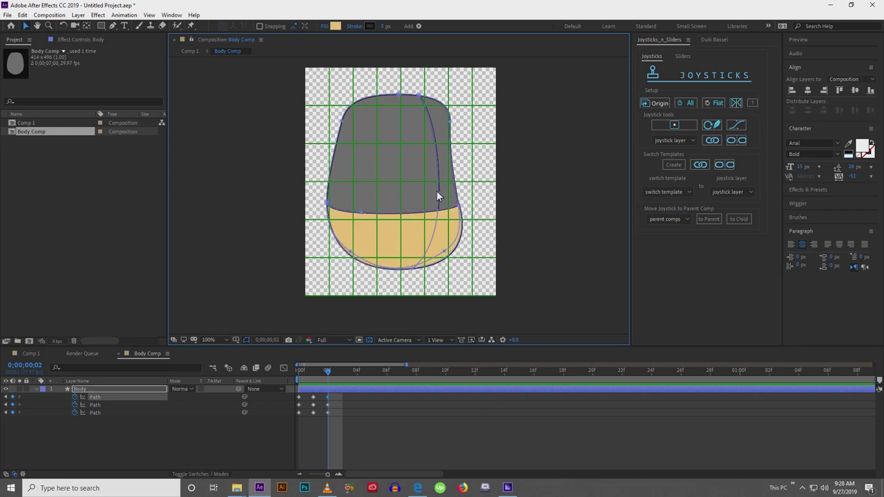
Paste the centre line's straight path from frame 0 at frame 2 and shift its middle point left to bend the line.
click(300, 405)
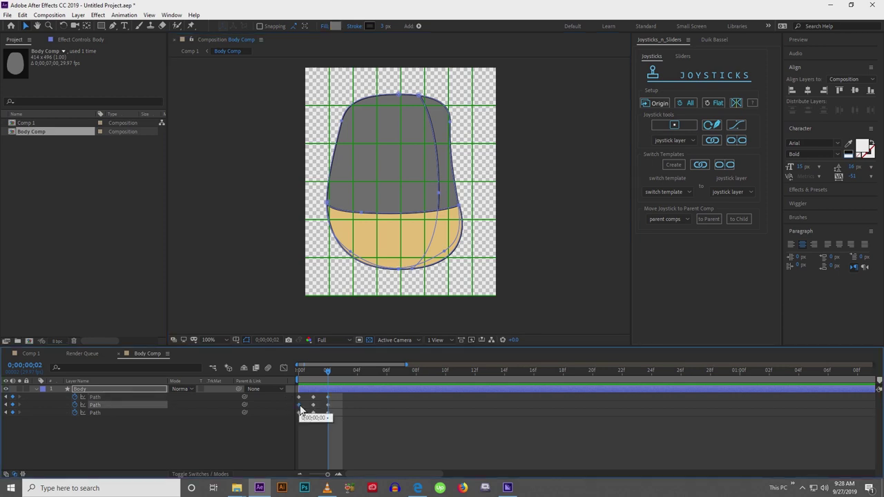
key(ctrl+v)
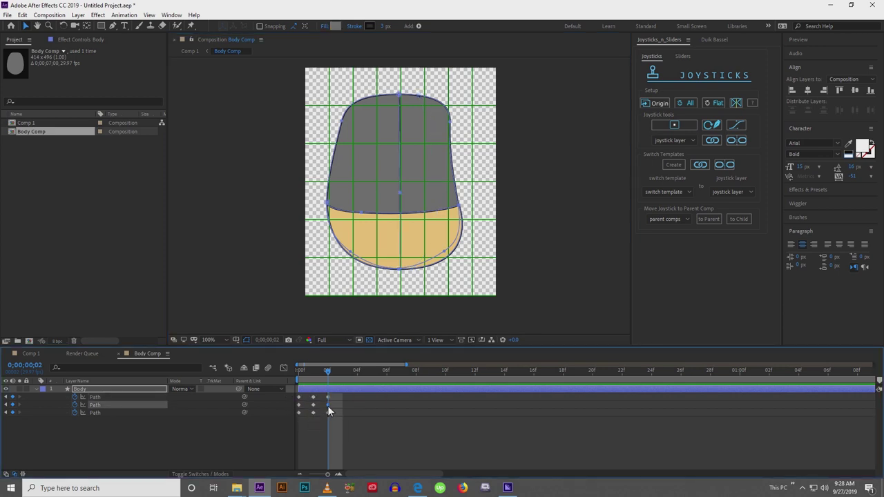
drag(401, 194, 355, 193)
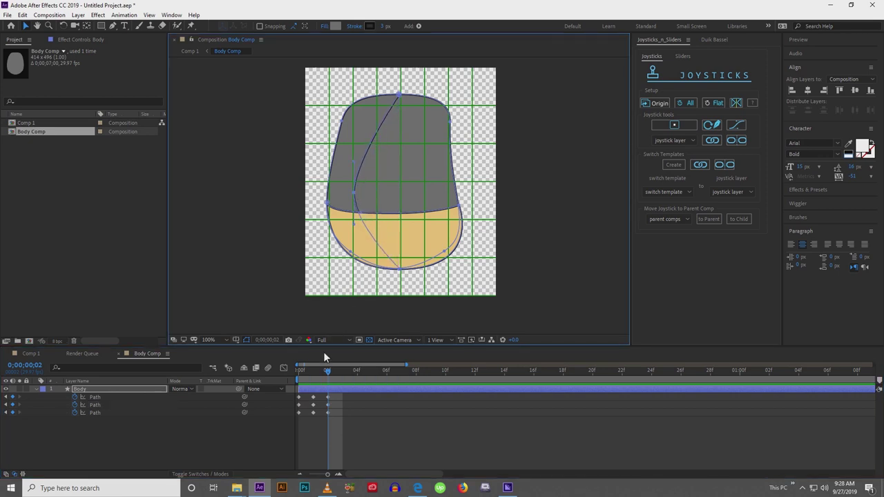
click(318, 372)
click(332, 373)
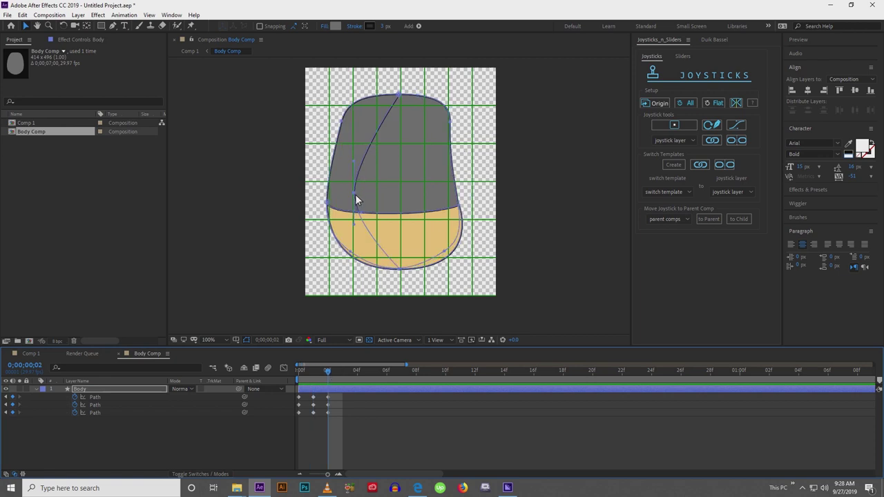
drag(355, 194, 362, 194)
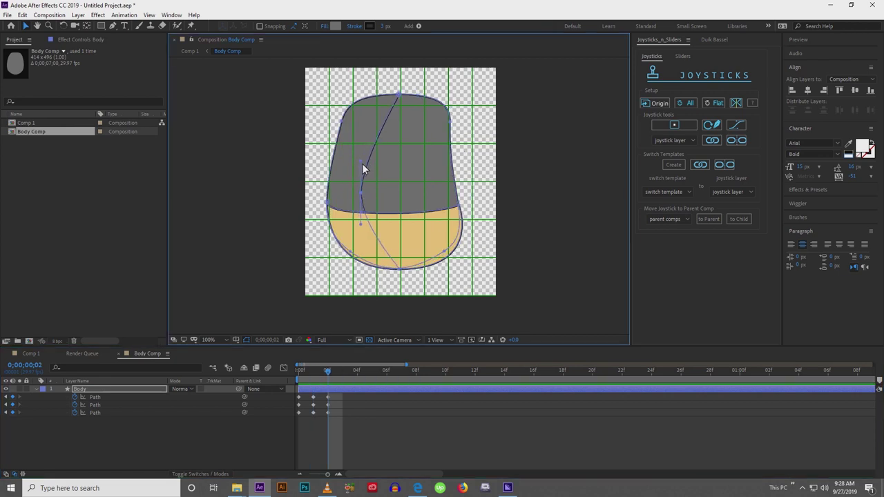
Lengthen the middle point's curve handles and move the centre line's upper and lower end points left along the body outline.
drag(362, 163, 363, 129)
drag(362, 225, 362, 244)
drag(399, 96, 384, 96)
drag(400, 270, 386, 276)
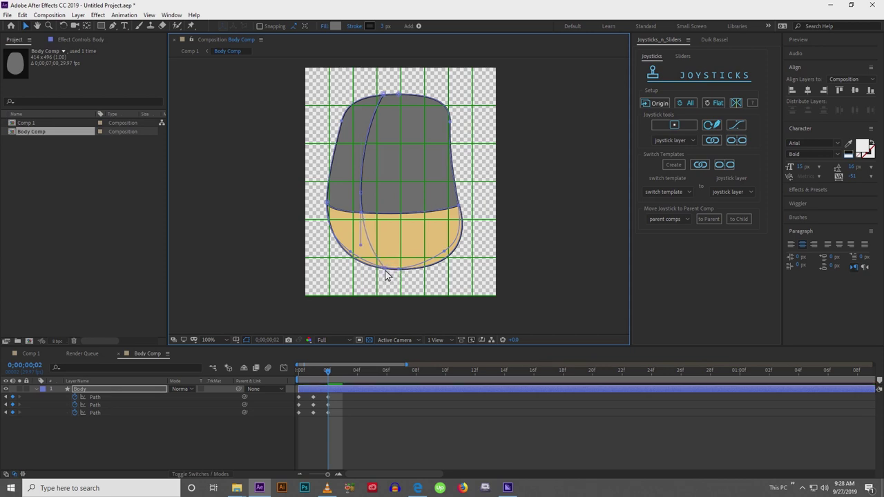
Add origin keyframes for the Body layer's paths at frame 3 with the Joysticks Origin tool.
drag(327, 373, 346, 373)
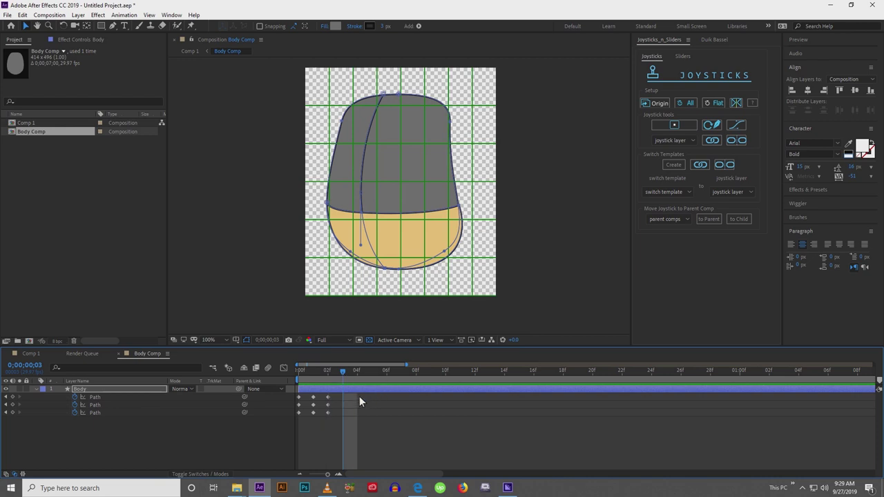
click(358, 391)
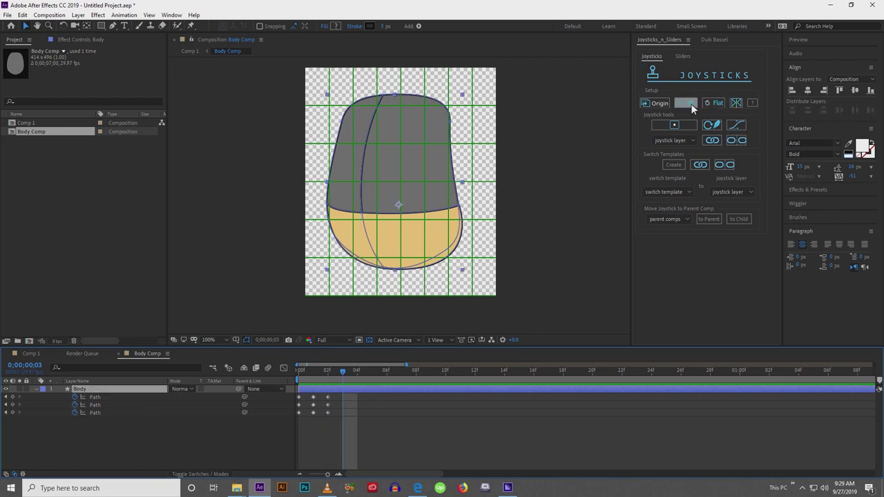
click(654, 105)
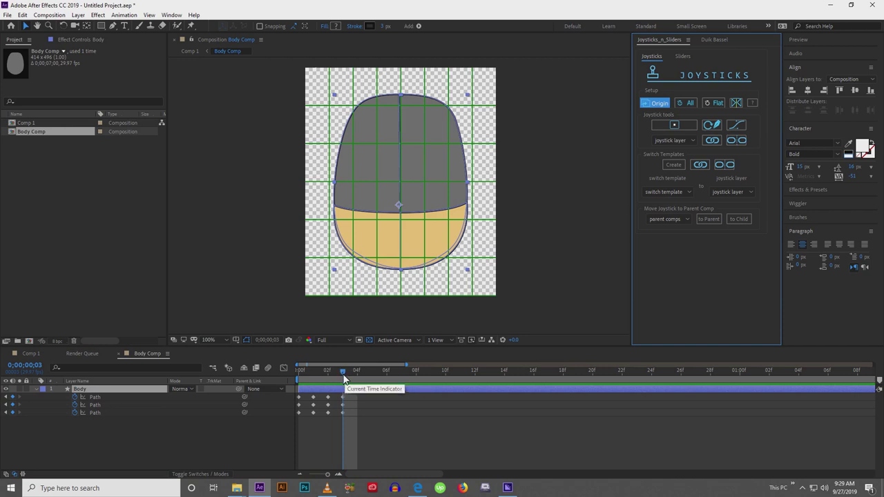
Shift all three body paths slightly upward at frame 3 and stretch the top point up to near the composition's upper edge.
drag(337, 394, 348, 419)
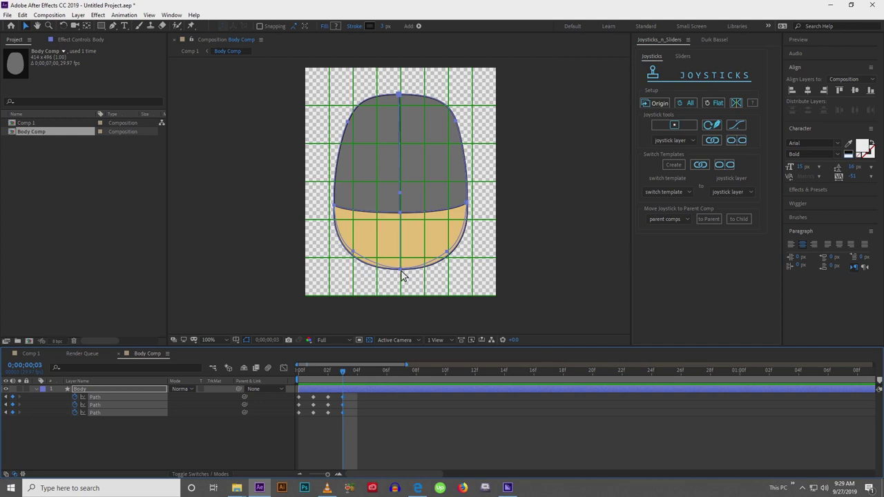
drag(403, 275, 404, 273)
click(399, 92)
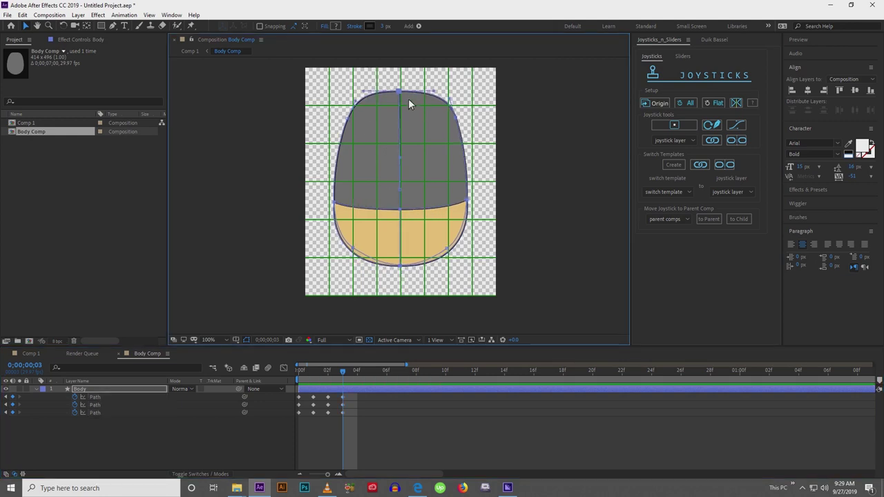
drag(398, 93, 401, 72)
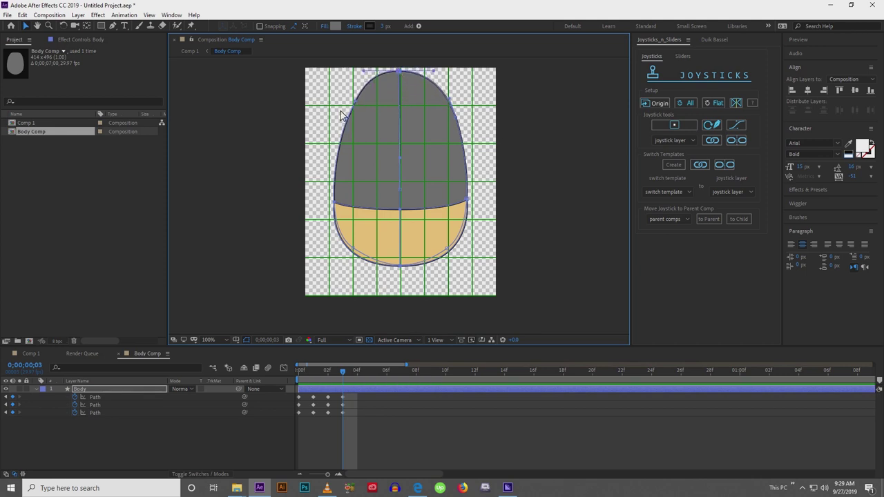
Adjust the body outline's upper right and upper left points at frame 3 to smooth the sides of the raised top.
click(455, 116)
drag(456, 121, 454, 105)
shift+click(457, 106)
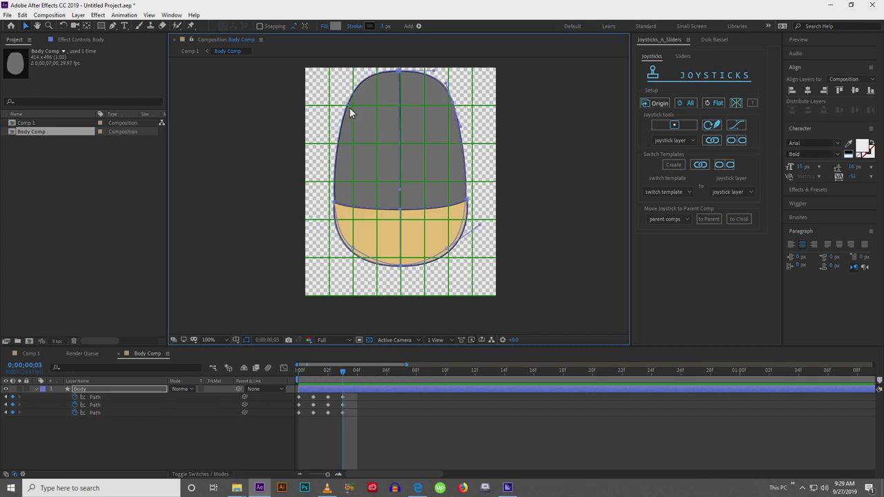
click(351, 107)
Pull the lower section's two upper corners inward at frame 3 and narrow the body outline's lower sides to match.
drag(309, 181, 340, 202)
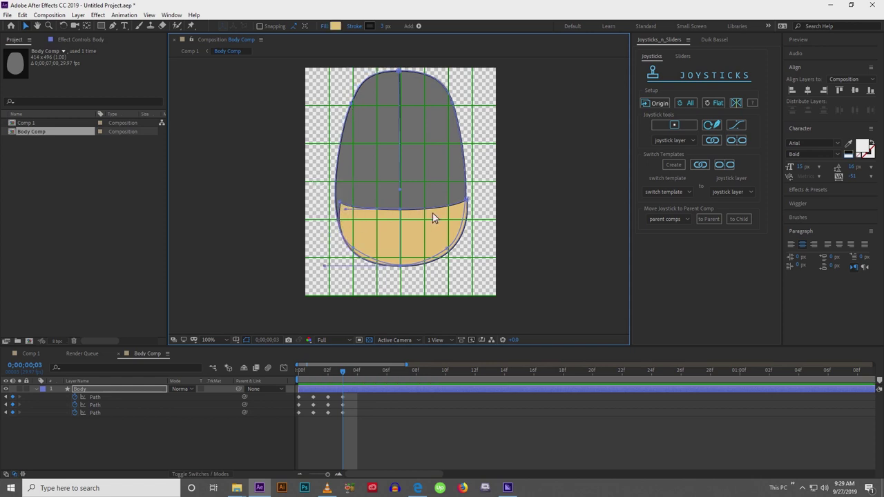
drag(470, 202, 463, 200)
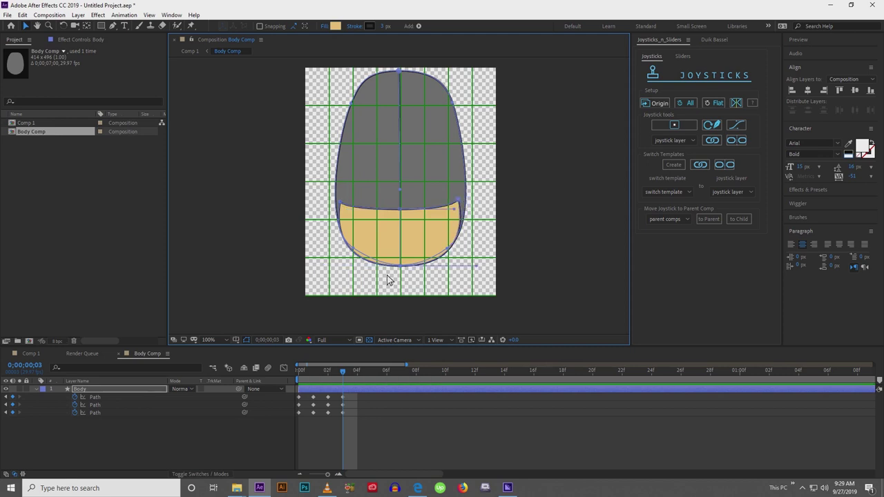
click(454, 106)
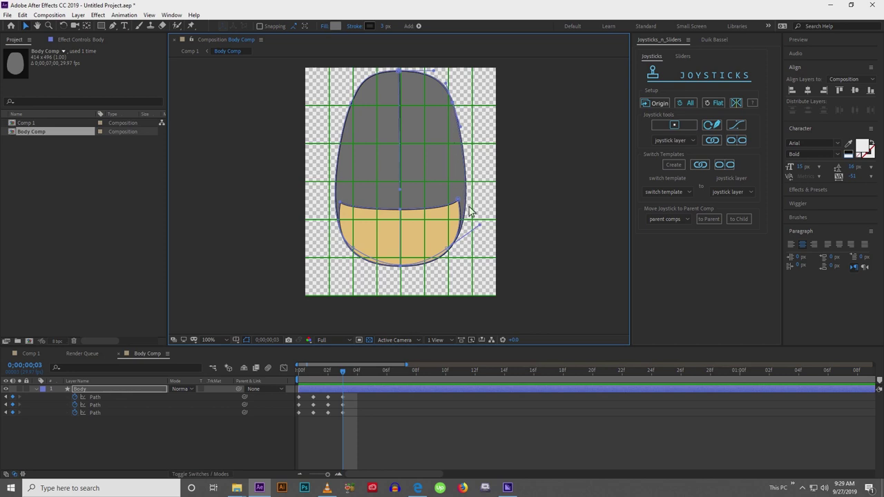
drag(477, 229, 479, 225)
drag(447, 249, 470, 223)
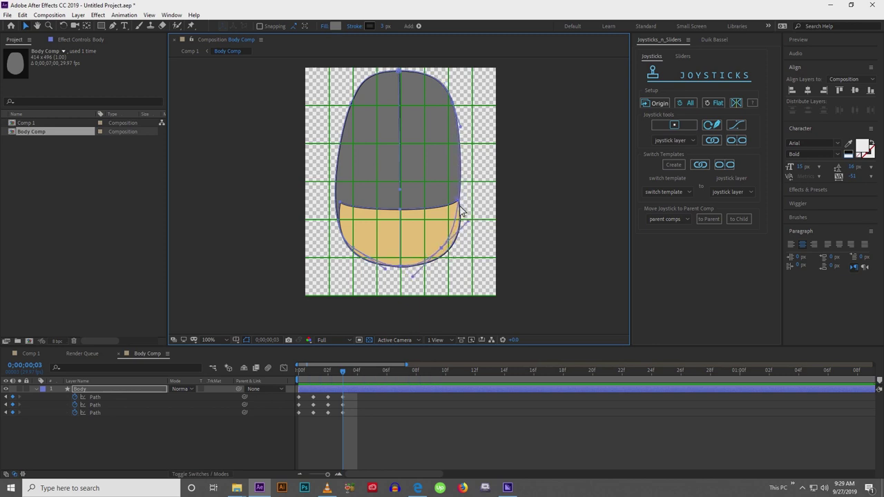
click(459, 204)
drag(352, 250, 358, 249)
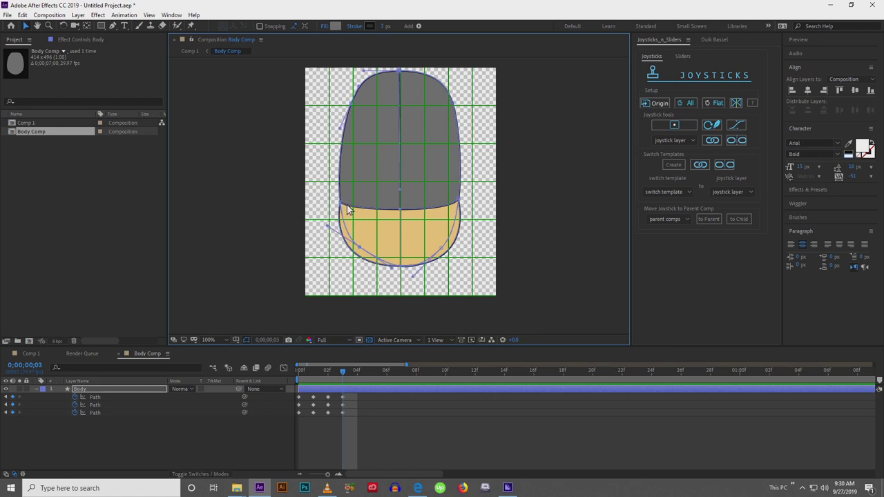
Shorten both curve handles of the lower section's bottom point at frame 3 to taper the base.
shift+click(399, 211)
shift+click(401, 210)
click(402, 211)
drag(403, 267, 464, 267)
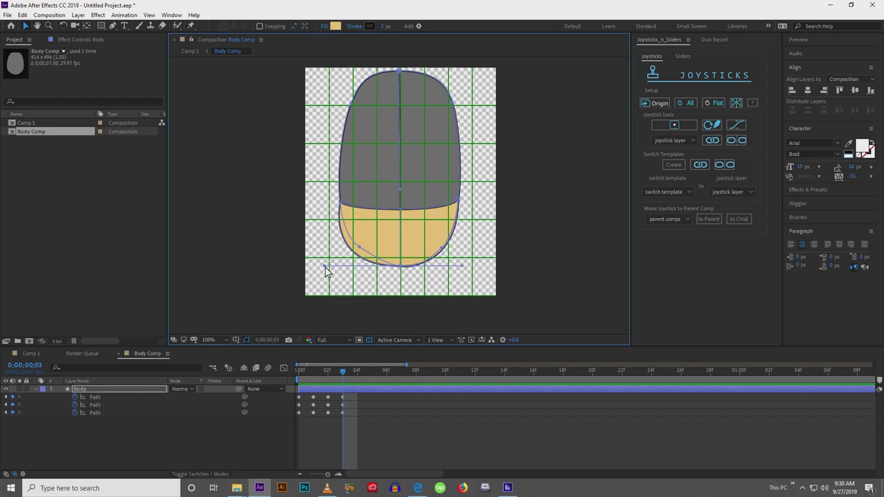
drag(326, 267, 343, 269)
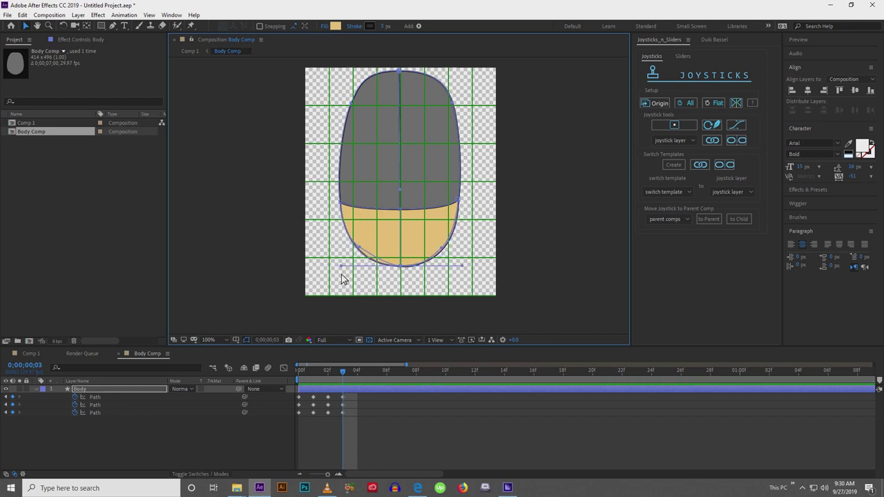
Compare the body's shape at frame 0 with its shape at frame 3 by switching between the two frames.
click(278, 434)
click(301, 373)
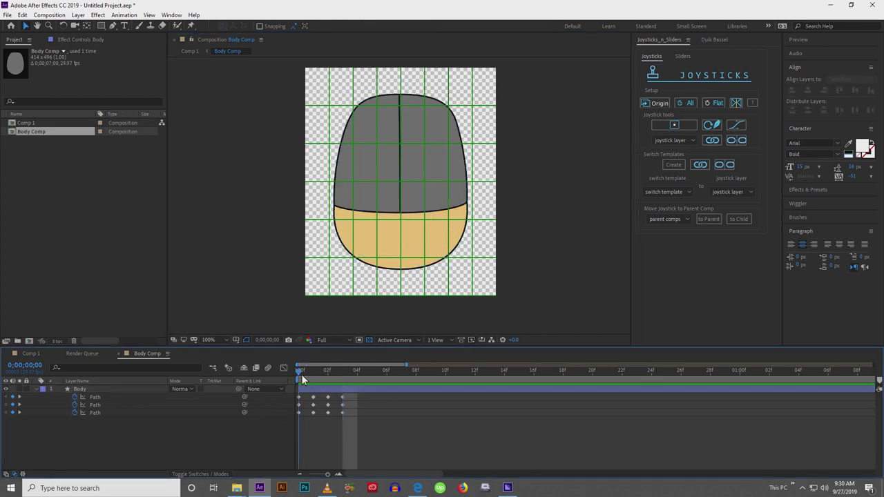
click(343, 371)
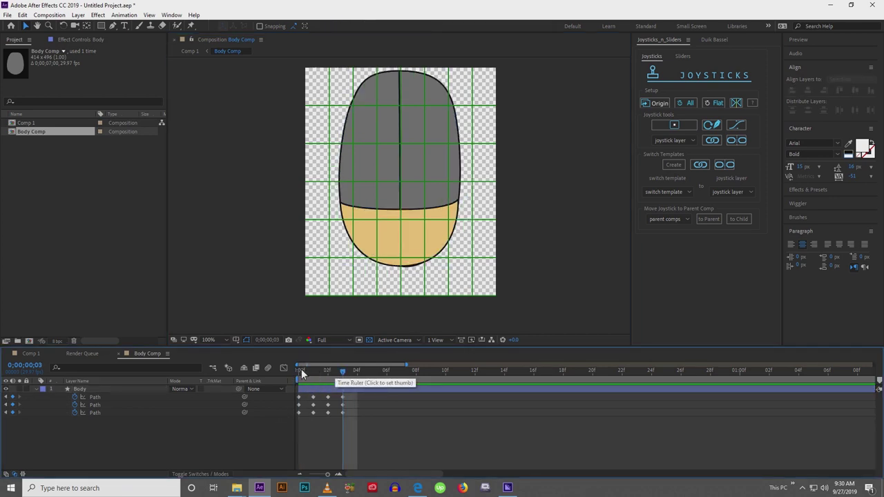
click(299, 371)
click(343, 371)
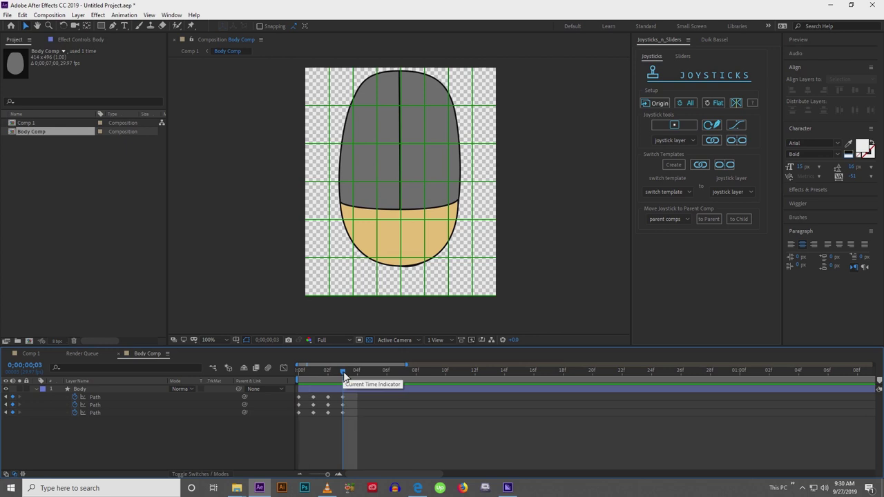
click(300, 371)
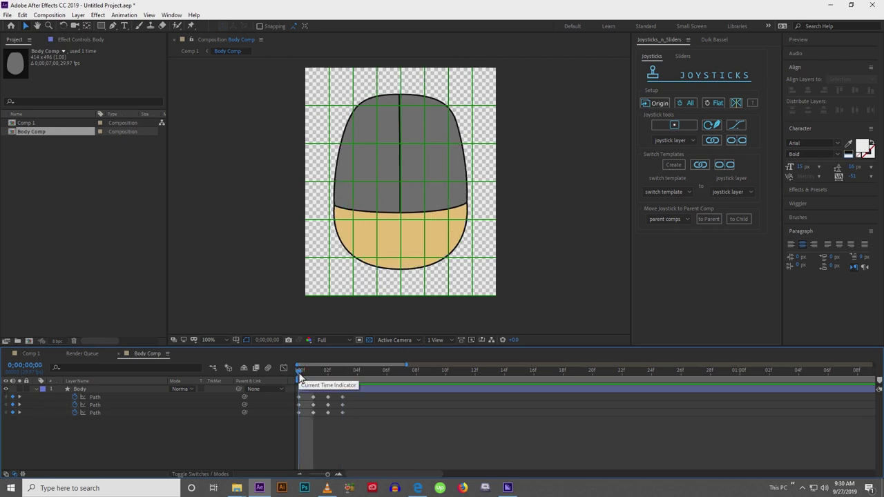
click(343, 372)
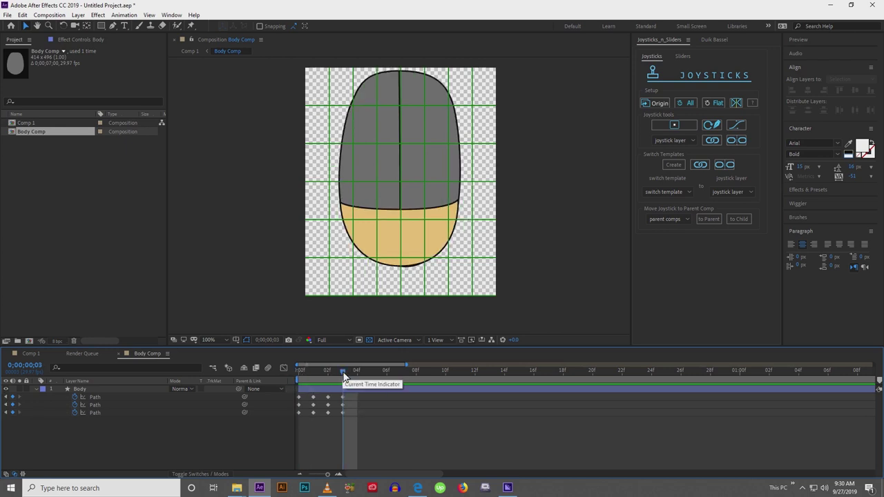
click(298, 371)
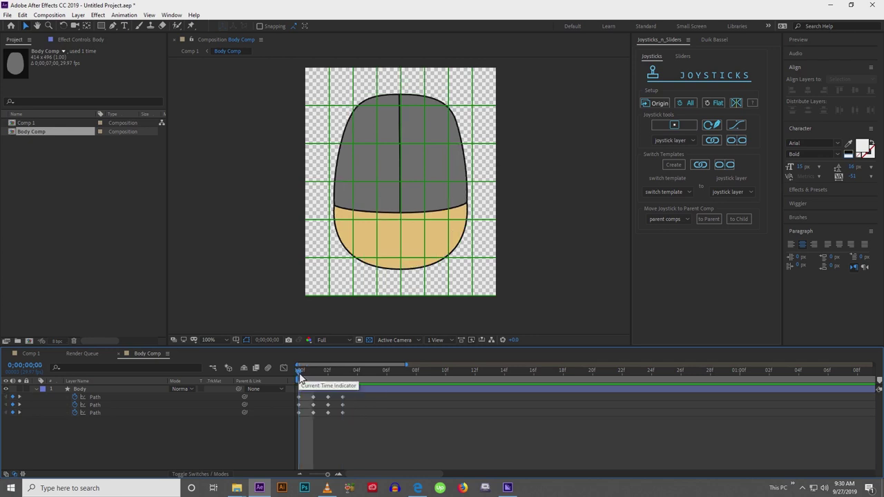
click(343, 372)
click(406, 216)
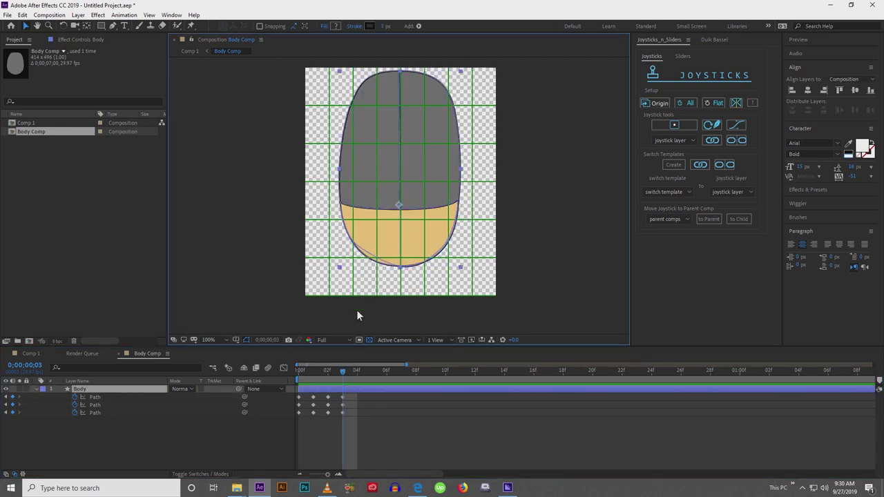
Nudge the Body layer down slightly so the whole character sits lower in the composition.
click(346, 393)
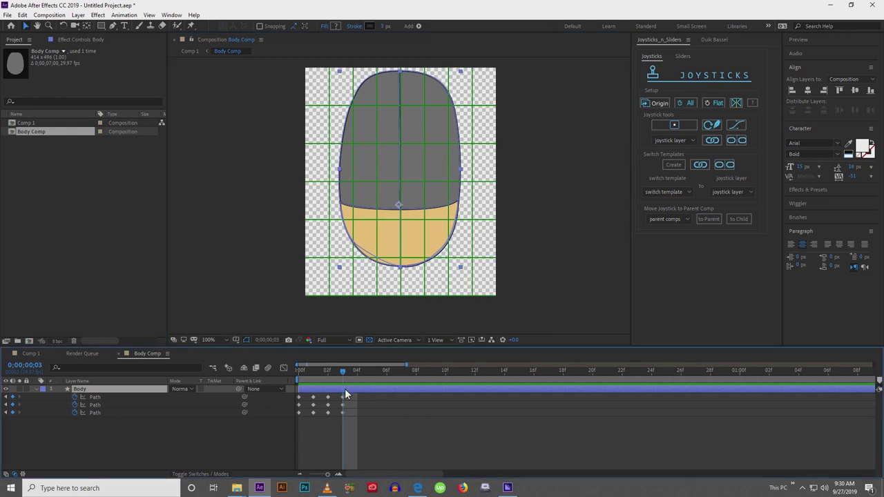
key(shift+Down)
key(shift+Down)
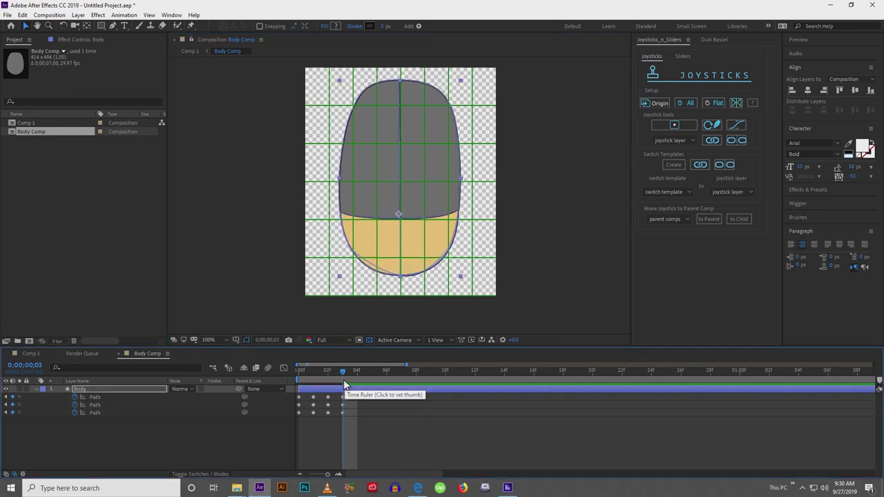
click(350, 390)
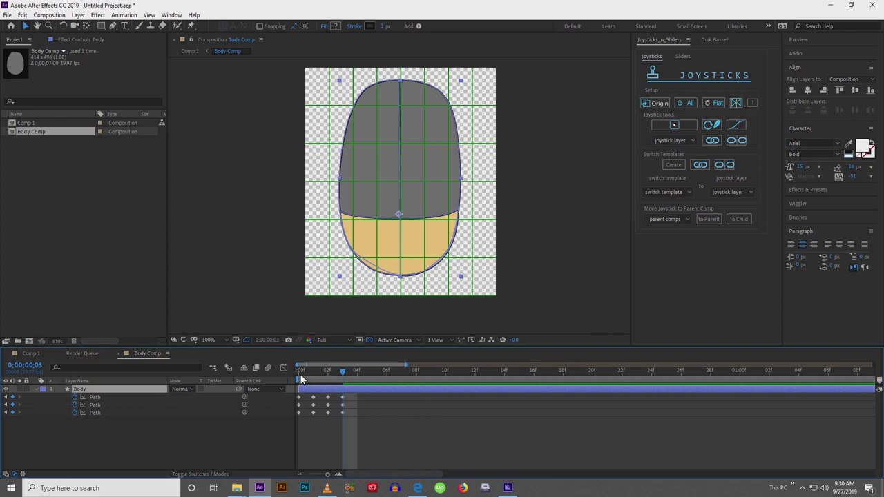
mouse_move(343, 372)
mouse_down()
mouse_move(292, 374)
mouse_move(356, 374)
mouse_move(305, 374)
mouse_move(342, 372)
mouse_up()
Raise the top point of the body at frame 3 and pull the outline's upper right and upper left points inward.
click(402, 82)
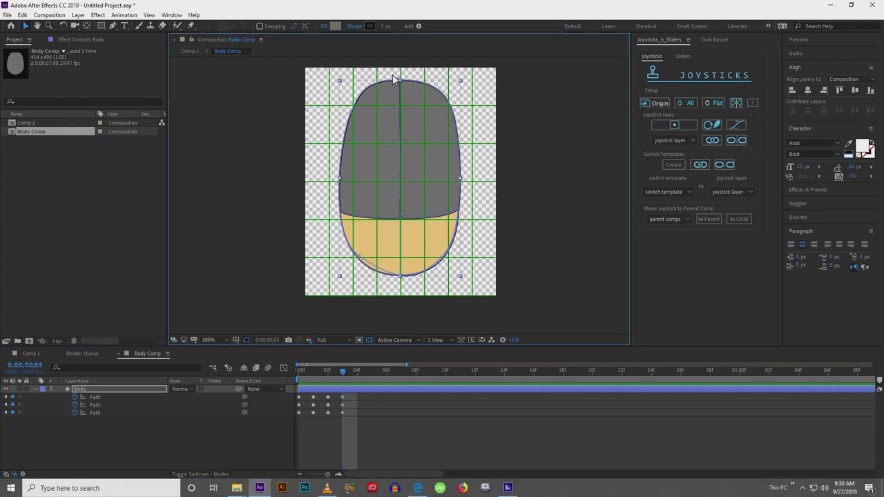
click(393, 75)
click(405, 86)
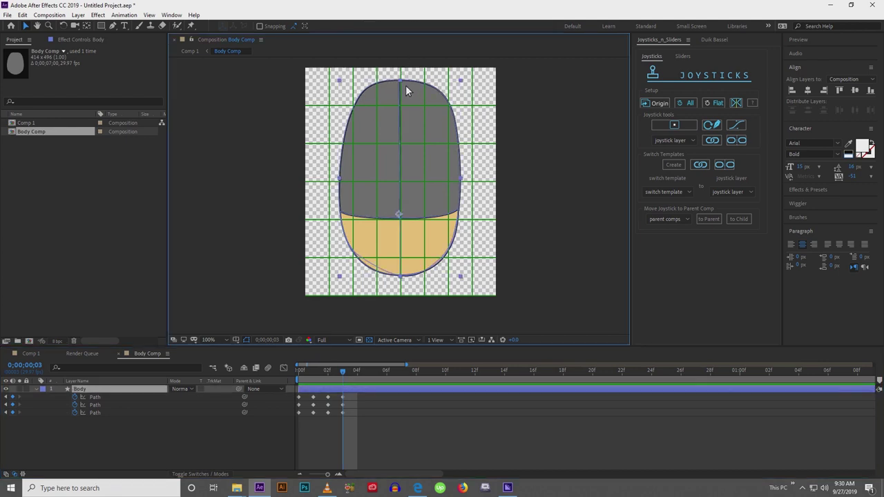
click(400, 135)
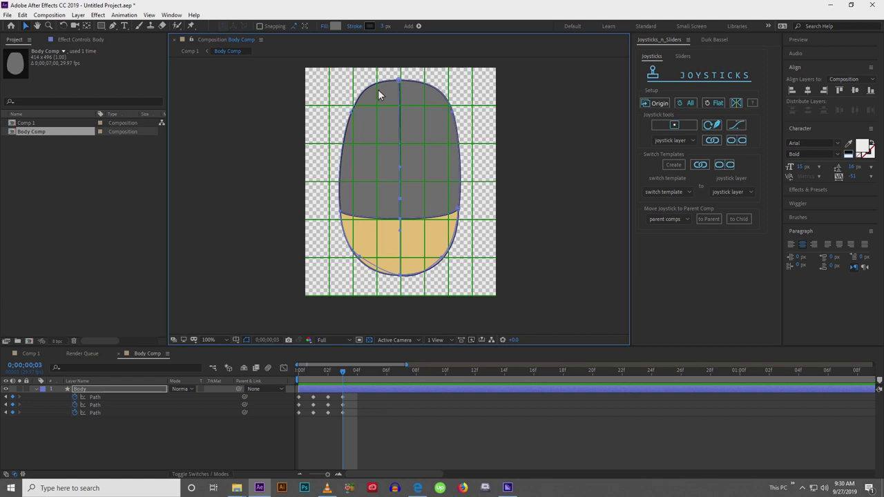
click(411, 85)
drag(400, 82, 400, 72)
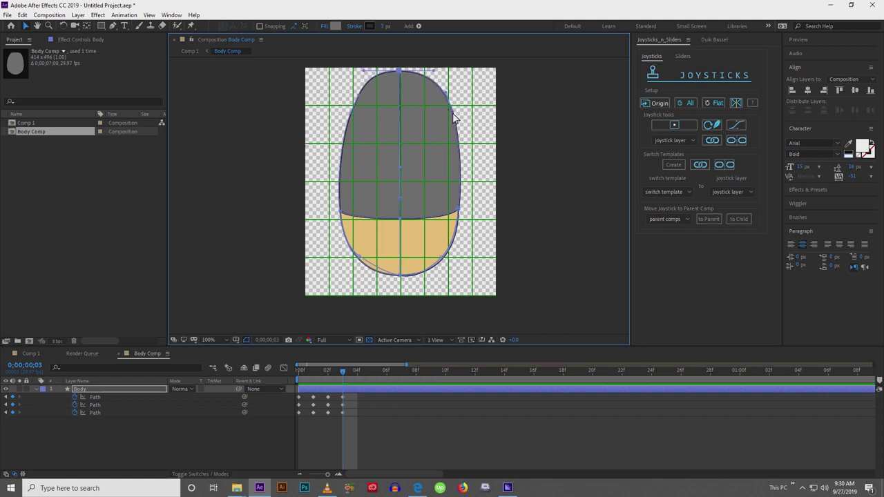
drag(453, 114, 448, 111)
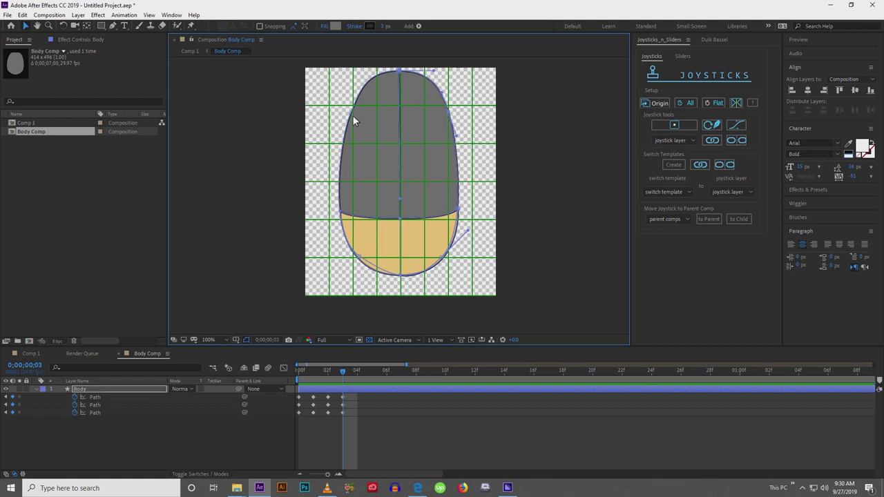
drag(353, 117, 356, 117)
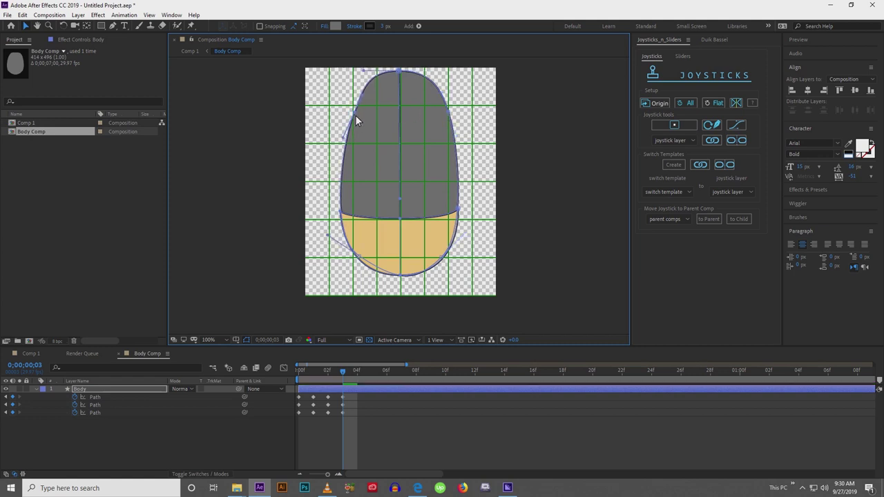
Raise the upper edge of the tan lower section at frame 3, moving its corner and middle points together.
click(400, 199)
mouse_move(402, 165)
mouse_down()
mouse_move(409, 163)
mouse_move(402, 170)
mouse_up()
key(ctrl+z)
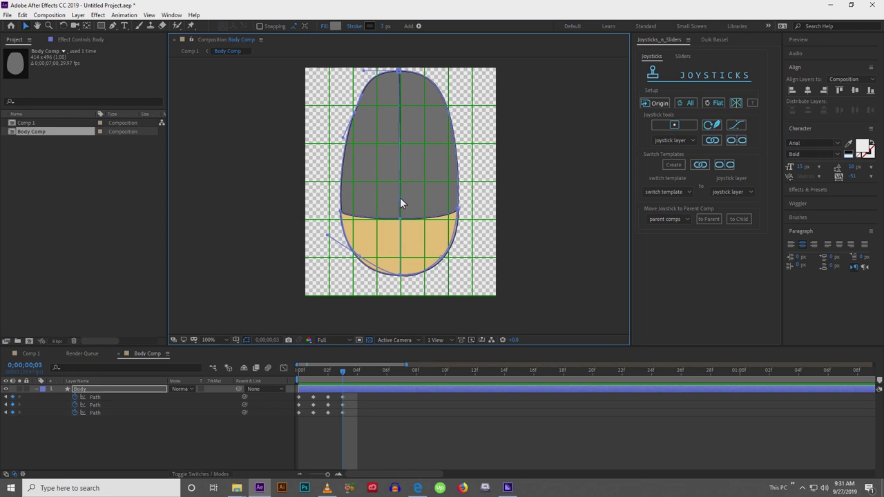
click(401, 200)
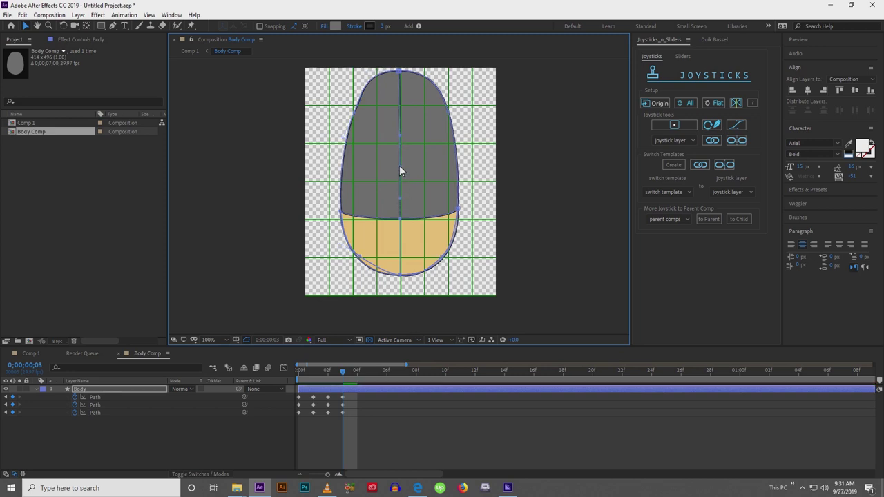
drag(331, 206, 478, 226)
drag(402, 219, 403, 212)
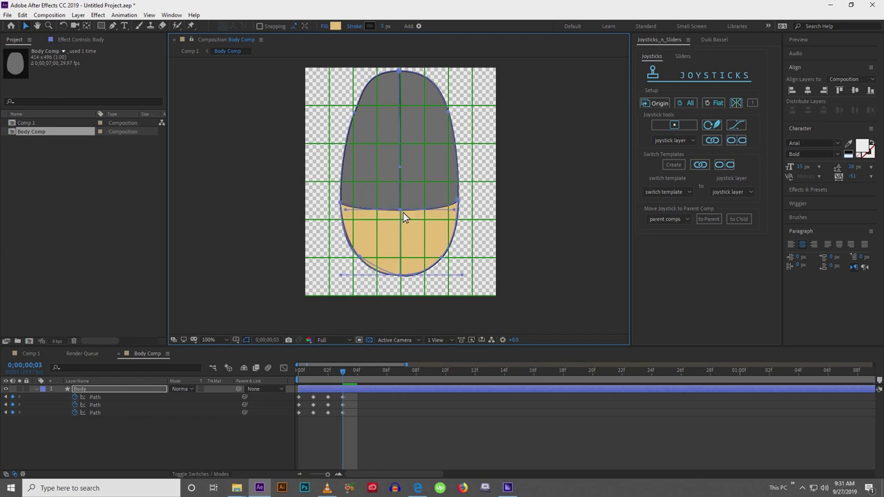
Adjust the curve handles of the body outline's lower left and lower right points at frame 3 to even out the base.
click(379, 430)
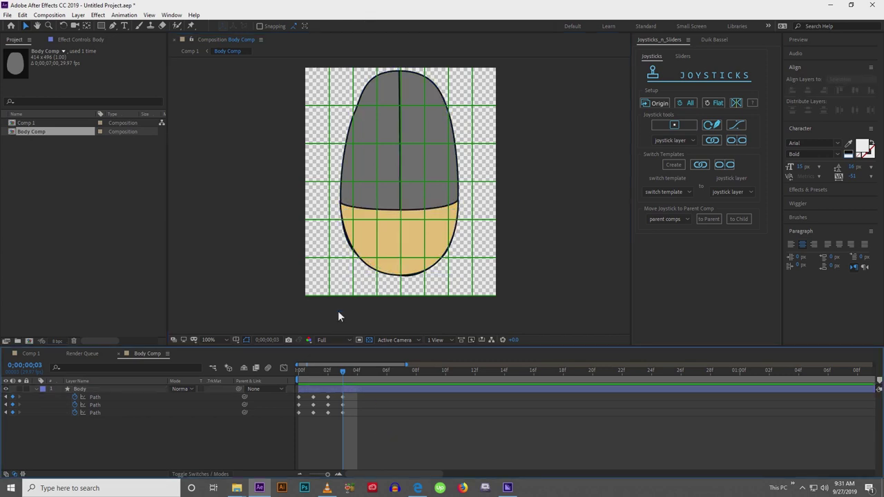
click(356, 146)
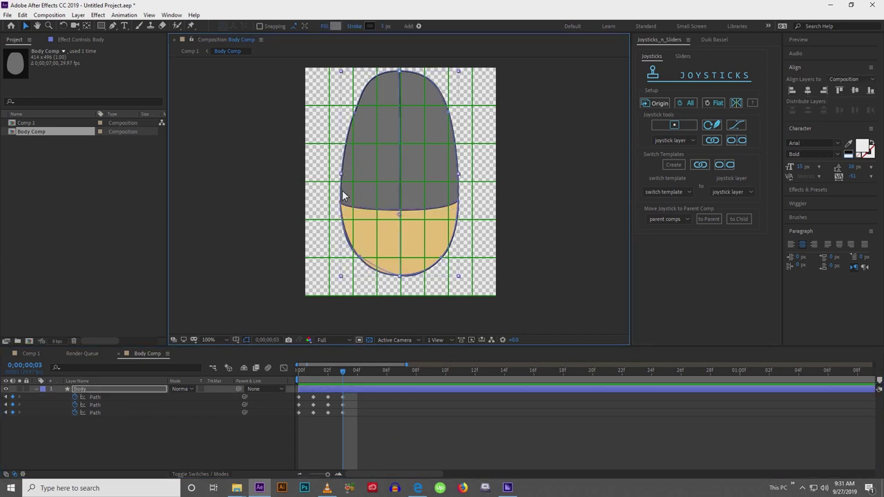
click(348, 149)
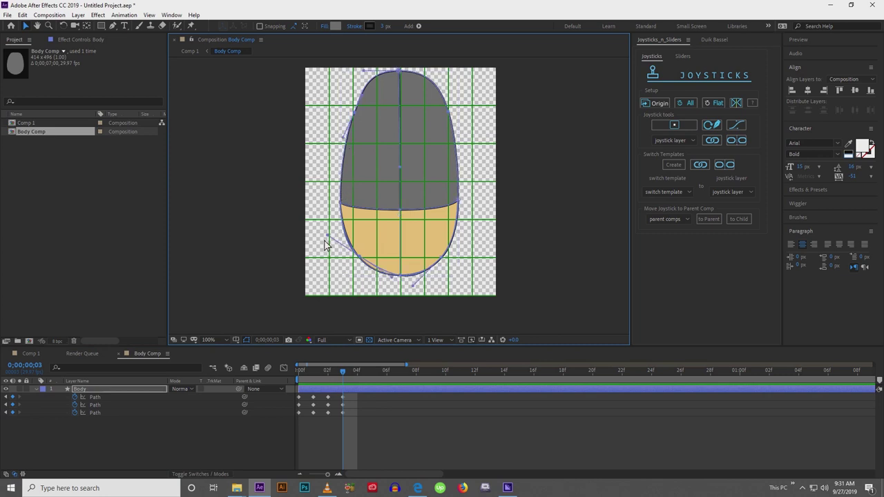
drag(328, 235, 362, 264)
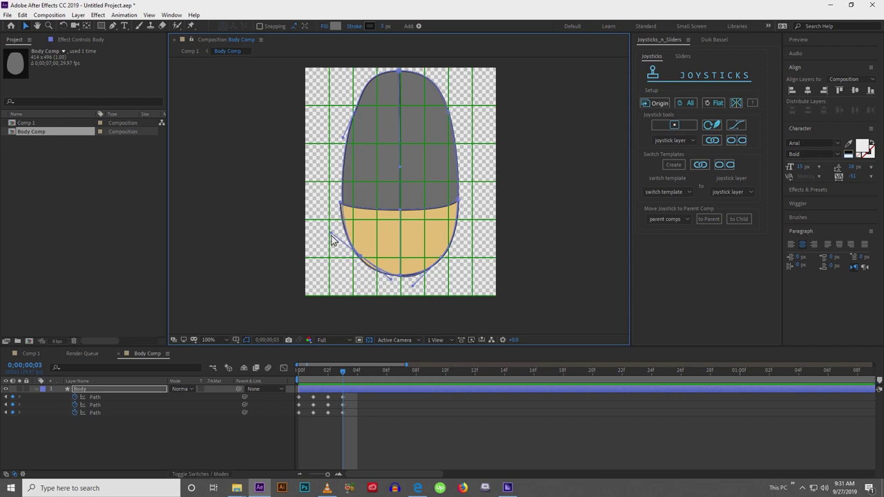
drag(332, 233, 330, 225)
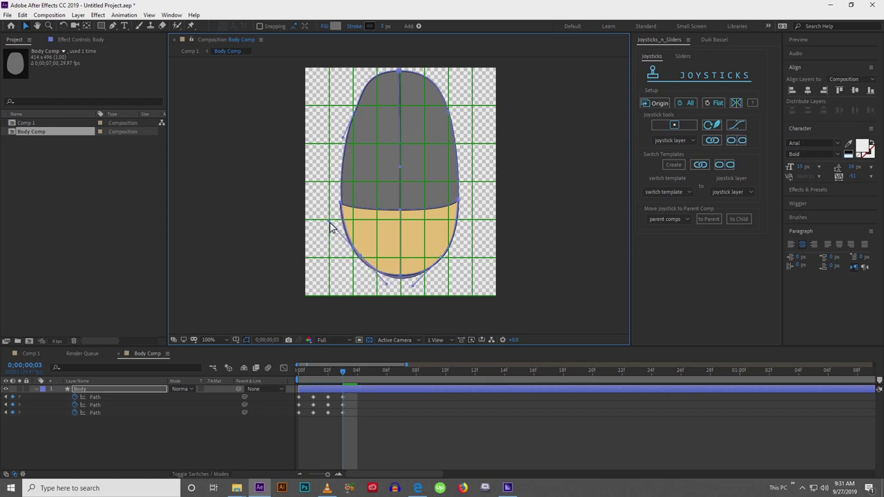
drag(387, 284, 421, 279)
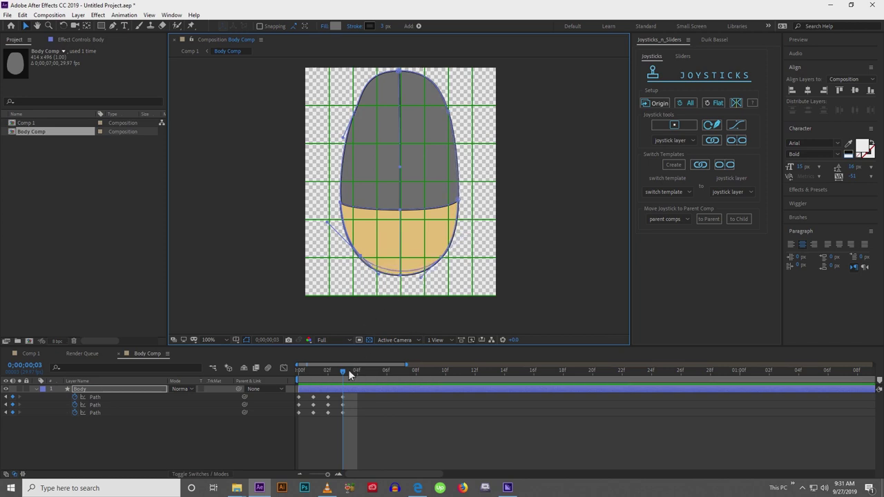
Copy the origin pose to frame 4 and shift all three body paths down together.
drag(346, 371, 353, 373)
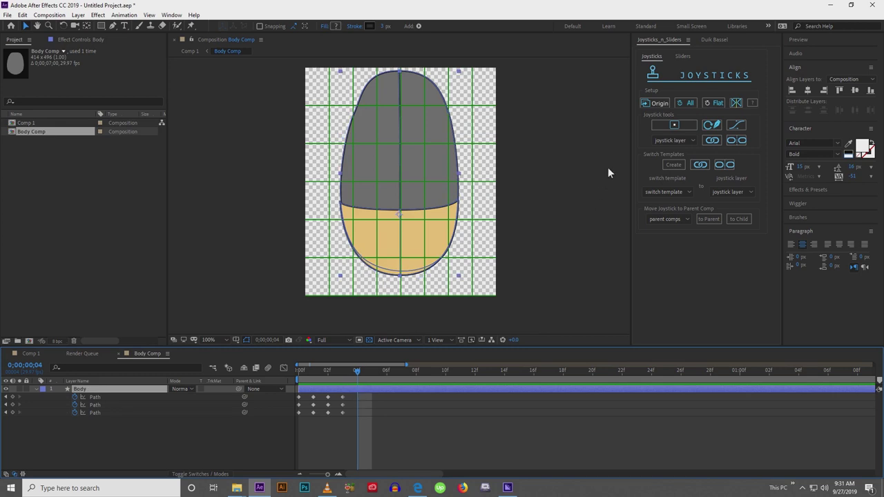
click(655, 102)
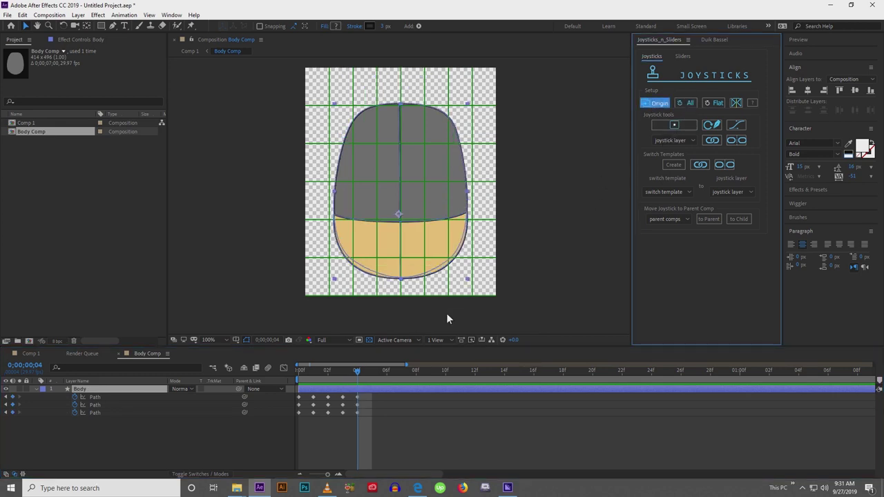
click(400, 108)
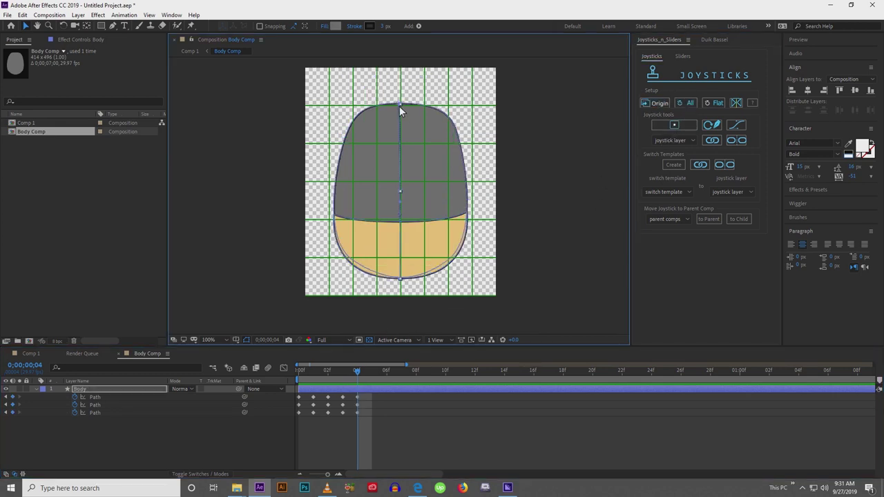
drag(370, 440, 353, 392)
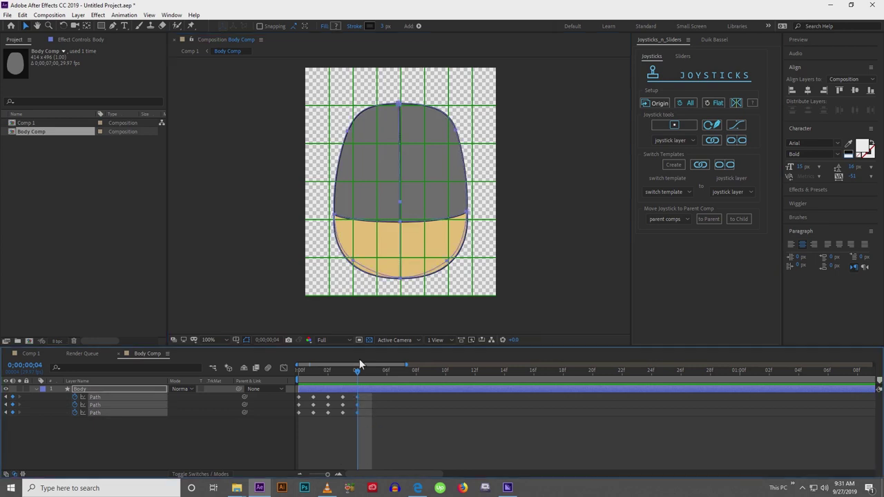
drag(402, 280, 403, 294)
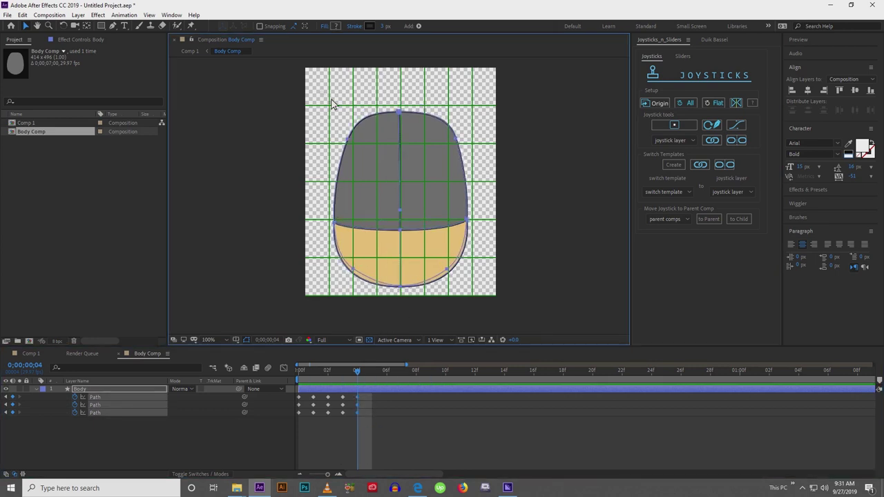
Lower the body's top points at frame 4 and spread the outline's upper left and upper right points outward.
drag(320, 90, 496, 164)
drag(456, 138, 459, 149)
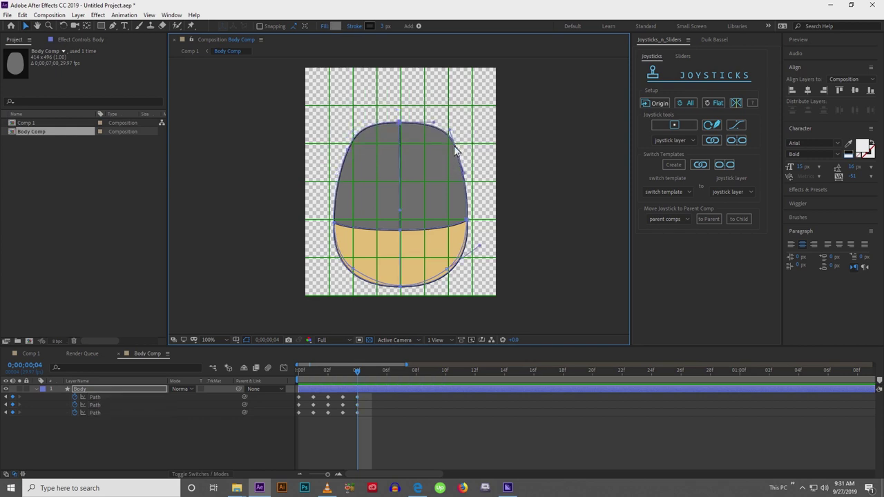
key(shift+Right)
click(347, 149)
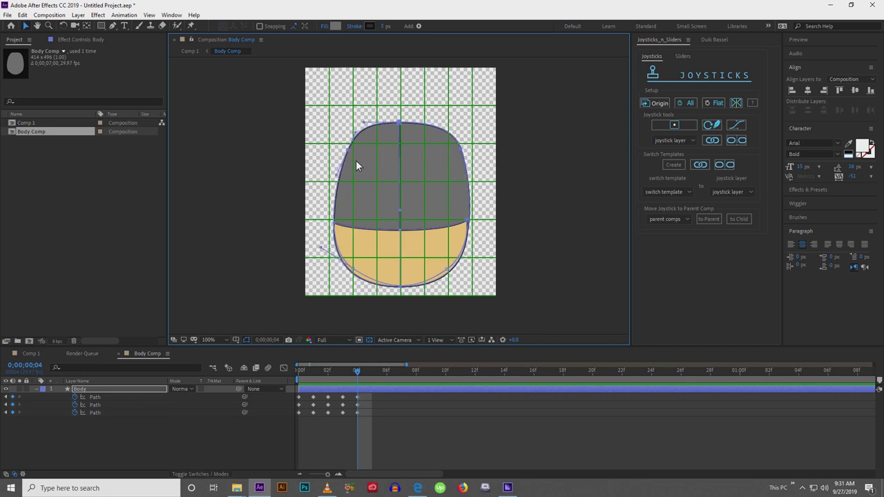
key(shift+Left)
key(shift+Left)
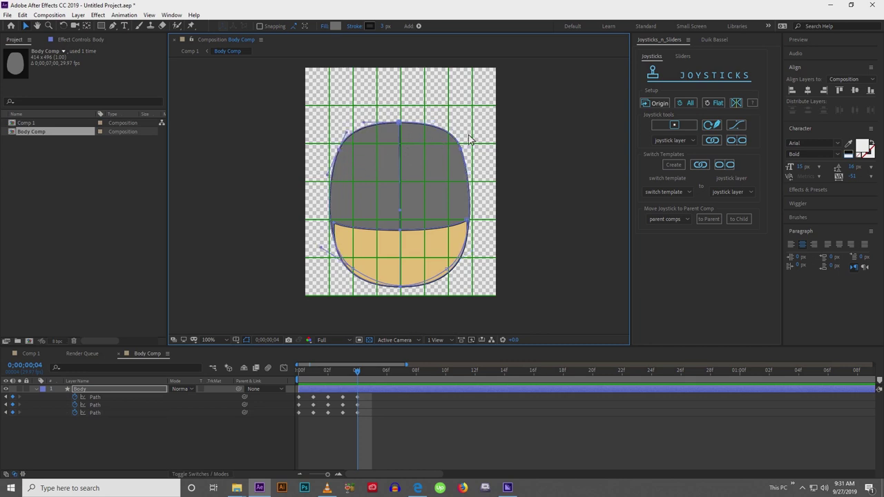
drag(467, 135, 444, 160)
key(ctrl+shift+z)
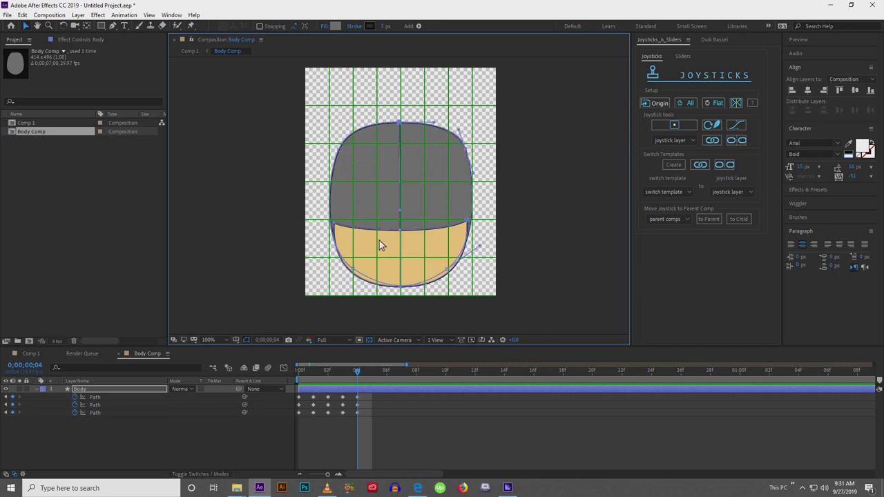
Move the lower section's two upper corners outward at frame 4 to meet the widened body outline.
click(336, 227)
drag(335, 226, 331, 222)
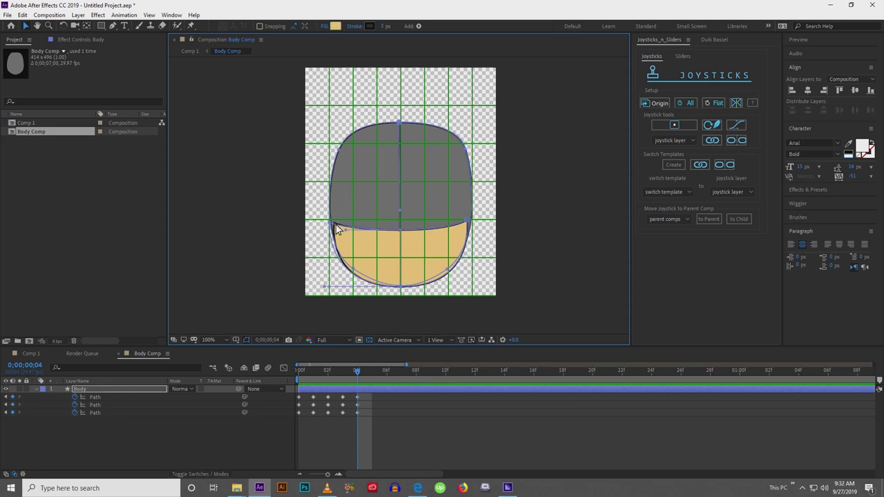
click(468, 227)
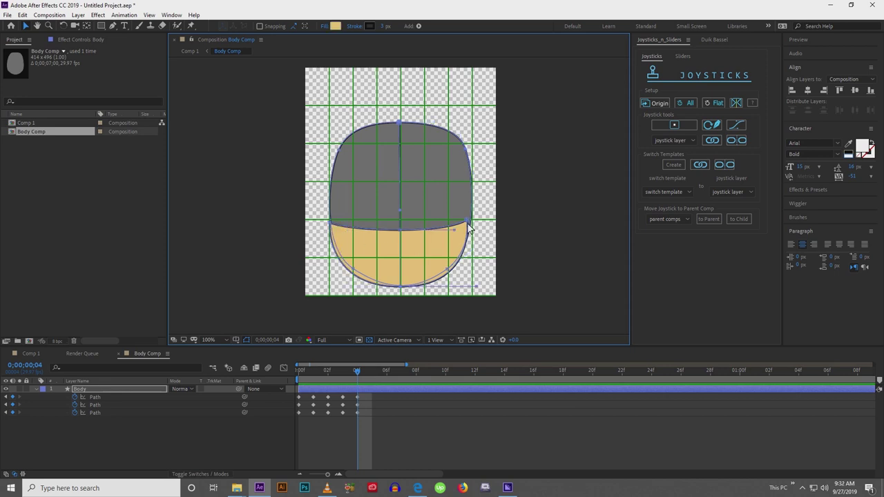
drag(467, 224, 471, 223)
Move all the left-side and right-side points of the body outward at frame 4, comparing the shape with frame 0.
mouse_move(356, 368)
mouse_down()
mouse_move(344, 369)
mouse_move(358, 369)
mouse_up()
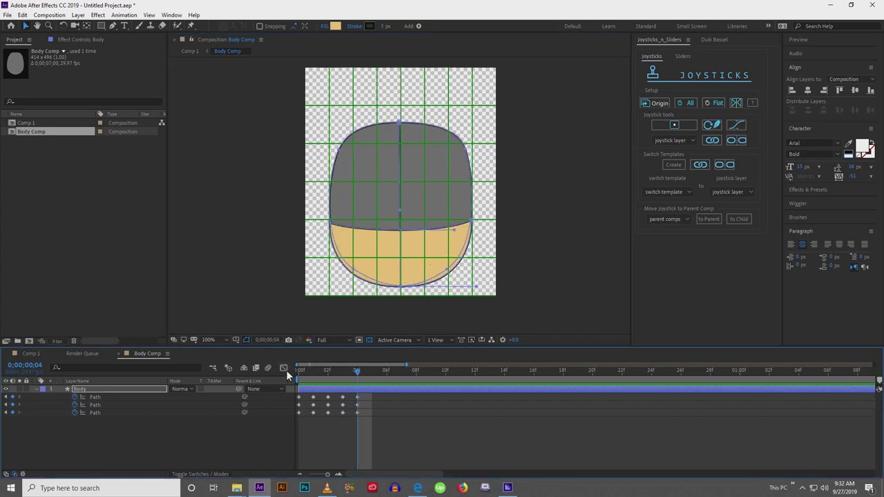
click(299, 371)
click(357, 374)
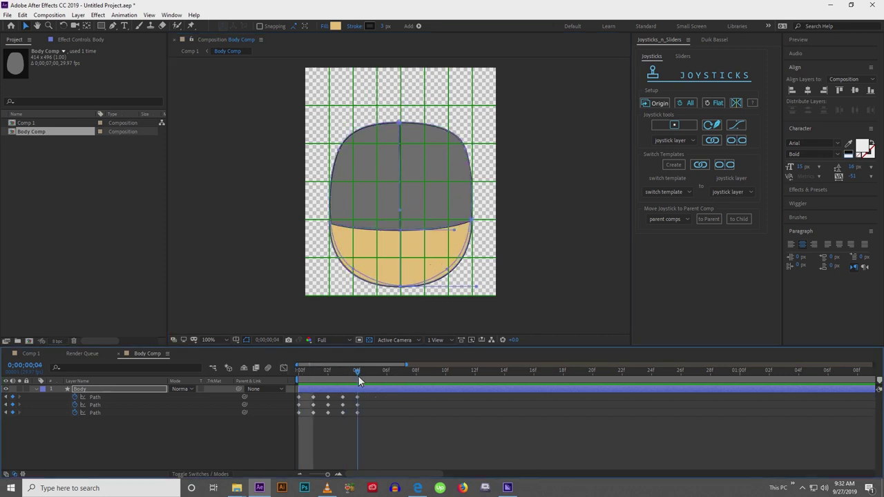
drag(310, 119, 364, 239)
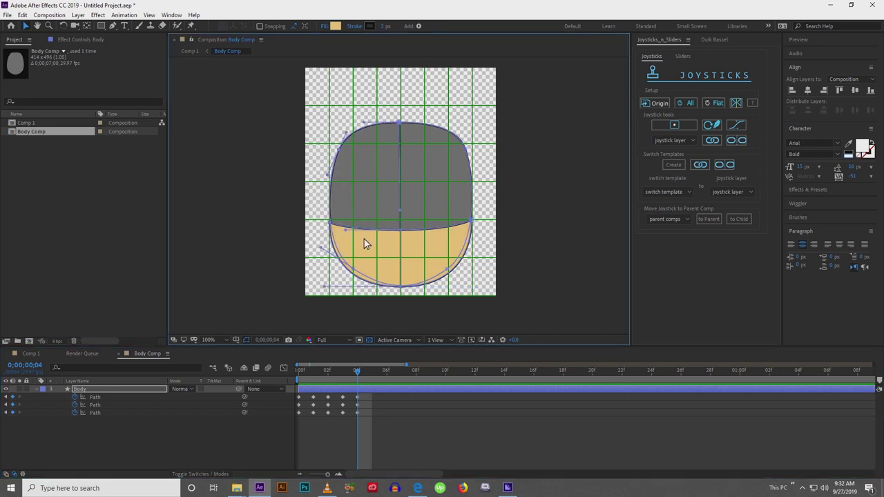
drag(312, 119, 364, 281)
key(shift+Left)
drag(505, 117, 435, 282)
key(shift+Right)
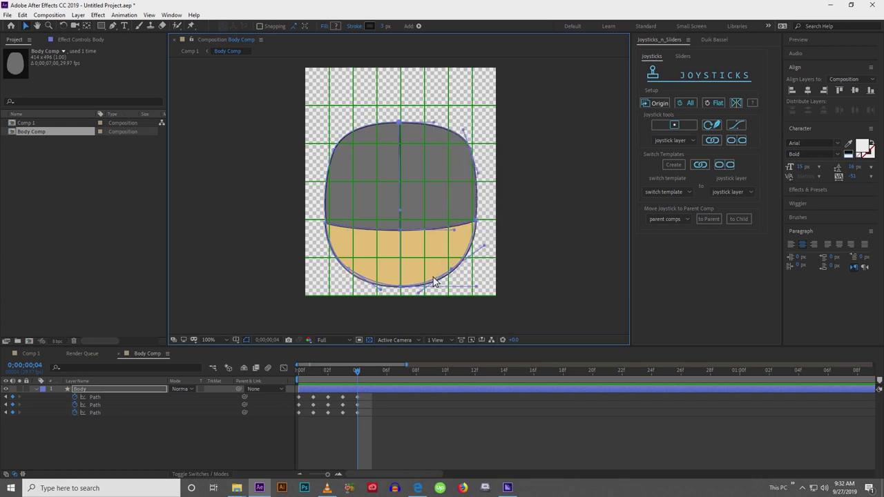
click(298, 374)
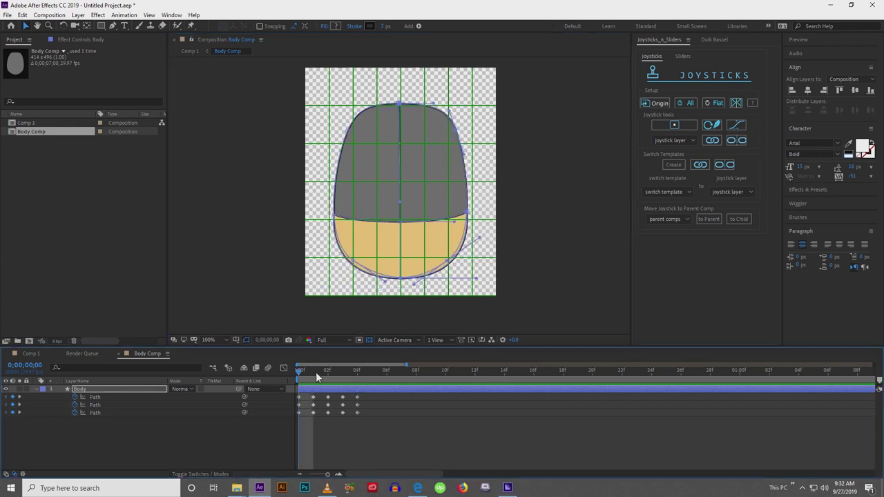
mouse_move(357, 371)
mouse_down()
mouse_move(289, 374)
mouse_move(356, 379)
mouse_up()
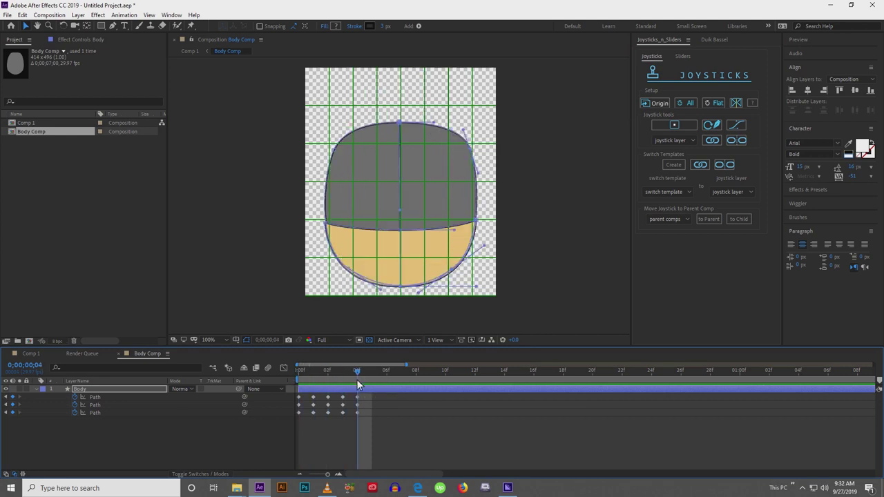
Collapse the Body layer's path properties, preview the poses and return to frame 0.
click(205, 449)
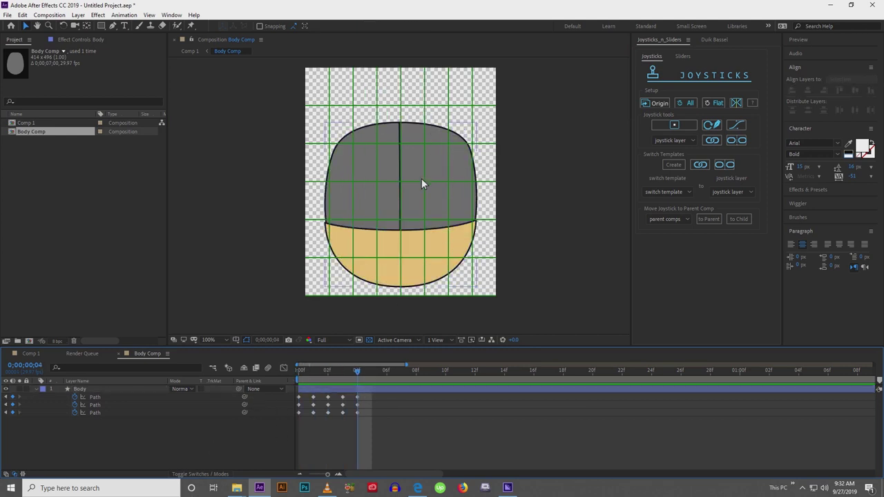
click(311, 390)
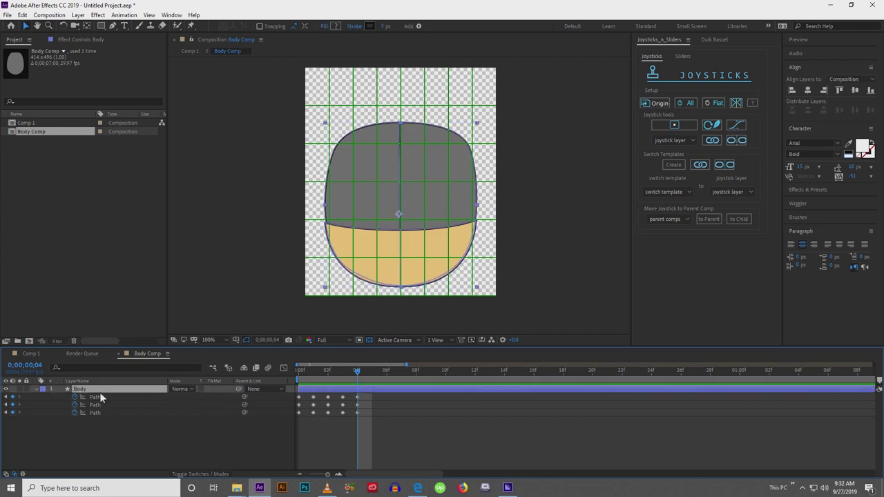
click(32, 392)
click(37, 390)
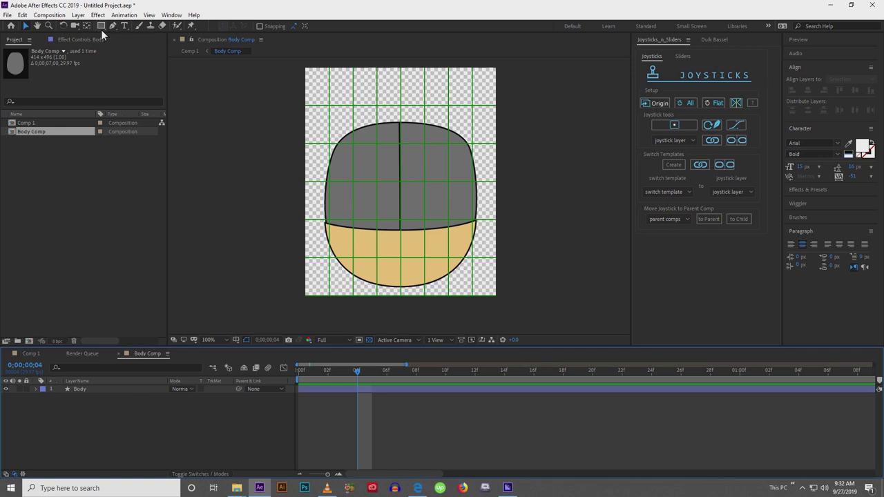
key(space)
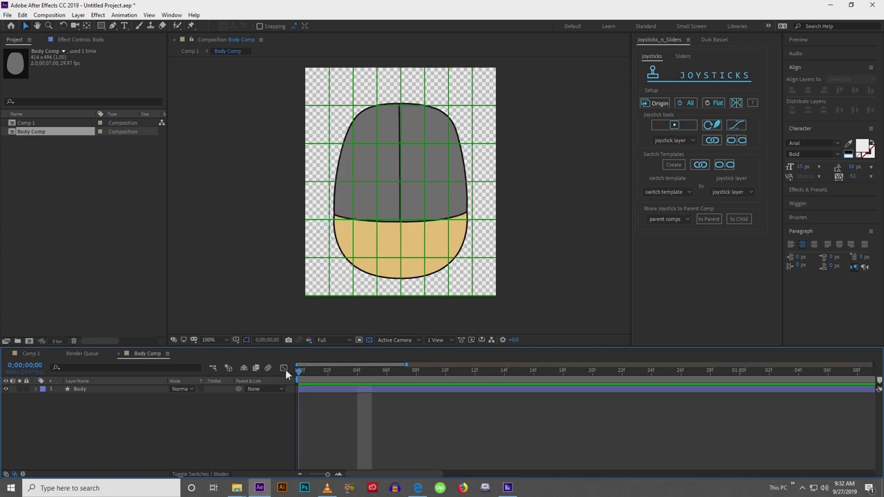
key(space)
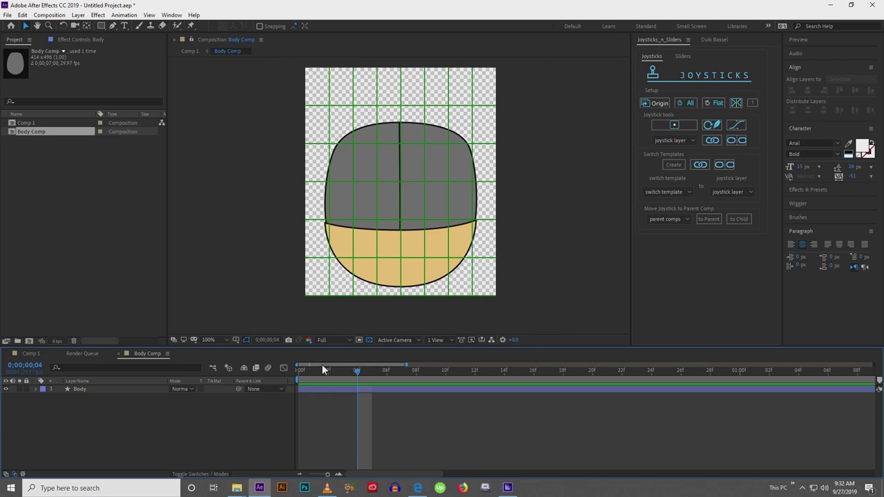
drag(321, 371, 296, 375)
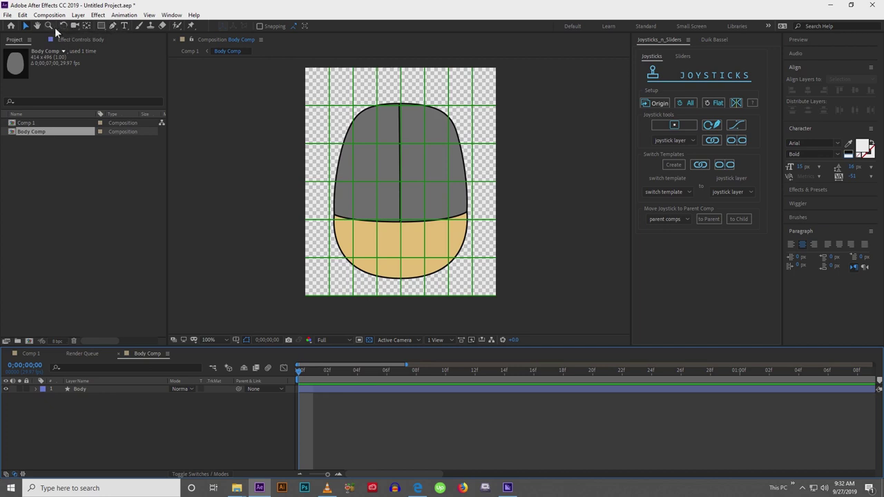
Add a null object and place it on the body's centre line just below the top edge, at about 207, 100.
click(78, 15)
mouse_move(87, 31)
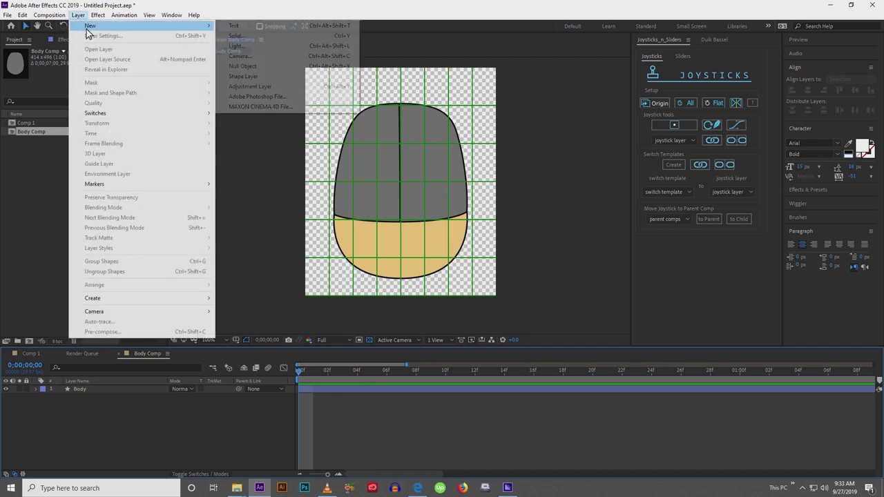
click(241, 65)
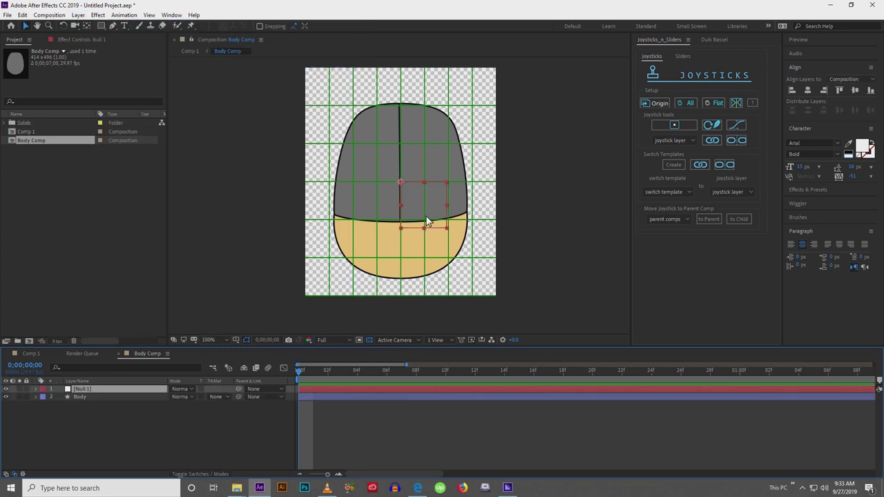
drag(426, 216, 416, 146)
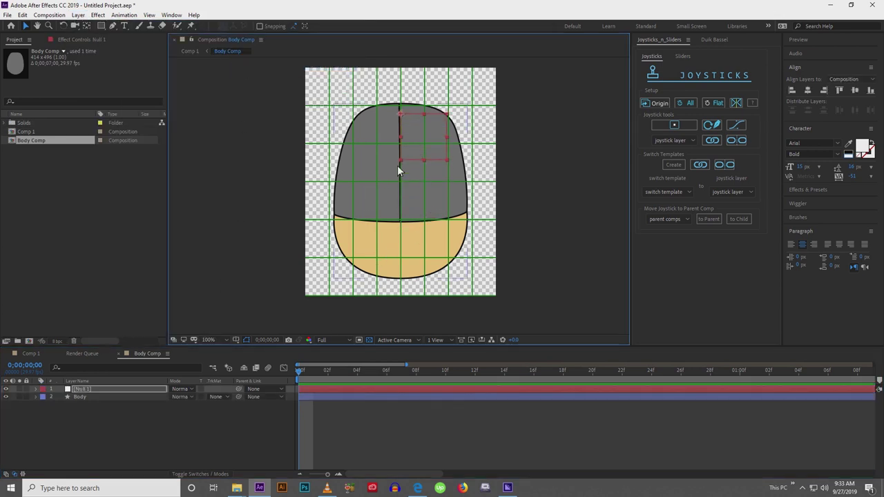
Rename the new null layer as Neck.
click(77, 380)
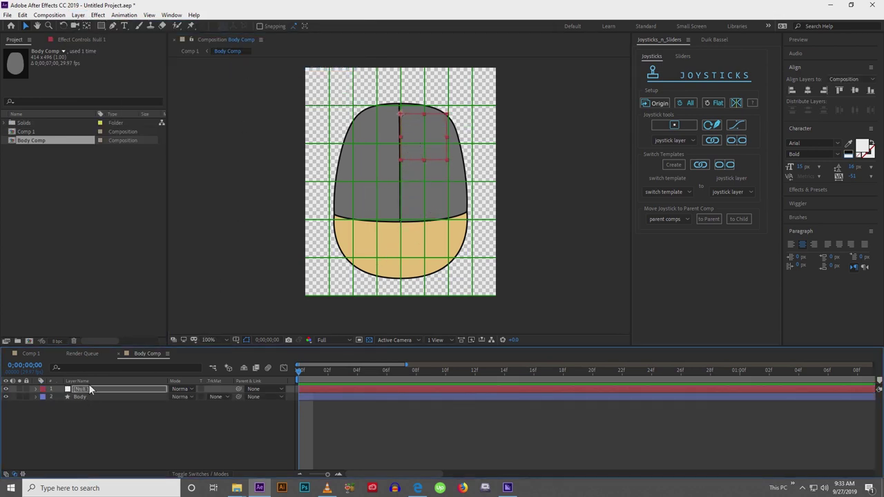
click(88, 389)
key(Return)
text(Ne)
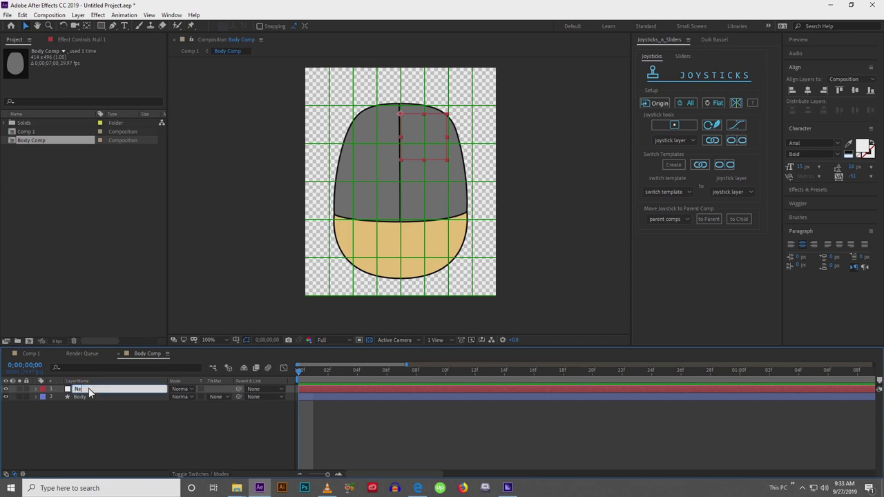
text(ck)
key(Return)
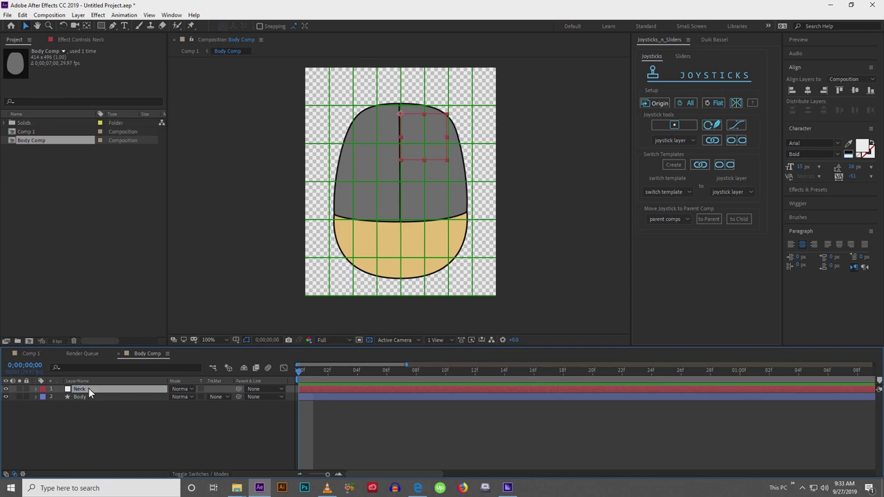
Keyframe the Neck null's position at frame 0 and shift it right to about 228, 100 at frame 1.
key(p)
click(56, 400)
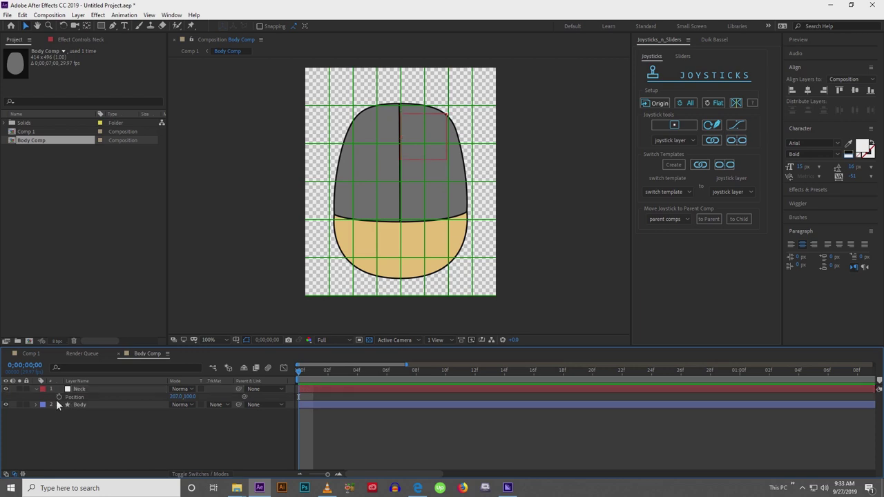
click(59, 399)
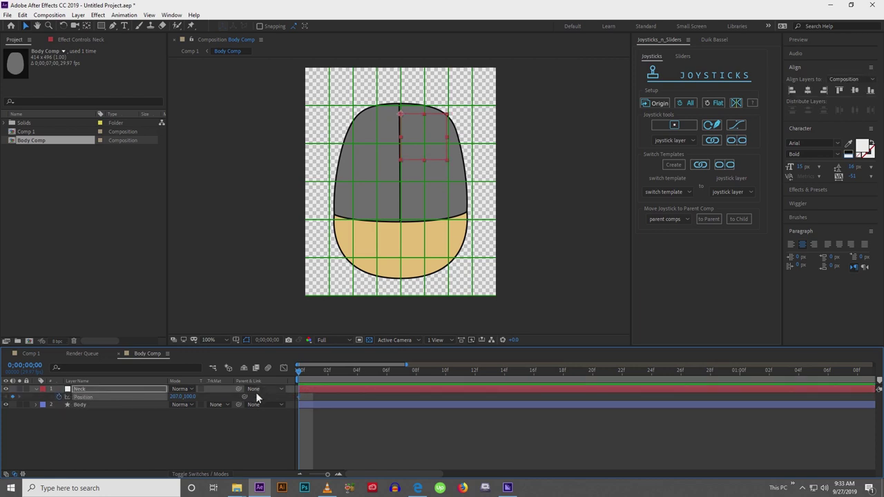
key(Page_Down)
drag(426, 139, 428, 140)
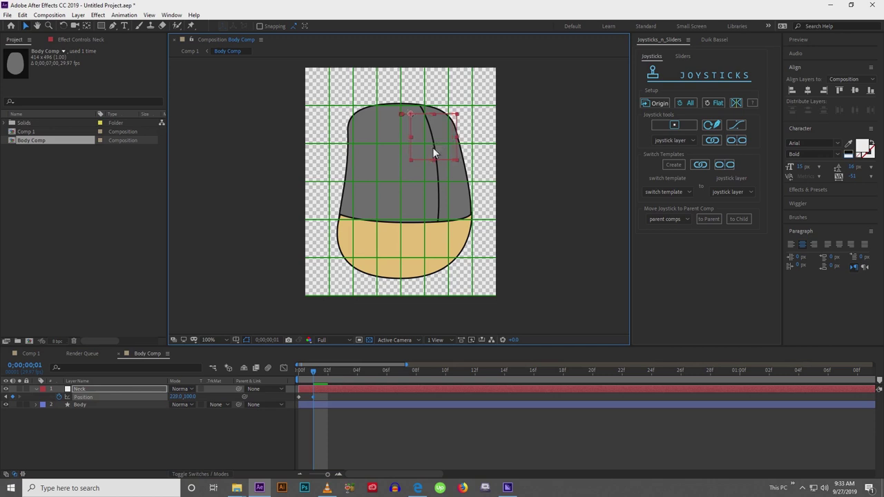
Shift the Neck null left to about 183, 100 at frame 2 to follow the body's opposite turn.
drag(312, 370, 323, 365)
click(420, 146)
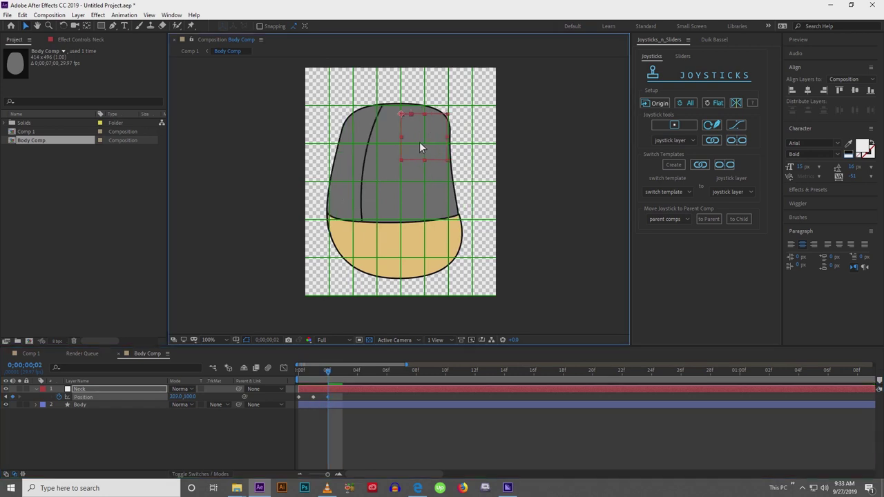
drag(419, 145, 412, 145)
Restore the Neck null's origin position at frame 3 and raise it to about 207, 28, comparing its placement with frame 0.
click(334, 371)
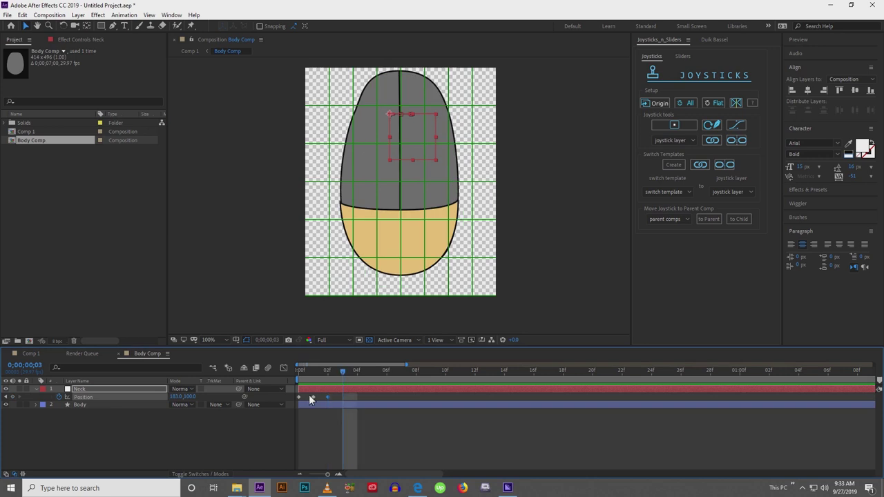
drag(313, 398, 298, 398)
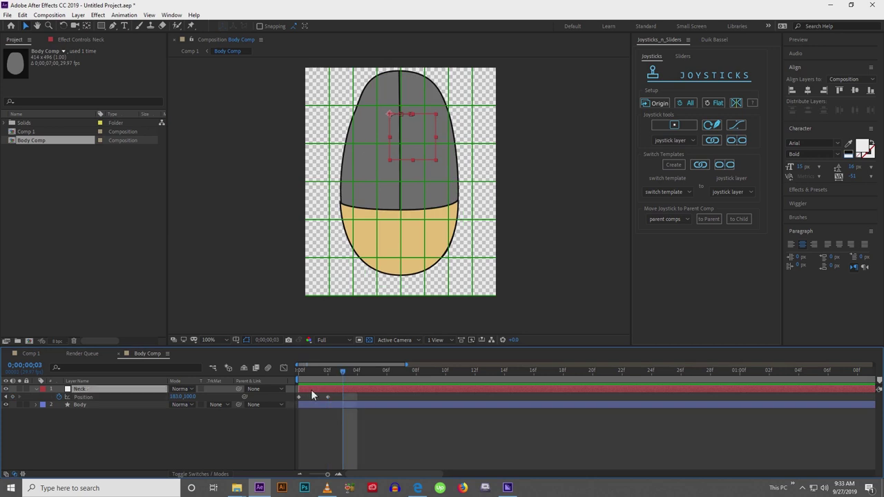
click(659, 103)
click(415, 140)
drag(416, 140, 419, 106)
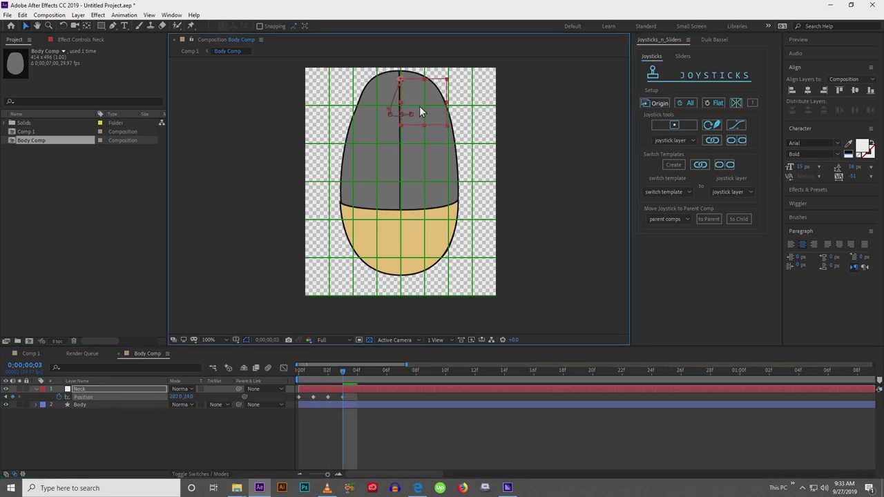
click(300, 379)
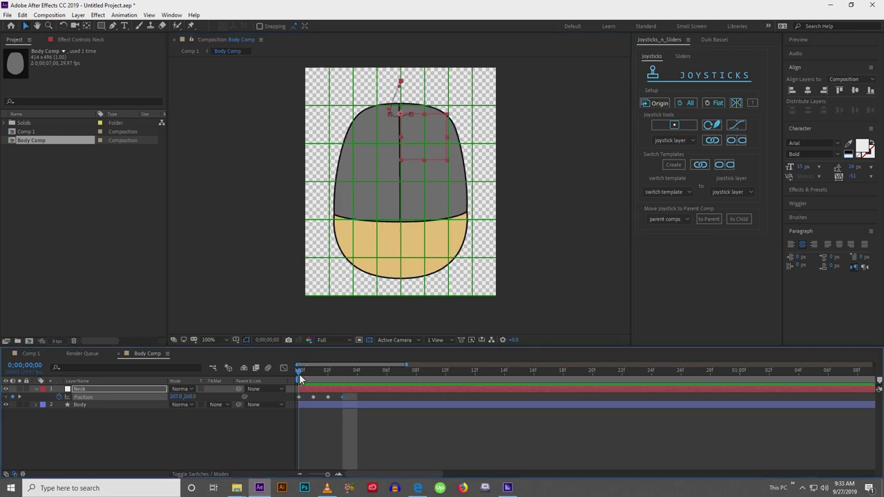
click(401, 114)
click(343, 371)
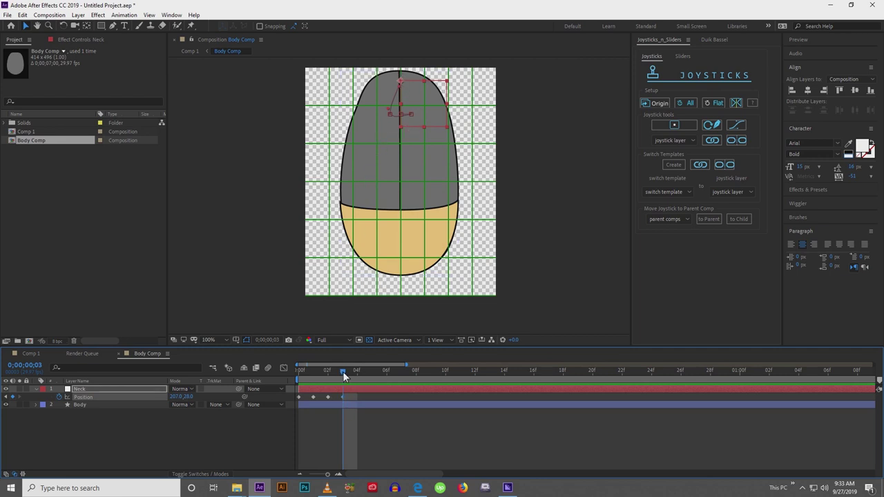
Lower the Neck null to about 207, 146 at frame 4 and scrub back to frame 0 to check its motion.
drag(343, 371, 356, 372)
drag(421, 98, 423, 150)
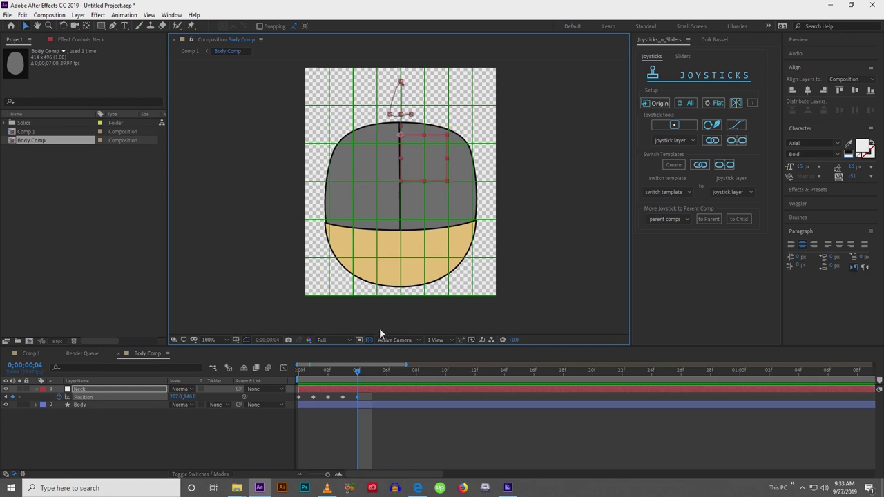
mouse_move(360, 370)
mouse_down()
mouse_move(309, 376)
mouse_move(343, 371)
mouse_up()
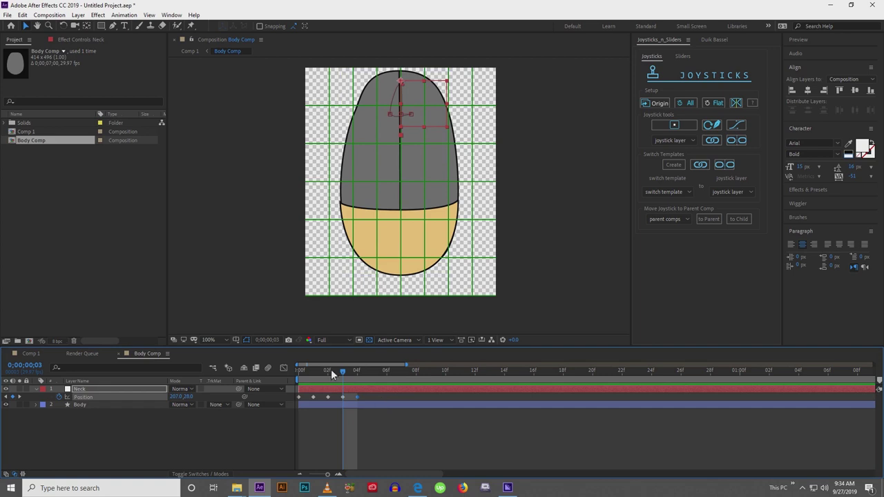
drag(331, 369, 281, 377)
click(181, 412)
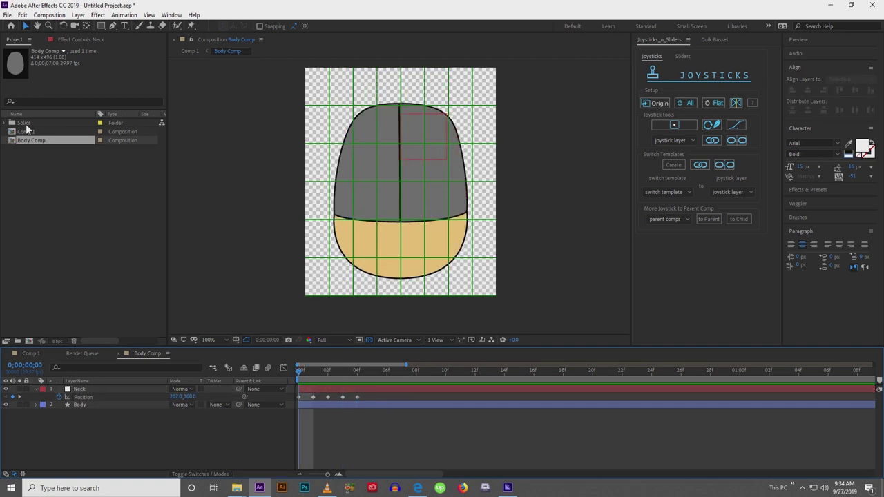
Add a second null object and place it at the body's upper-left shoulder.
click(78, 14)
mouse_move(194, 15)
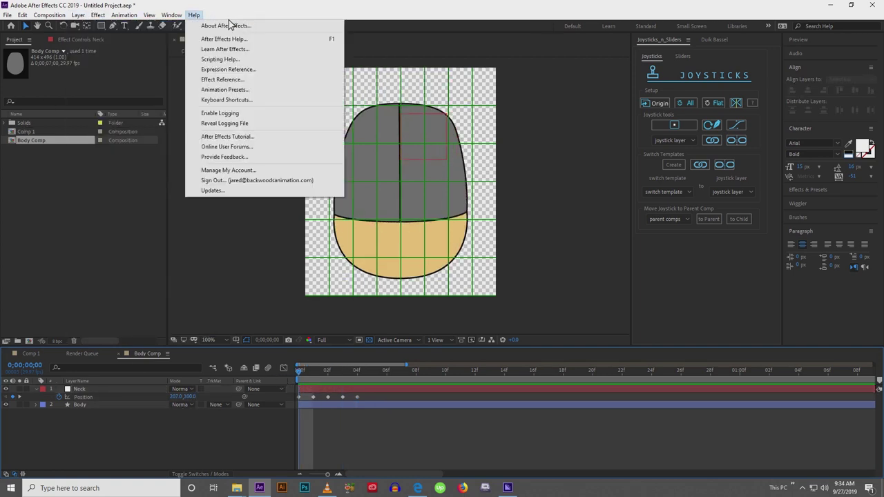
mouse_move(163, 28)
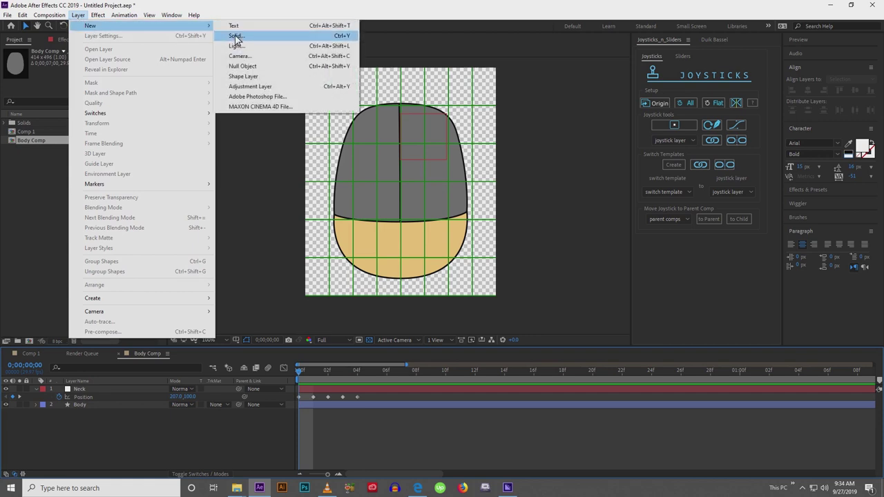
click(242, 66)
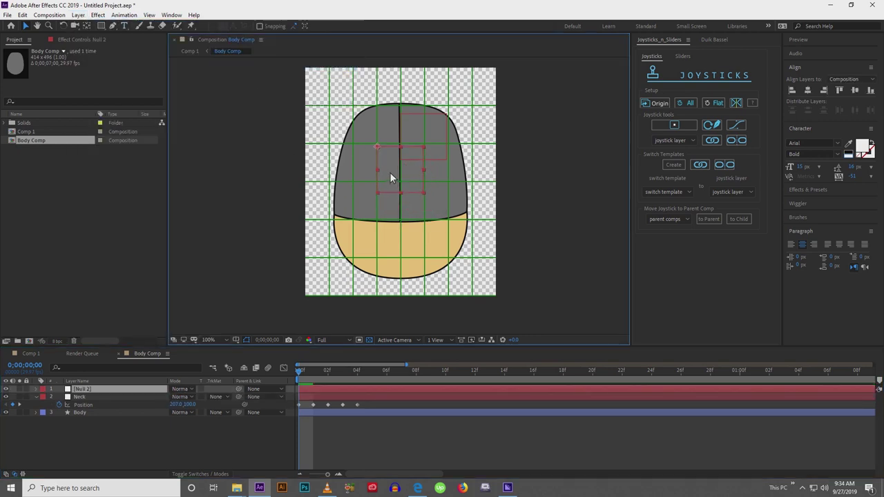
drag(390, 173, 378, 150)
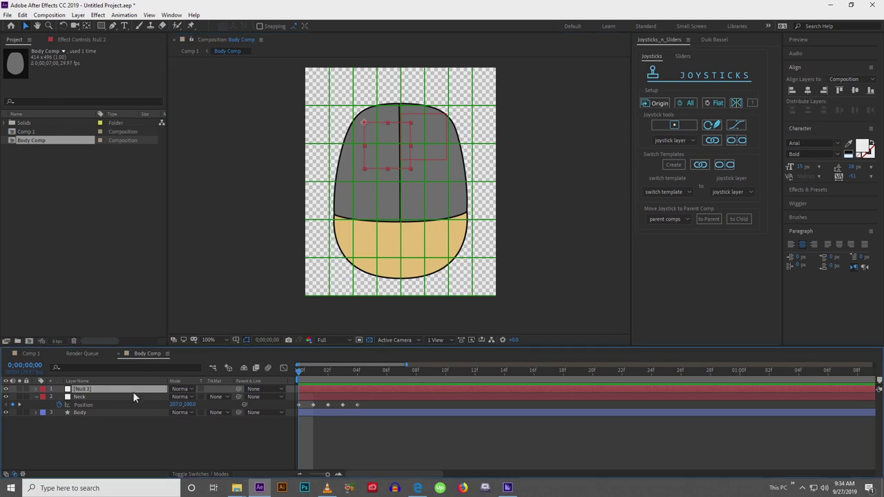
Rename the second null as R_Shoulder.
key(Return)
text(R)
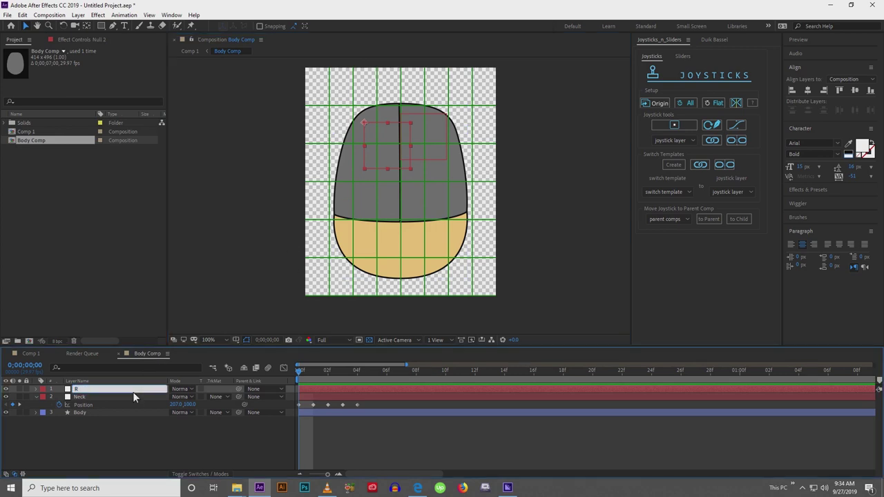
text(_Shoulder)
key(Return)
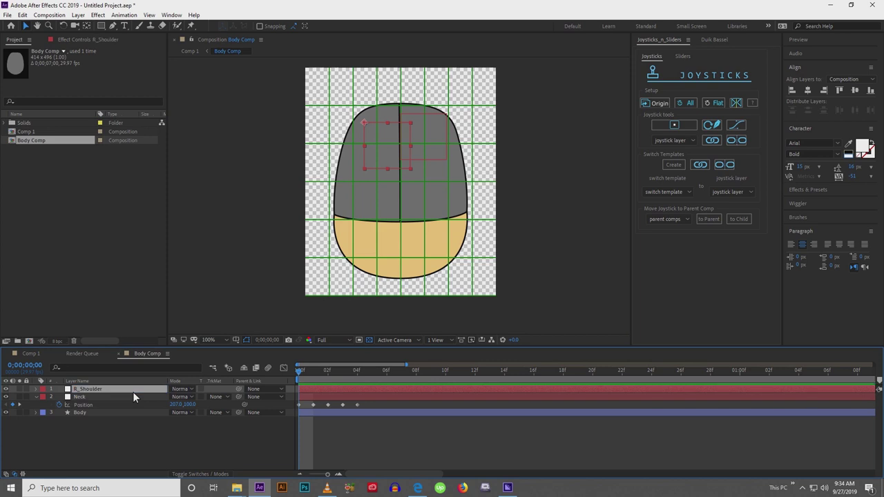
Duplicate the R_Shoulder null and rename the copy as L_Shoulder.
key(ctrl+d)
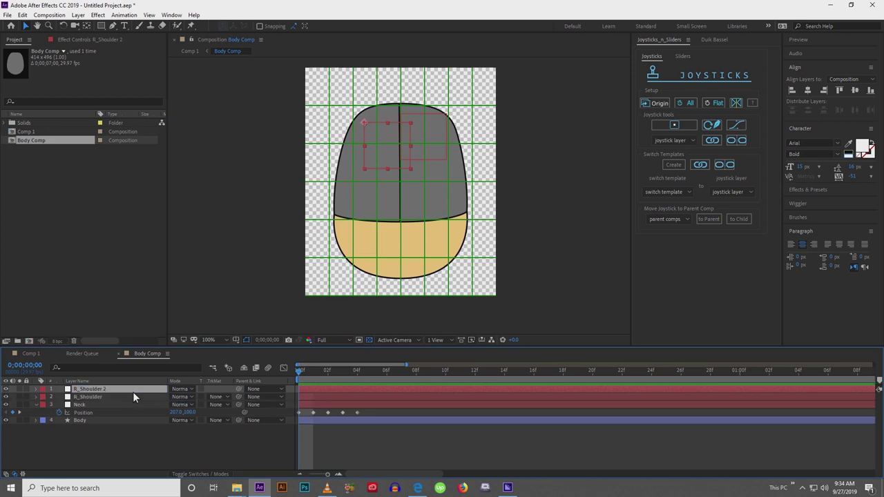
key(Return)
text(L)
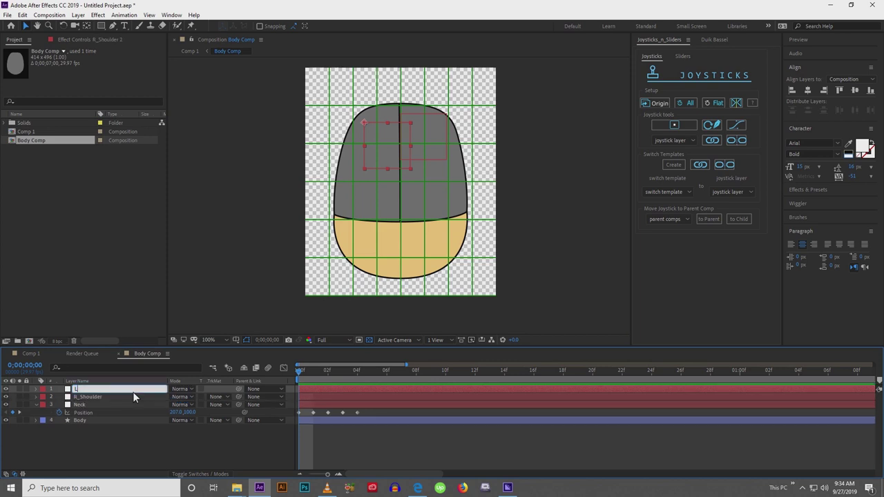
text(_Shoulder)
key(Return)
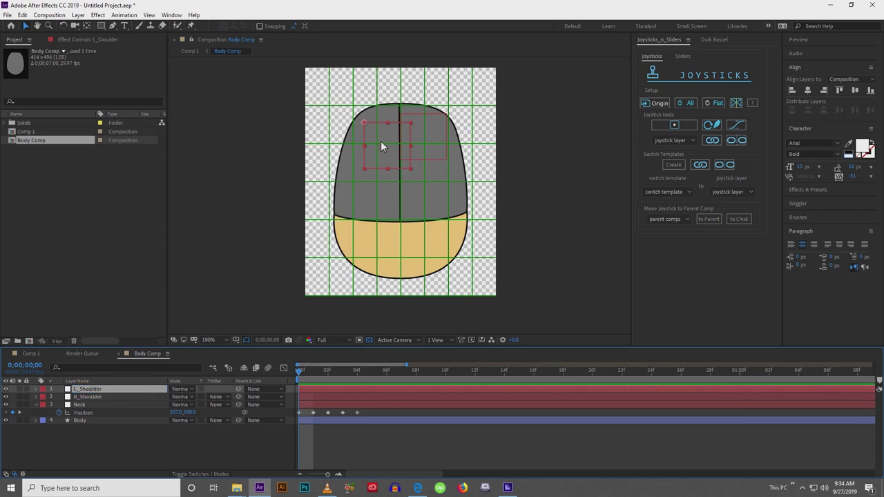
Move the L_Shoulder null straight across to the body's upper-right shoulder and hide the Neck null.
drag(388, 141, 456, 144)
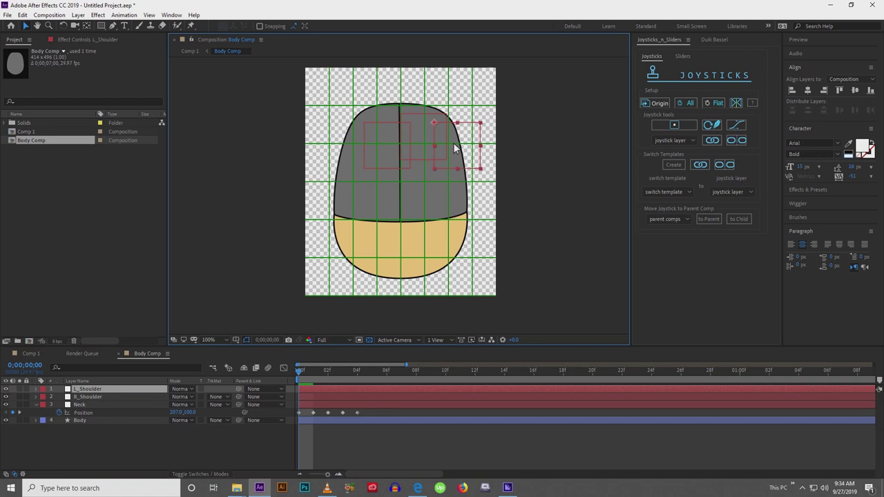
click(6, 406)
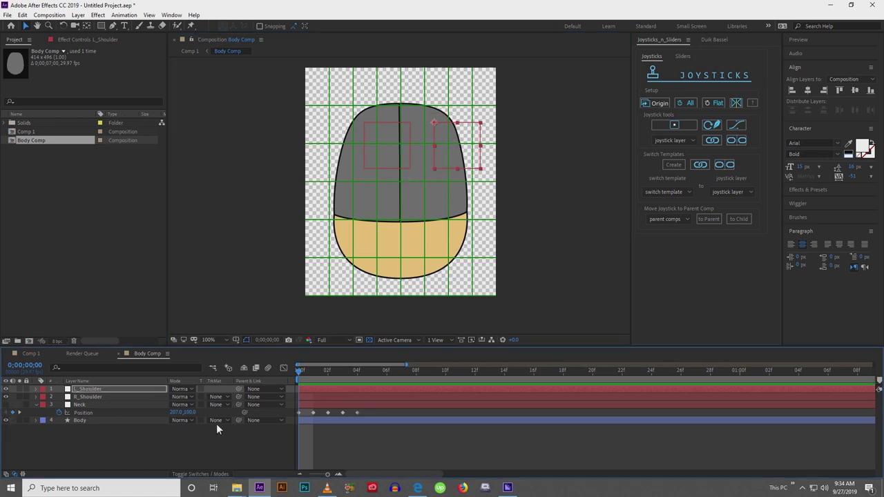
Start Position keyframing on the L_Shoulder and R_Shoulder nulls at frame 0.
key(p)
click(302, 407)
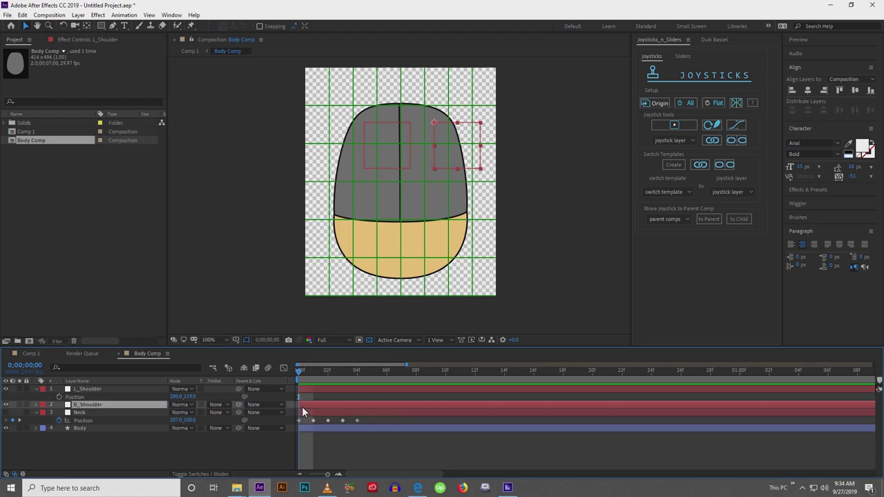
key(p)
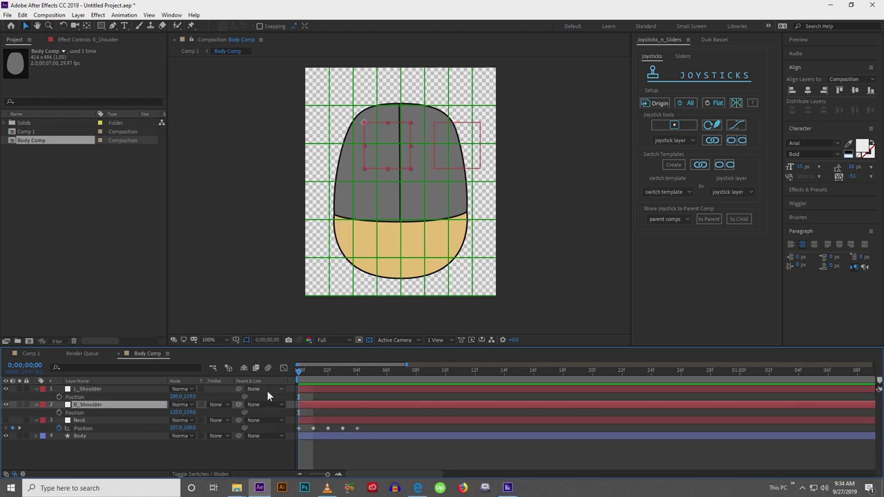
click(59, 397)
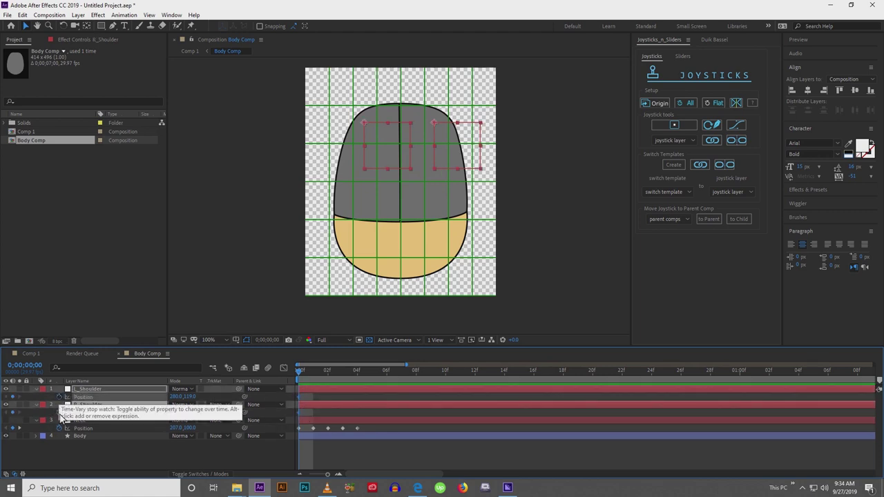
click(59, 413)
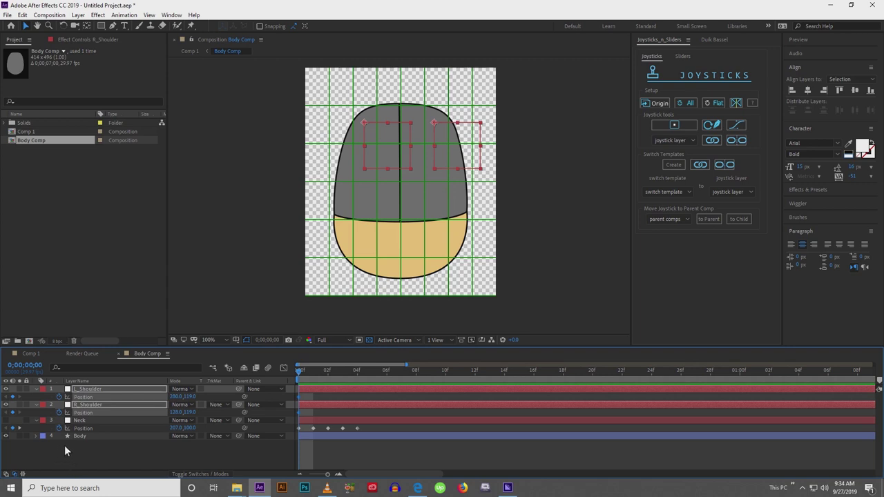
Make the L_Shoulder, R_Shoulder, Neck and Body layers 3D and collapse their properties.
click(193, 474)
click(187, 462)
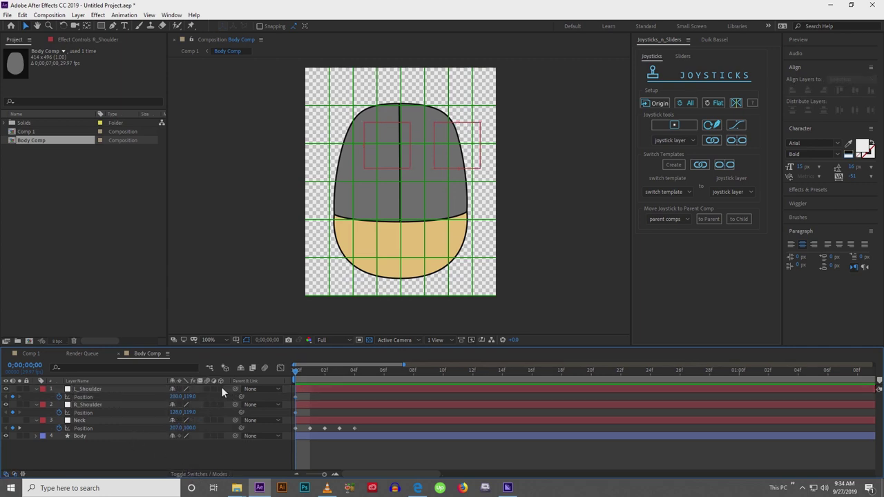
click(221, 388)
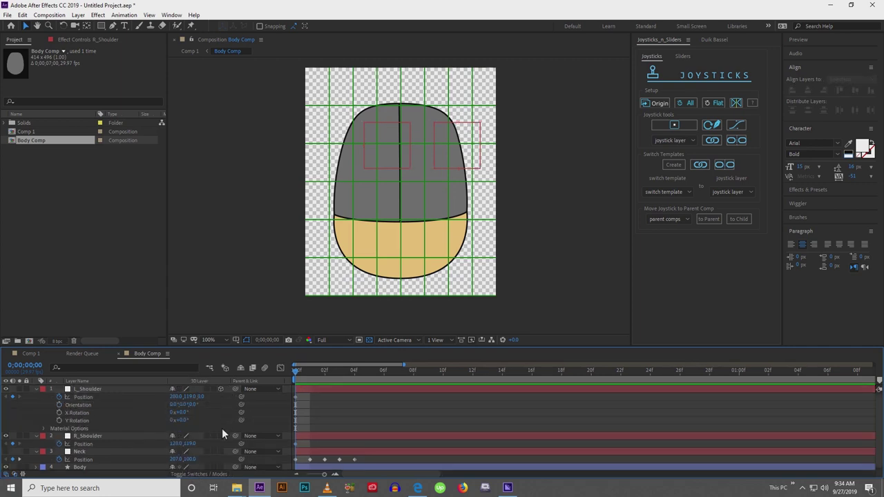
click(36, 390)
click(37, 396)
click(37, 405)
click(36, 413)
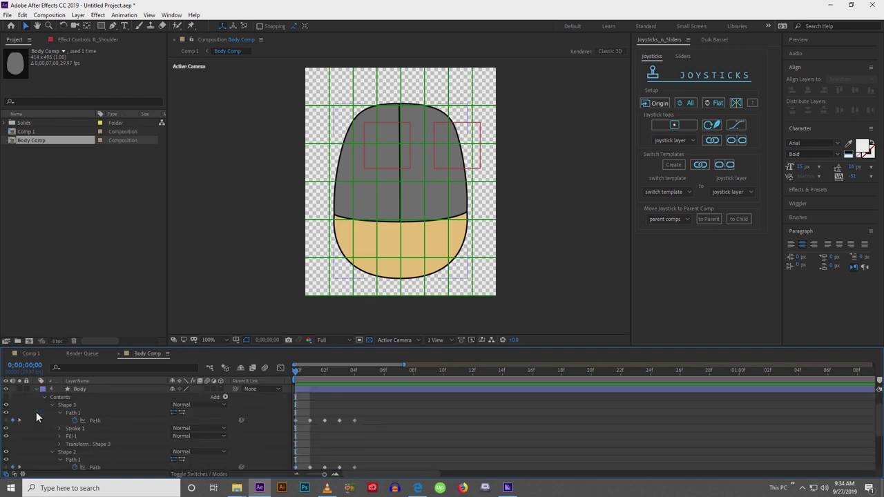
click(37, 390)
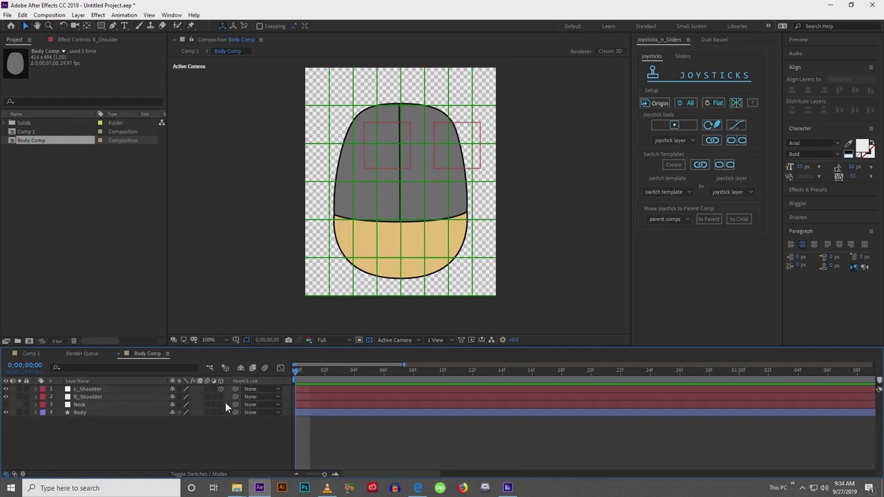
drag(221, 397, 220, 413)
click(100, 413)
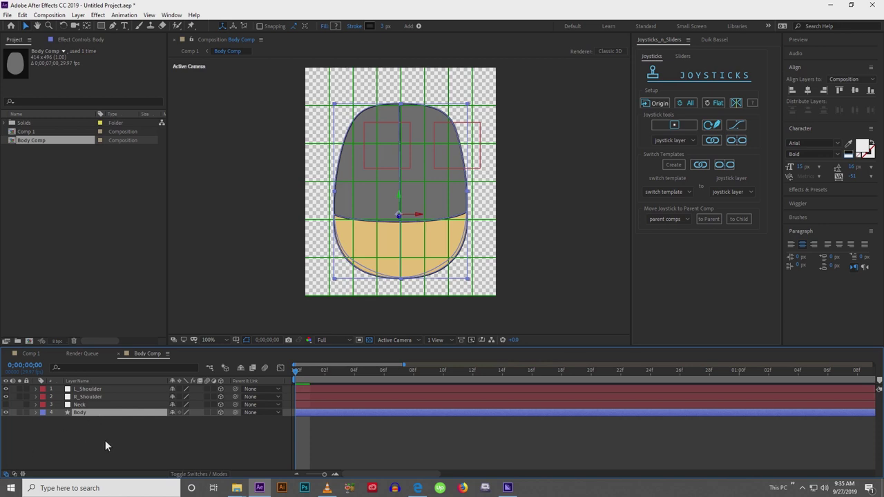
At frame 1, move L_Shoulder horizontally to about X 239 and R_Shoulder to about X 167.
click(109, 398)
click(109, 390)
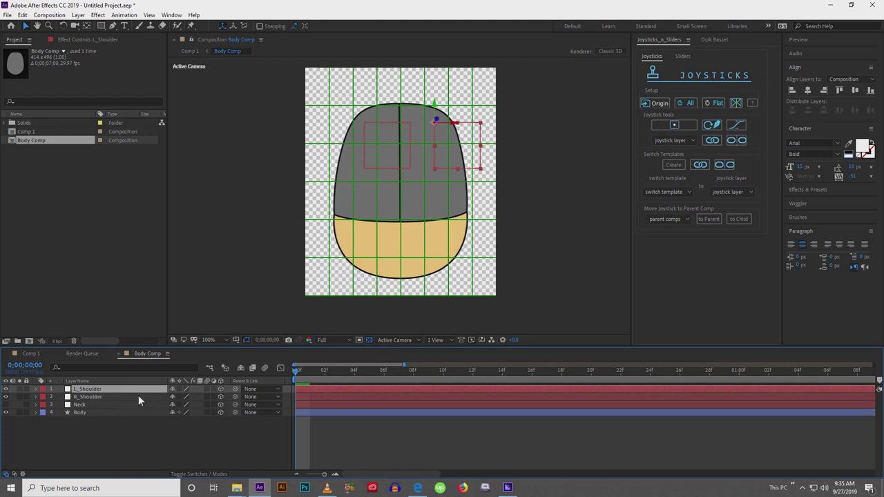
shift+click(138, 396)
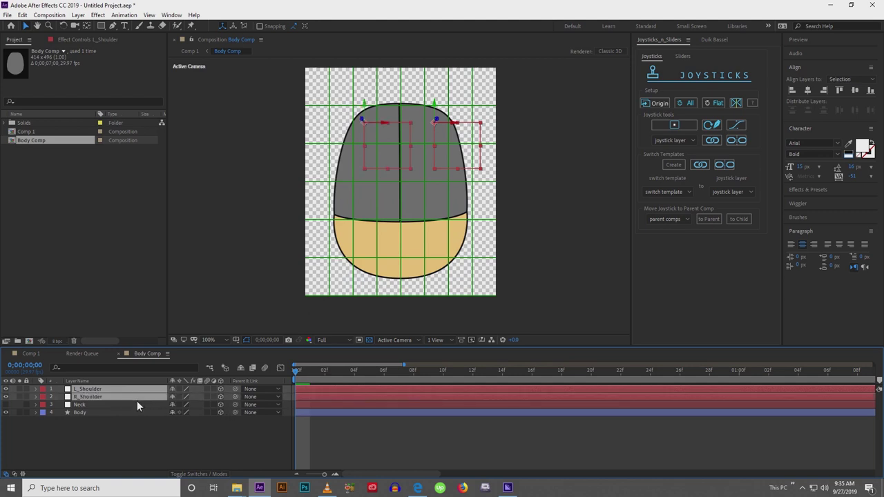
key(alt+shift+p)
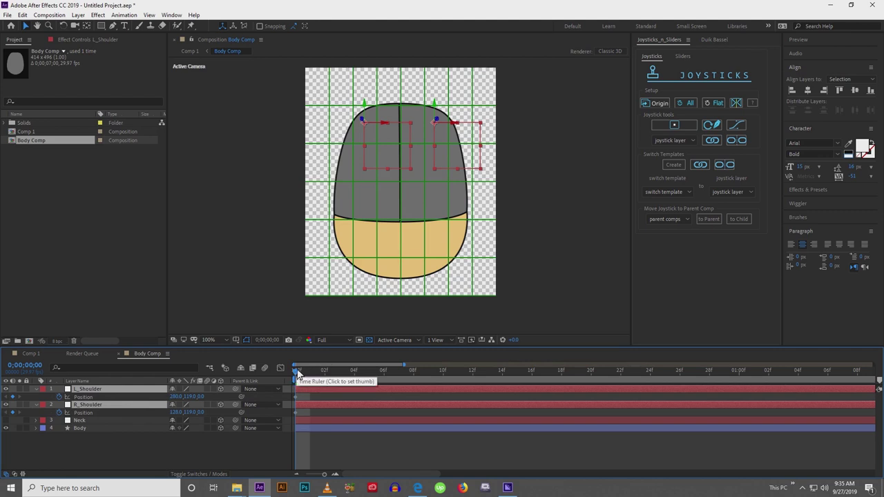
key(Page_Down)
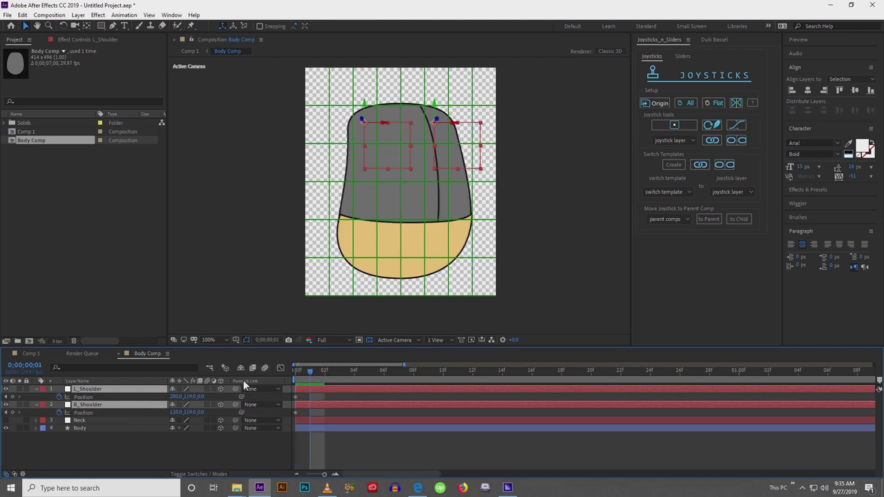
click(211, 449)
click(300, 391)
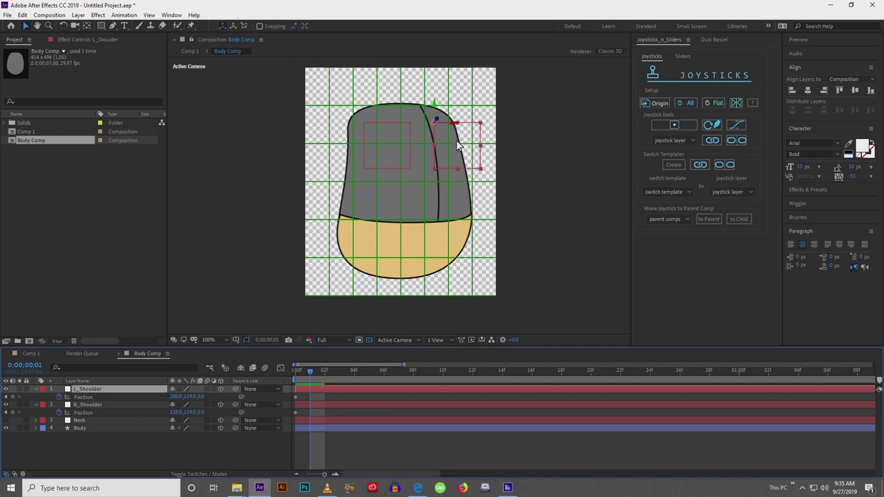
drag(462, 141, 440, 136)
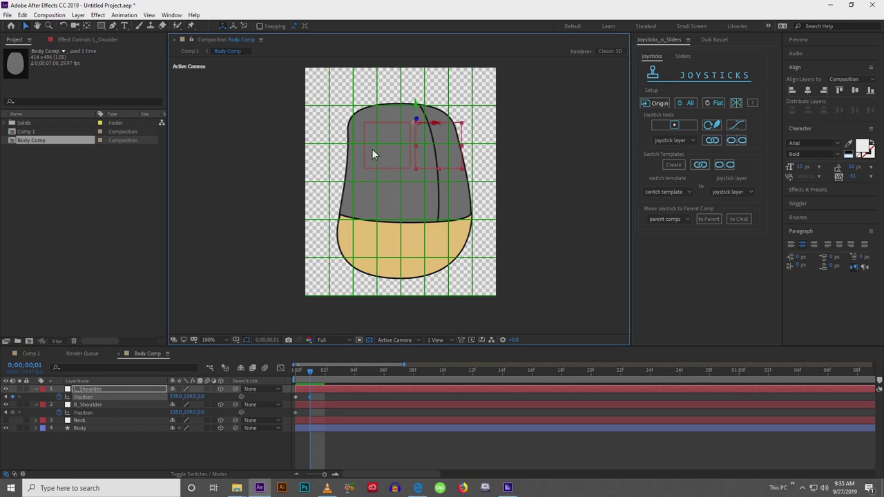
drag(377, 147, 399, 151)
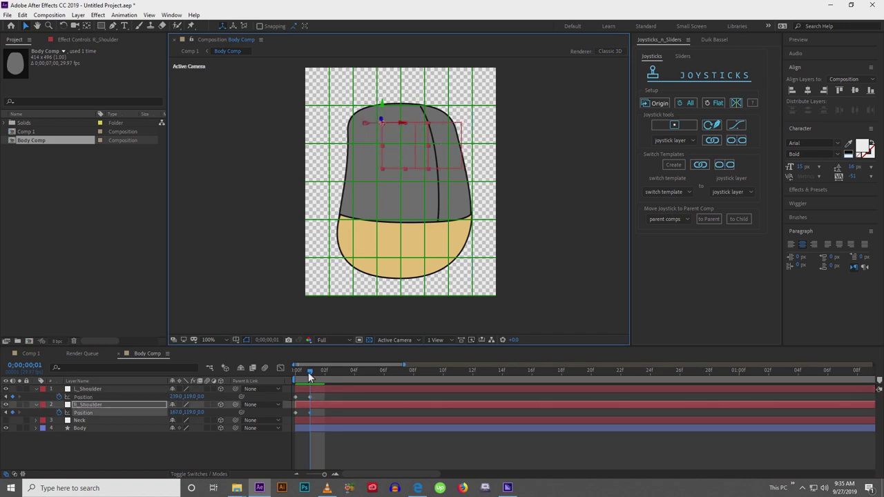
Copy the frame 1 Position keyframes of both shoulder nulls to frame 2.
mouse_move(308, 373)
mouse_down()
mouse_move(294, 373)
mouse_move(322, 369)
mouse_up()
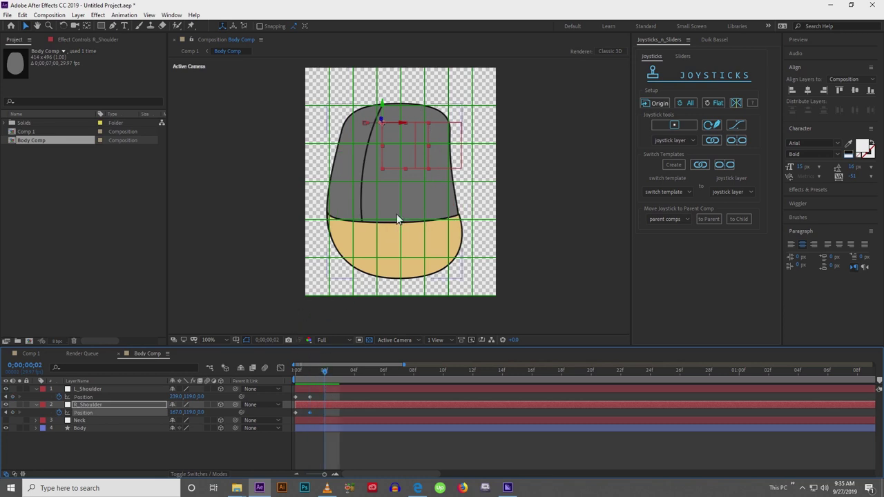
click(457, 138)
click(402, 145)
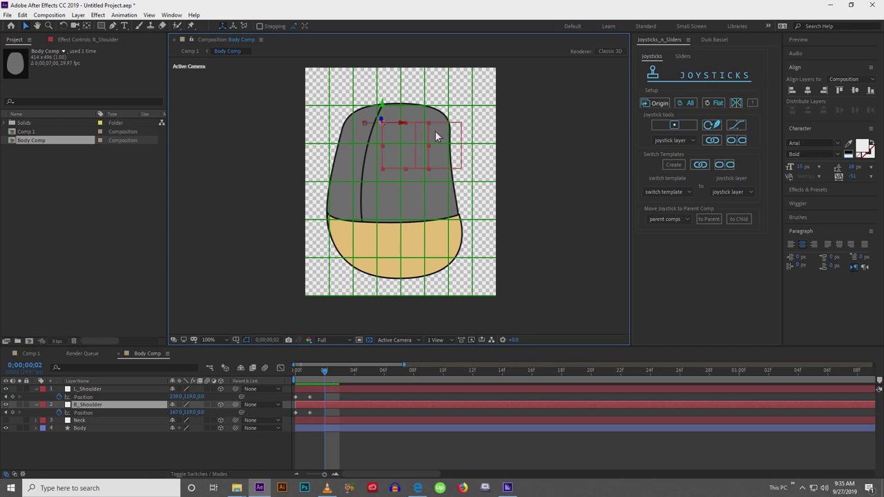
drag(304, 371, 323, 375)
click(310, 398)
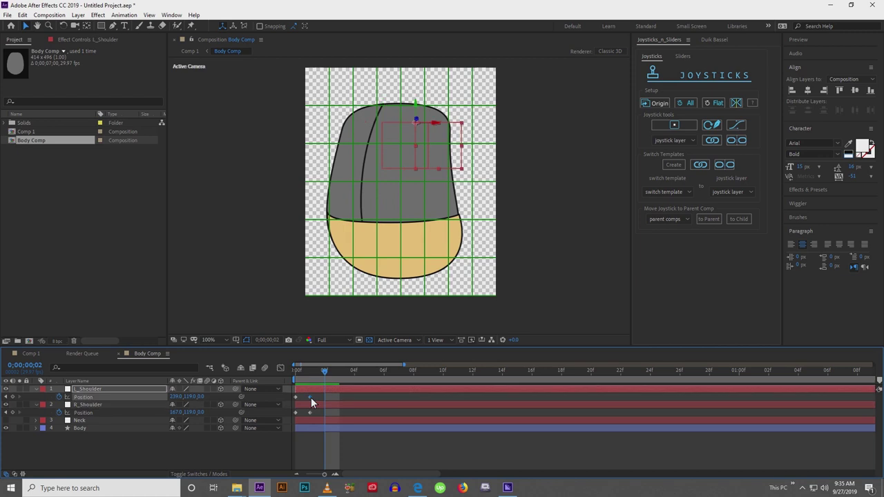
key(ctrl+c)
key(ctrl+v)
click(310, 414)
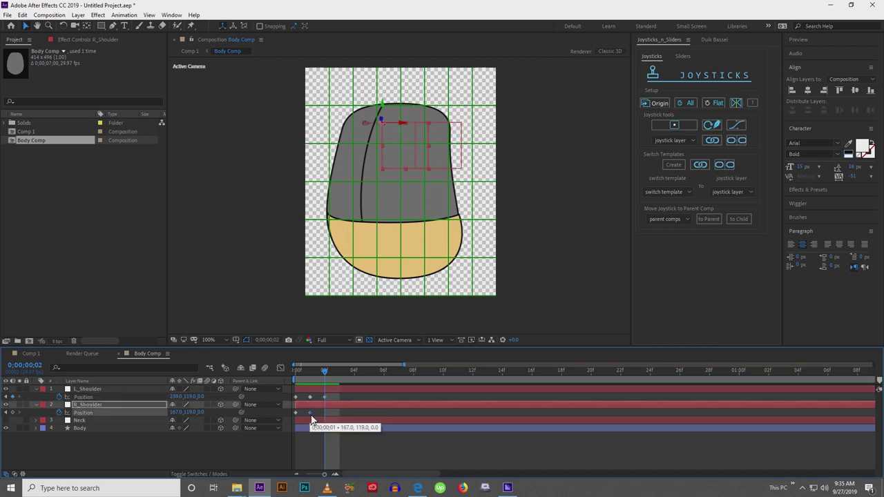
At frame 1, push L_Shoulder back along the Z axis and nudge R_Shoulder slightly forward.
mouse_move(323, 370)
mouse_down()
mouse_move(298, 371)
mouse_move(309, 371)
mouse_up()
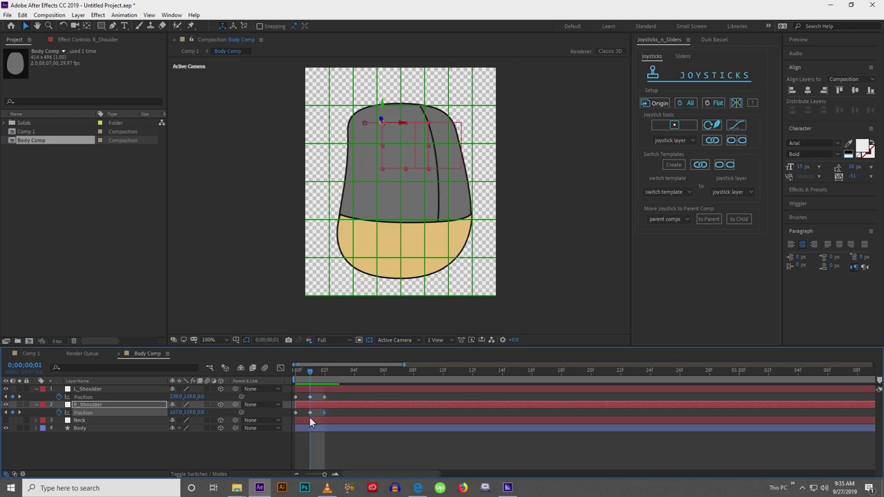
click(227, 452)
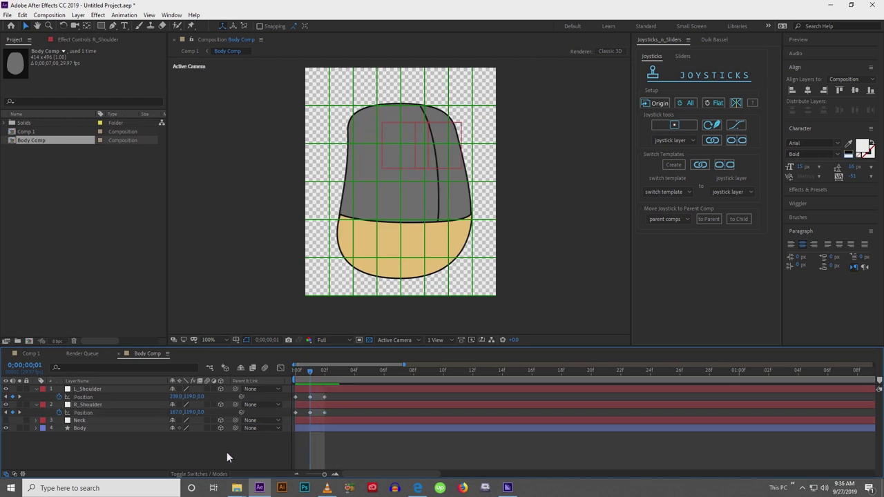
click(152, 390)
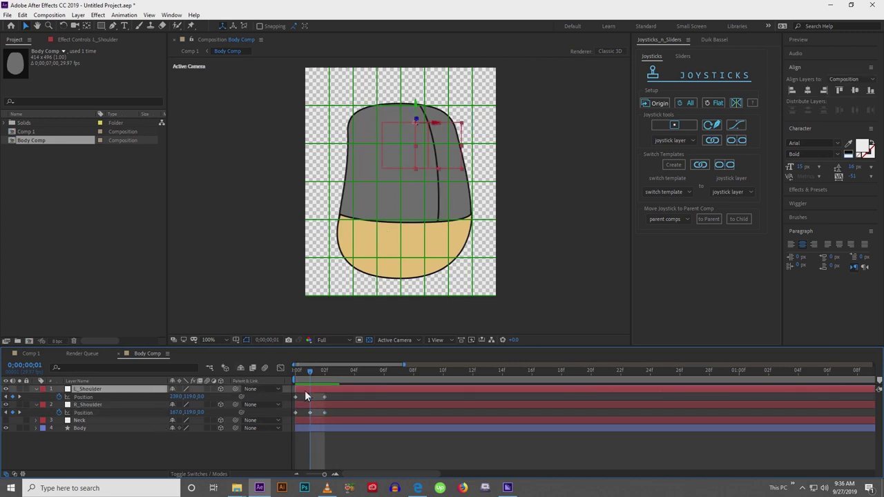
key(alt+shift+p)
drag(417, 119, 412, 125)
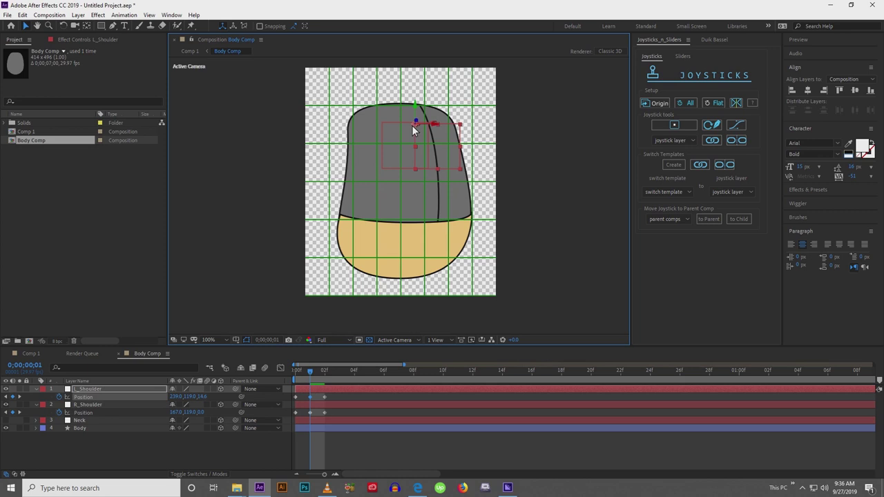
click(380, 136)
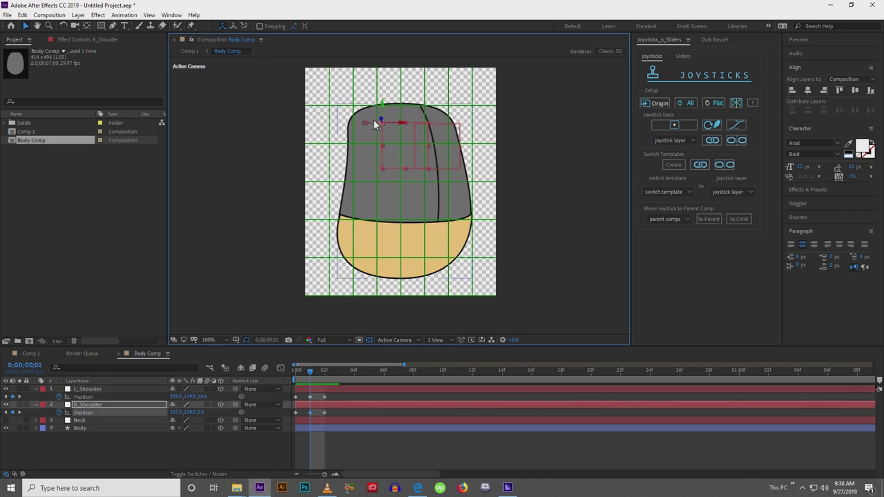
drag(382, 118, 382, 117)
At frame 2, push R_Shoulder back to about Z 28 and pull L_Shoulder forward to about Z -6.
drag(309, 371, 321, 372)
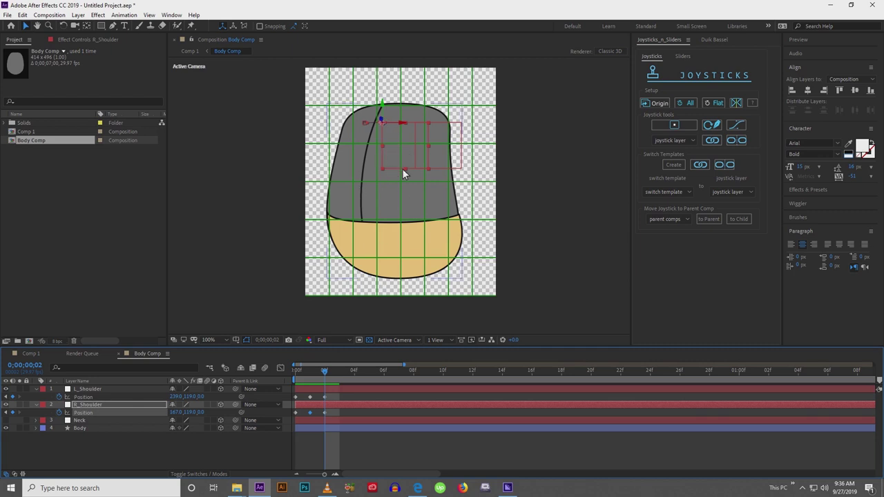
click(103, 404)
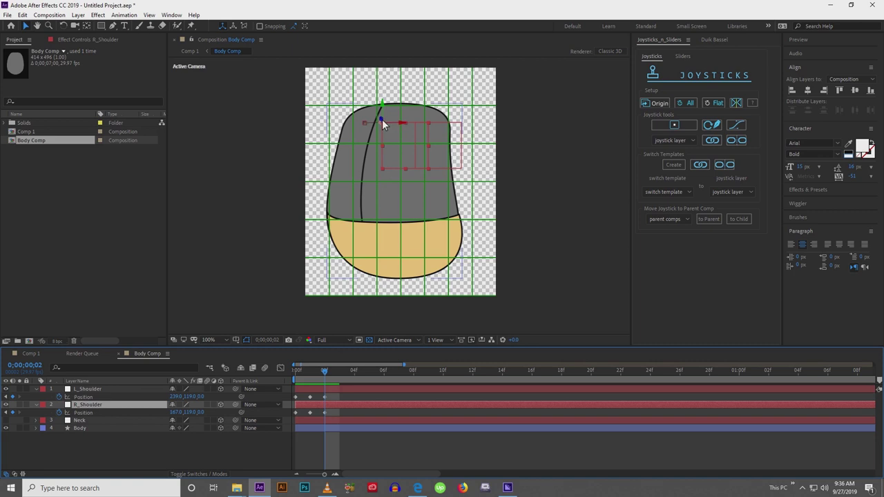
drag(382, 120, 387, 131)
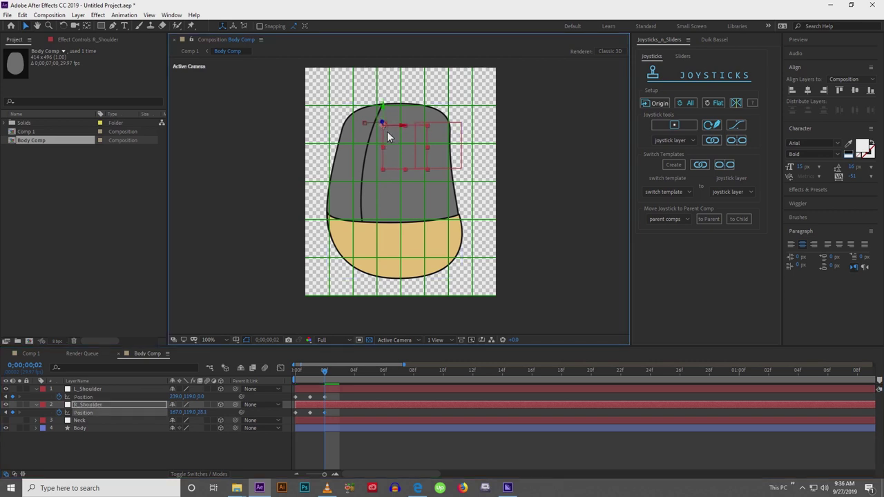
click(427, 138)
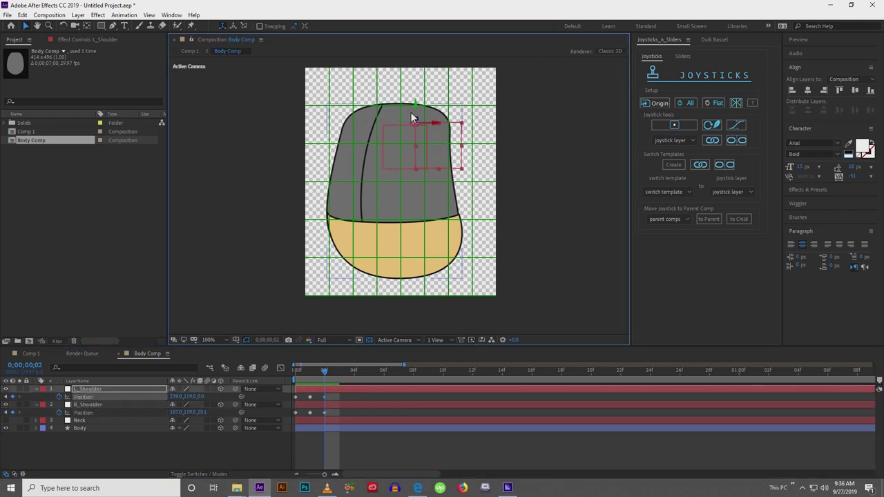
drag(416, 120, 418, 118)
Copy the frame 0 Position keyframes of both shoulder nulls to frame 3.
drag(326, 372, 339, 371)
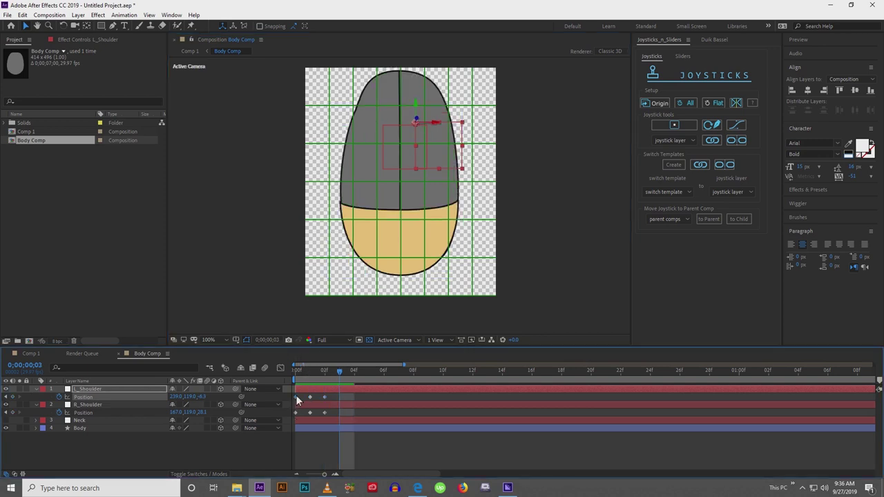
click(295, 397)
key(ctrl+c)
key(ctrl+v)
click(295, 413)
key(ctrl+c)
key(ctrl+v)
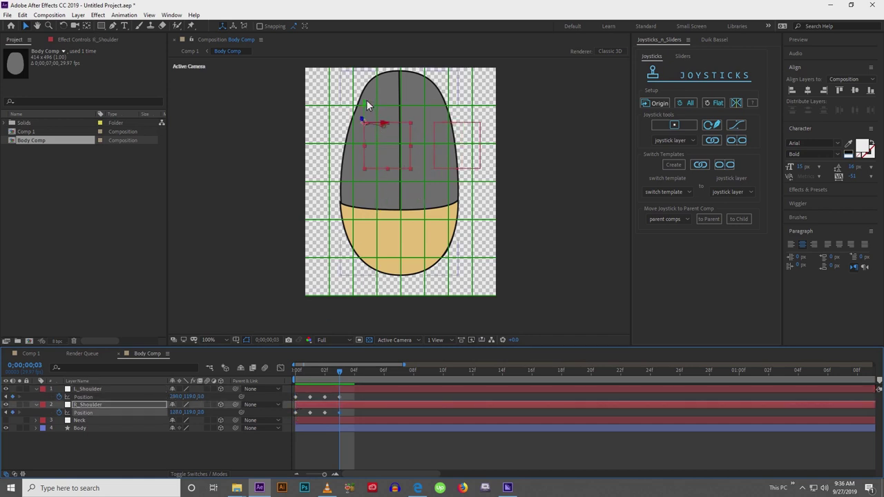
At frame 3, raise R_Shoulder to about 150, 59 and L_Shoulder to about 255, 60, and compare with frame 0.
drag(377, 147, 388, 122)
drag(467, 152, 454, 129)
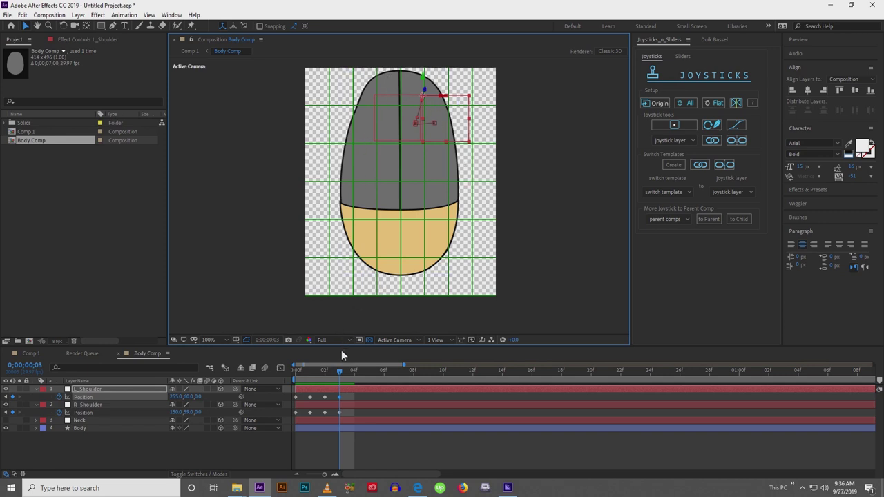
drag(339, 373, 290, 366)
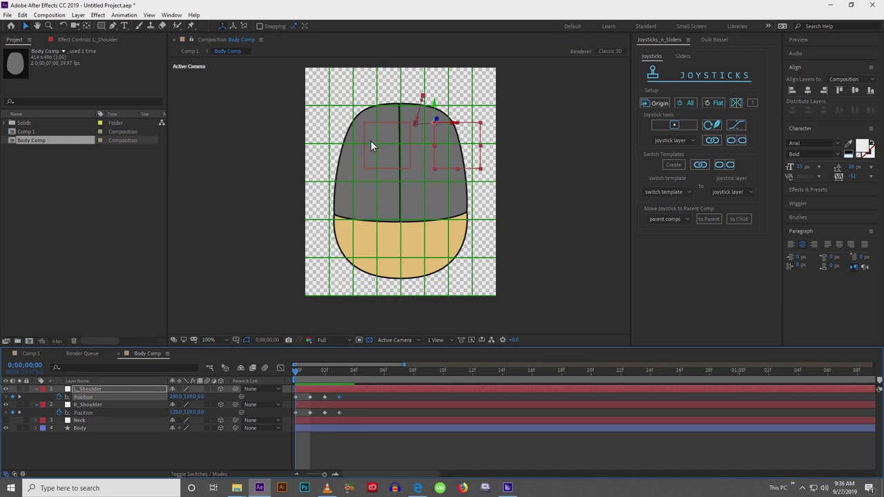
click(341, 373)
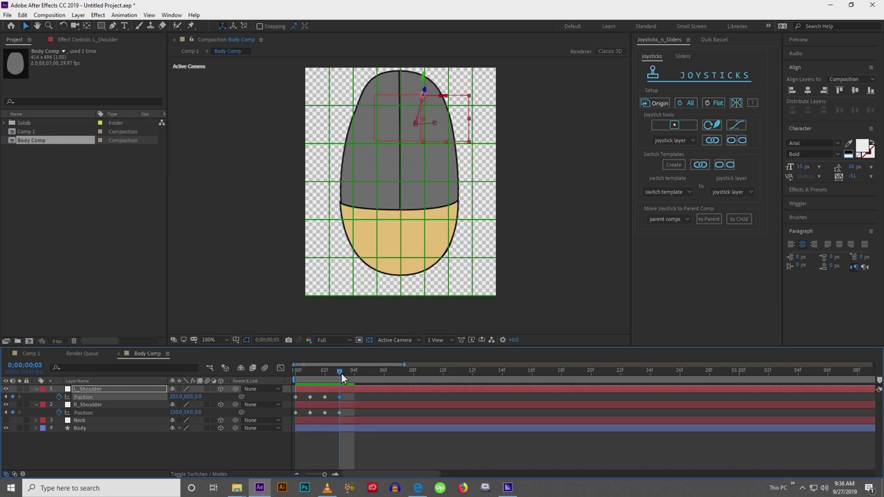
click(296, 373)
click(342, 374)
Copy the frame 0 Position keyframes of L_Shoulder and R_Shoulder to frame 4.
drag(339, 375, 346, 375)
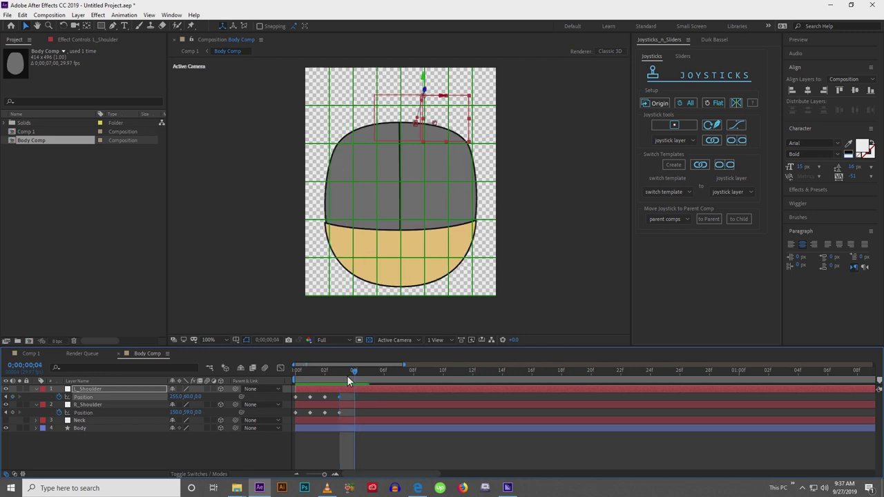
click(296, 397)
key(ctrl+c)
key(ctrl+v)
click(296, 413)
key(ctrl+c)
key(ctrl+v)
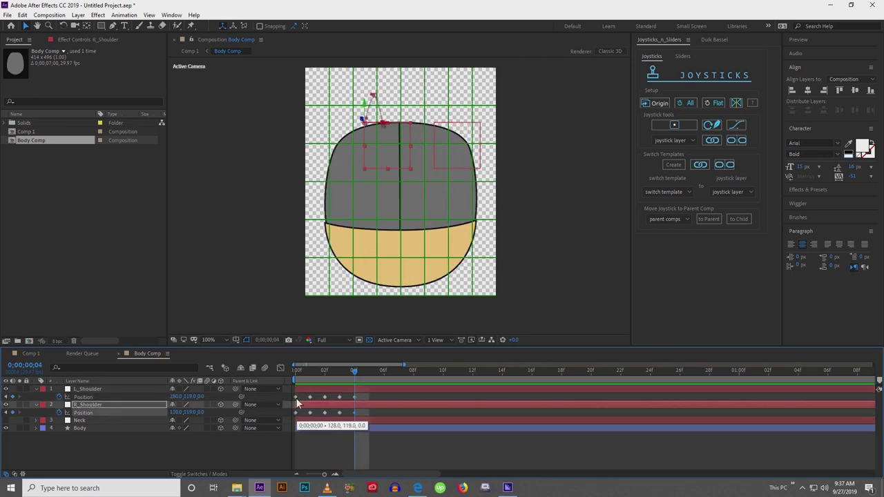
At frame 4, lower R_Shoulder to about 103, 171 and L_Shoulder to about 311, 171, then return to frame 0 and clear the selection.
drag(388, 142, 379, 162)
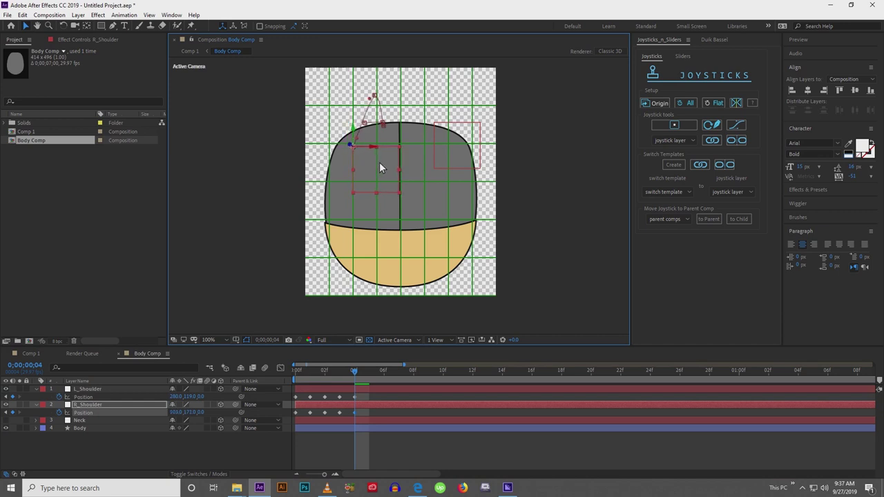
drag(449, 138, 462, 163)
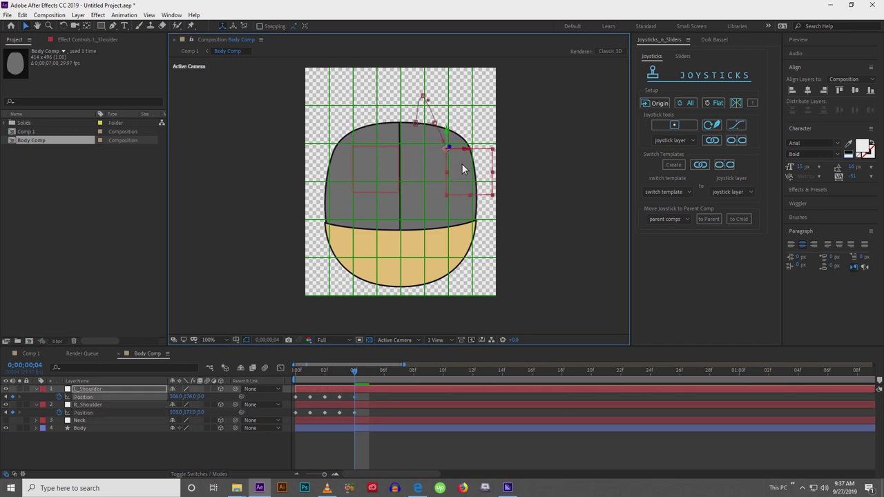
key(Up)
key(Up)
key(Up)
key(Up)
key(Up)
key(Right)
key(Right)
key(Right)
key(Right)
key(Right)
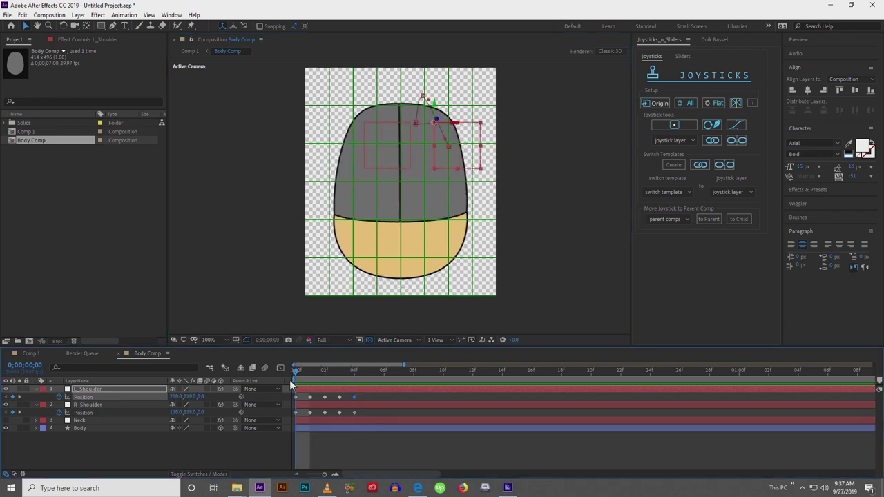
click(135, 457)
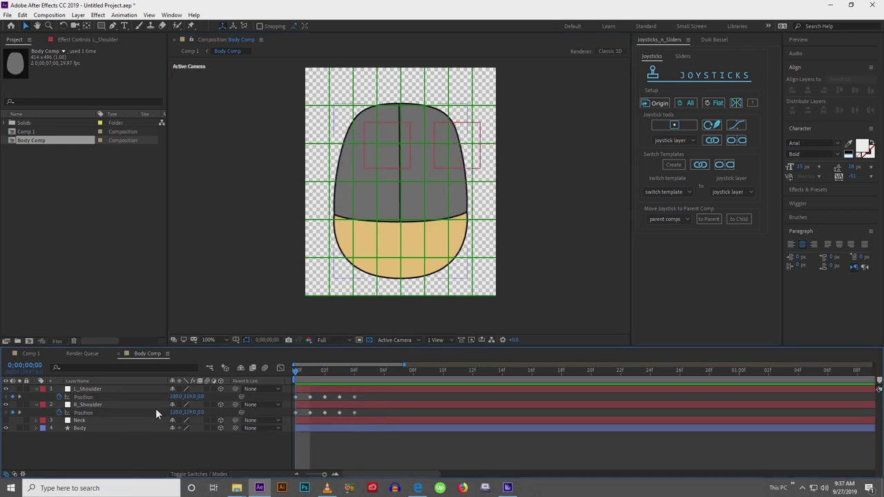
click(7, 405)
click(83, 397)
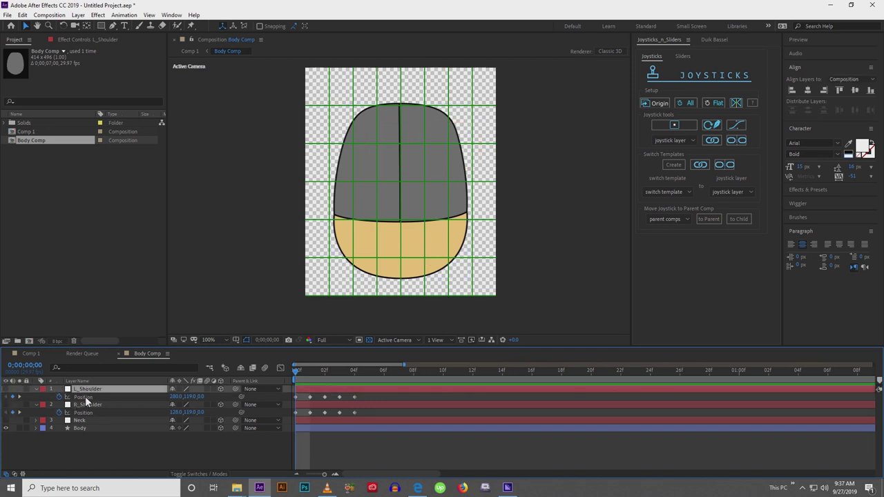
click(7, 406)
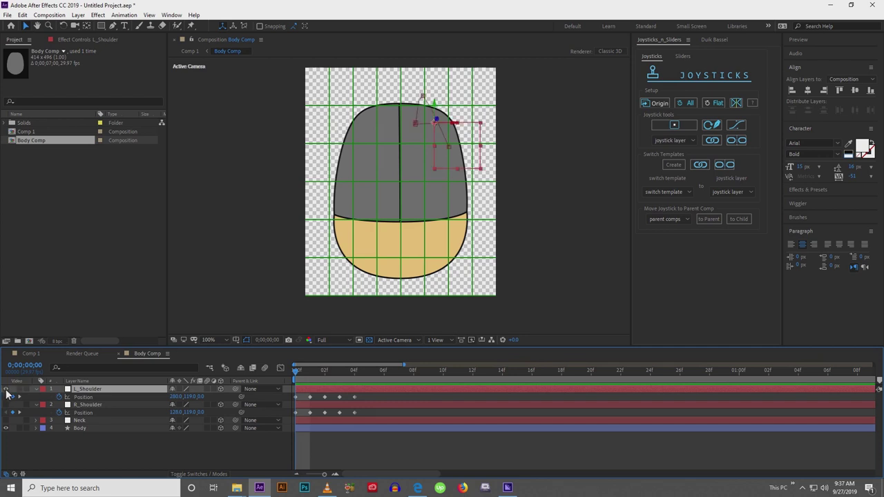
Duplicate both shoulder nulls and place the copies between the Neck and Body layers.
click(90, 390)
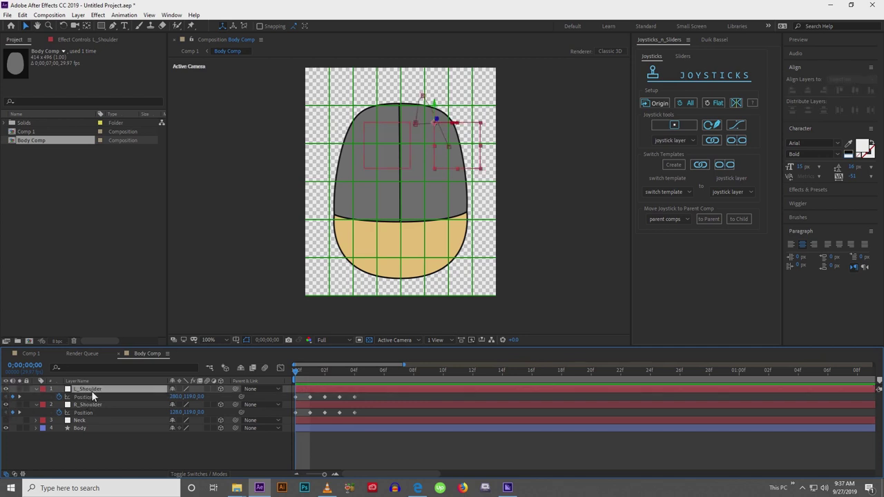
ctrl+click(90, 404)
key(ctrl+d)
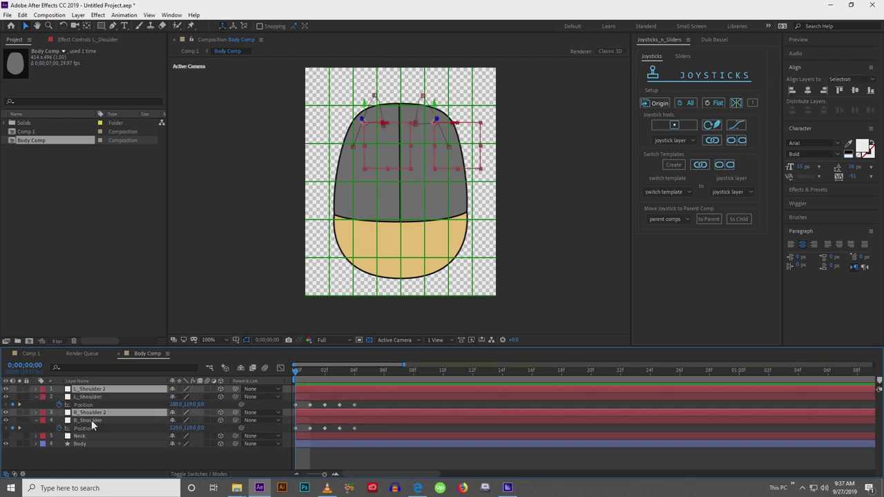
drag(90, 413, 94, 437)
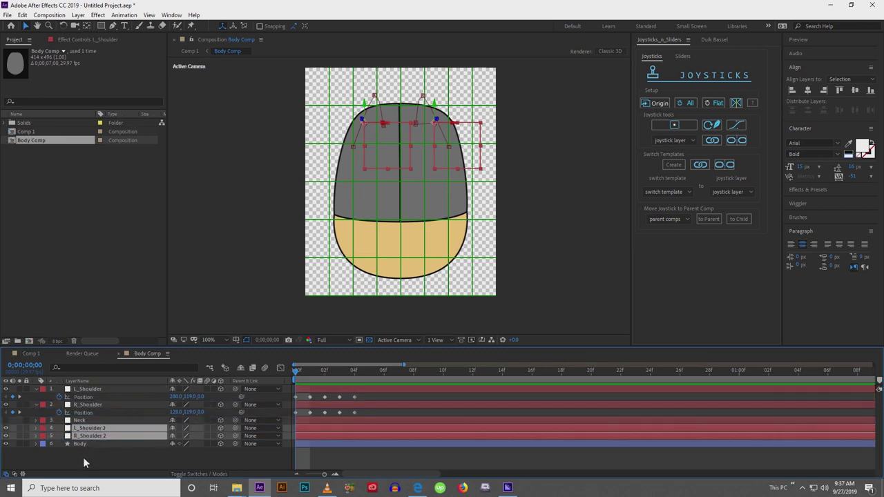
Rename the duplicated right shoulder null R_Hip and the duplicated left one L_Hip.
click(83, 457)
click(90, 432)
click(90, 438)
key(Return)
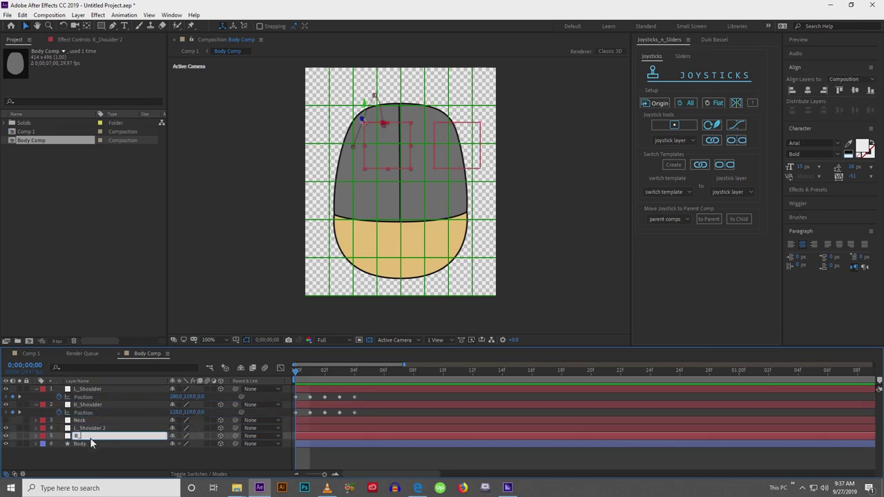
text(R_Hip)
key(Return)
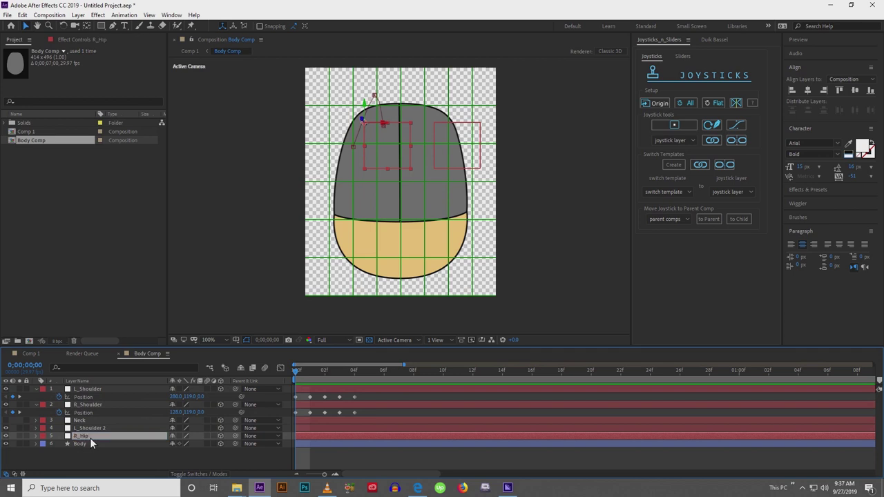
click(94, 429)
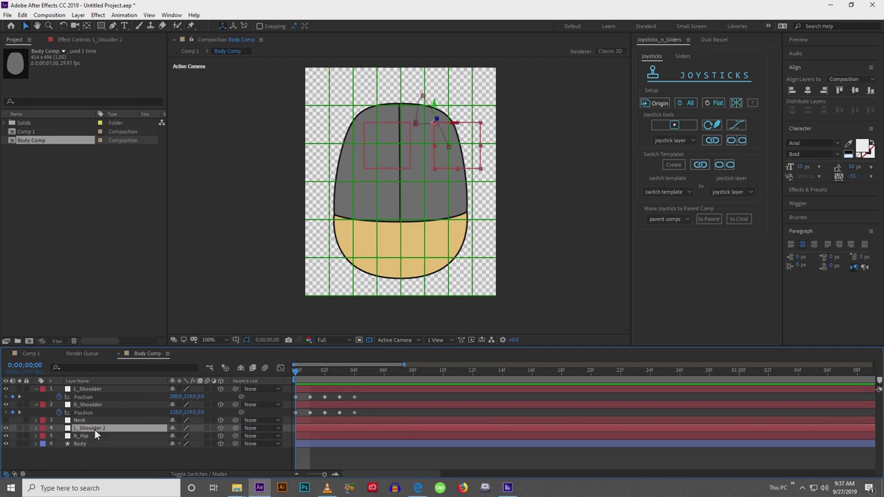
key(Return)
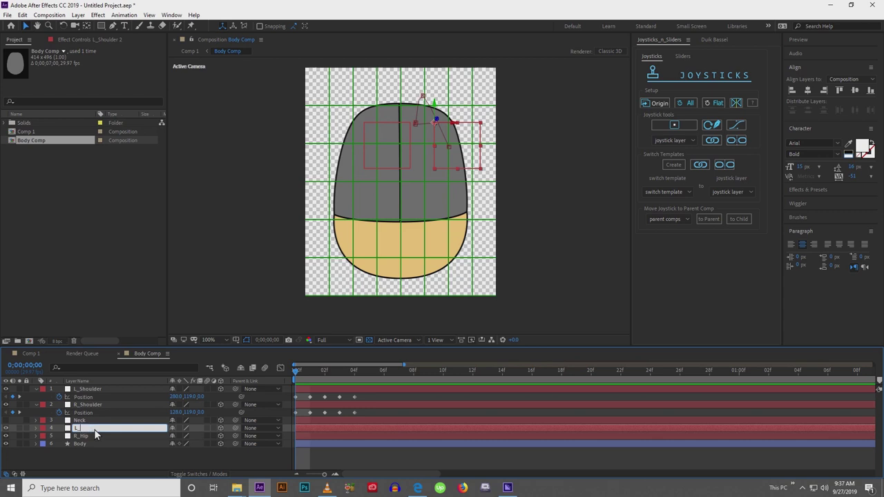
key(Return)
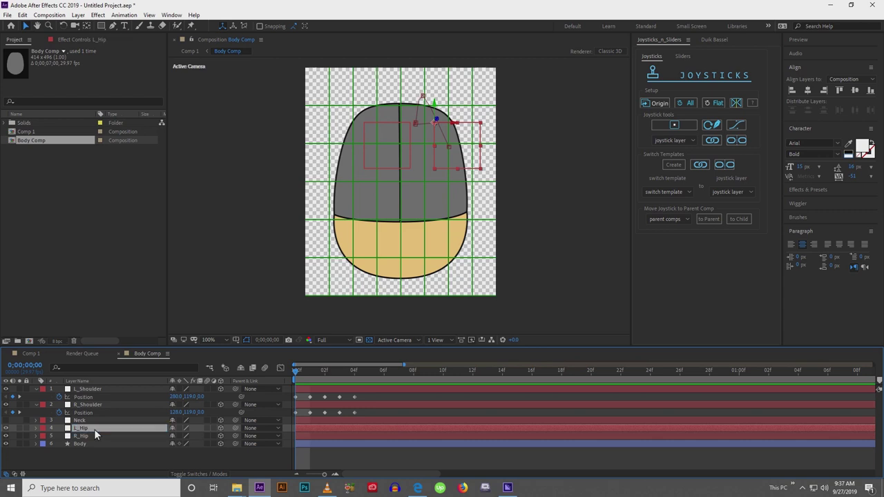
Move all Position keyframes of L_Hip and R_Hip straight down together, to Y 409 at frame 0.
ctrl+click(91, 434)
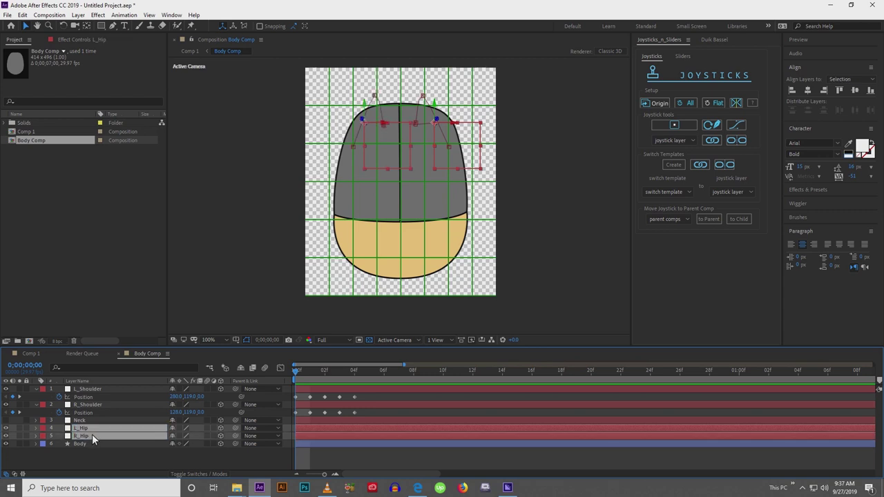
key(p)
drag(366, 434, 292, 456)
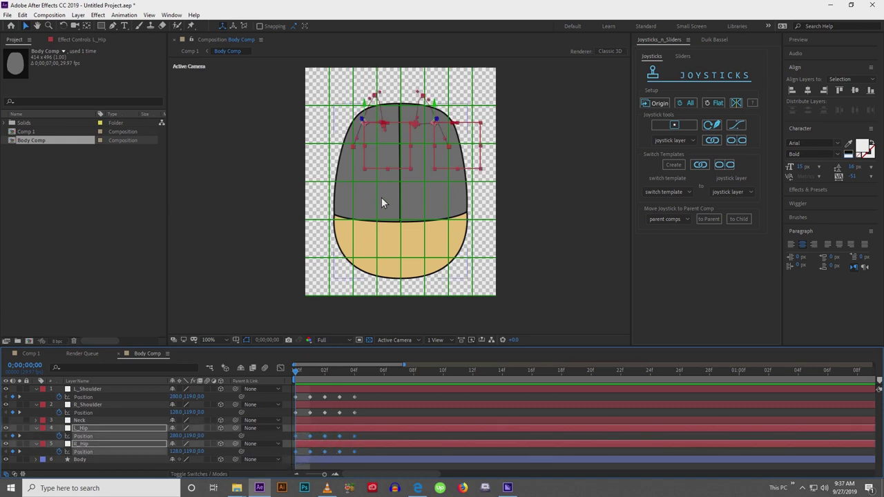
key(shift+Down)
key(shift+Down)
key(shift+Down)
key(shift+Down)
key(shift+Down)
key(shift+Down)
key(shift+Down)
key(shift+Down)
key(shift+Down)
key(shift+Down)
key(shift+Down)
key(shift+Down)
key(shift+Down)
key(shift+Down)
key(shift+Down)
key(shift+Down)
key(shift+Down)
key(shift+Down)
key(shift+Down)
key(shift+Down)
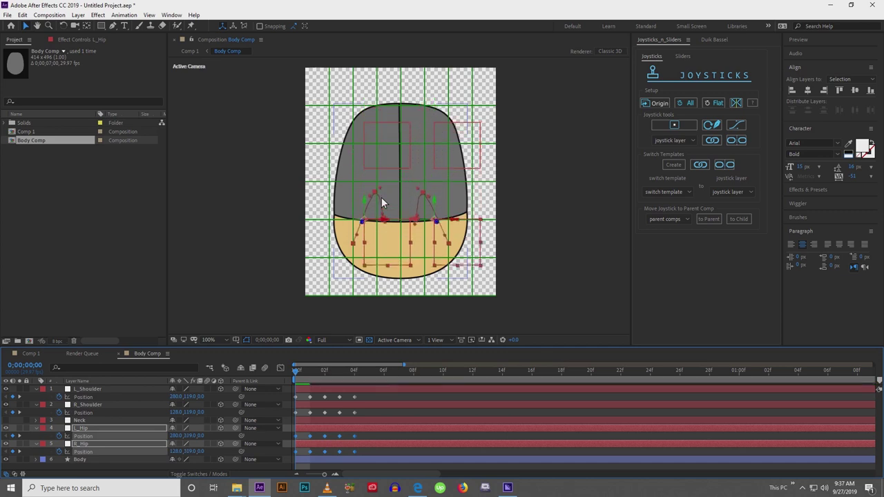
key(shift+Down)
key(shift+Down)
key(shift+Down)
key(shift+Down)
key(shift+Down)
key(shift+Down)
key(shift+Down)
key(shift+Down)
key(shift+Down)
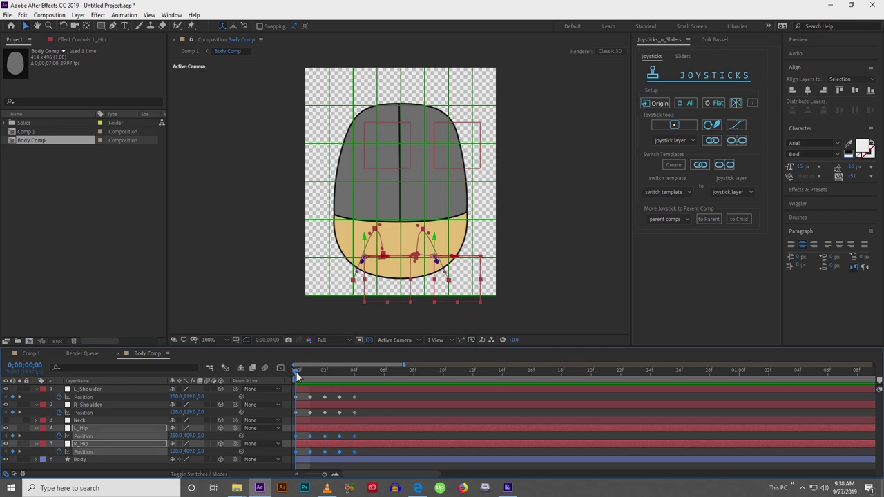
Check the hip nulls across the poses, and at frame 3 lower both together to about Y 385, comparing with frame 0.
drag(300, 371, 320, 372)
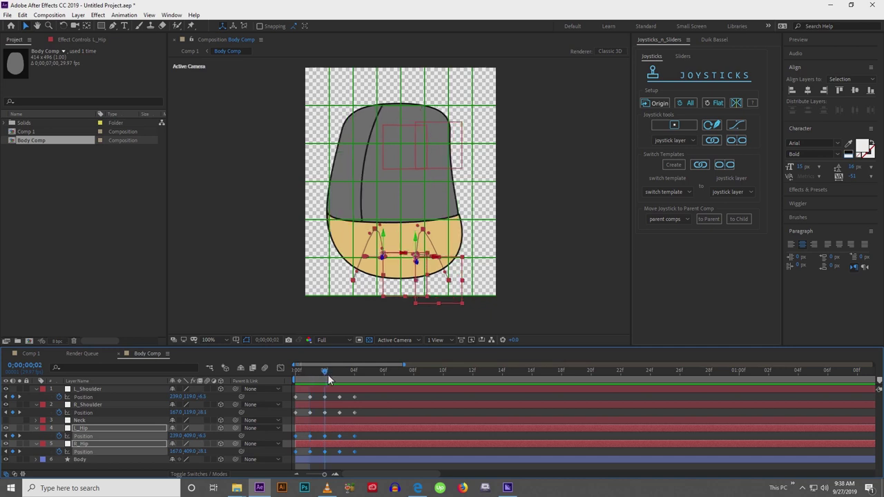
drag(328, 374, 334, 375)
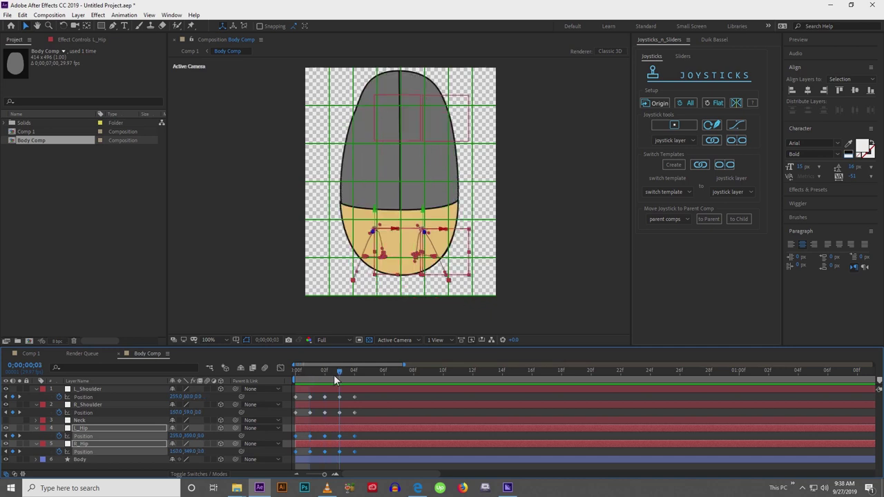
click(296, 370)
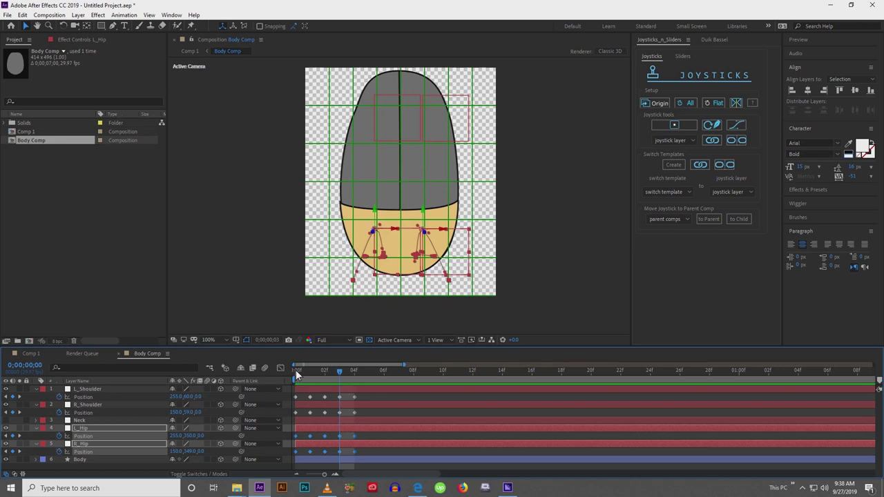
click(340, 376)
click(338, 438)
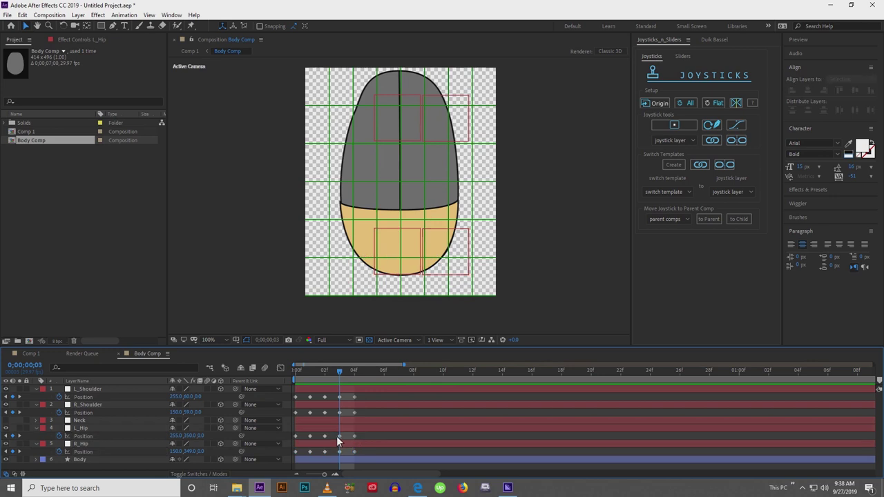
click(340, 436)
shift+click(339, 452)
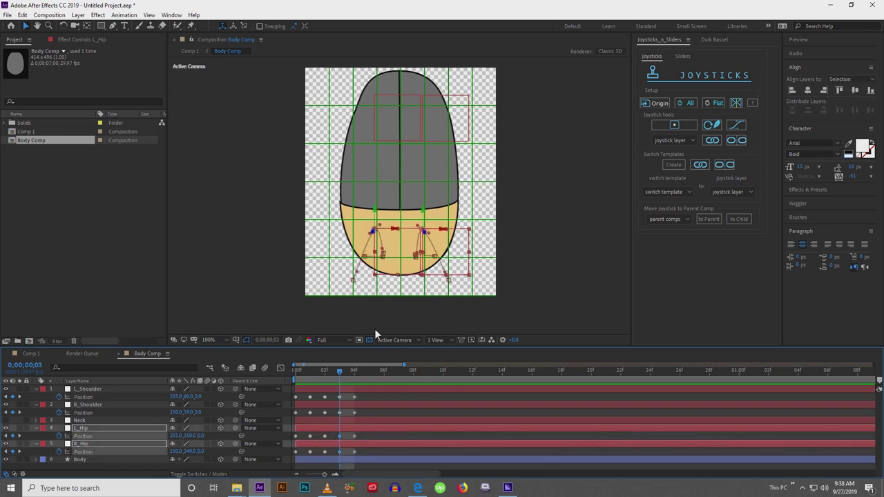
drag(375, 213, 378, 229)
click(296, 370)
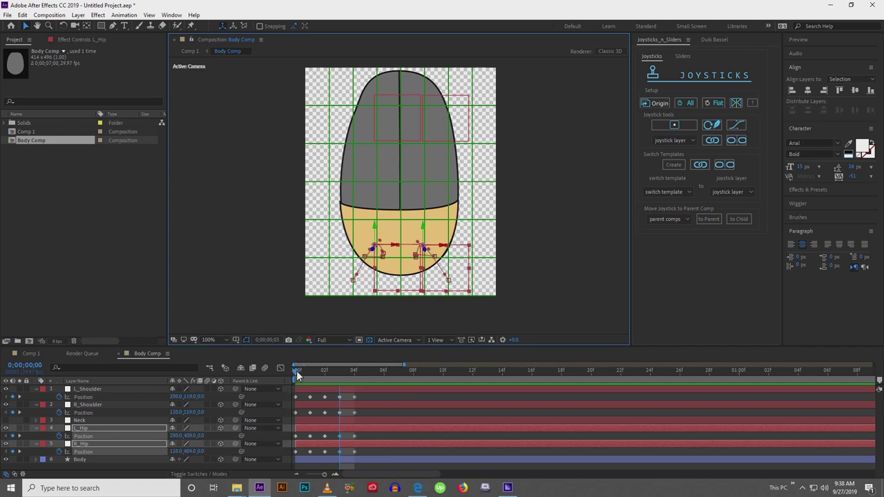
click(339, 371)
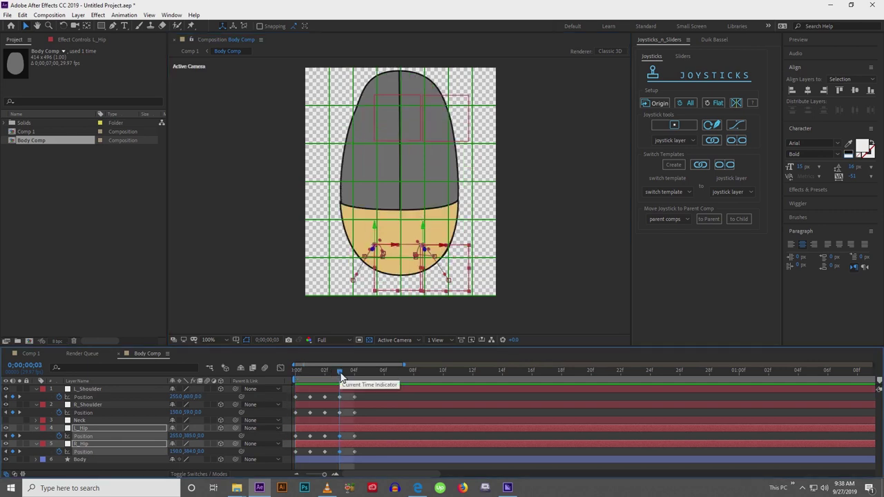
At frame 4, raise both hip nulls to Y 423, then move them inward to X 291 for L_Hip and X 123 for R_Hip.
click(354, 372)
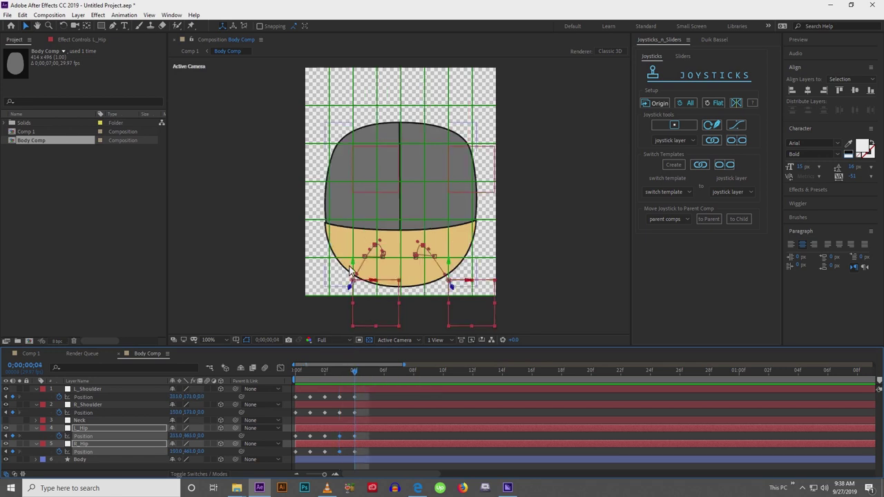
drag(357, 268, 358, 250)
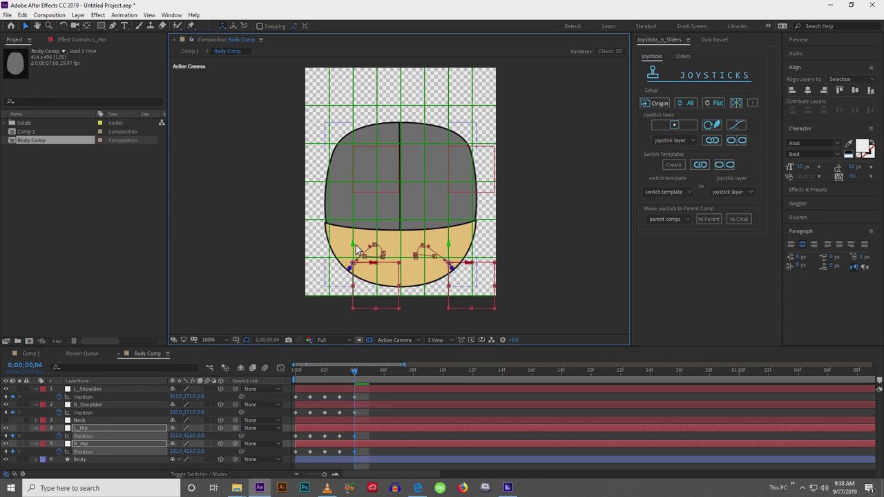
click(368, 436)
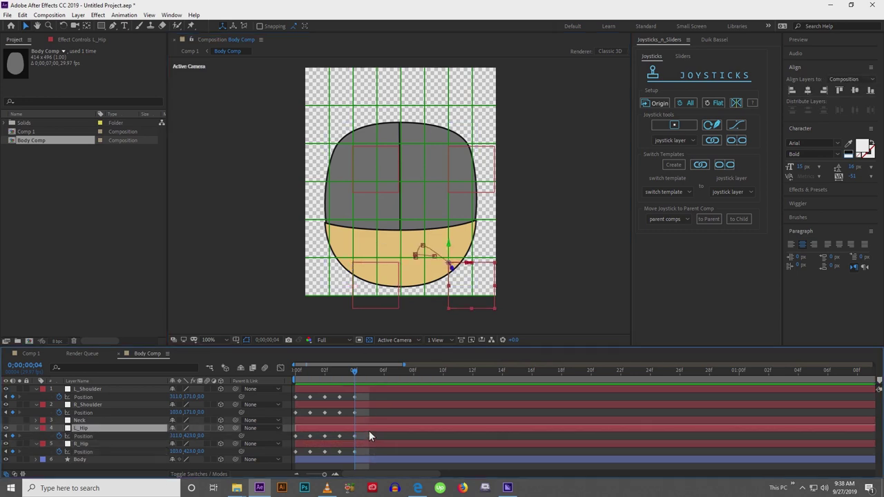
key(shift+Left)
key(shift+Left)
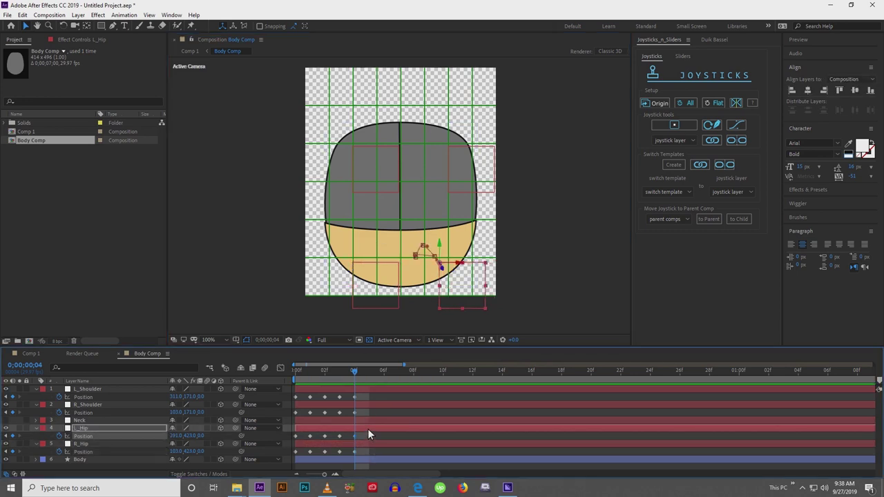
click(373, 444)
key(shift+Right)
key(shift+Right)
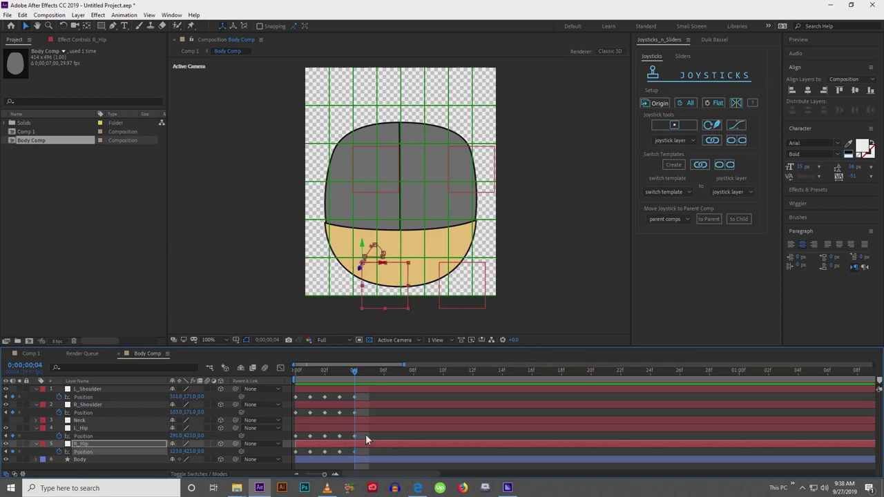
Return to frame 0 and collapse the keyframed properties of all layers.
drag(353, 372, 262, 394)
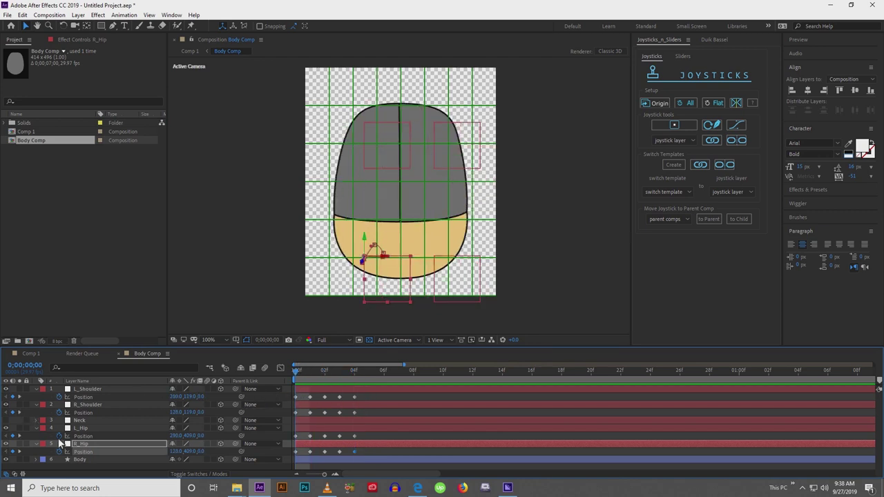
key(u)
click(104, 460)
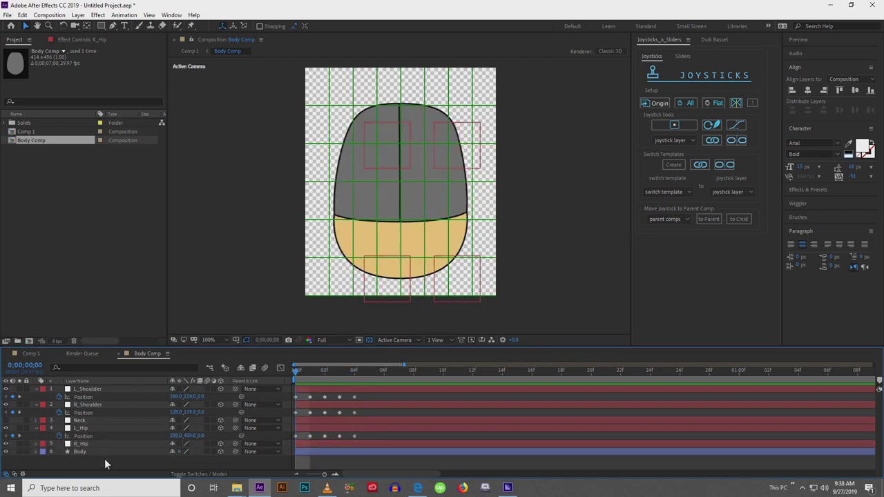
key(u)
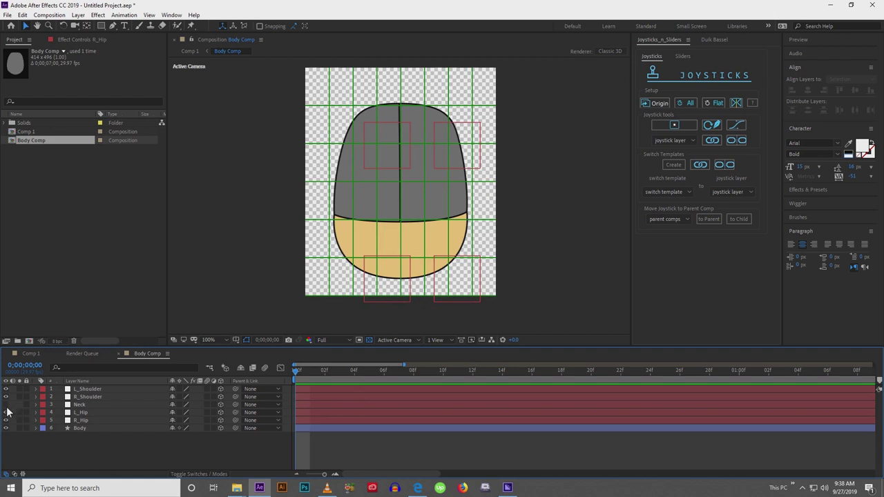
Make the Neck null visible, then create a joystick controller named Body_Rotate from the Body layer and all five nulls.
click(81, 405)
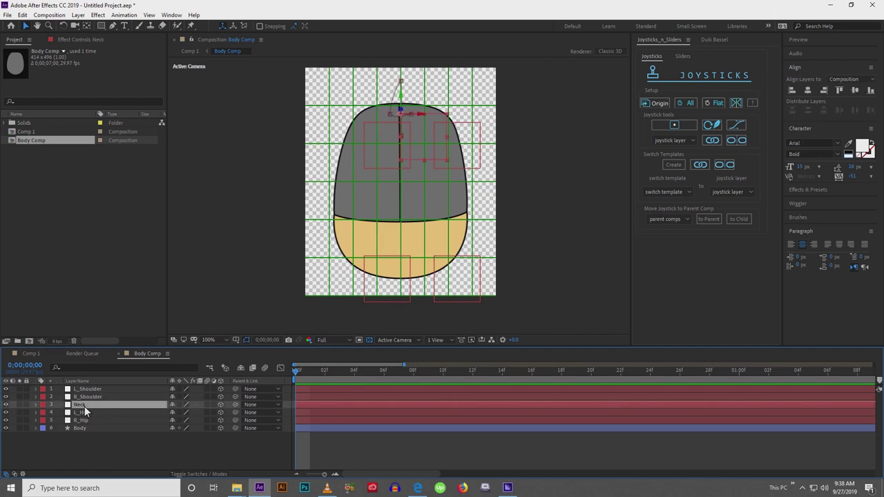
click(73, 441)
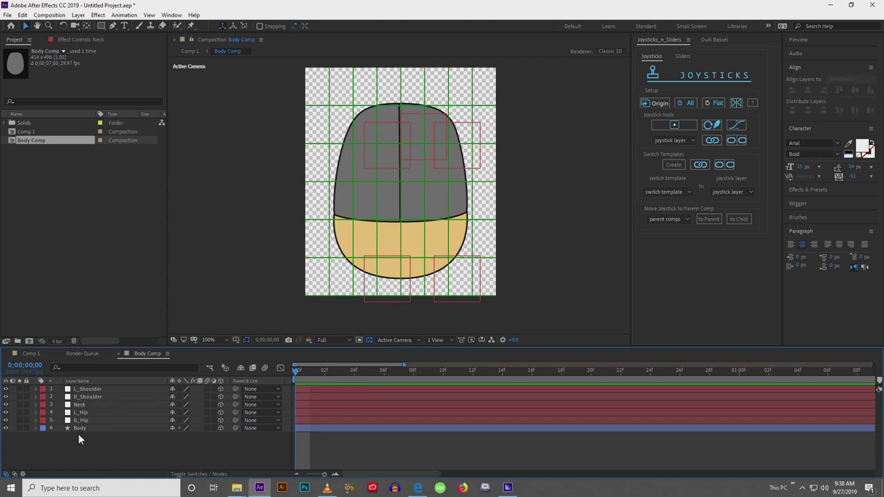
click(78, 430)
shift+click(91, 389)
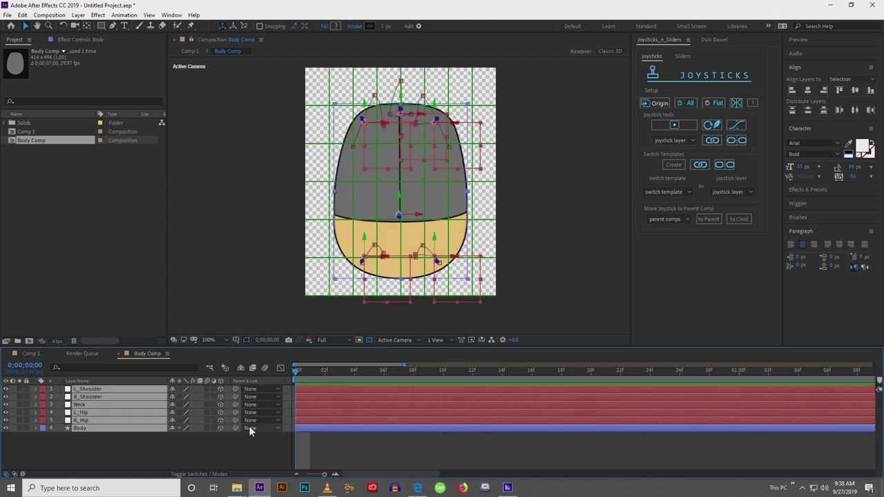
click(672, 127)
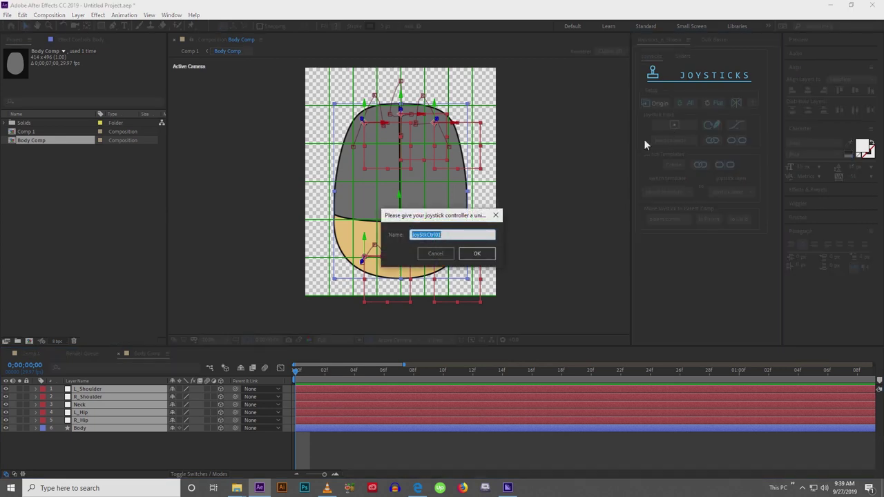
text(Body)
text(_Ctrl)
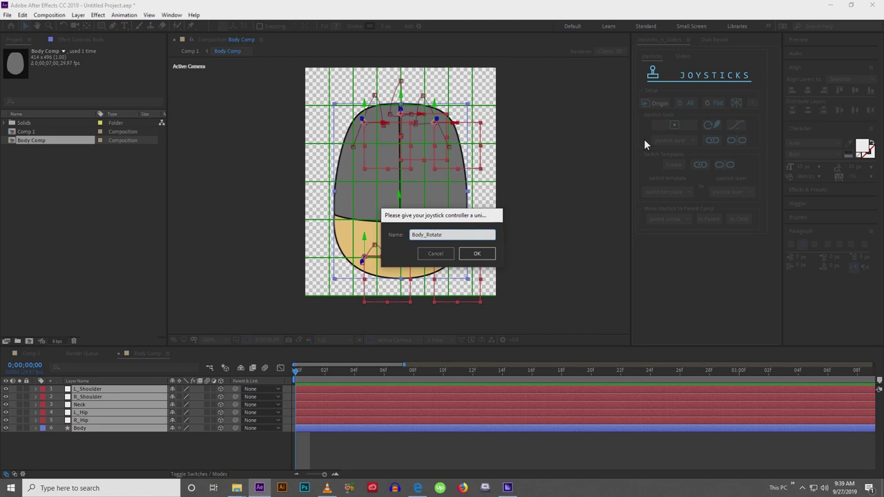
key(Return)
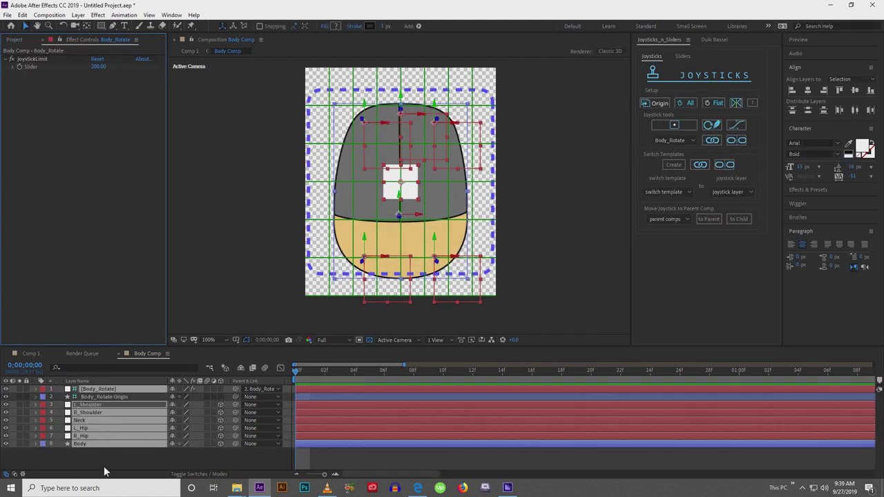
Test the Body_Rotate controller within its boundary, checking how the body and its nulls follow.
drag(401, 182, 394, 243)
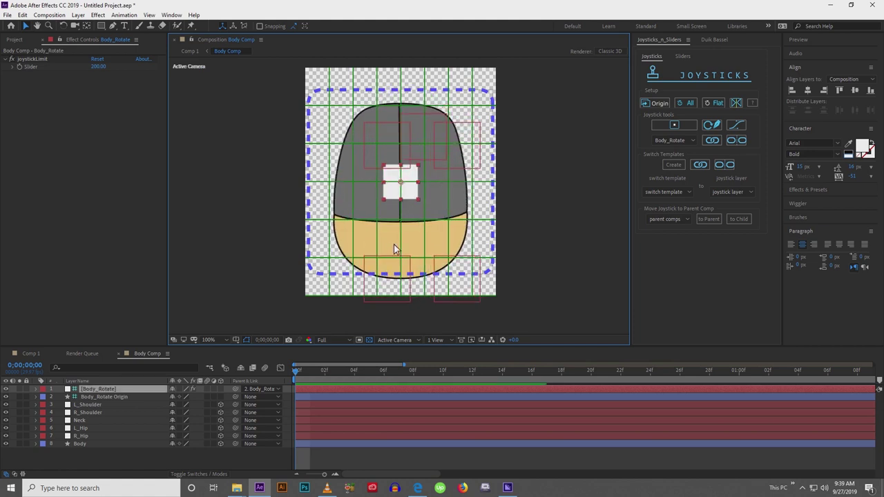
click(148, 455)
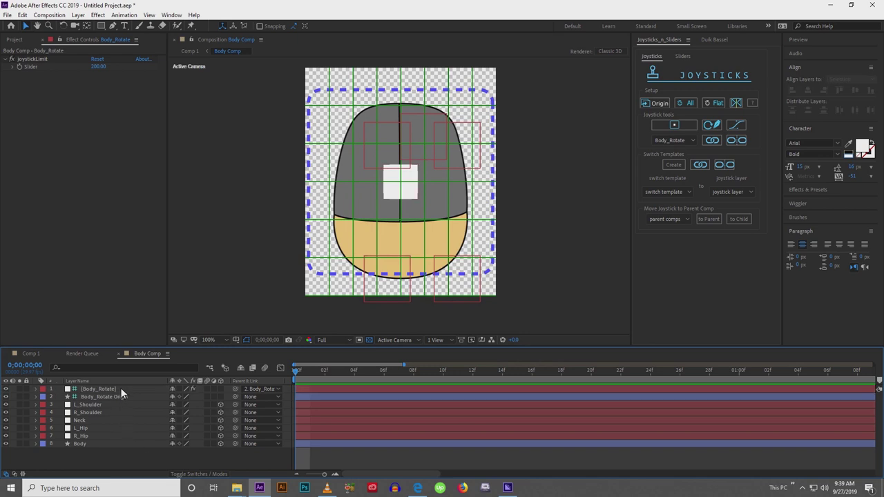
click(386, 235)
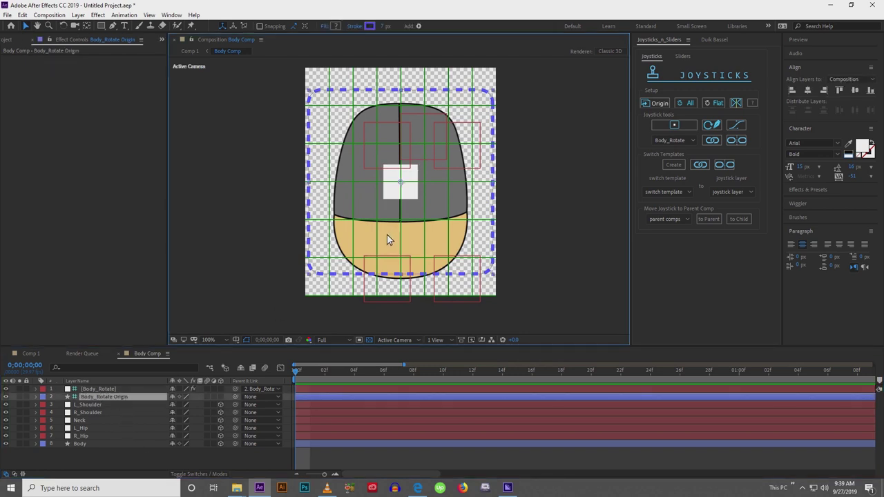
click(288, 376)
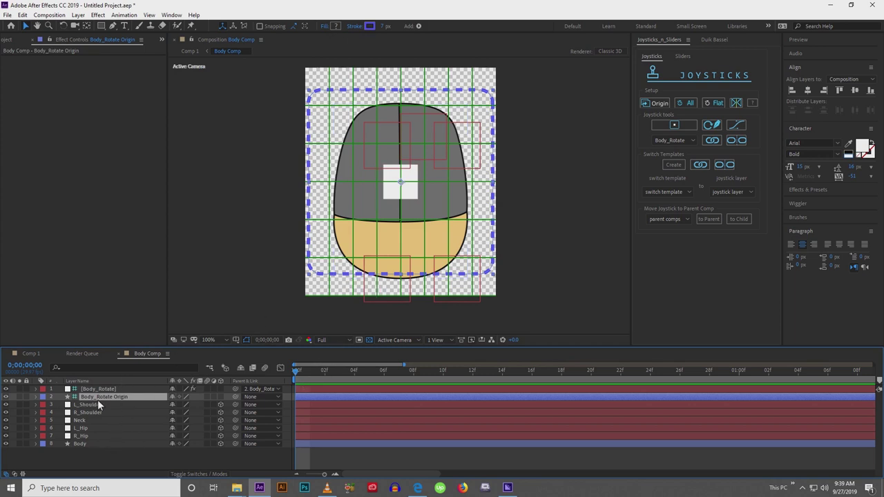
Unbind the layers from the Body_Rotate joystick and reveal the Body layer's keyframed paths at frame 2.
click(740, 140)
click(734, 141)
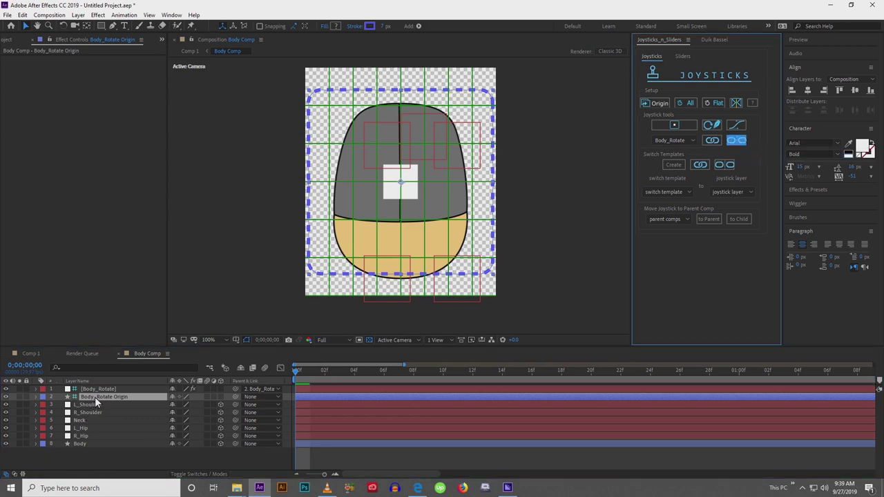
click(143, 445)
key(u)
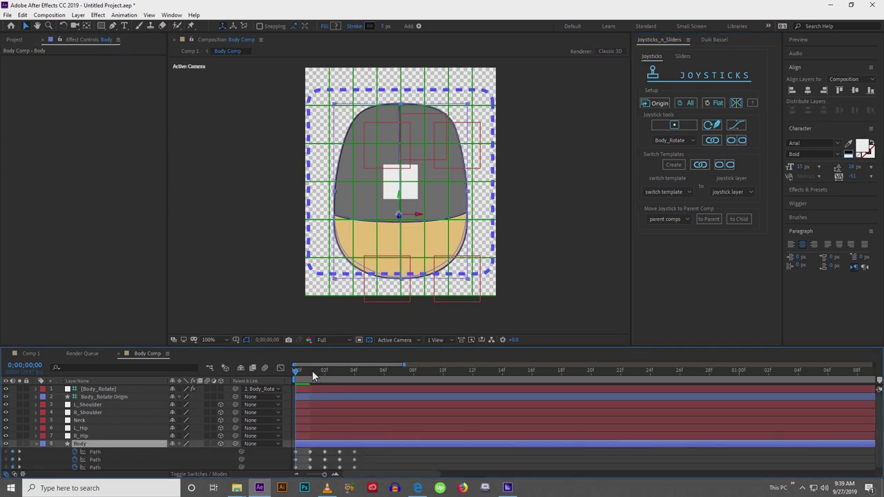
drag(300, 368, 326, 377)
key(space)
drag(315, 418, 315, 375)
key(v)
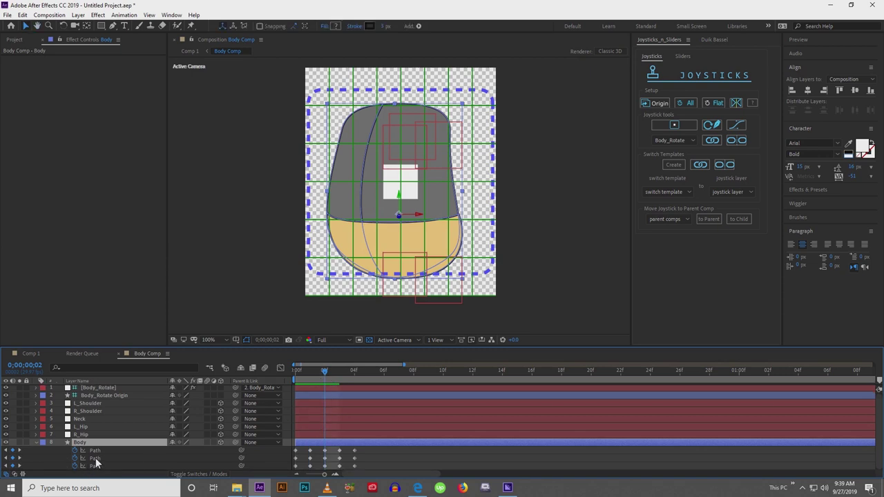
Replace the tan lower-body shape's Path keyframe at frame 2 with a copy of its frame 0 keyframe.
click(97, 459)
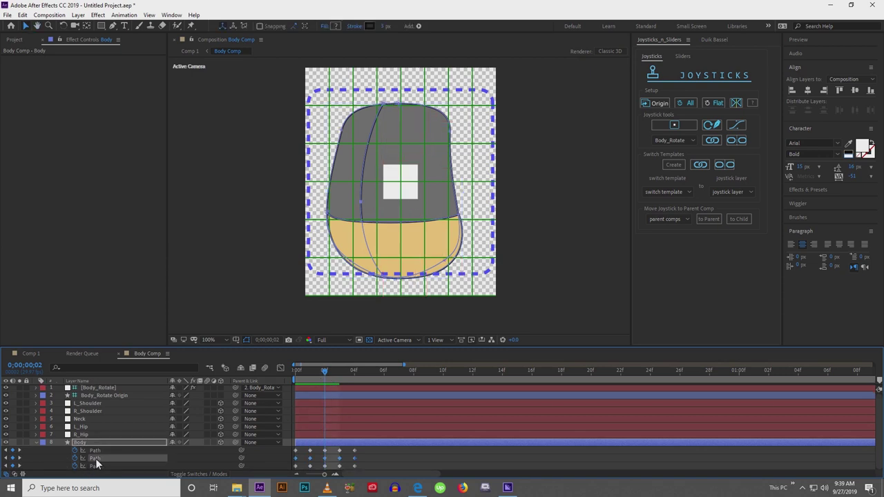
click(321, 461)
click(325, 451)
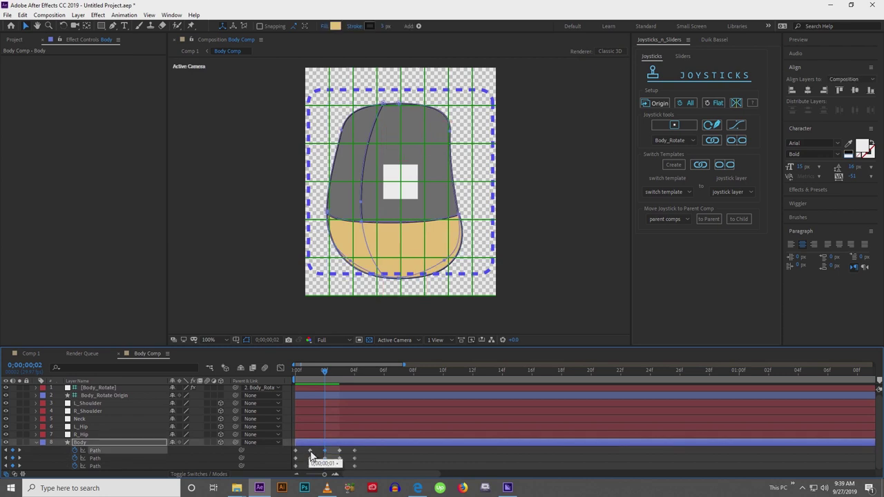
click(295, 451)
key(ctrl+c)
key(ctrl+v)
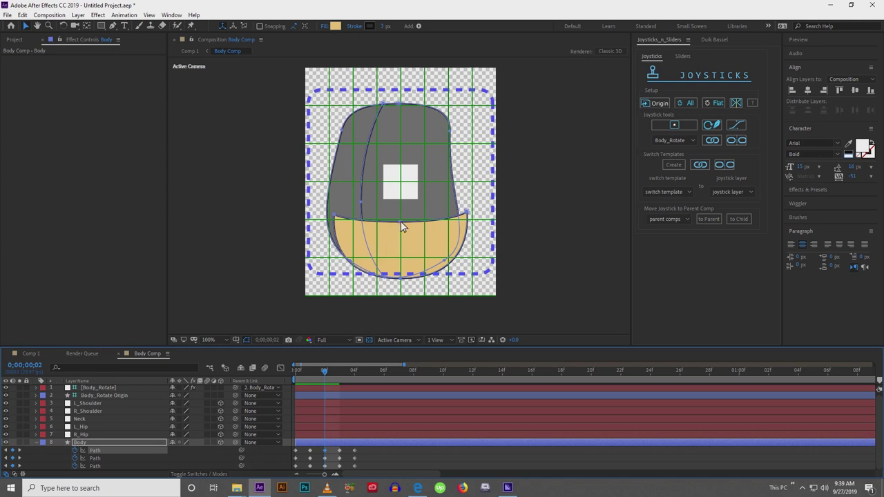
At frame 2, reshape the tan path so its two upper corners and waistline fit the turned body, then collapse the Body layer.
drag(401, 222, 325, 226)
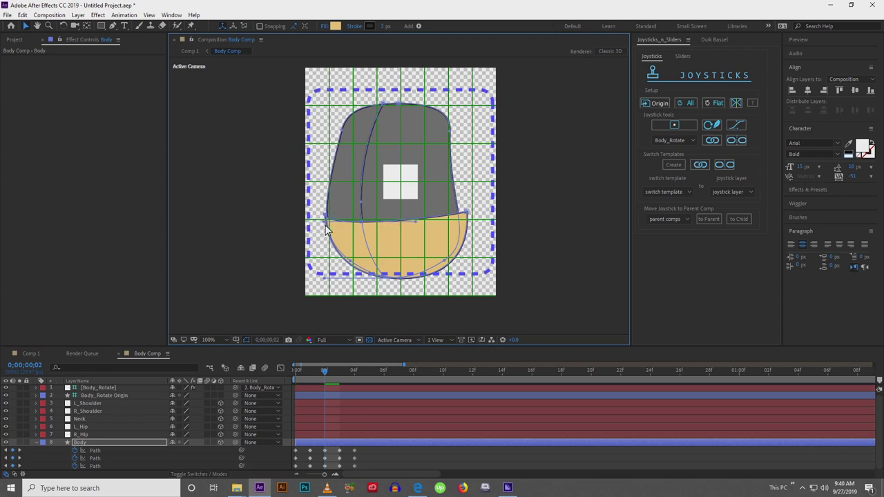
drag(467, 210, 461, 216)
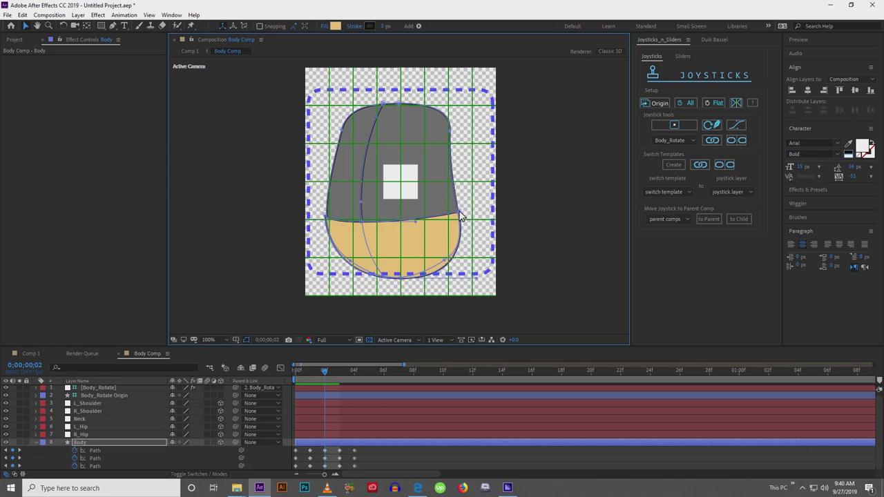
drag(402, 279, 396, 278)
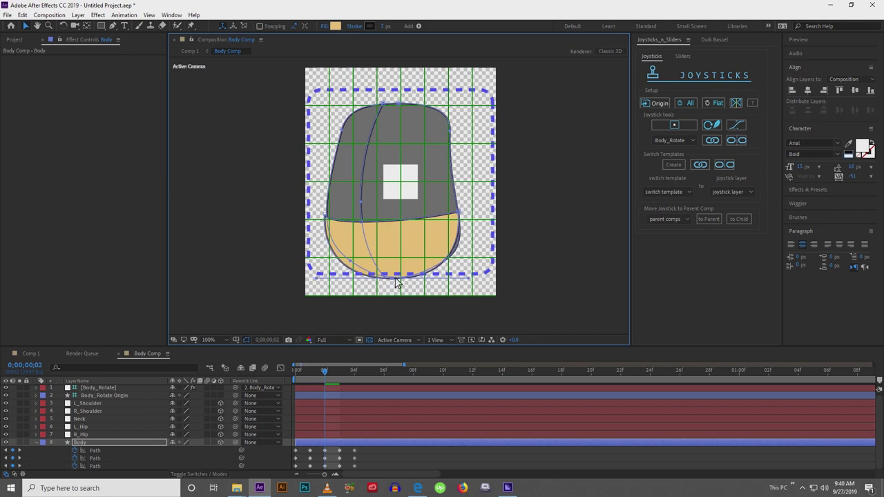
key(ctrl+z)
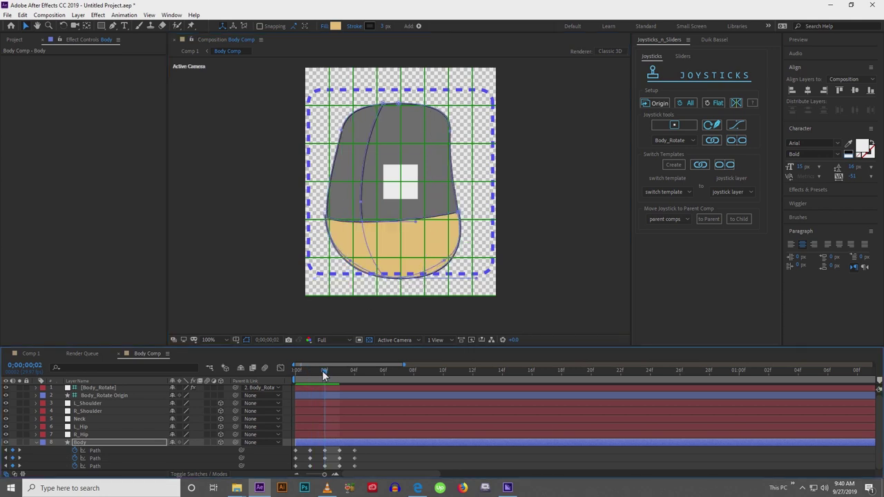
drag(320, 369, 325, 369)
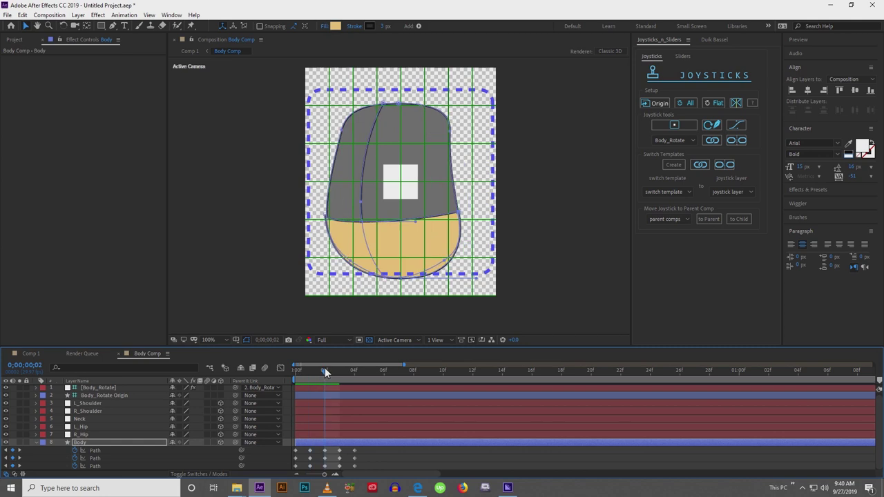
click(418, 225)
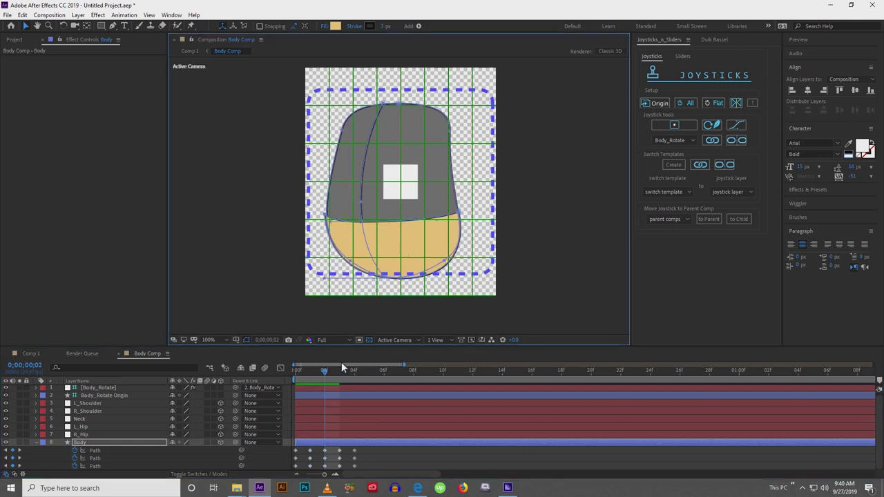
mouse_move(323, 373)
mouse_down()
mouse_move(312, 369)
mouse_move(324, 369)
mouse_up()
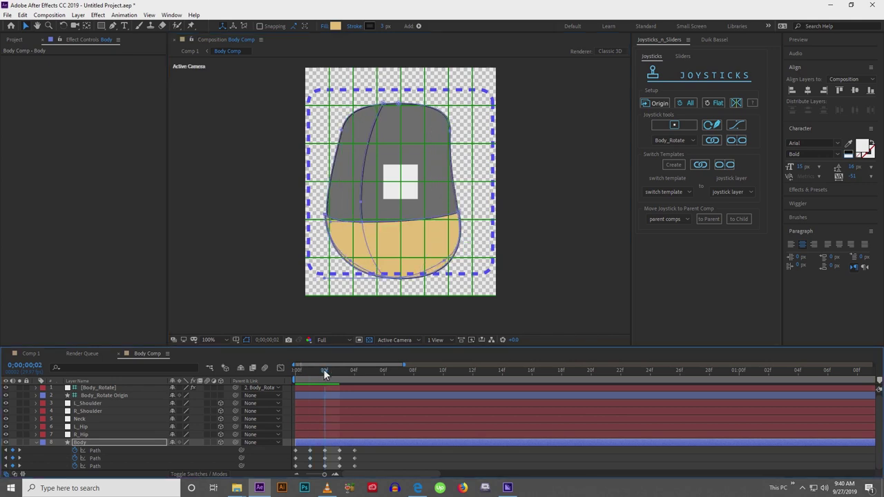
click(37, 442)
Bind the Body layer and the shoulder, neck and hip nulls to the Body_Rotate joystick again.
click(81, 444)
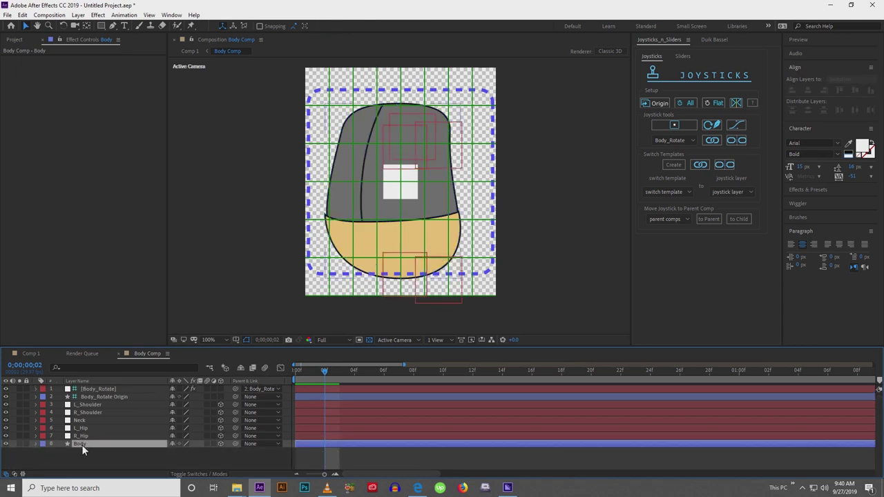
shift+click(87, 406)
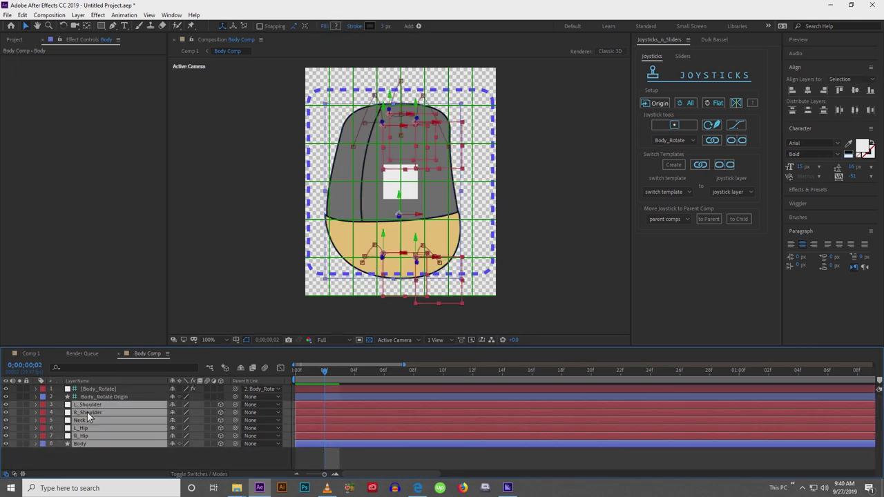
click(669, 141)
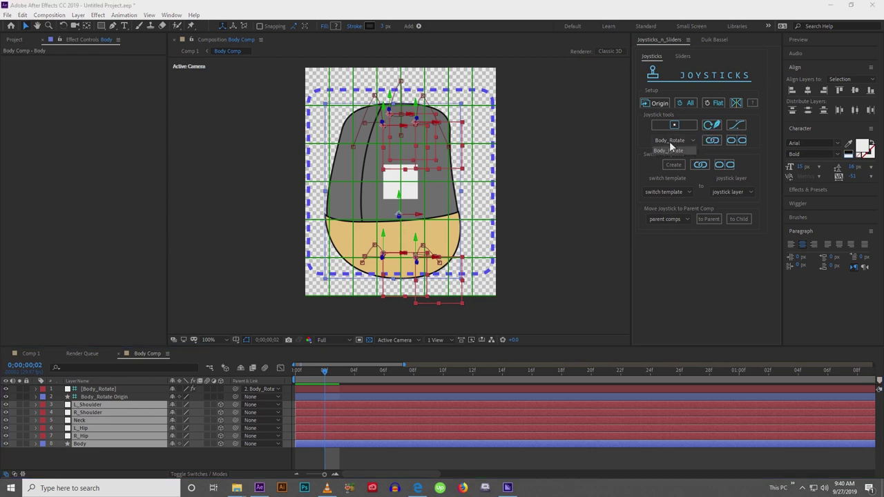
click(668, 149)
click(711, 140)
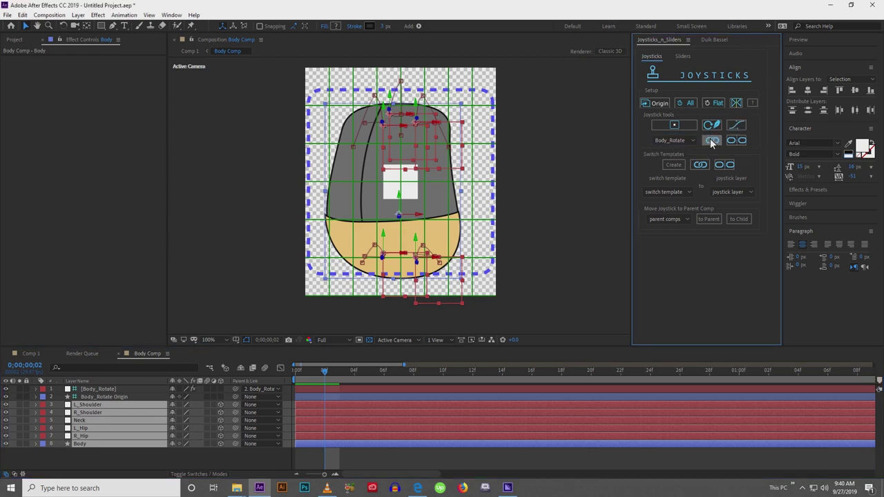
Test the rebound Body_Rotate controller in several directions, then restore it to its centre.
click(86, 458)
drag(401, 183, 485, 202)
drag(347, 192, 422, 223)
key(ctrl+z)
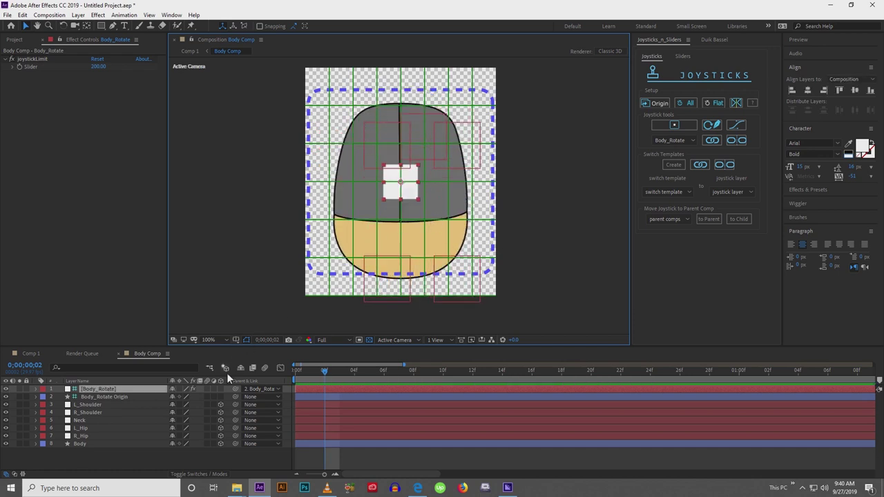
click(192, 457)
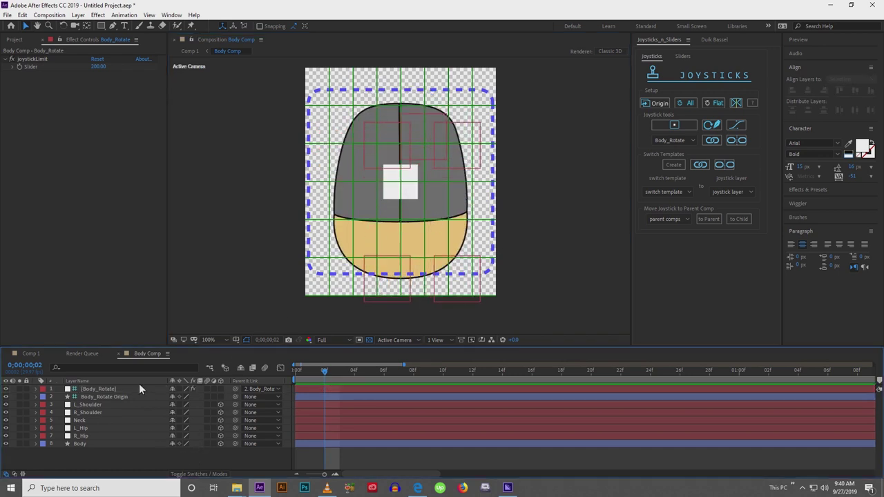
In Comp 1, draw a small tan-filled, black-outlined circle beside the upper left of the body with the Ellipse tool.
click(29, 353)
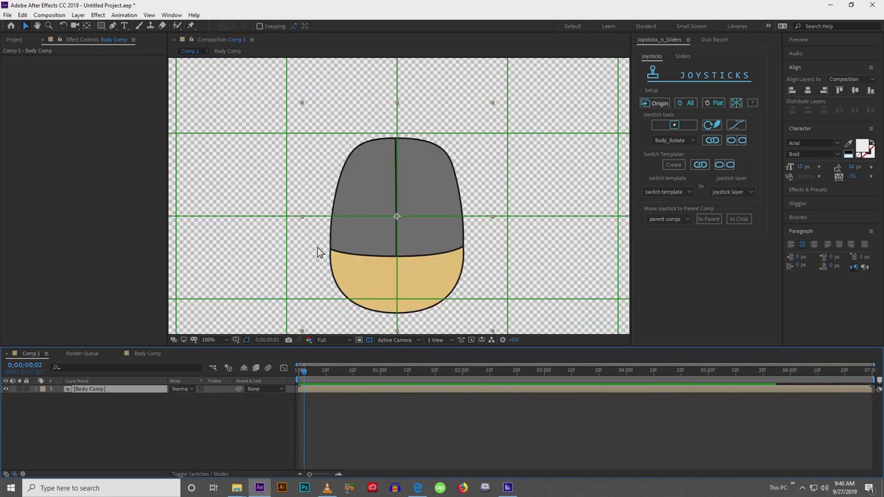
scroll(318, 252, down, 2)
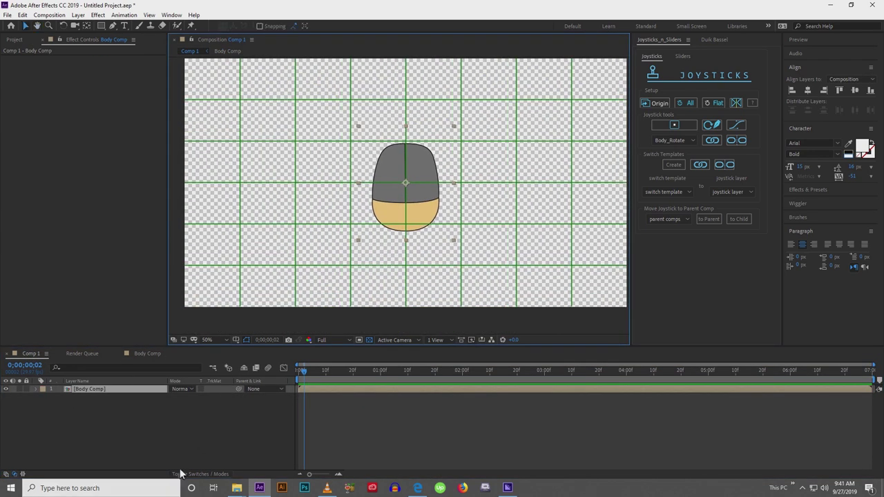
click(262, 276)
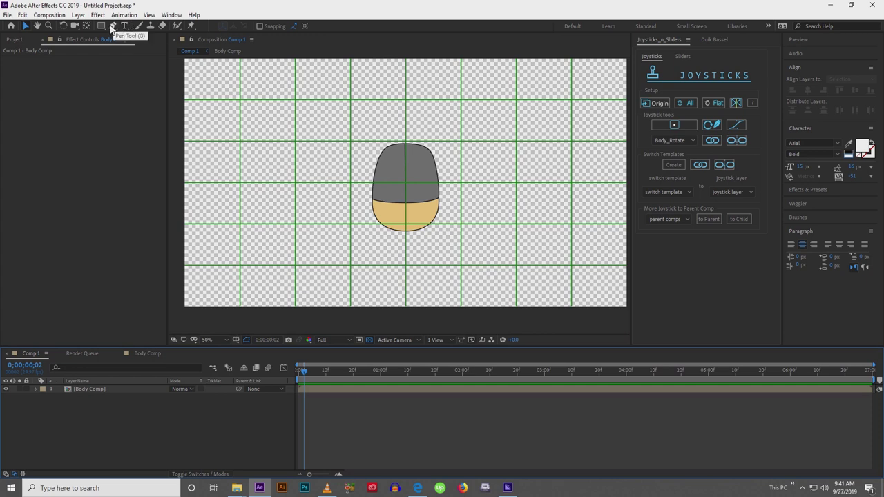
drag(103, 26, 136, 45)
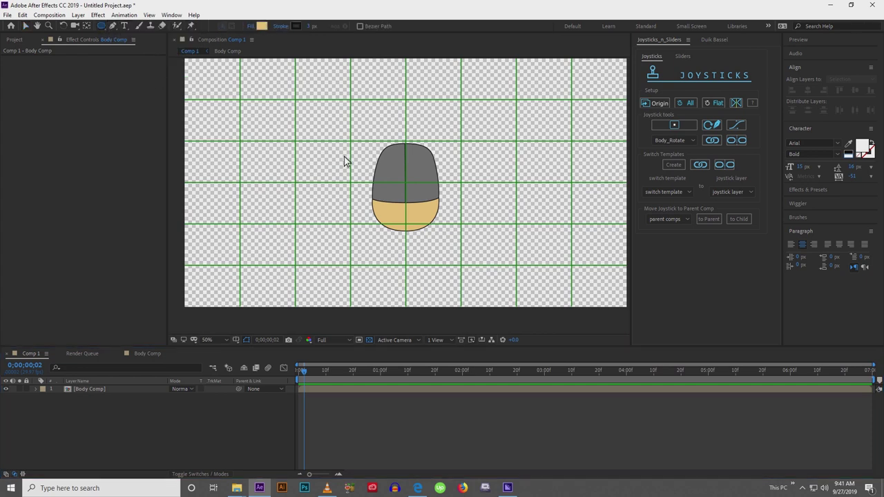
drag(346, 161, 353, 171)
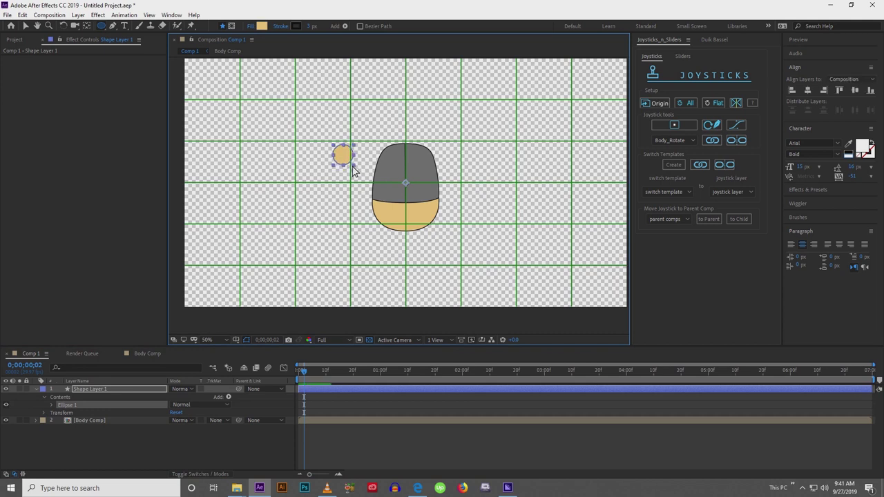
scroll(352, 170, up, 1)
drag(310, 140, 357, 171)
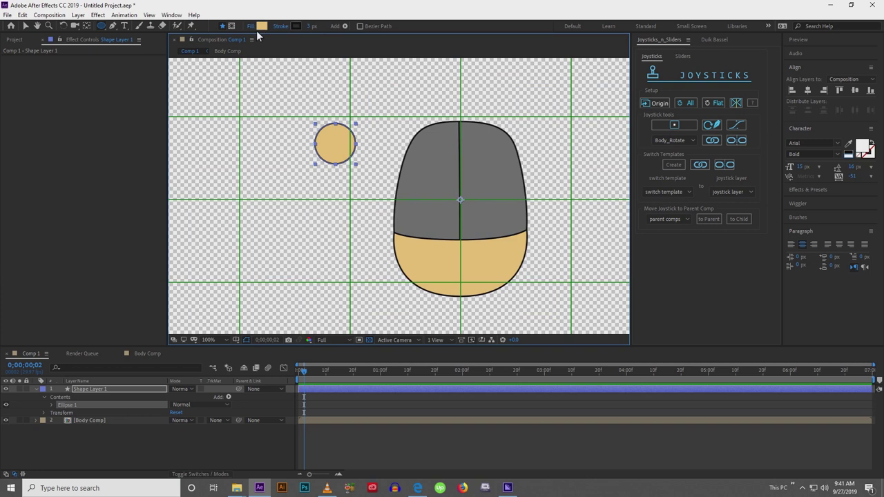
Move Shape Layer 1's anchor point to the centre of the tan circle.
key(v)
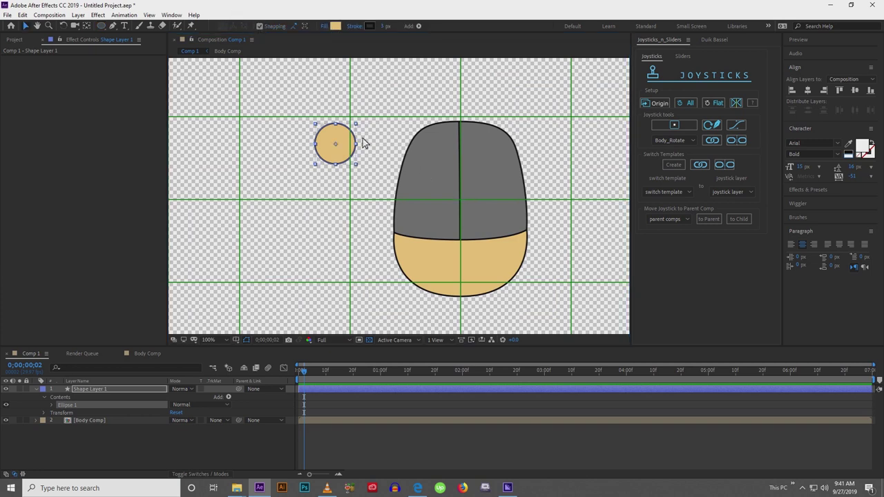
click(324, 397)
click(325, 389)
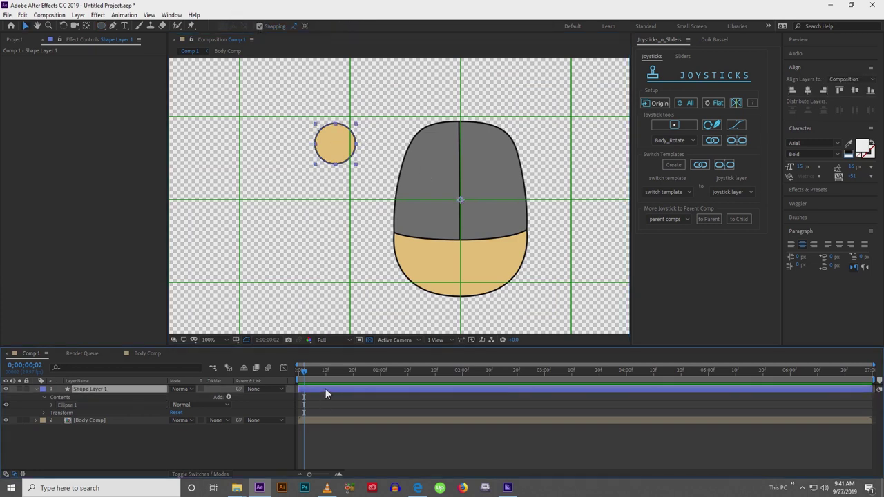
key(y)
drag(461, 205, 373, 174)
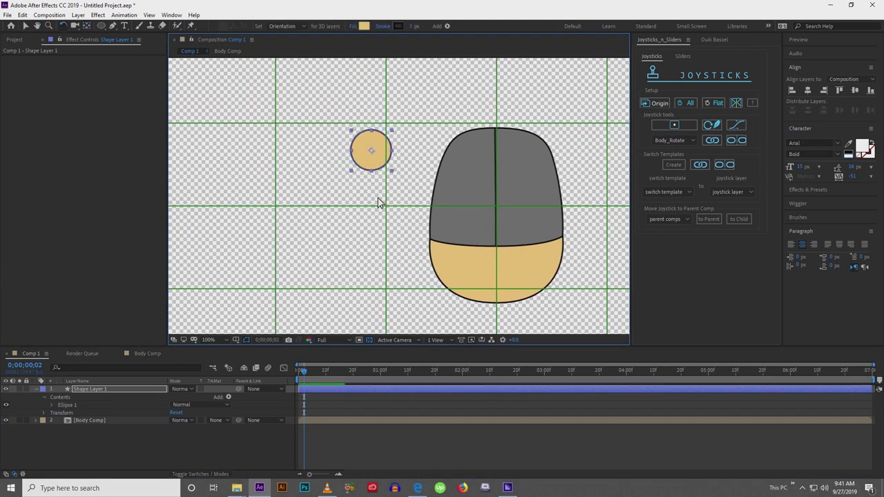
Duplicate the tan circle within Shape Layer 1 and place the copy a short distance to its left at the same height.
key(space)
drag(359, 164, 430, 180)
click(439, 181)
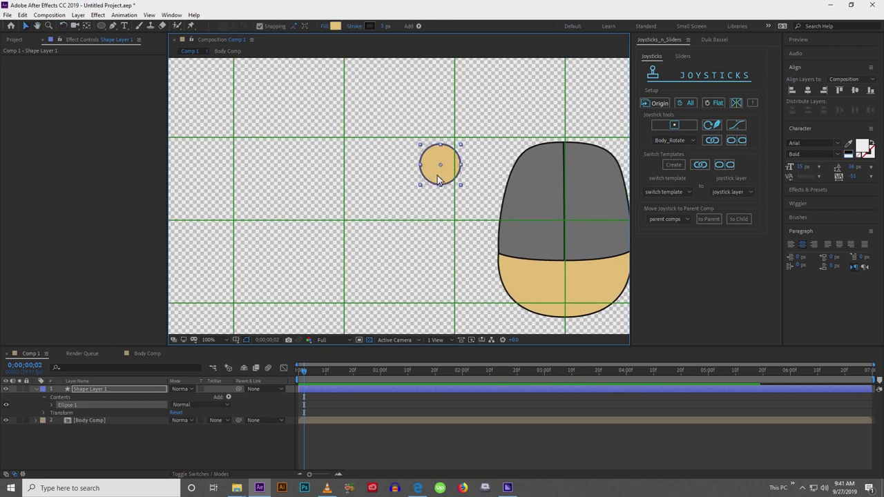
key(ctrl+d)
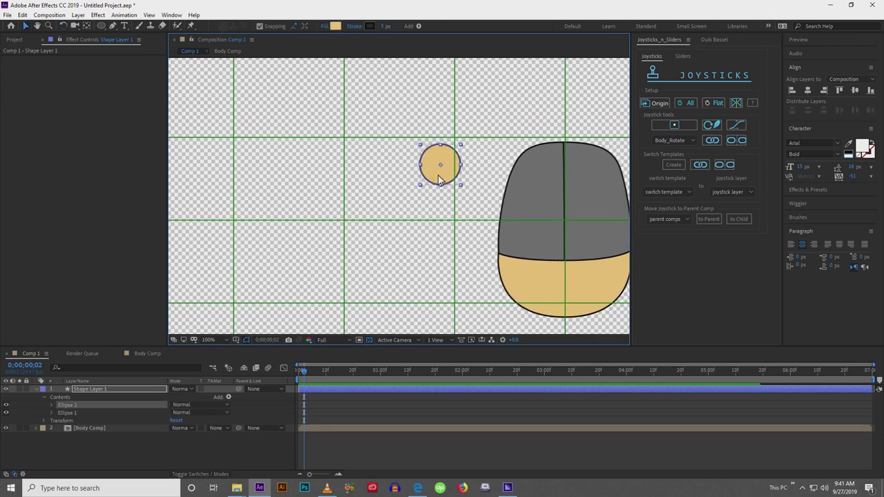
drag(439, 176, 341, 182)
click(453, 174)
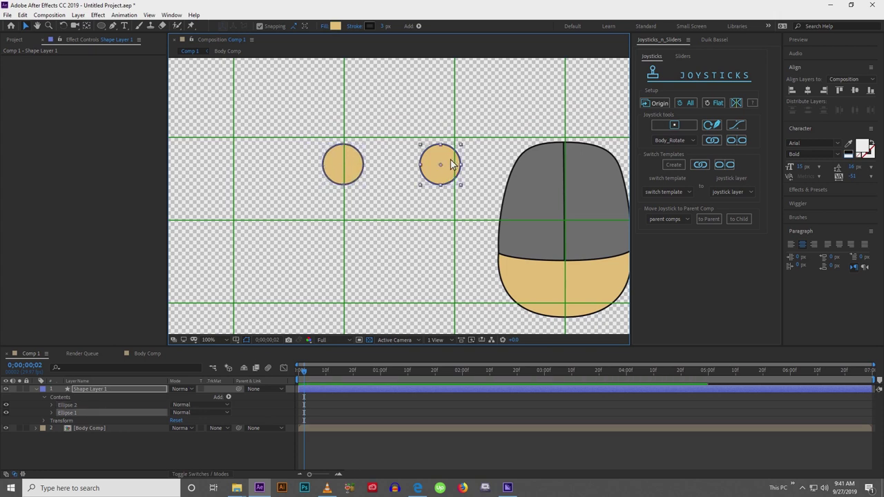
click(341, 173)
drag(341, 176, 356, 177)
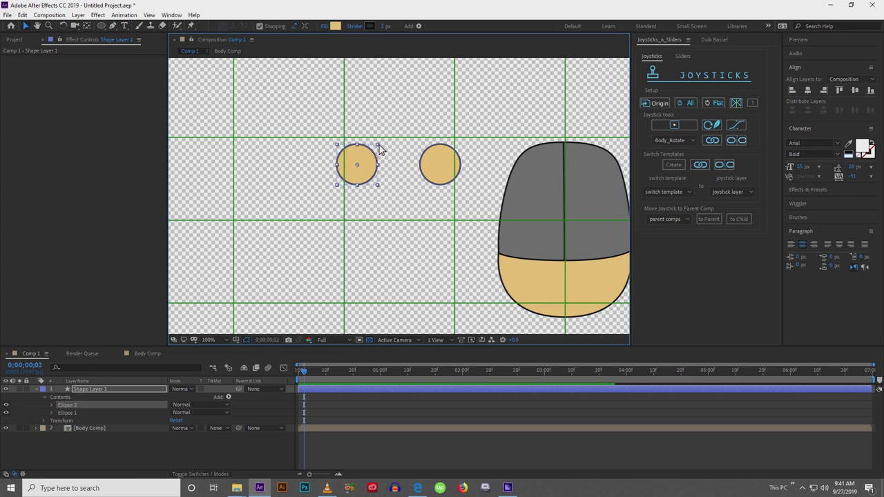
drag(377, 146, 375, 150)
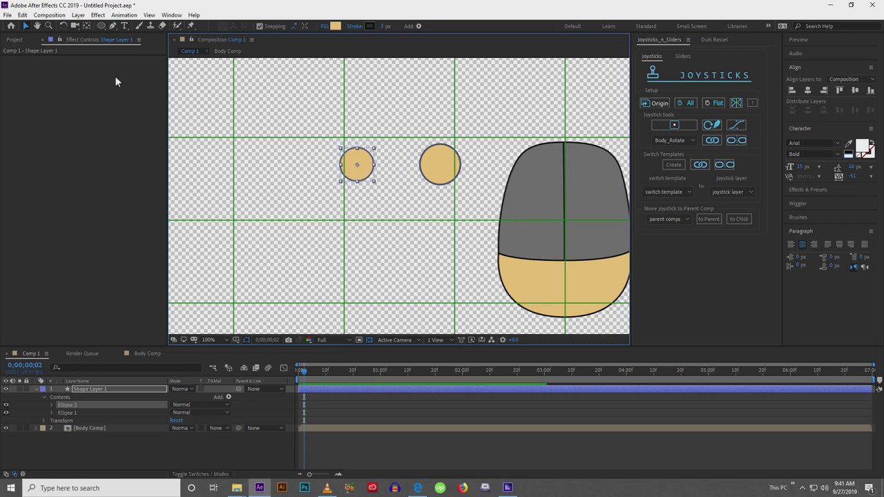
key(ctrl+z)
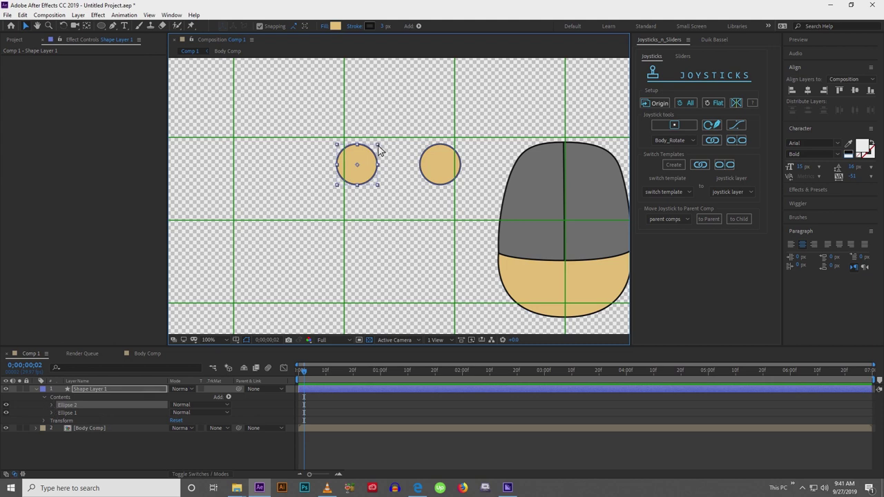
drag(379, 151, 397, 187)
Reduce the left circle's Ellipse Path size to 63 by 63.
click(53, 405)
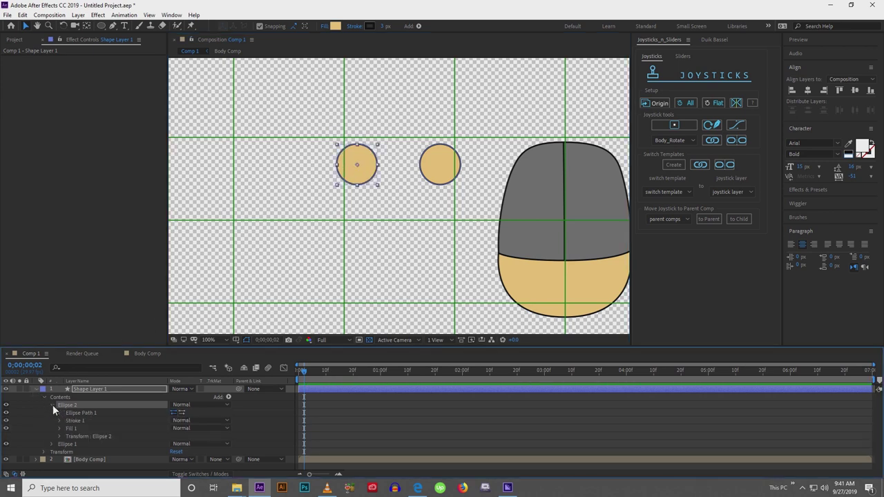
click(59, 413)
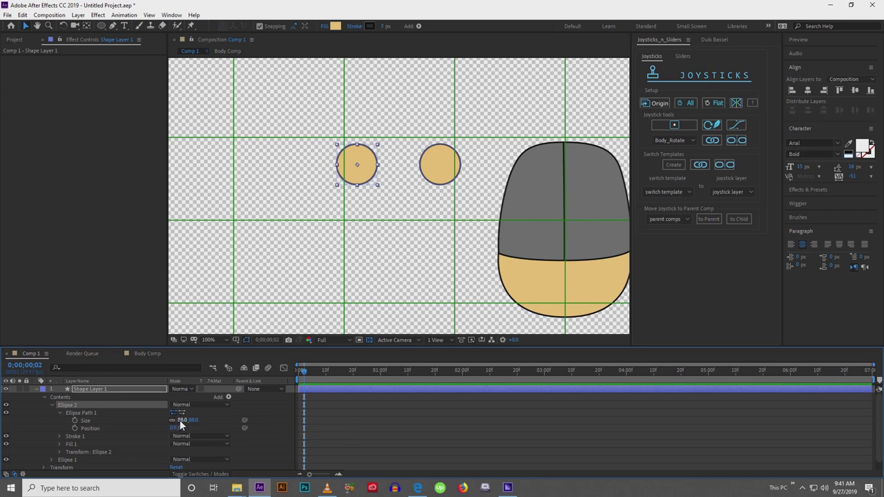
drag(182, 419, 174, 421)
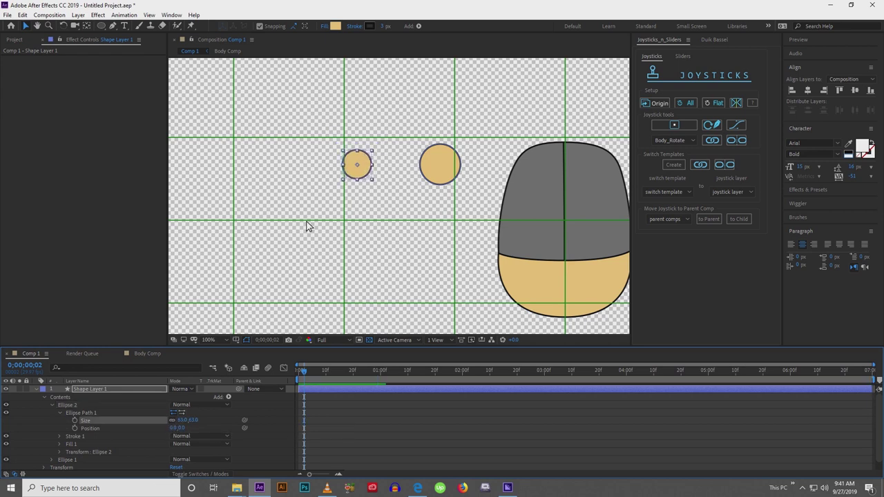
Draw a tapered four-point shape with the Pen tool, joining the top and bottom points of the two circles.
scroll(367, 169, up, 3)
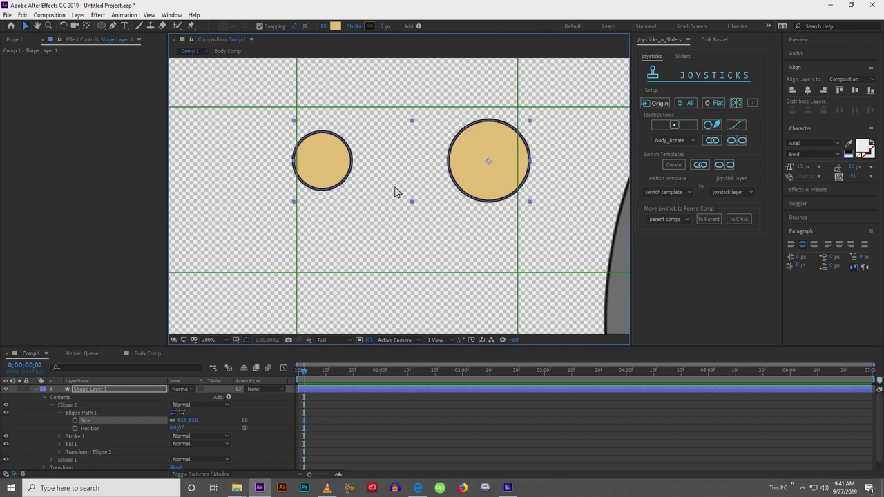
click(114, 26)
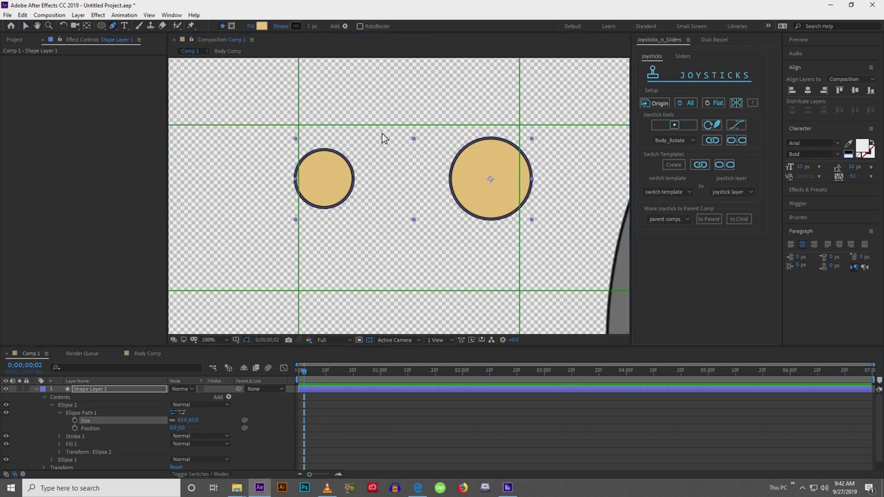
click(491, 139)
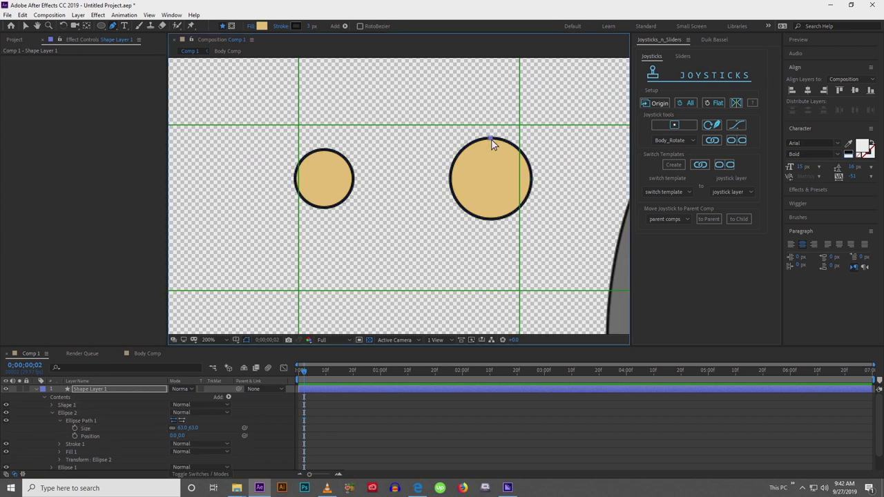
click(325, 150)
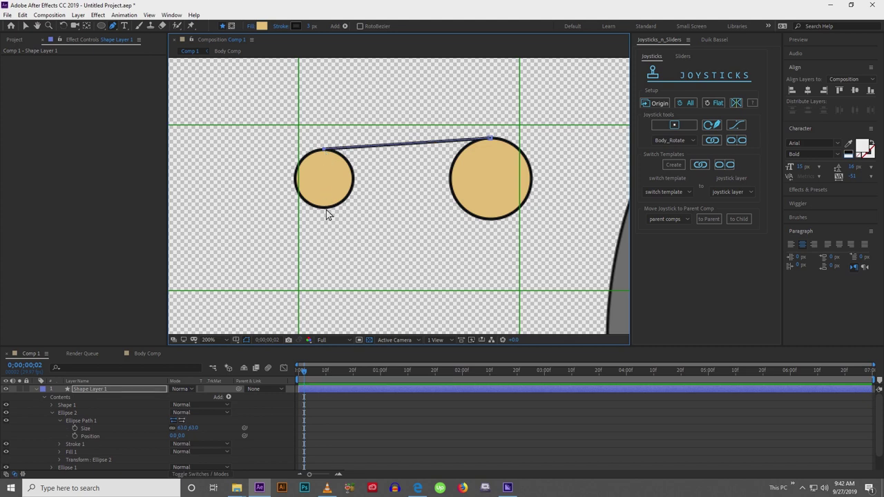
click(492, 221)
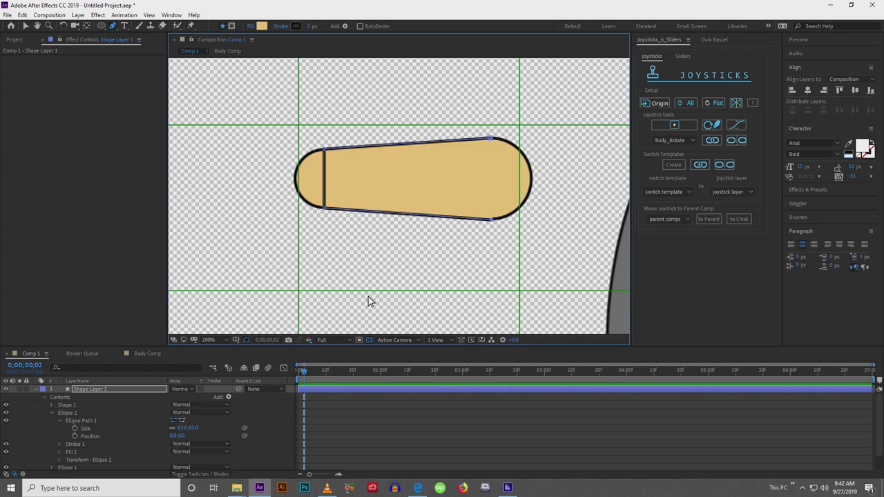
key(v)
Collapse Ellipse 2 and move Shape 1 between Ellipse 2 and Ellipse 1 in the layer's contents.
click(51, 413)
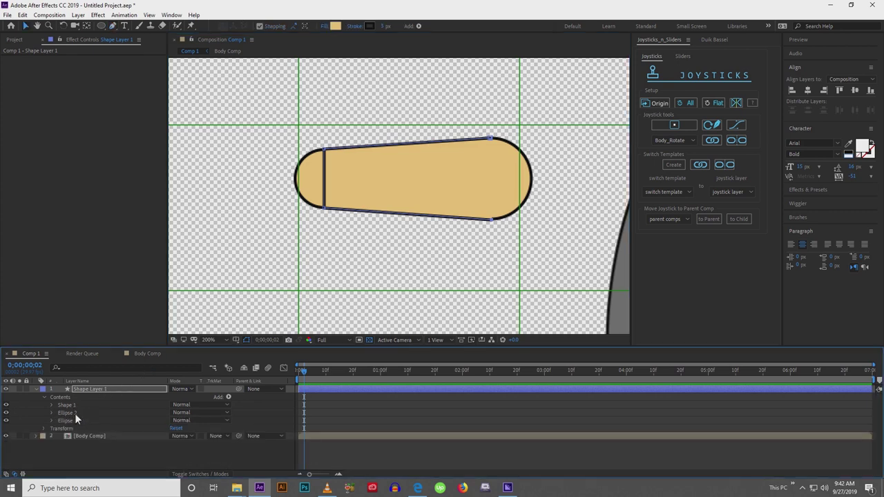
click(67, 406)
drag(69, 405, 72, 417)
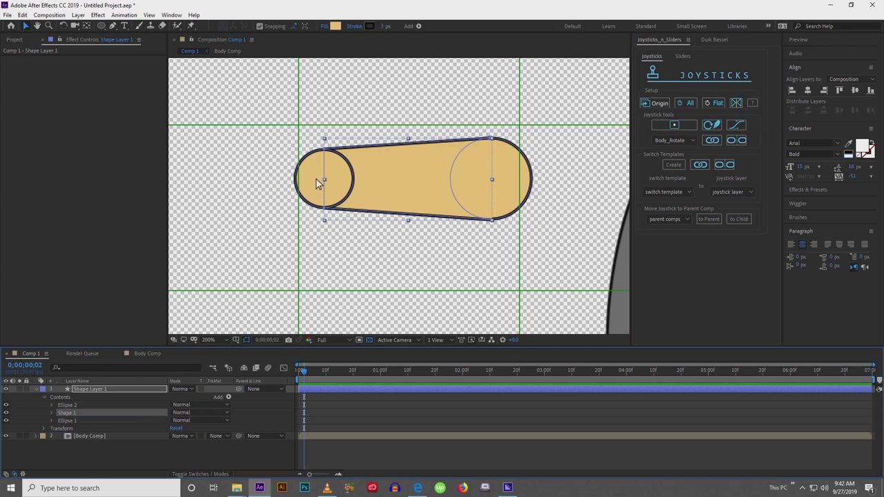
Add a Trim Paths operator to Ellipse 2, the smaller left circle.
click(318, 183)
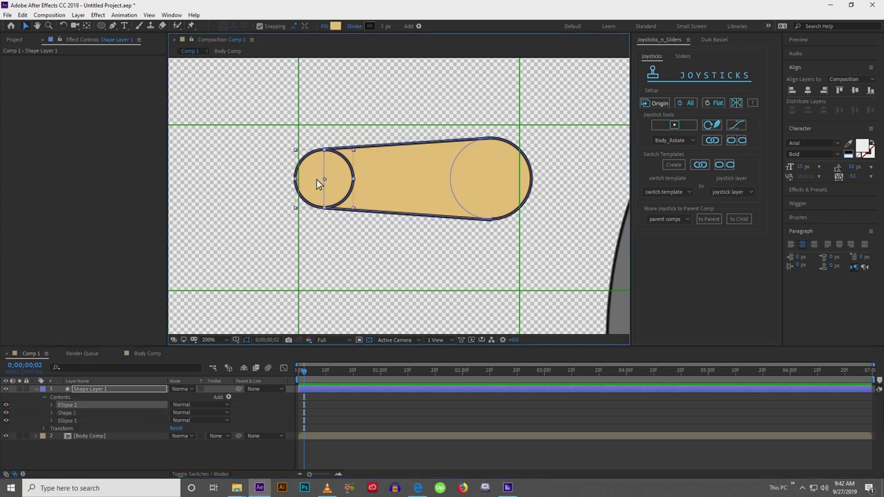
click(52, 405)
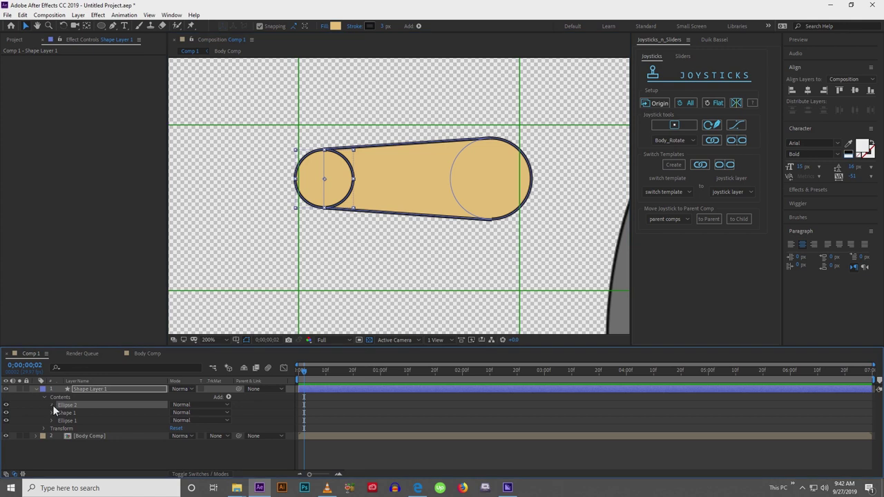
click(228, 397)
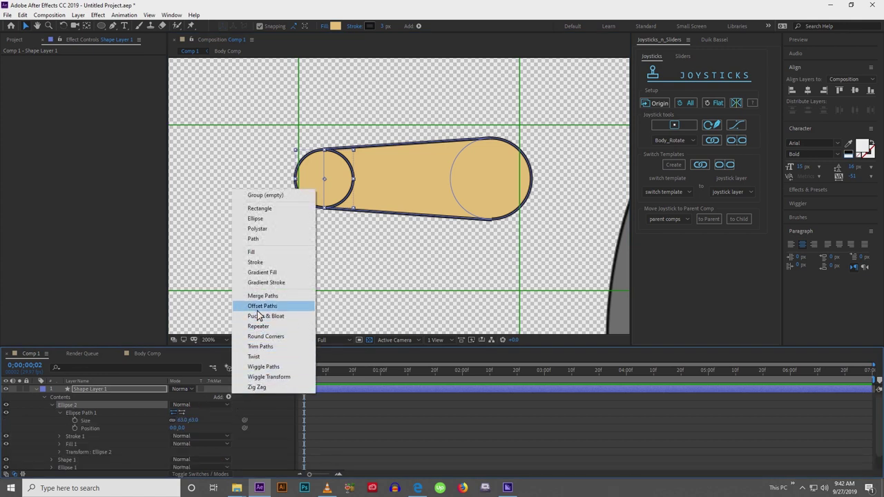
click(261, 346)
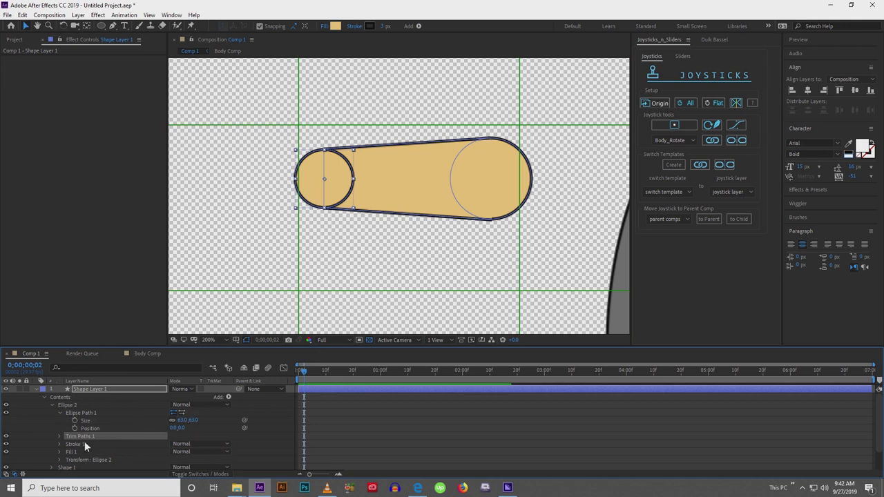
Set the Trim Paths start to 47% and offset to 5° so only the small circle's outer half is outlined, then collapse it.
click(59, 437)
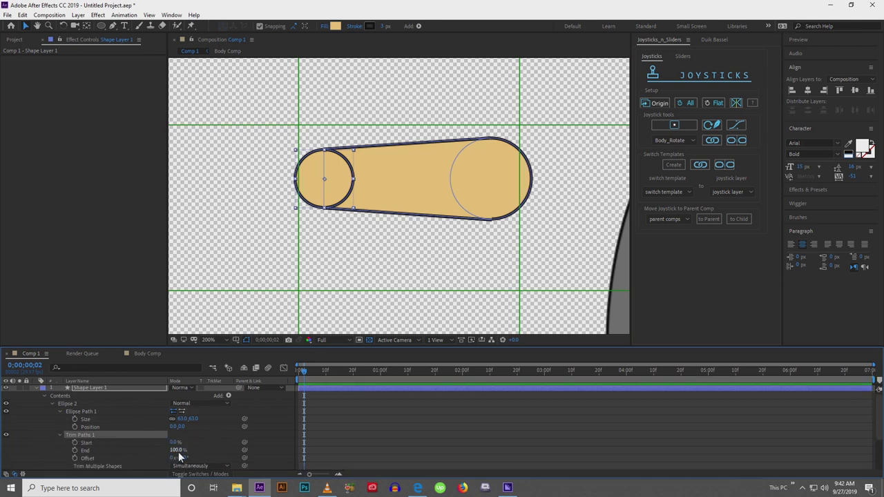
mouse_move(179, 454)
mouse_down()
mouse_move(171, 451)
mouse_move(189, 448)
mouse_up()
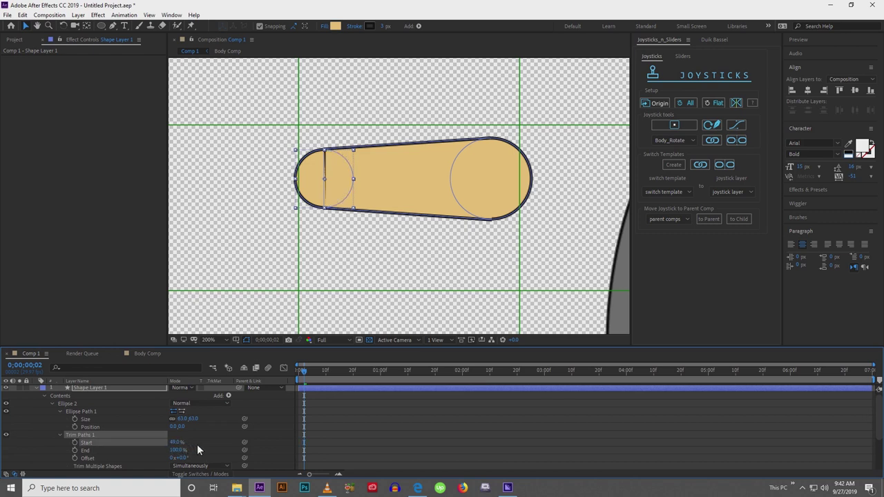
mouse_move(176, 450)
mouse_down()
mouse_move(186, 465)
mouse_move(178, 449)
mouse_up()
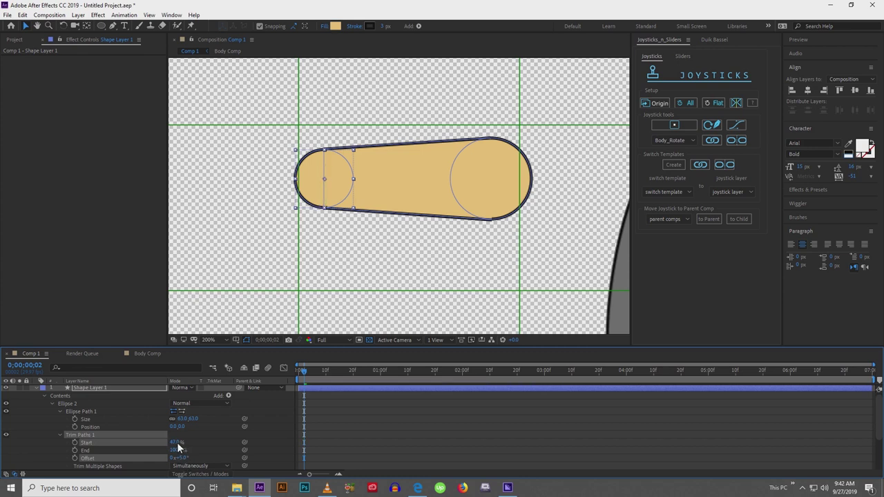
click(60, 436)
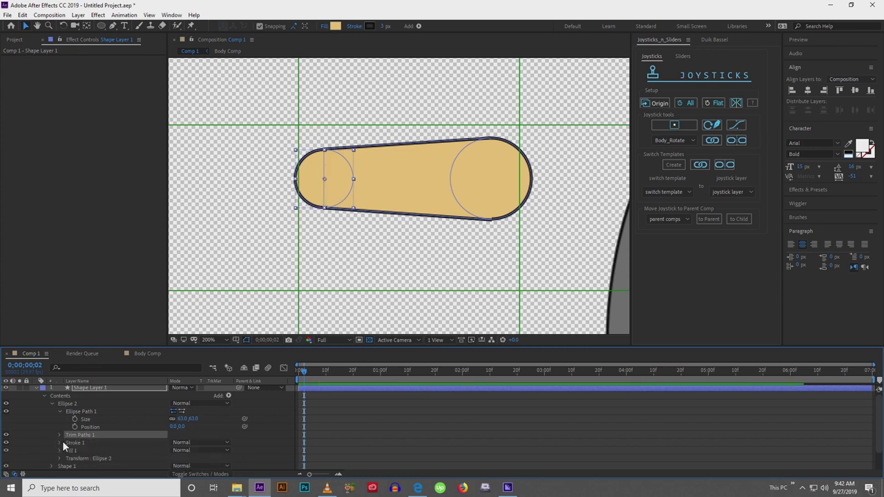
Set the line cap of Ellipse 2's stroke to Round Cap.
click(60, 442)
click(189, 442)
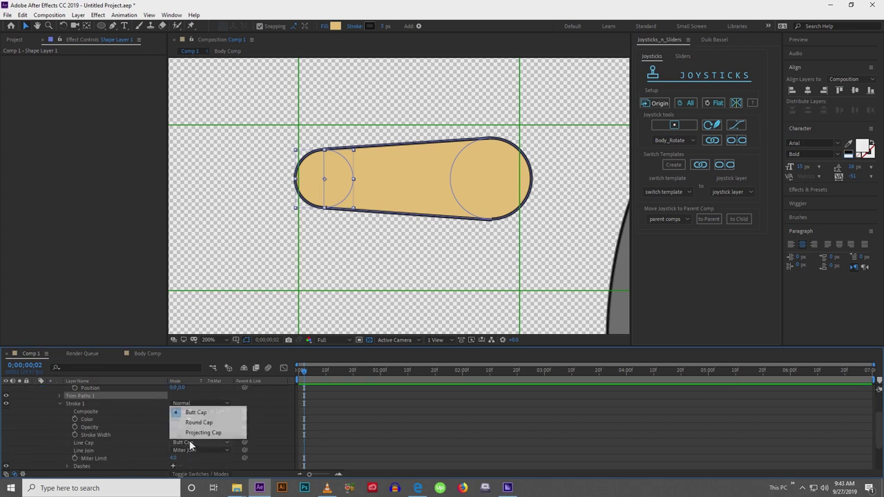
click(199, 422)
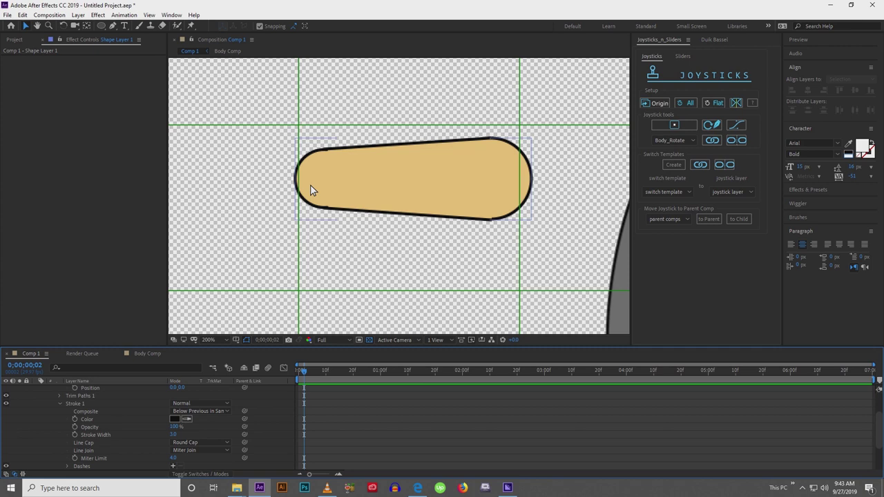
Nudge the lower-left vertex of the tapered connecting shape to line up with the small circle's outline.
scroll(310, 185, up, 1)
click(284, 218)
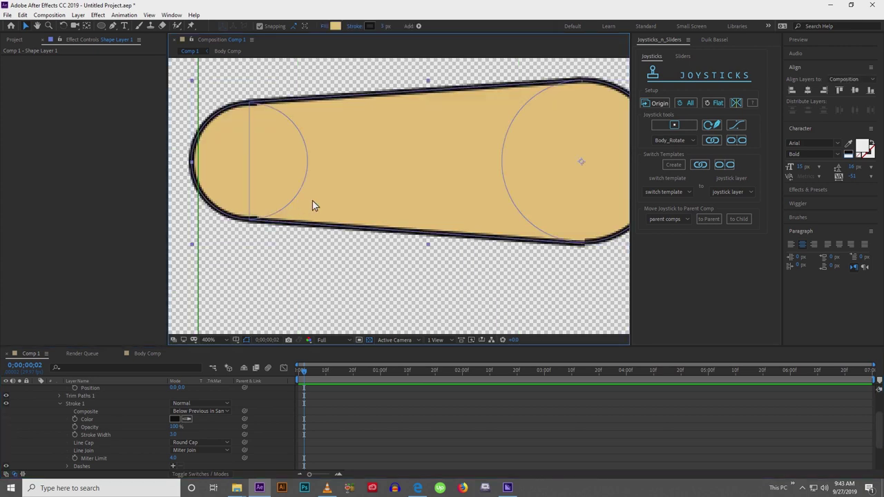
double_click(250, 223)
click(250, 223)
drag(251, 223, 249, 221)
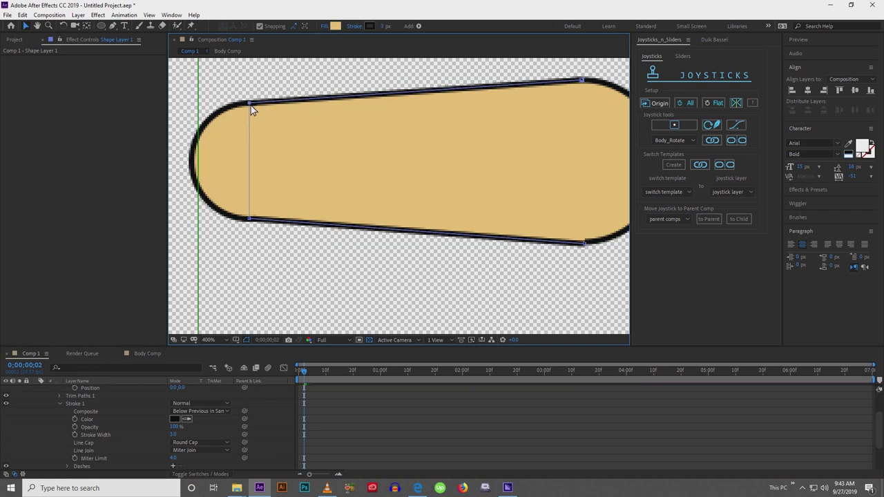
click(389, 419)
scroll(374, 288, down, 2)
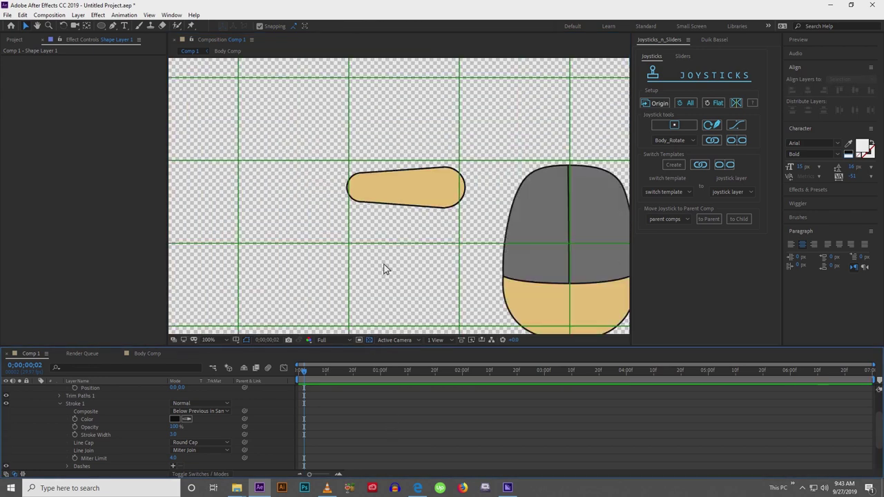
Nudge the lower-right vertex of the tapered connecting shape to line up with the large circle's outline.
click(399, 206)
key(period)
key(period)
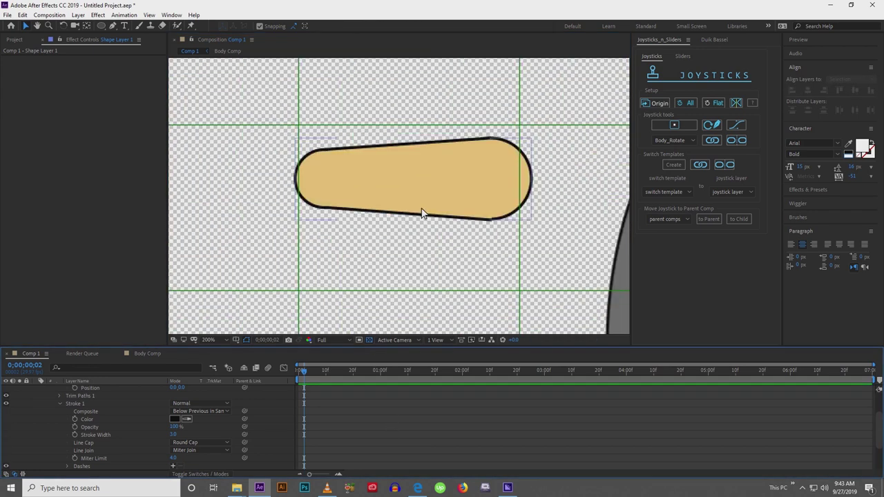
double_click(556, 247)
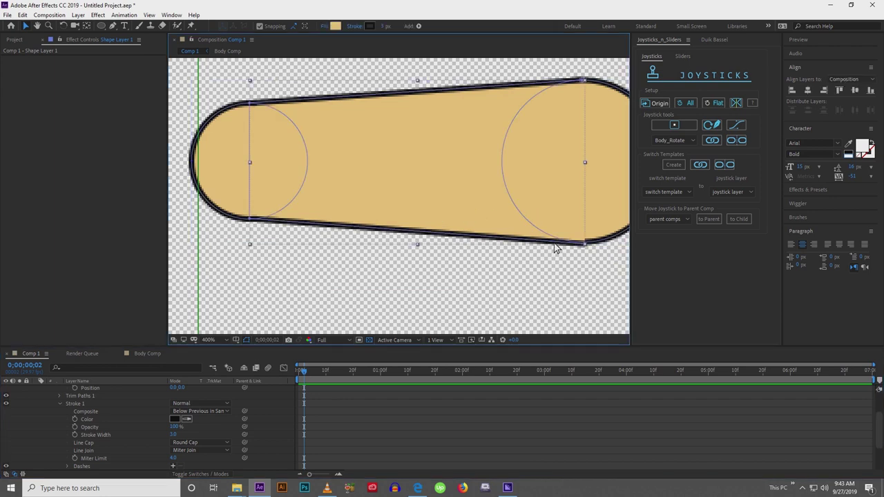
double_click(579, 250)
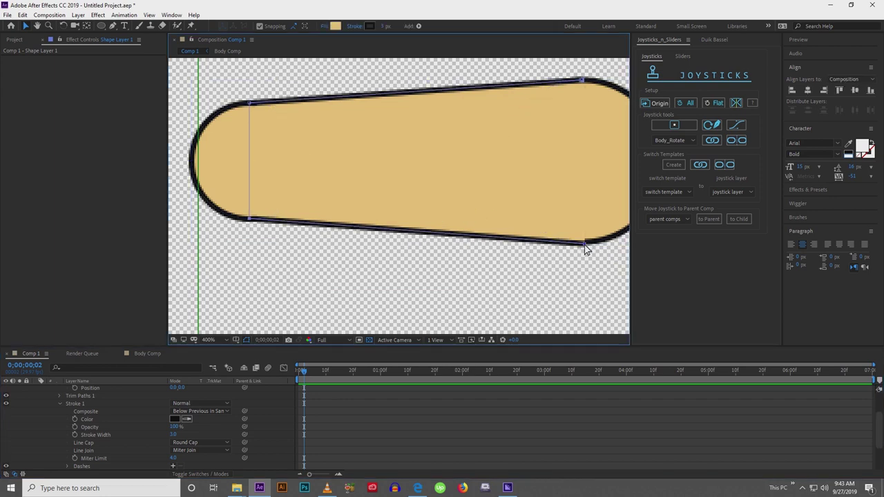
drag(585, 244, 584, 242)
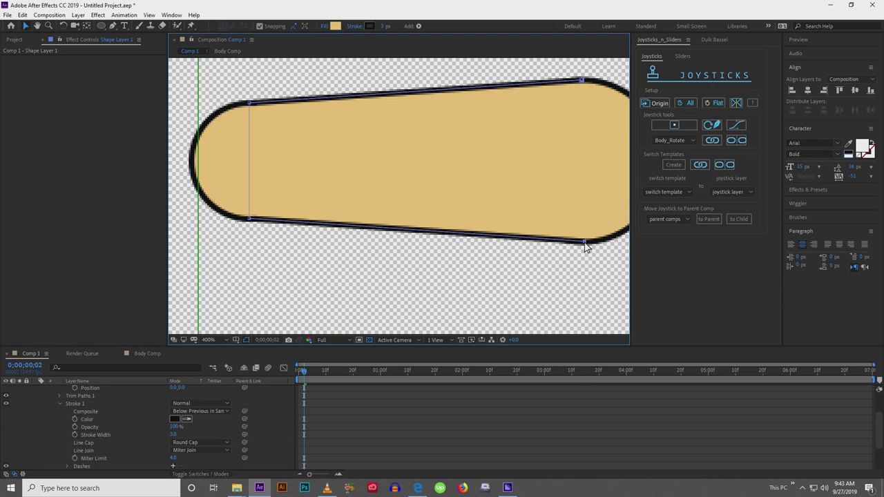
click(583, 82)
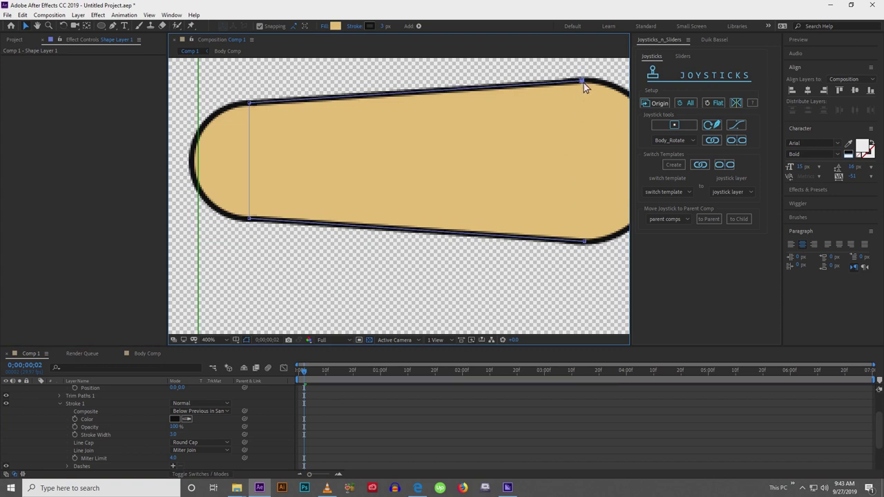
click(518, 291)
scroll(513, 285, down, 1)
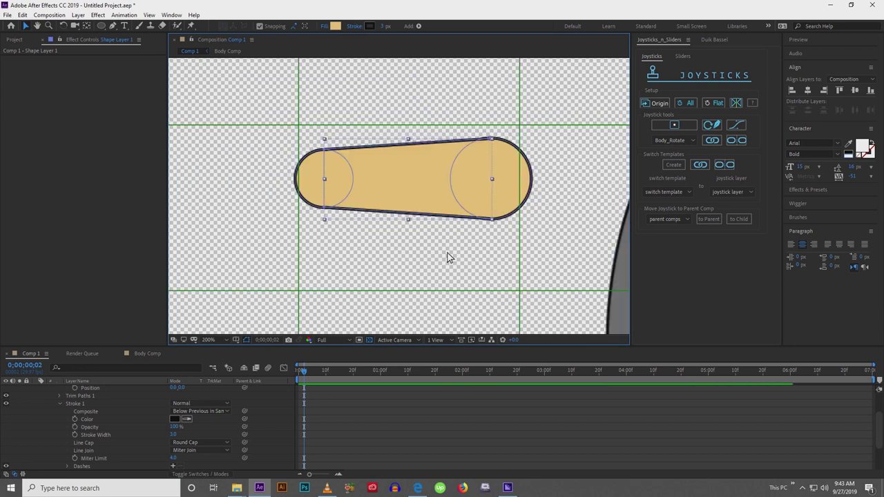
Test-rotate the limb on Shape Layer 1 about its anchor in the large end.
click(404, 173)
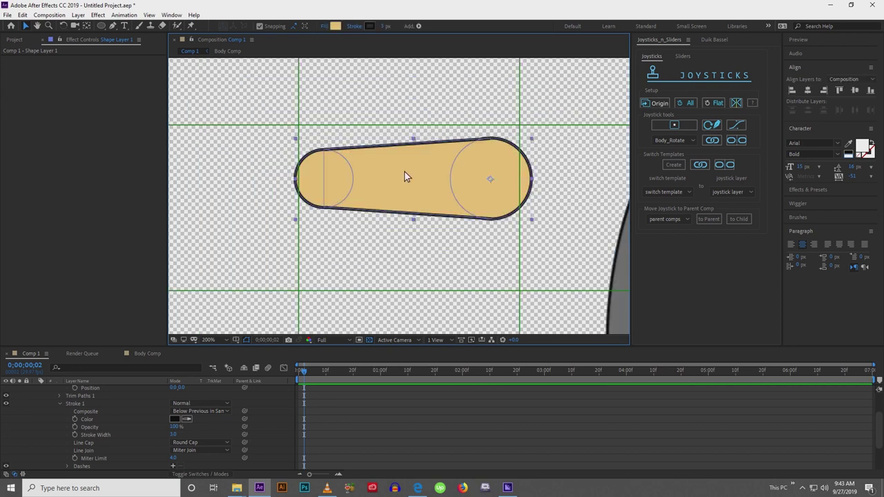
key(w)
drag(404, 170, 416, 199)
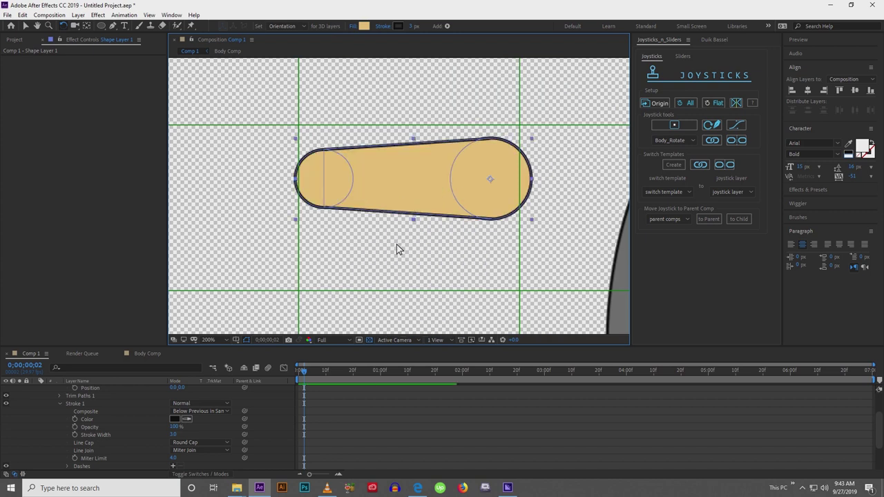
click(385, 299)
Duplicate Shape Layer 1, overlap the copy's large end with the original's small end, and stack the copy beneath Shape Layer 1.
scroll(63, 405, up, 3)
key(v)
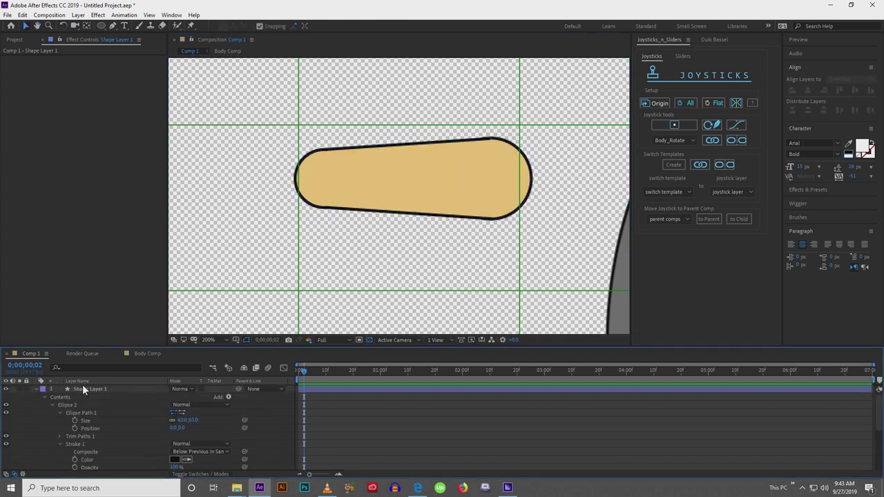
click(83, 389)
click(37, 390)
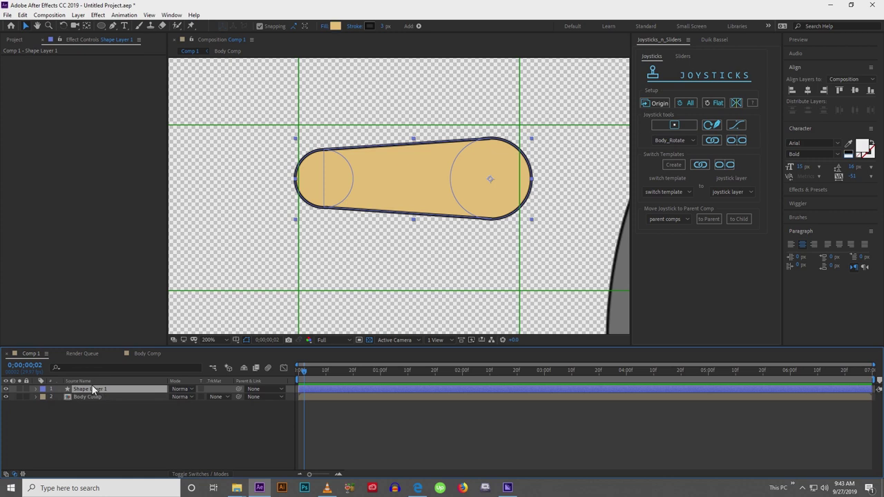
click(89, 382)
key(ctrl+d)
drag(484, 195, 343, 187)
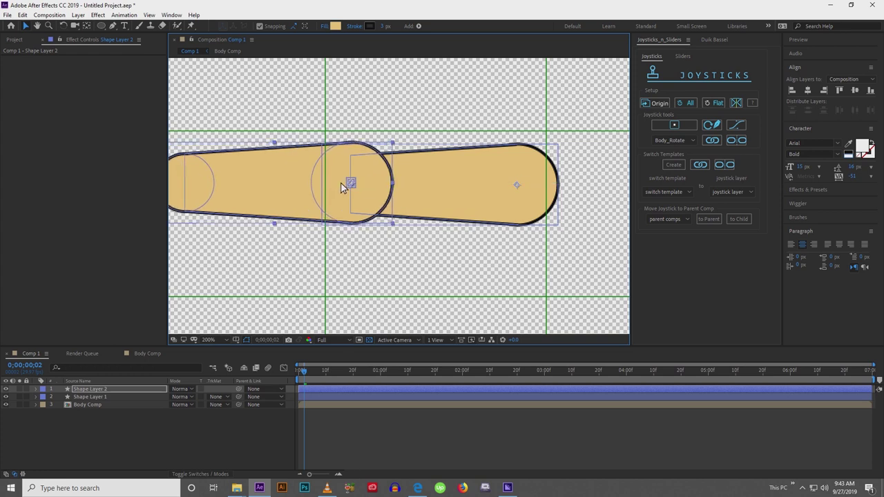
drag(81, 396, 85, 394)
Test-rotate Shape Layer 2 about the joint between the two limb segments.
key(w)
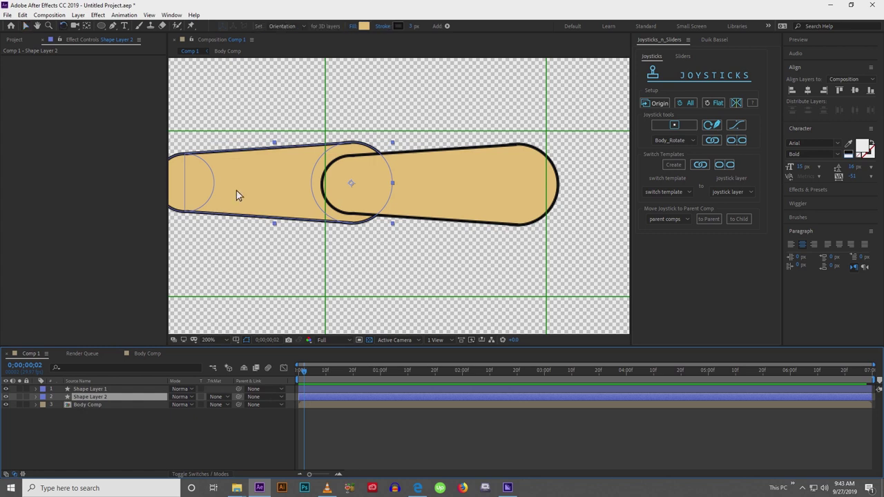
drag(237, 193, 349, 223)
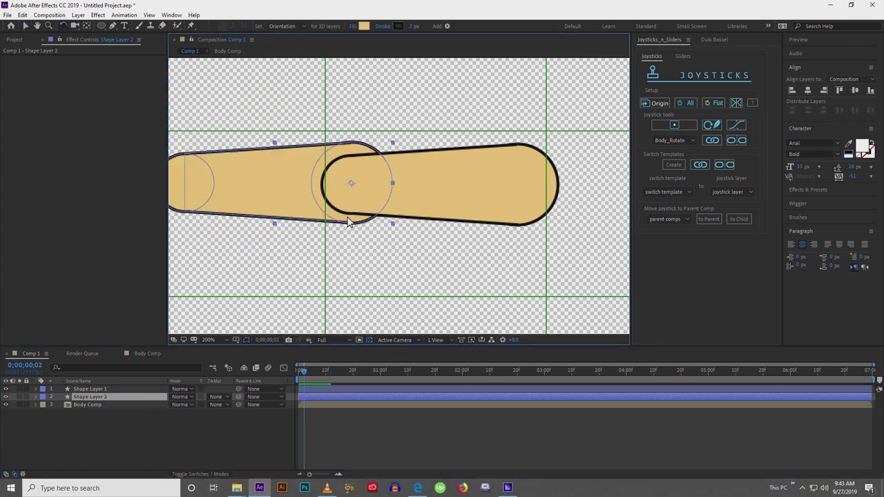
key(v)
Nudge Shape Layer 2 so its anchor point sits at the centre of the upper segment's small end.
click(306, 194)
drag(306, 198, 307, 196)
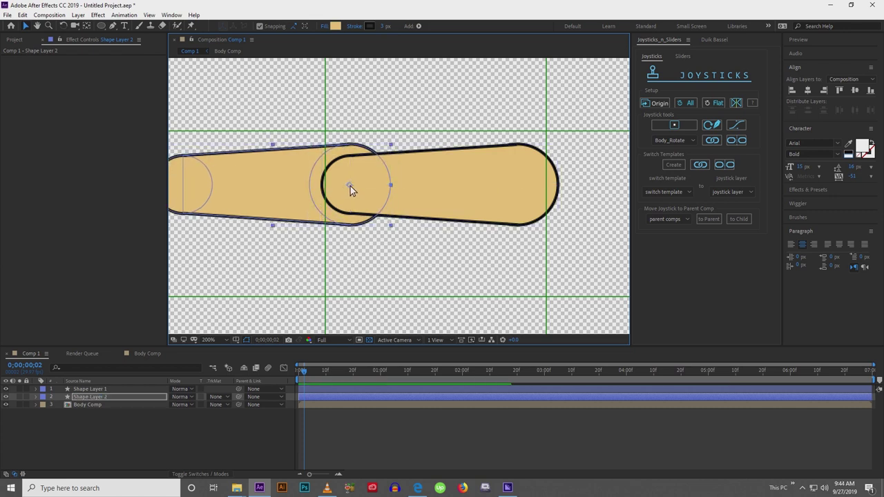
drag(350, 185, 350, 185)
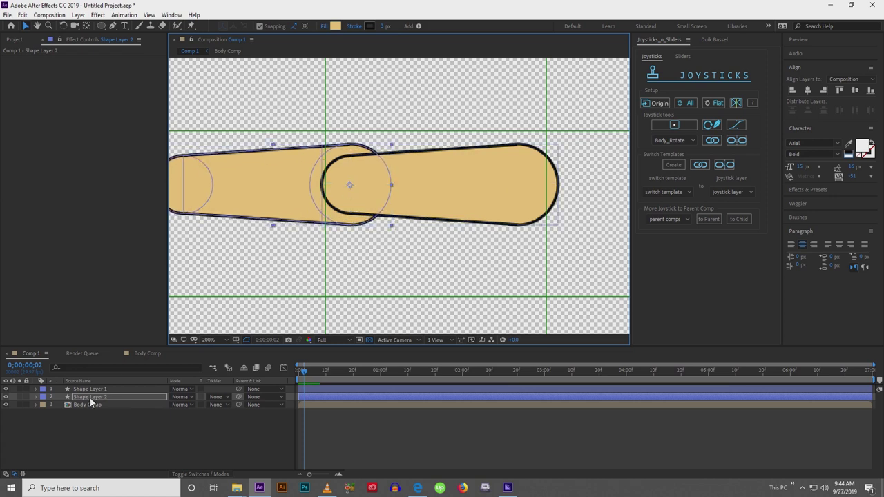
Collapse Ellipse 2 in Shape Layer 1 and hide that layer's Shape 1 and Ellipse 1 groups.
click(35, 389)
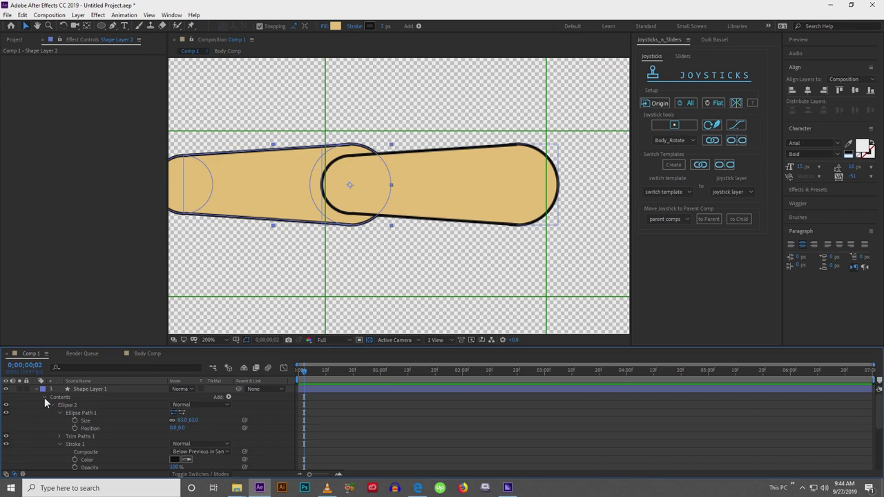
click(44, 398)
click(44, 398)
click(51, 405)
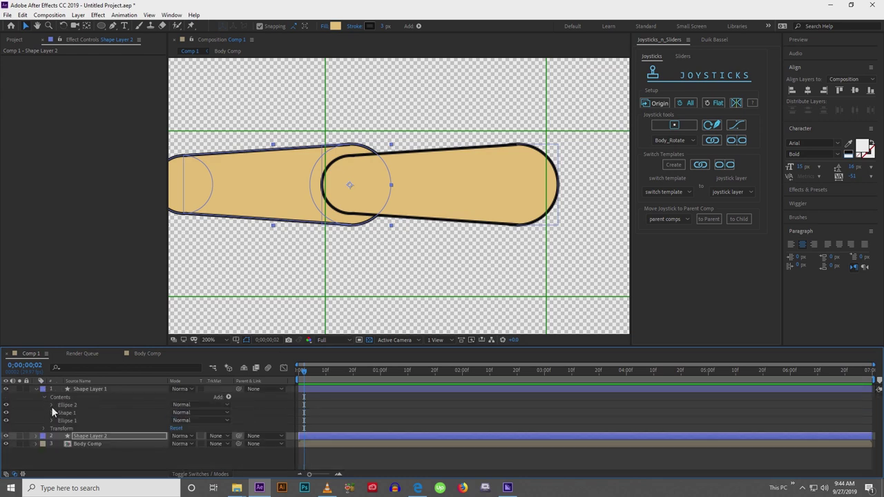
click(7, 417)
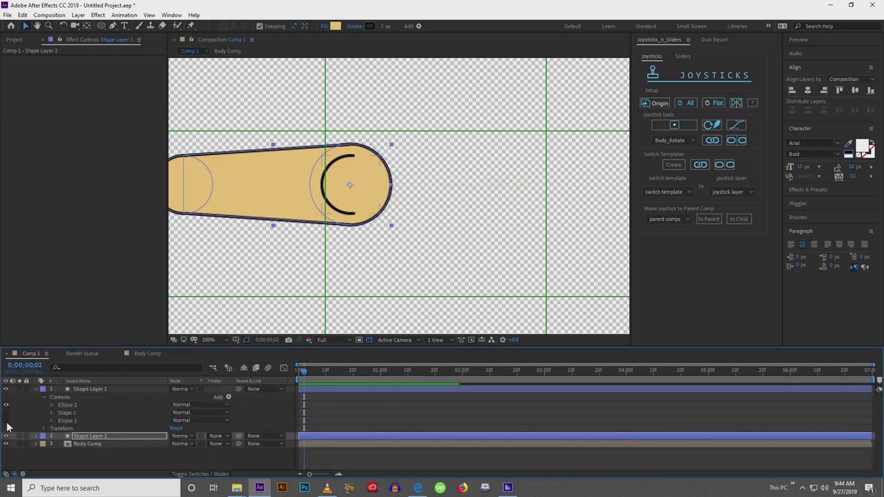
Centre Shape Layer 2's anchor point on the visible half-circle and test the segment's rotation.
drag(303, 182, 351, 186)
click(308, 197)
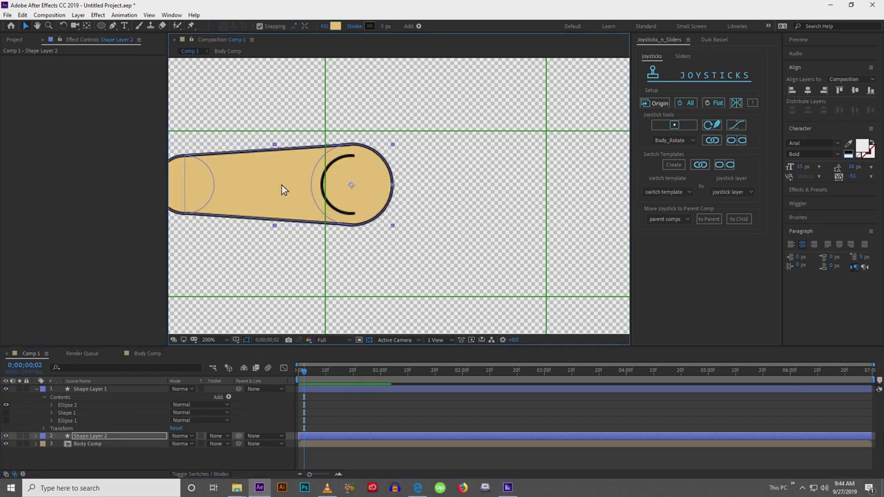
key(w)
mouse_move(282, 185)
mouse_down()
mouse_move(312, 221)
mouse_move(295, 136)
mouse_move(270, 185)
mouse_up()
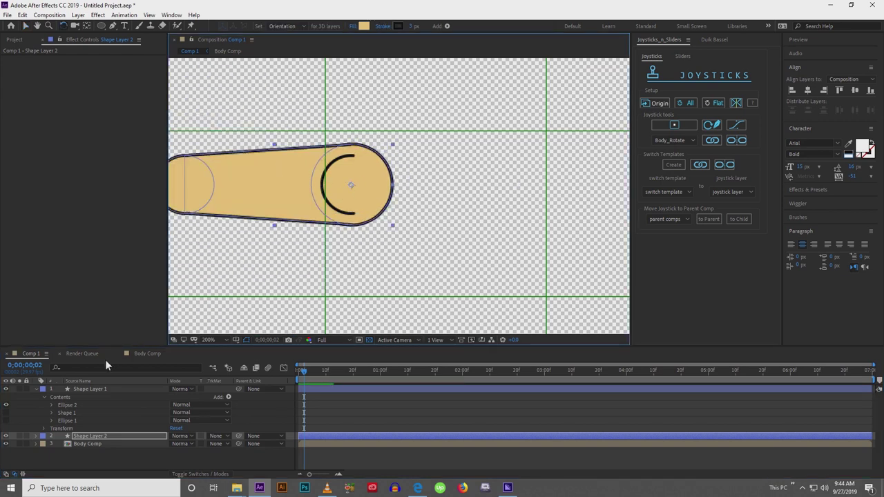
Set the size of Ellipse 1 in Shape Layer 2 to 63, matching Ellipse 2 in Shape Layer 1.
click(61, 406)
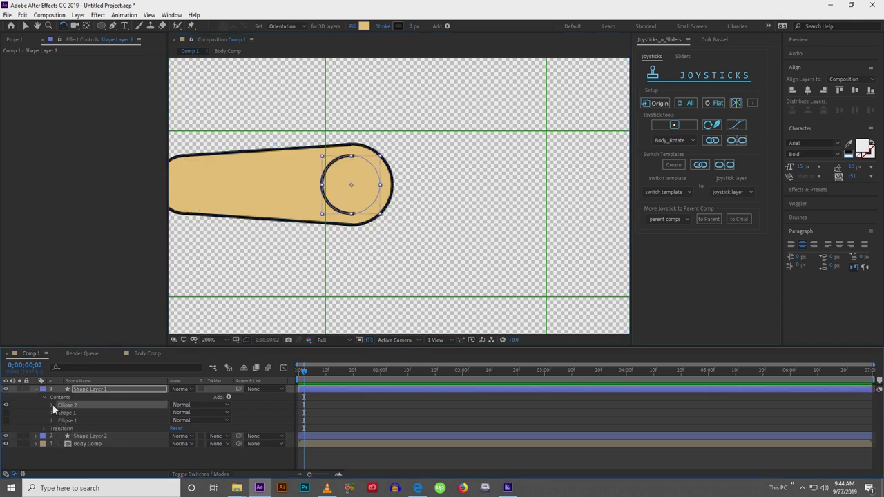
click(51, 405)
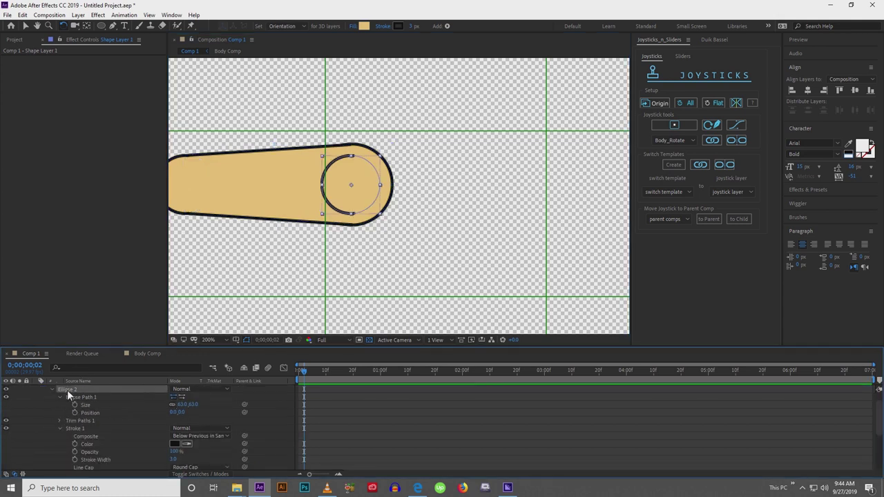
scroll(46, 397, up, 2)
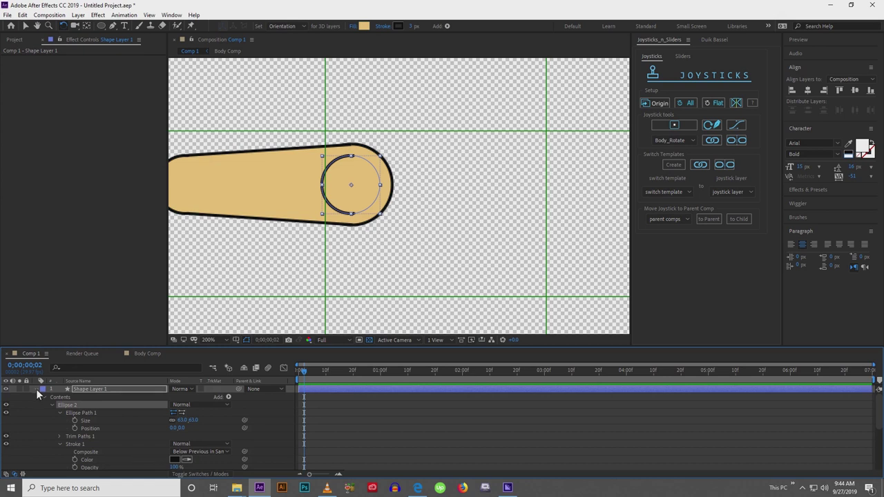
click(36, 390)
click(46, 398)
click(36, 397)
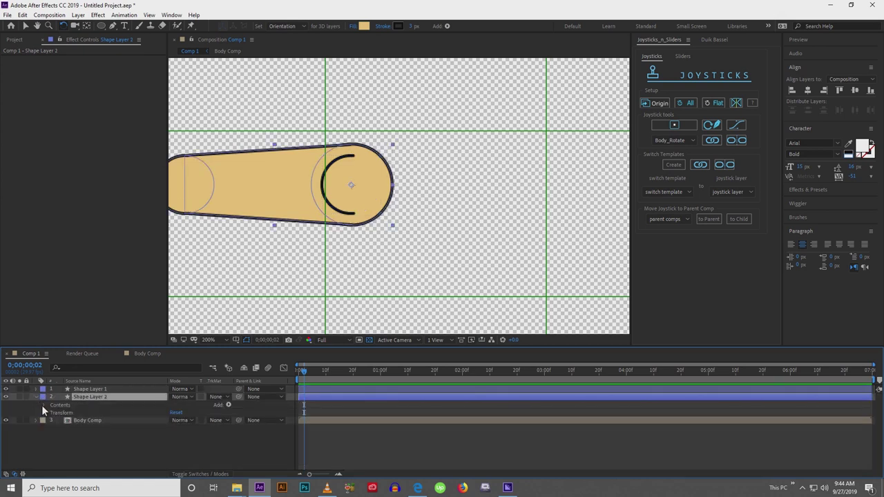
click(44, 405)
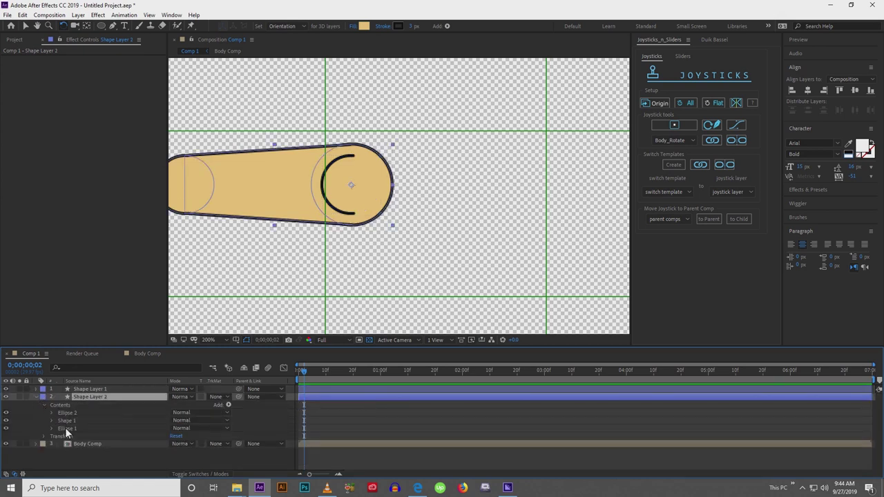
click(65, 427)
click(51, 429)
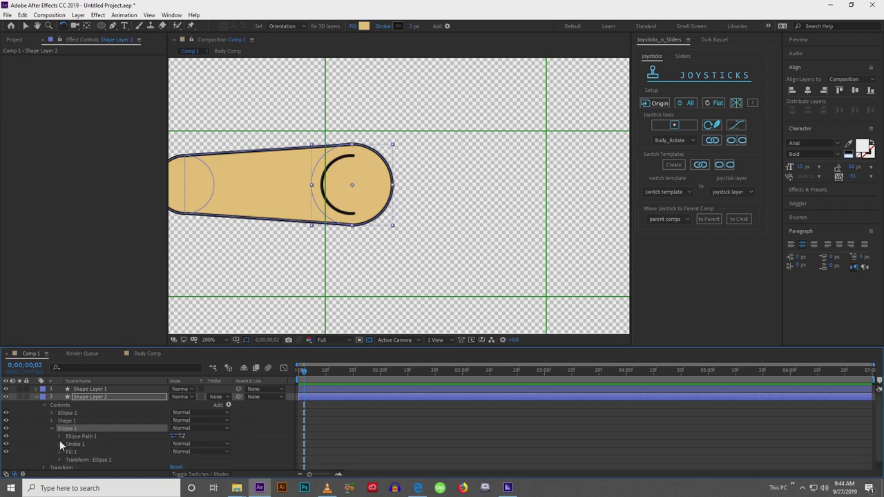
click(60, 438)
click(184, 445)
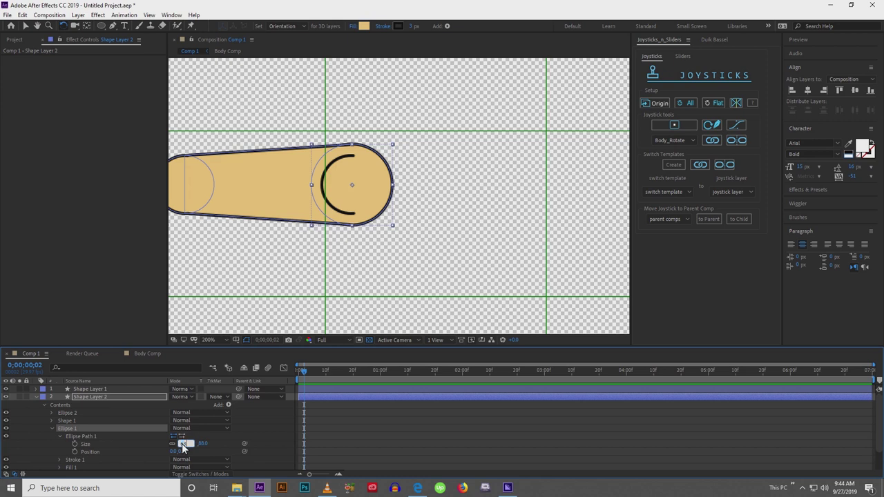
text(63)
key(Return)
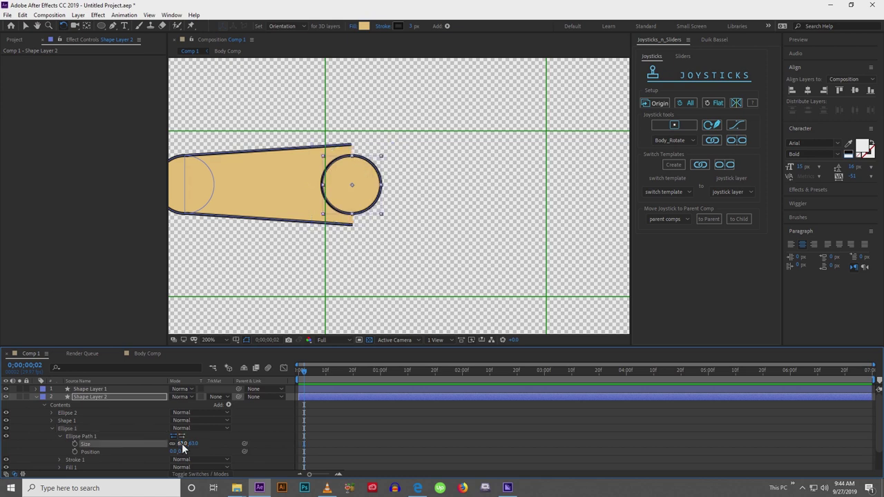
Collapse Ellipse 1 in Shape Layer 2 and hide it.
click(52, 429)
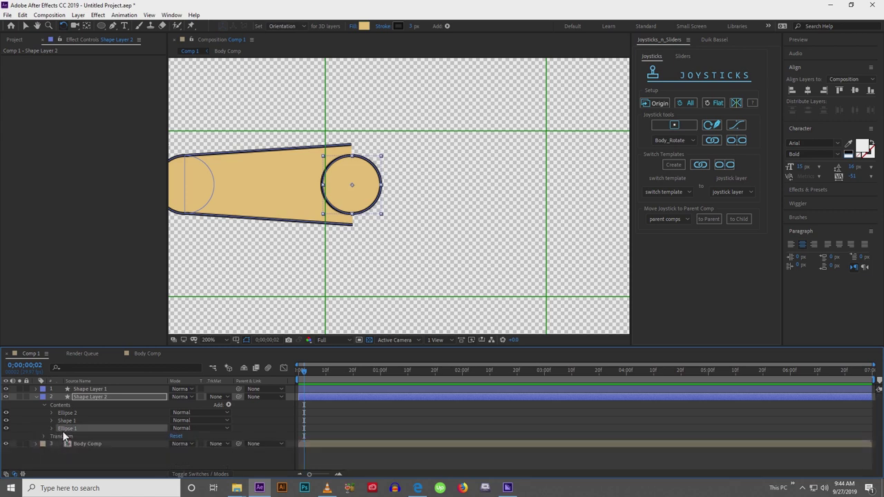
click(6, 429)
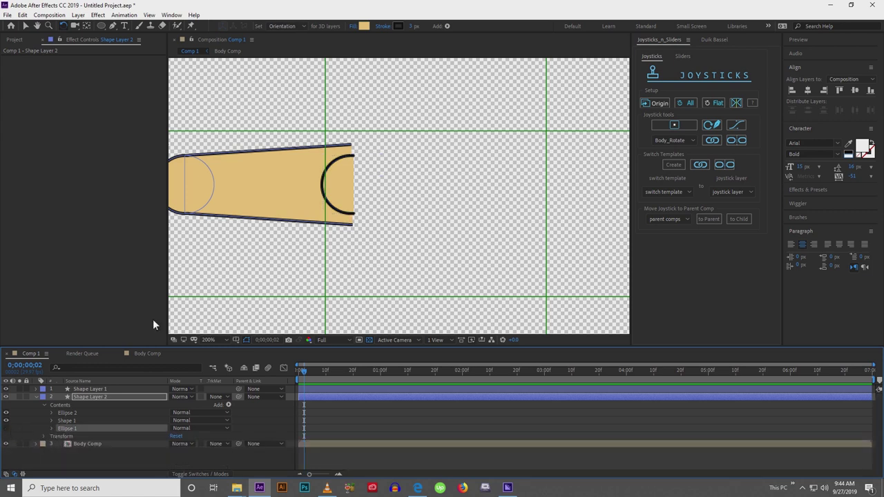
Move the two wide-end corner points of Shape Layer 2's Shape 1 path onto the ends of the joint half-circle.
key(v)
double_click(280, 151)
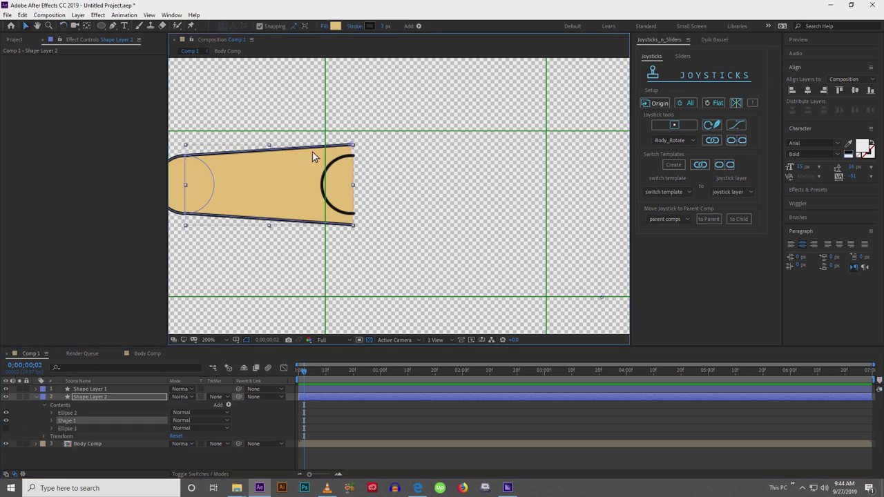
click(331, 148)
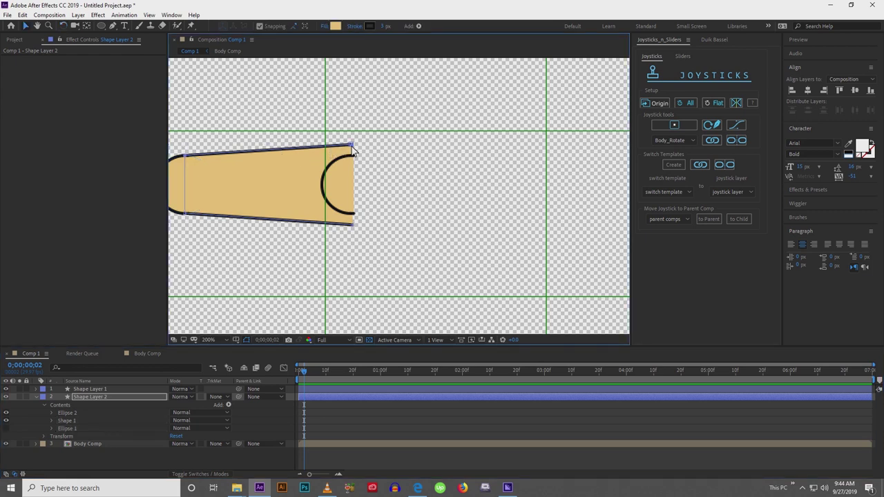
drag(352, 147, 352, 158)
drag(353, 228, 375, 235)
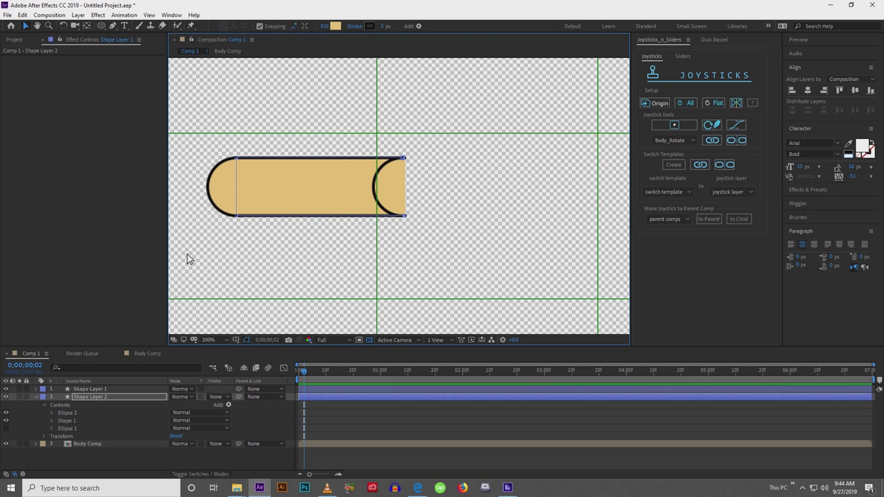
Place Shape Layer 2 above Shape Layer 1 and set the size of its Ellipse 2 to 53.
drag(90, 399, 92, 389)
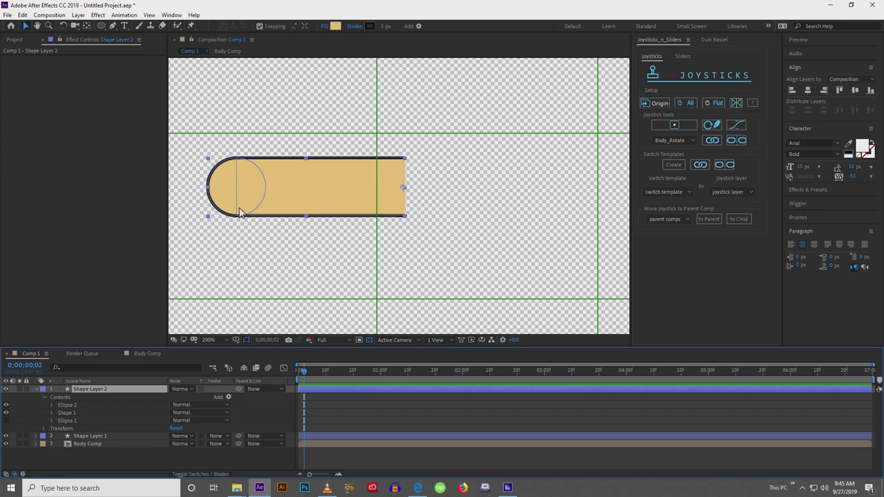
drag(229, 200, 264, 207)
double_click(263, 206)
click(51, 405)
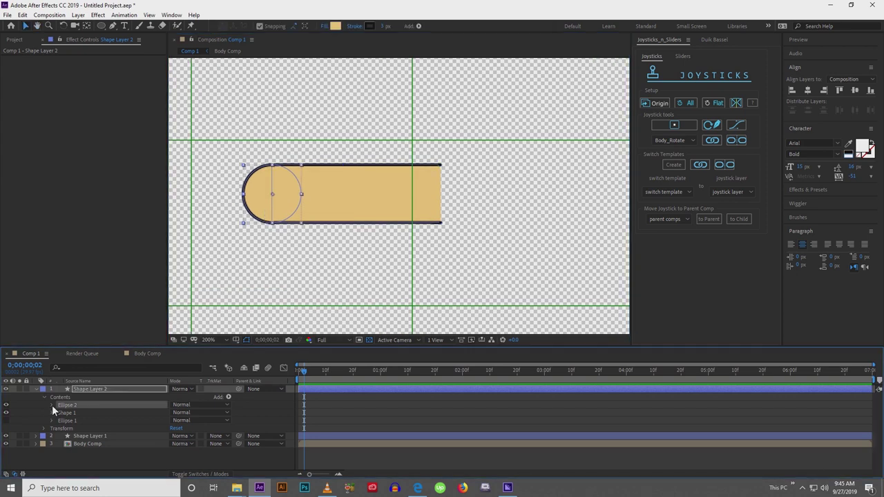
click(60, 413)
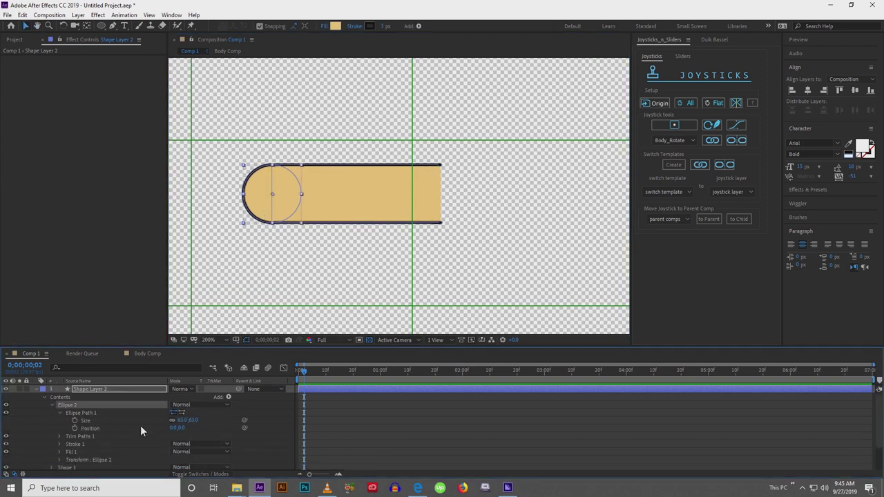
drag(182, 424, 178, 423)
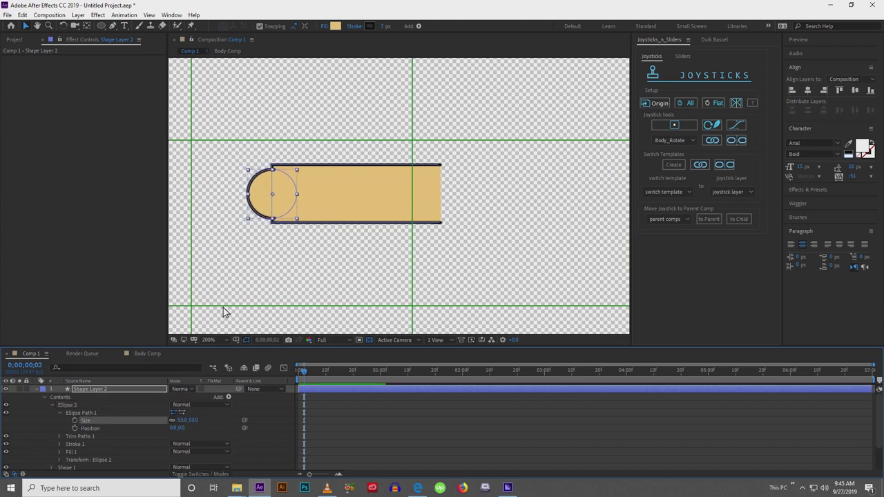
Move the rounded-end corner points of Shape Layer 2's Shape 1 path inward to meet the ends of Ellipse 2's arc.
click(278, 167)
drag(273, 167, 274, 169)
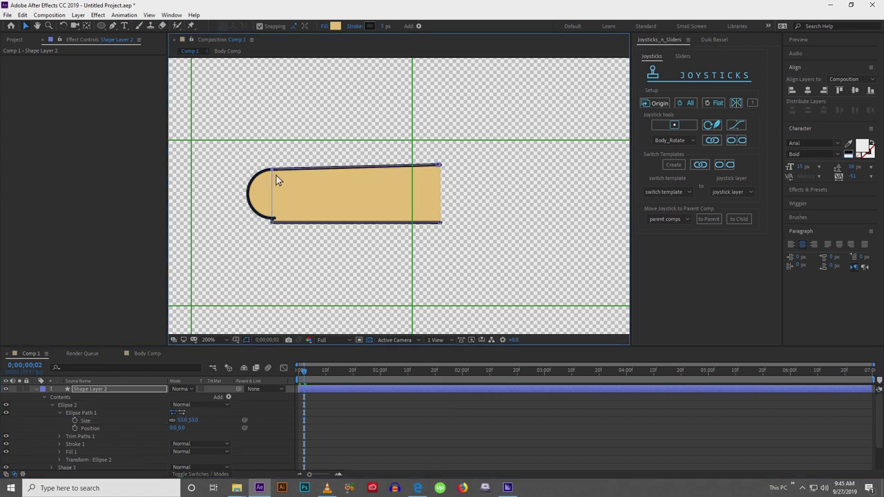
drag(273, 222, 273, 219)
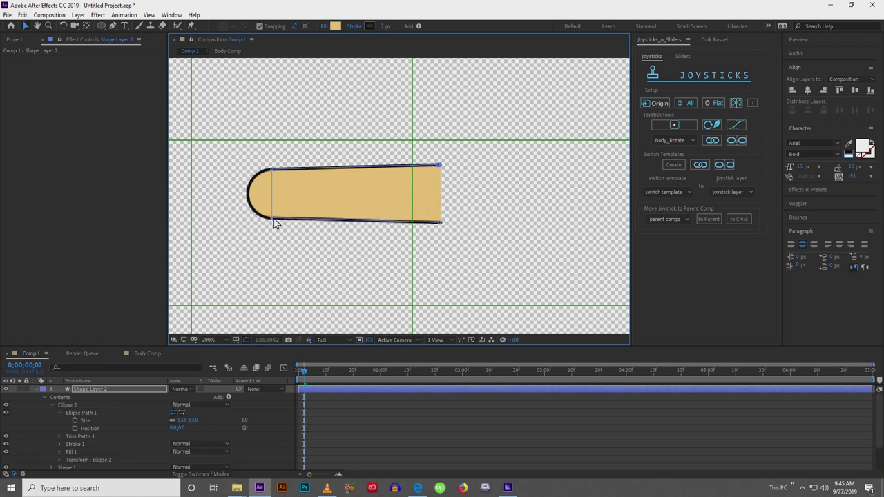
Rename Shape Layer 1 as R_Upper_Arm.
click(36, 389)
click(52, 417)
click(84, 399)
key(Return)
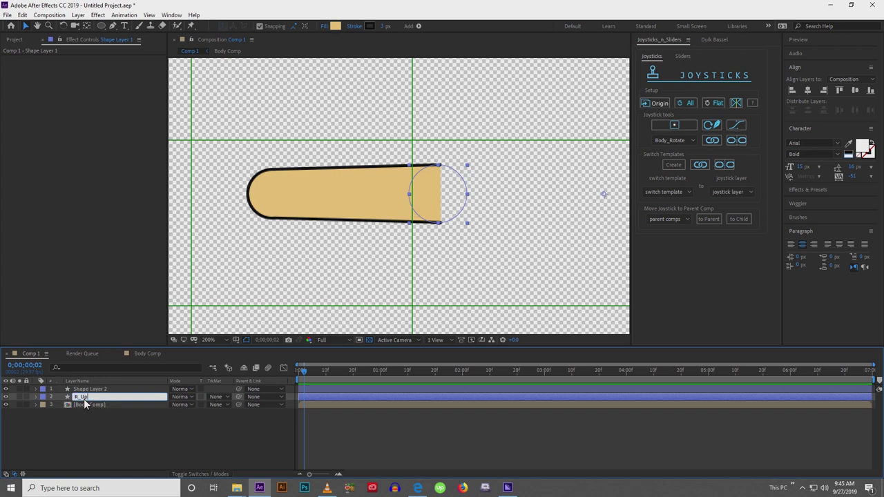
text(R_Upper_Arm)
key(Return)
Rename Shape Layer 2 as R_Lower_Arm.
click(85, 391)
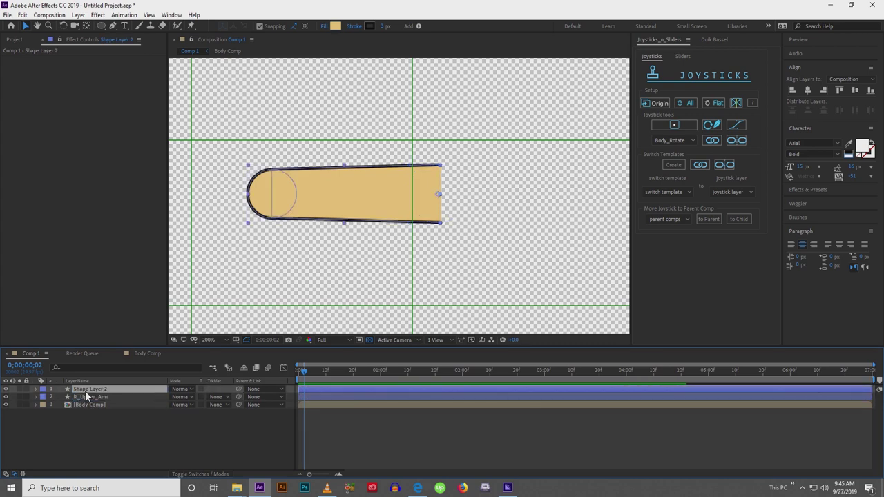
key(Return)
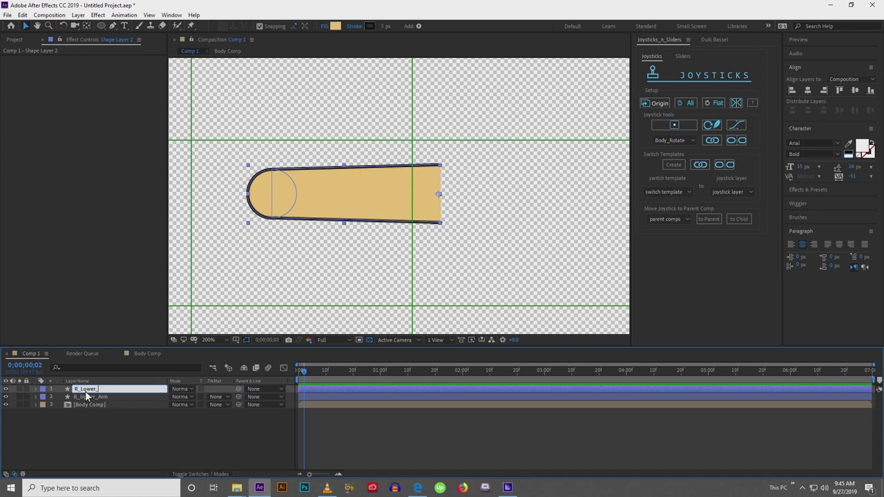
text(R_Lower_Arm)
key(Return)
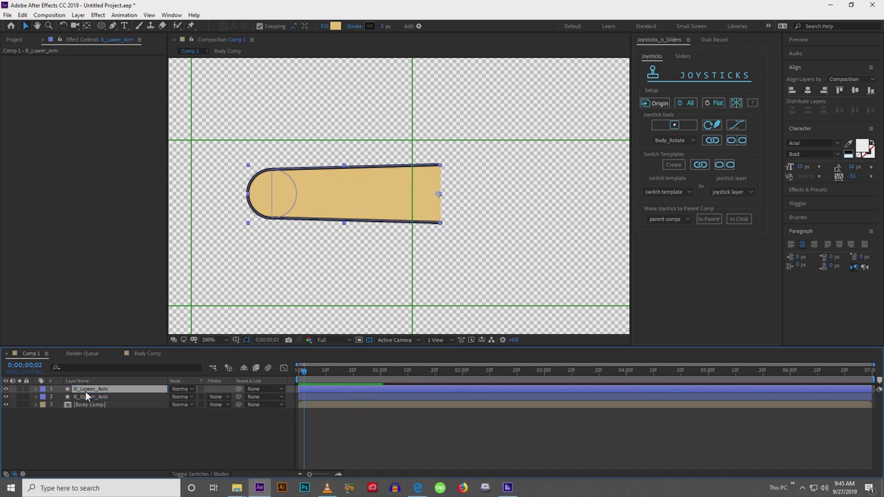
Make the hidden Shape 1 and Ellipse 1 groups of R_Upper_Arm visible again and collapse that layer.
scroll(175, 234, down, 1)
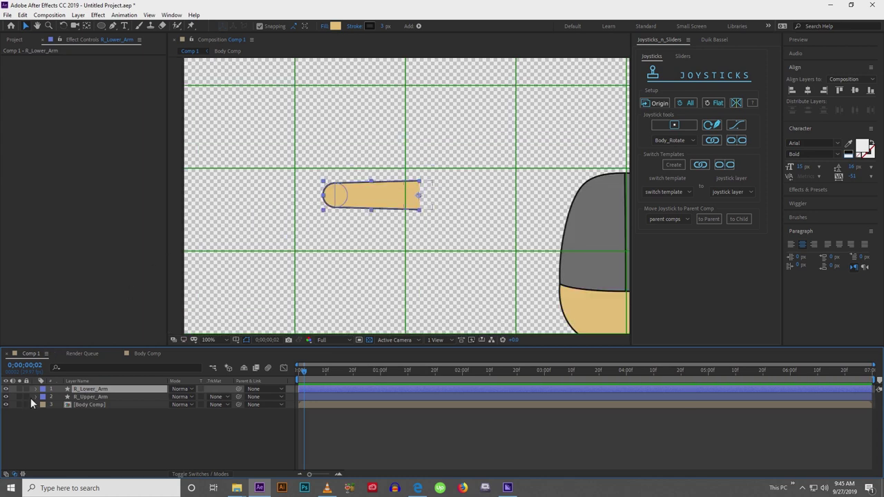
click(56, 426)
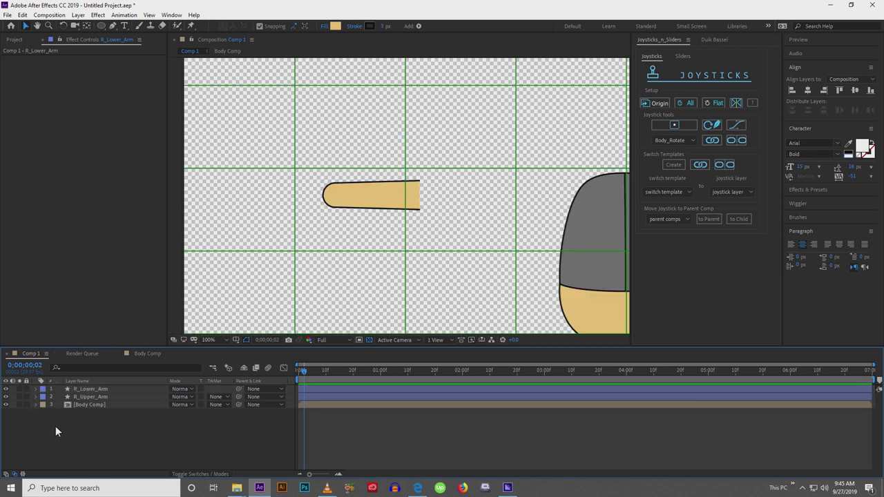
click(84, 398)
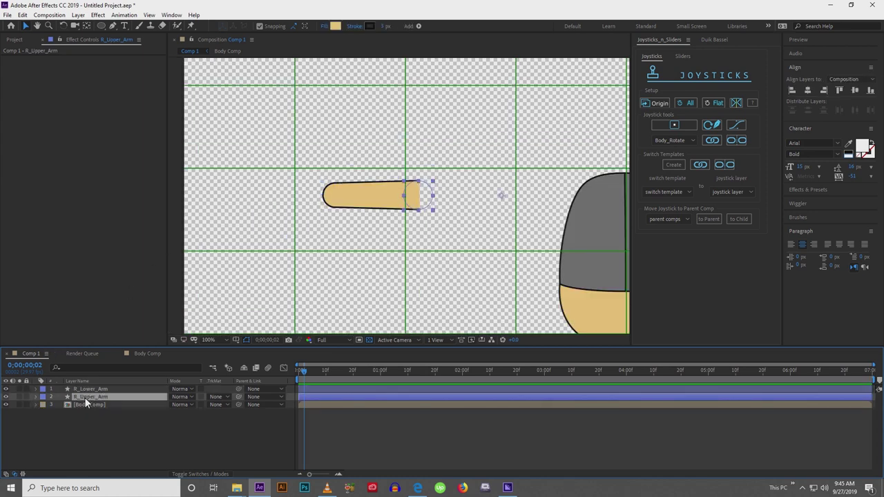
click(36, 397)
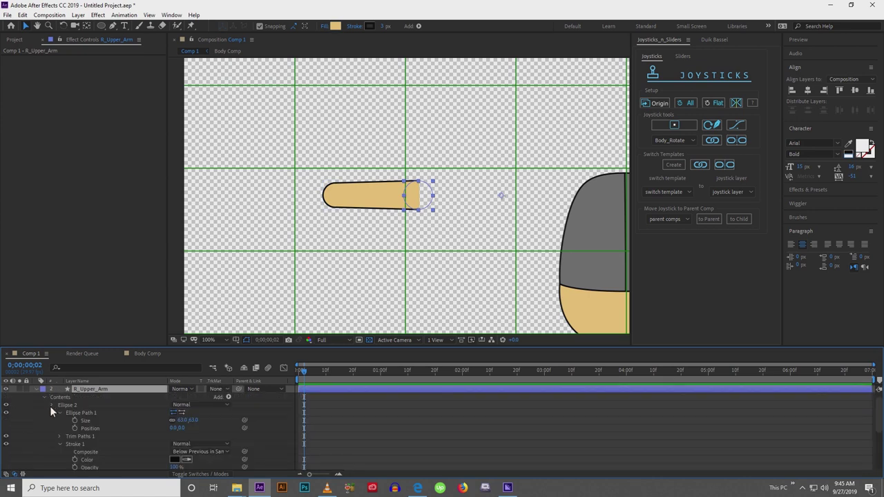
click(49, 406)
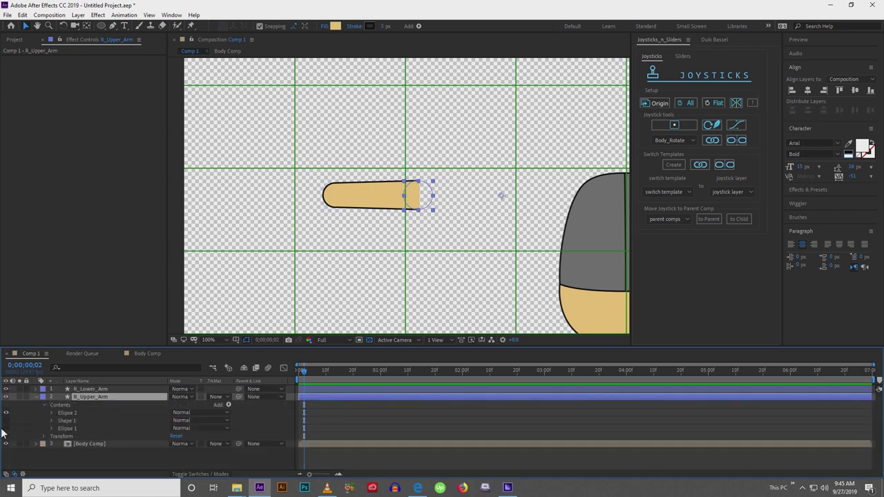
click(36, 397)
click(36, 389)
Check both arm segments and test R_Lower_Arm's rotation around the elbow joint.
drag(393, 237, 324, 228)
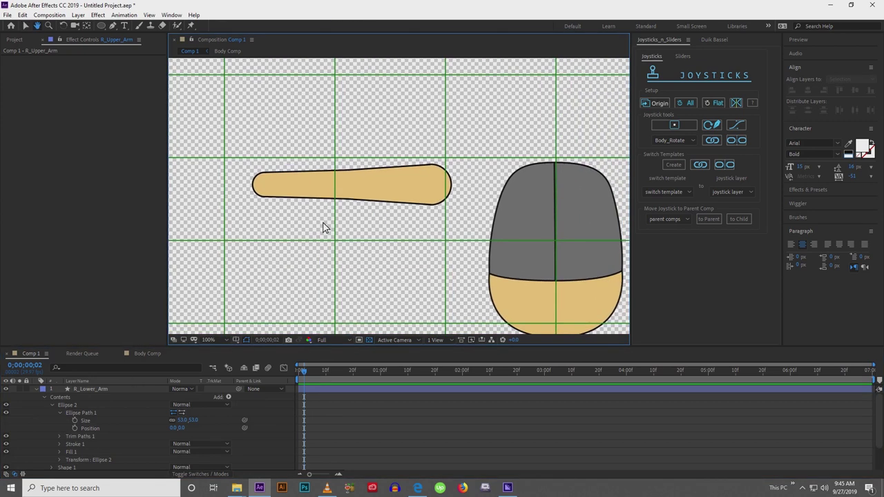
click(400, 185)
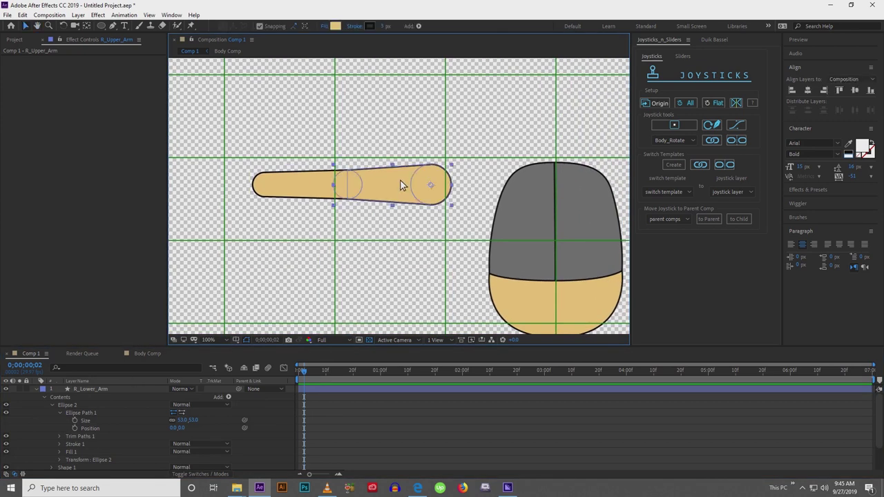
click(313, 184)
drag(306, 213, 330, 223)
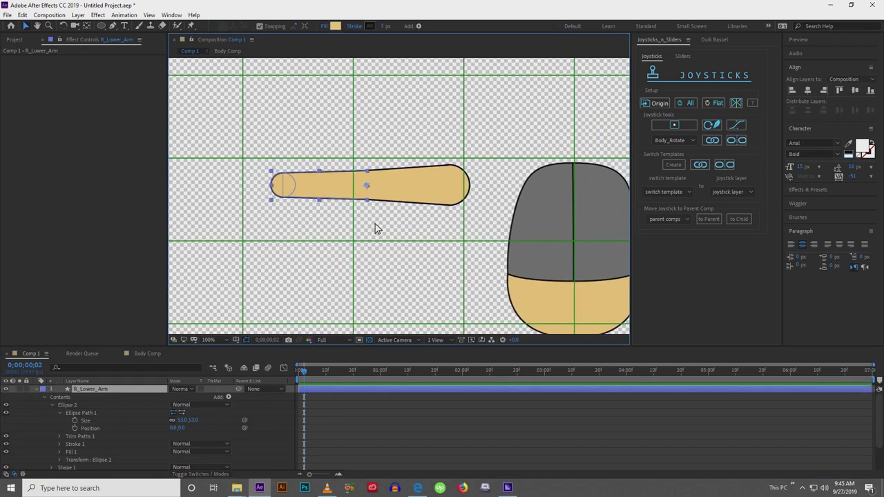
click(456, 187)
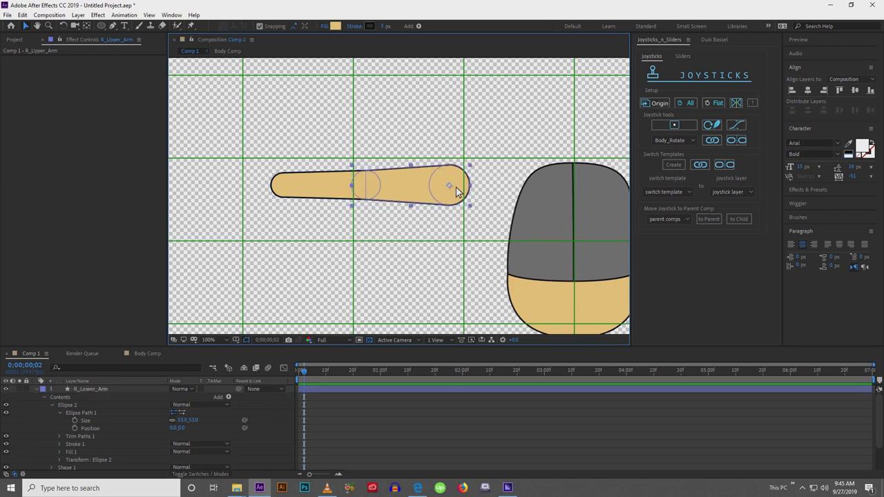
click(315, 185)
drag(282, 227, 339, 222)
key(w)
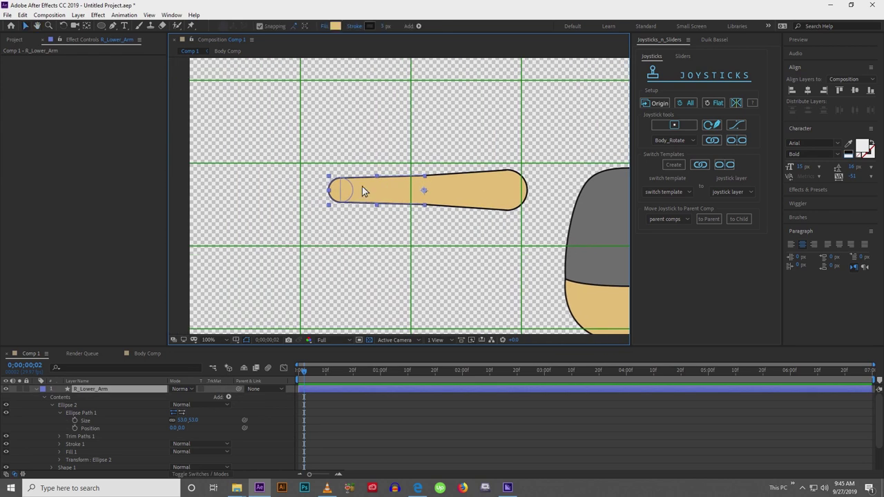
drag(362, 185, 479, 189)
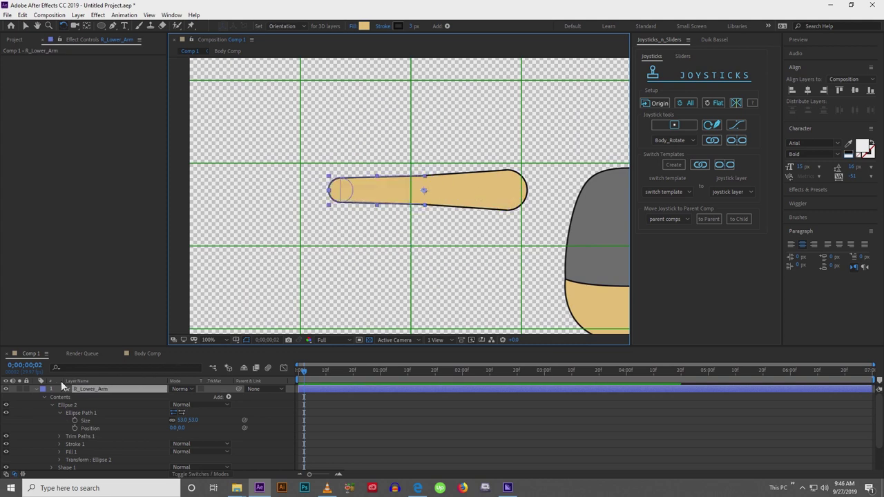
Collapse R_Lower_Arm and parent it to R_Upper_Arm.
click(35, 390)
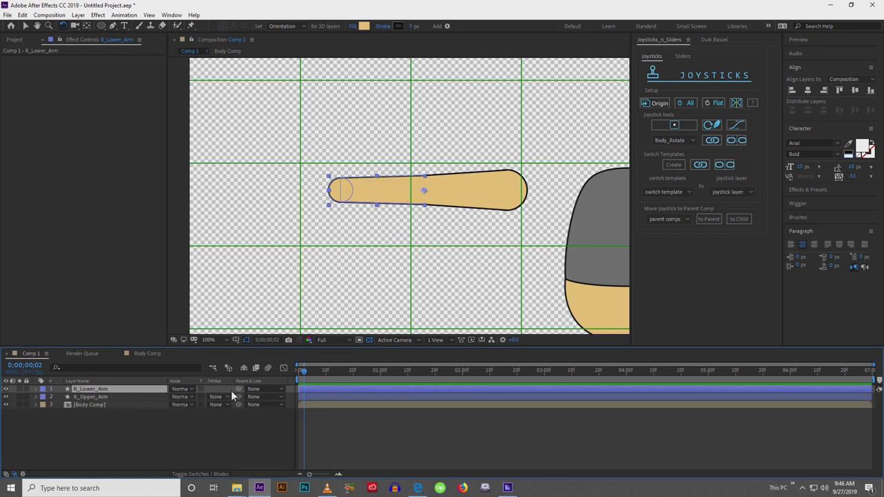
drag(213, 390, 131, 399)
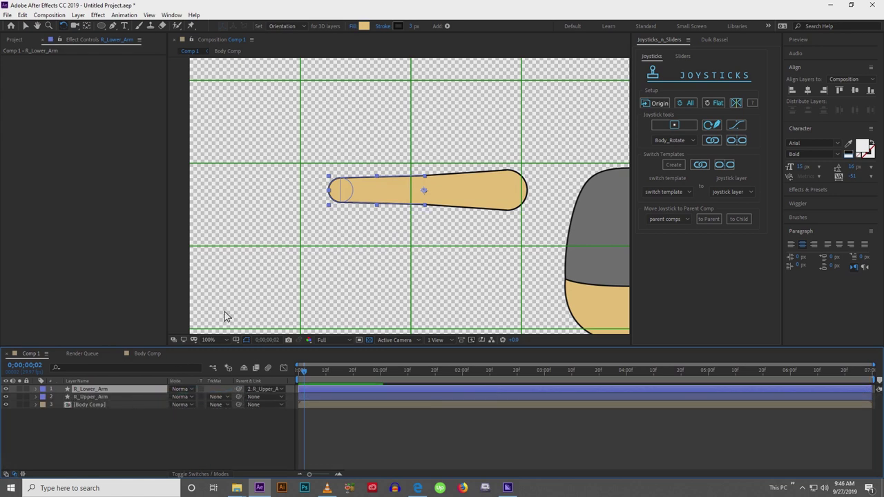
key(v)
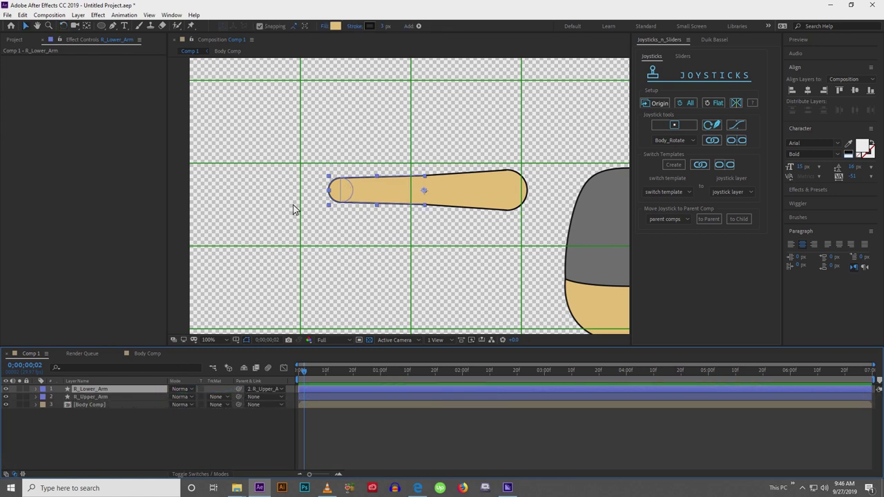
Duplicate the R_Lower_Arm layer and rename the copy R_Hand.
key(period)
click(92, 397)
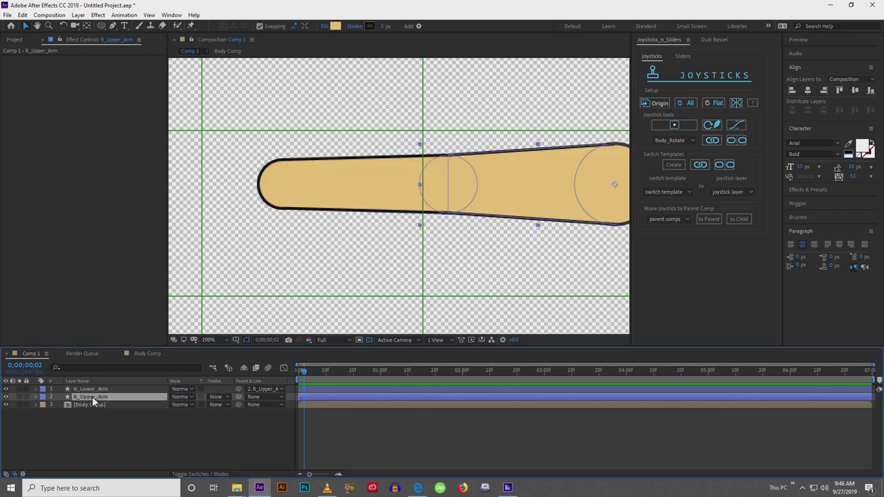
click(93, 389)
key(ctrl+d)
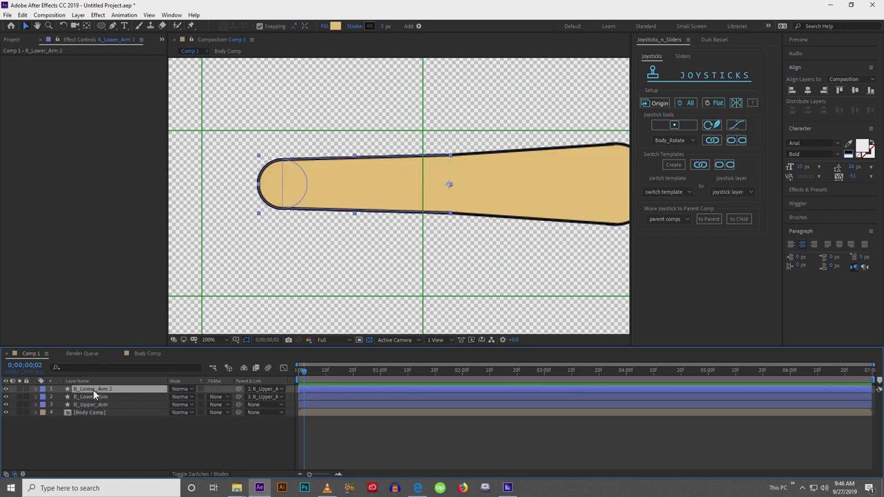
key(Return)
text(0)
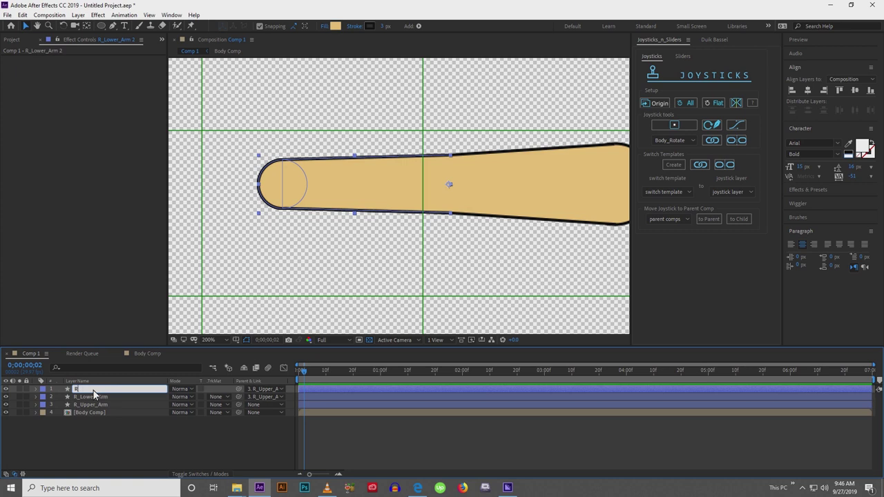
text(_Hand)
key(Return)
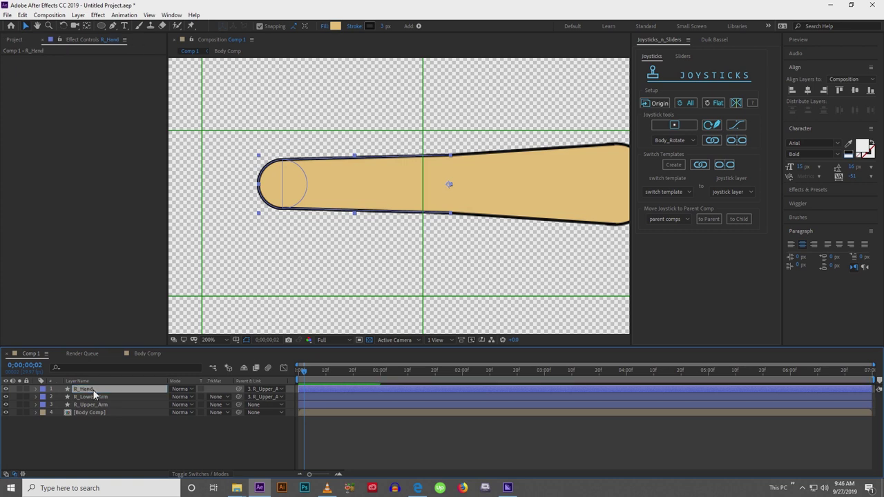
Delete the tapered Shape 1 group from R_Hand, leaving only its round end.
double_click(401, 177)
key(Delete)
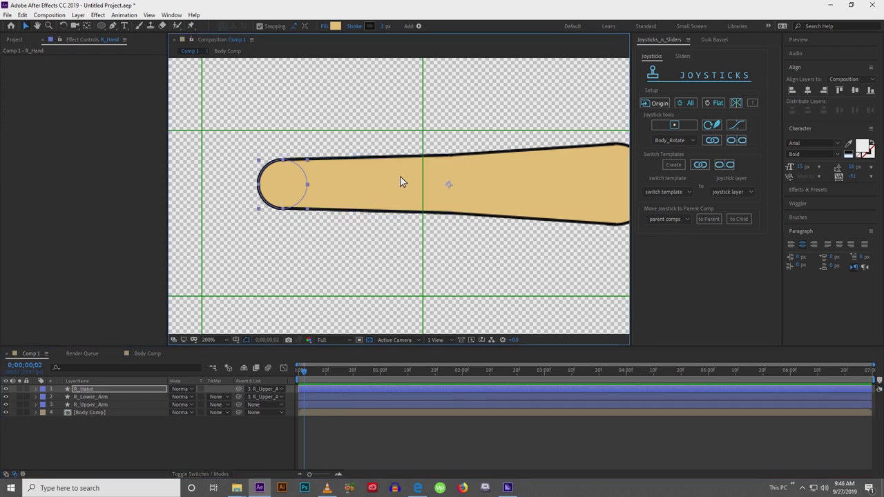
Delete the Shape 1 and Ellipse 1 groups from R_Hand, keeping only the Ellipse 2 wrist circle.
click(284, 191)
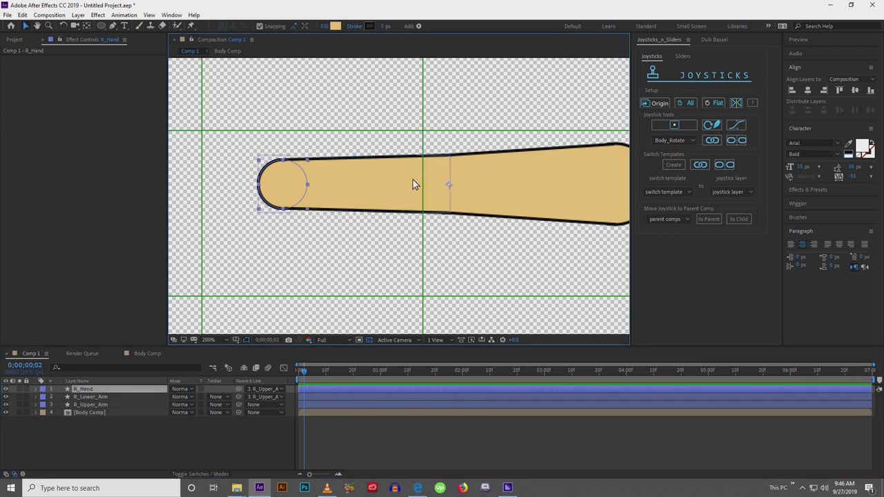
key(y)
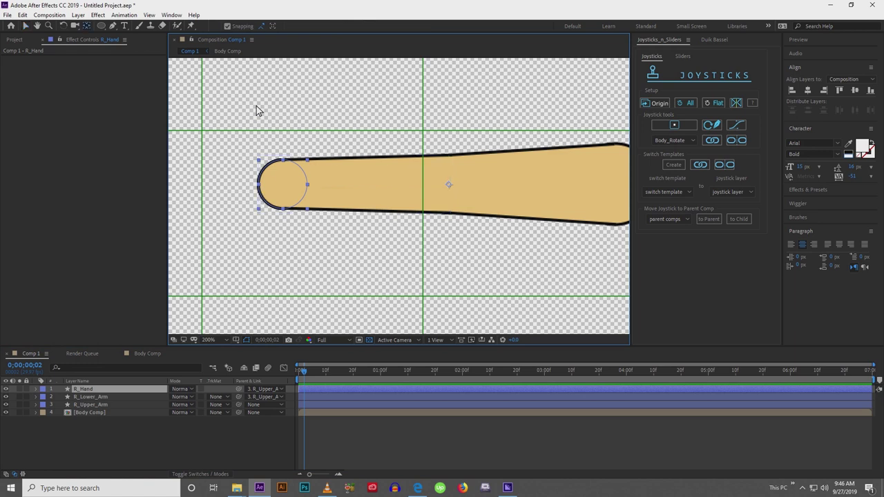
click(450, 183)
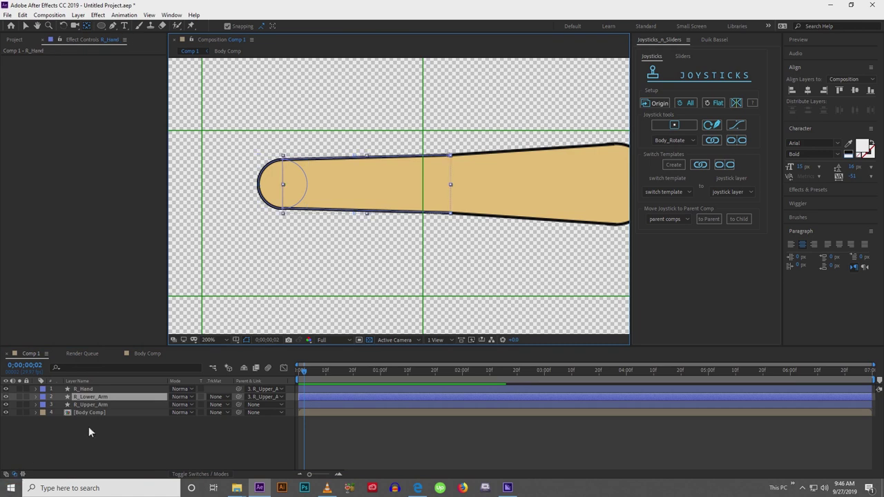
click(94, 392)
ctrl+click(60, 421)
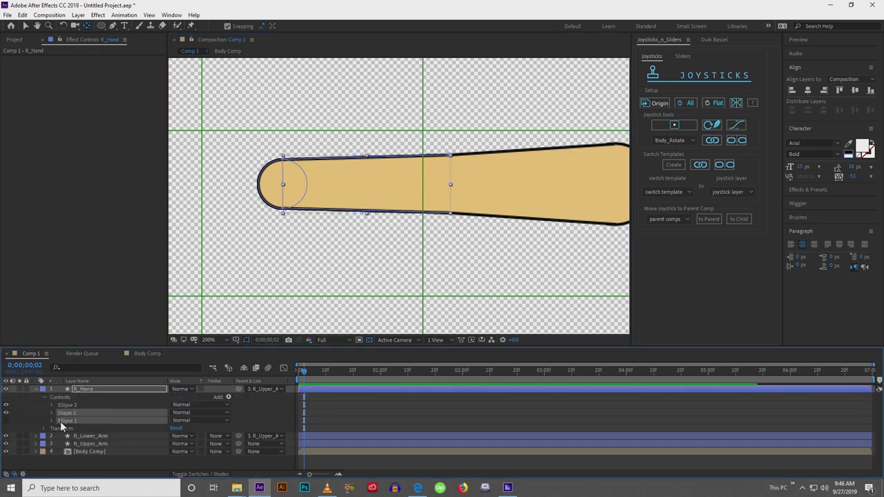
key(Delete)
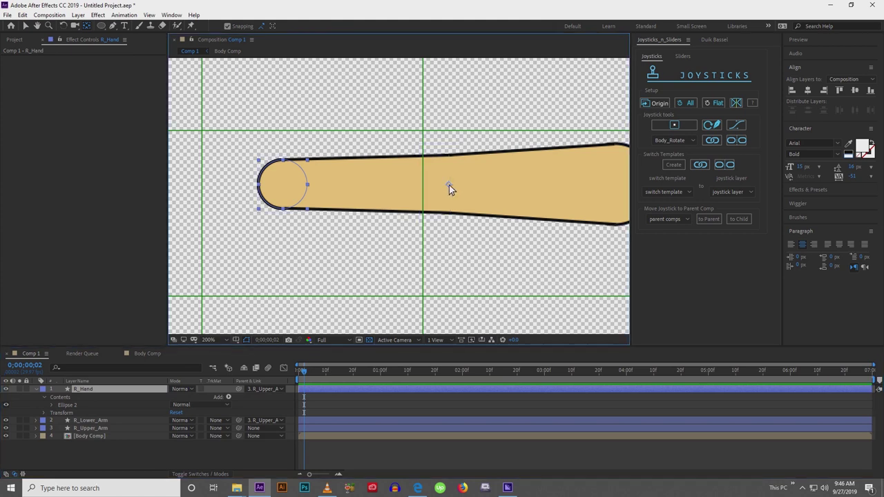
Move R_Hand's anchor point to the centre of its wrist circle.
drag(449, 185, 273, 211)
key(w)
key(ctrl+z)
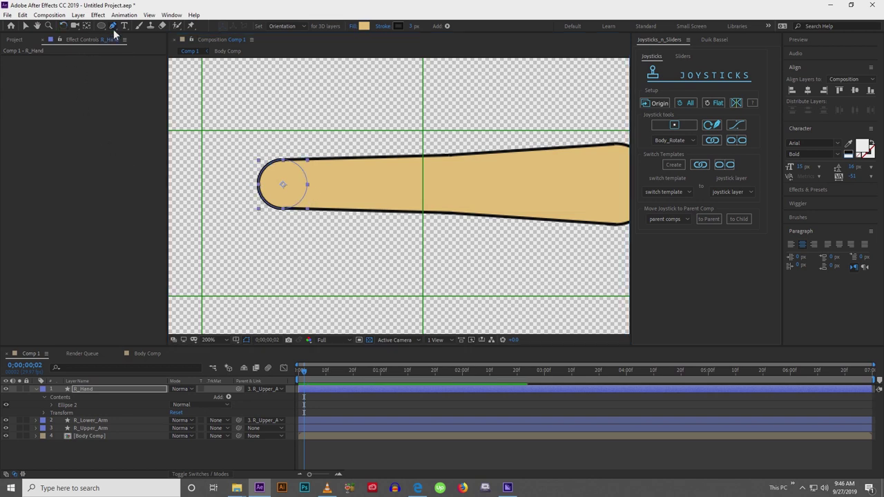
key(h)
drag(274, 163, 322, 162)
key(g)
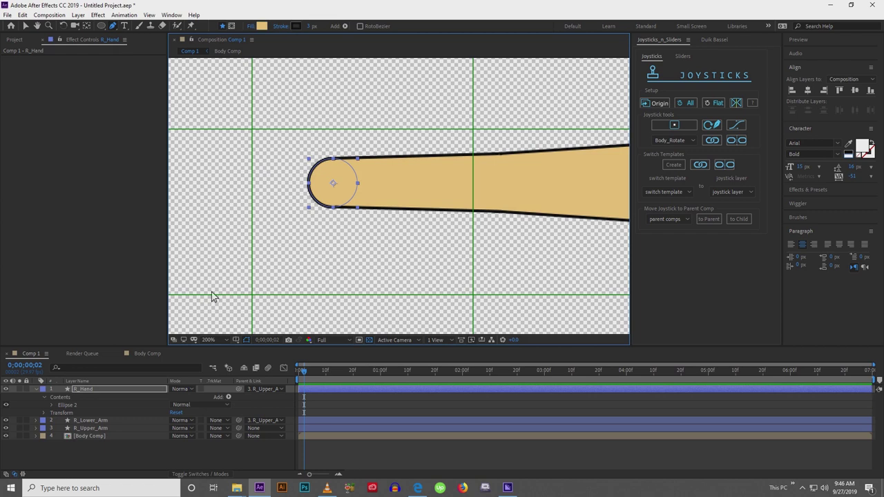
Test R_Hand's rotation around the wrist and place the layer directly beneath R_Lower_Arm in the layer stack.
click(112, 406)
click(108, 388)
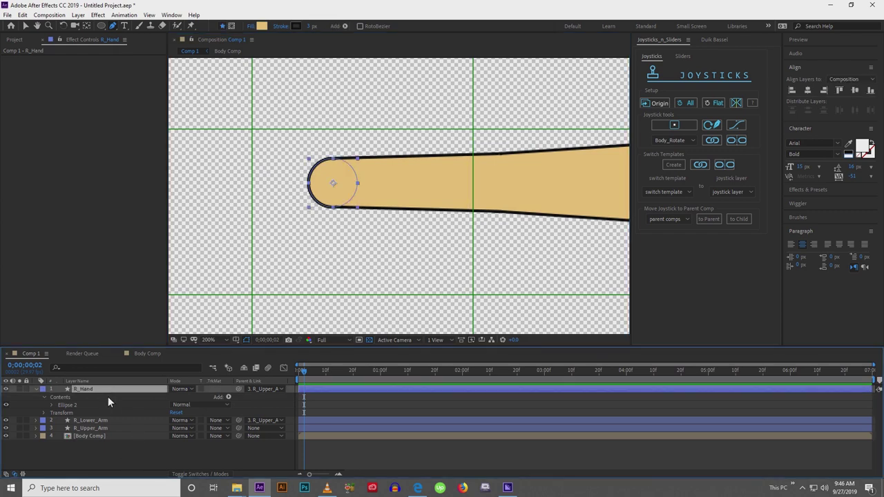
key(w)
click(313, 188)
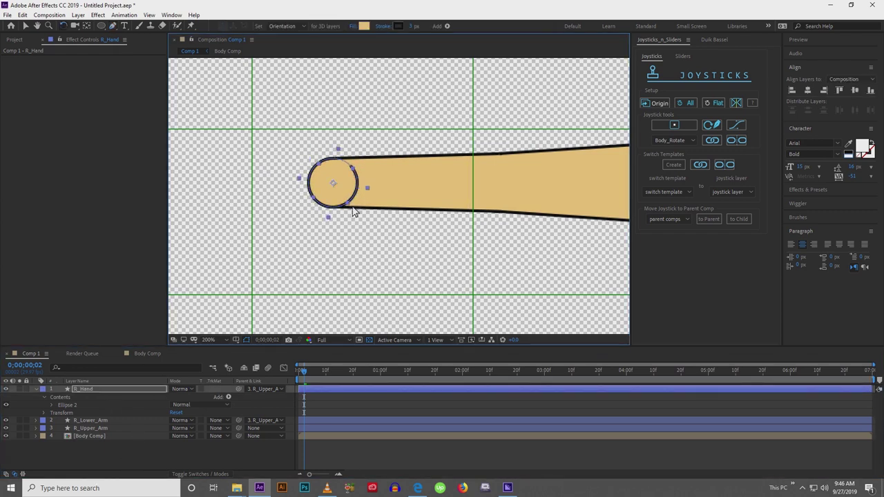
key(v)
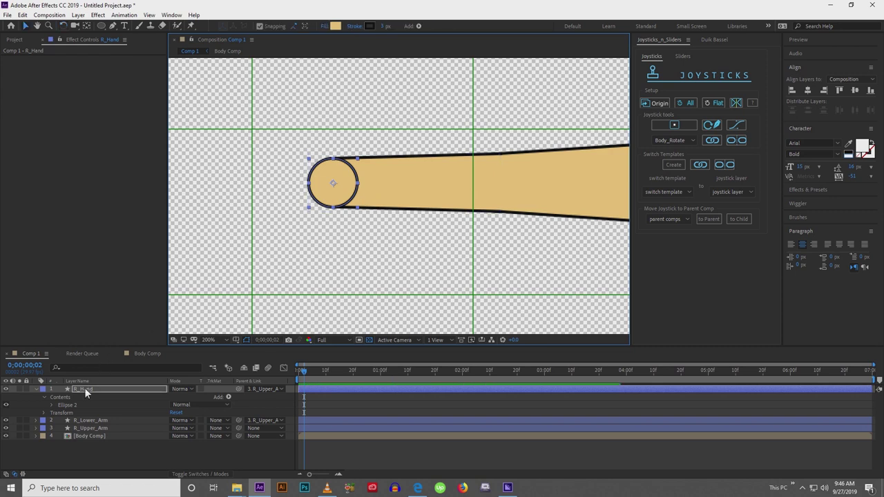
drag(84, 388, 81, 425)
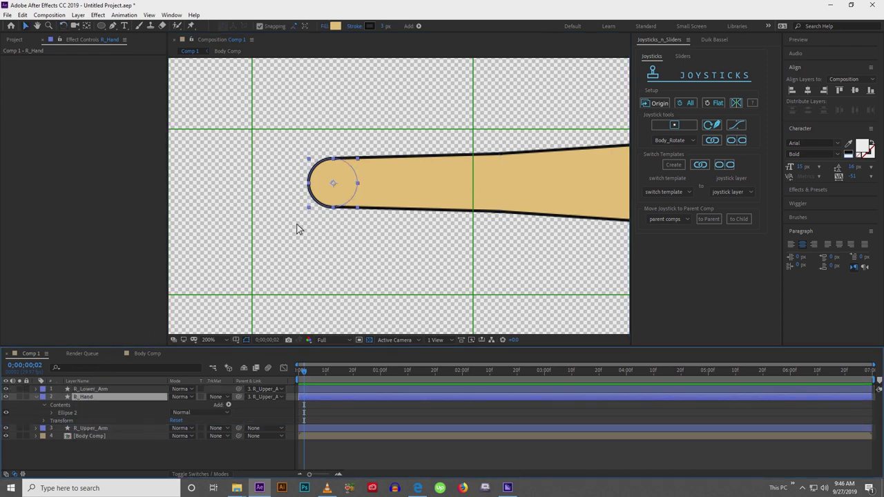
Try removing the Ellipse 2 wrist circle from R_Lower_Arm, and restore it.
click(379, 185)
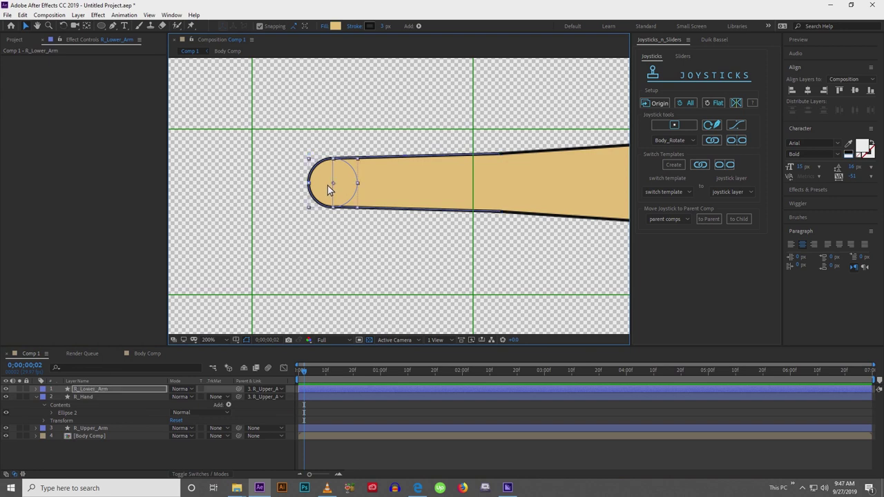
key(Delete)
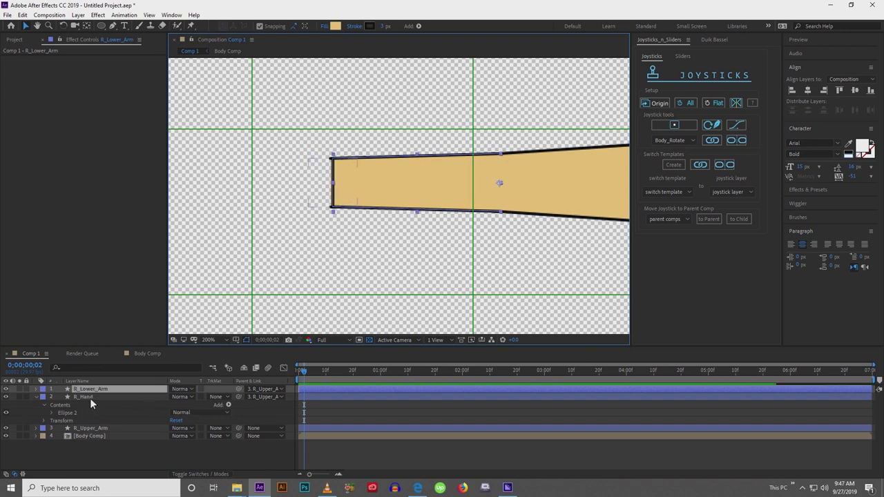
key(ctrl+v)
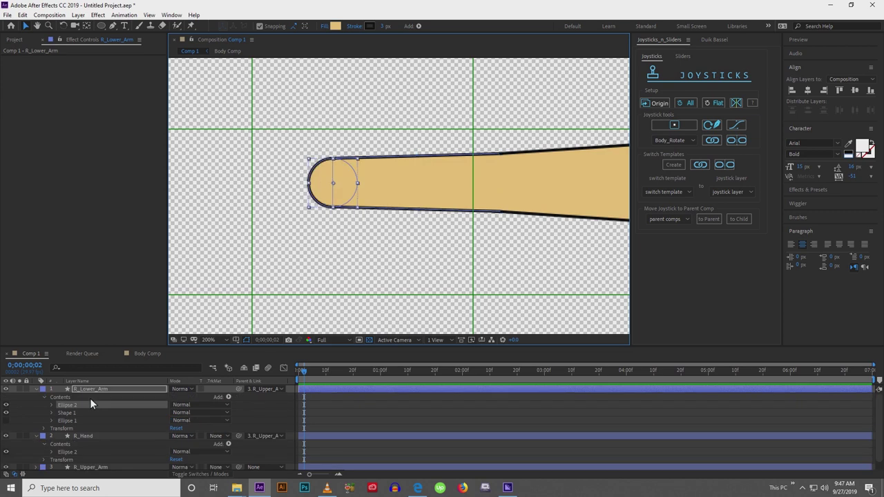
click(360, 405)
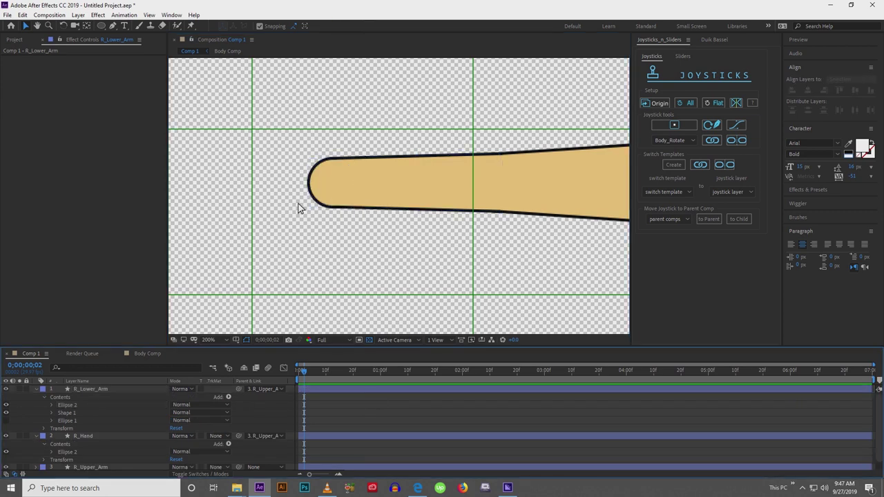
Collapse the expanded contents of the R_Lower_Arm and R_Hand layers.
click(35, 389)
click(36, 397)
click(81, 390)
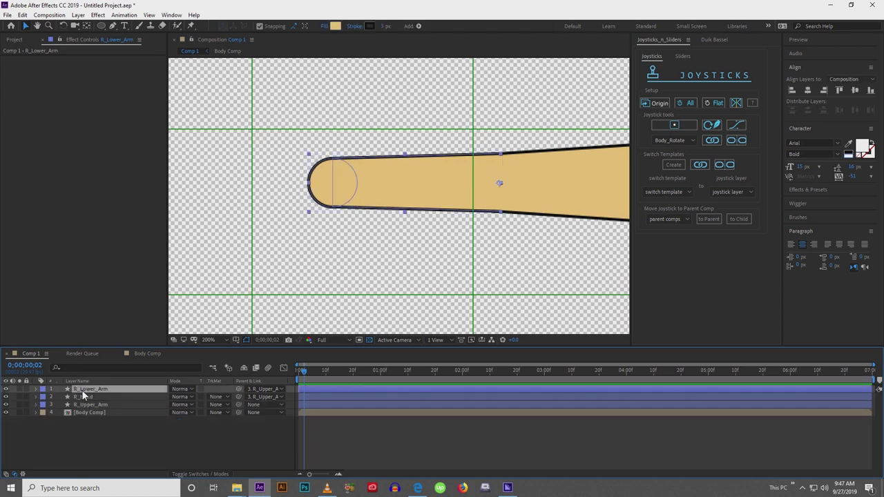
With the Pen tool, draw a short rounded thumb on R_Hand, extending outward from the wrist circle.
click(82, 399)
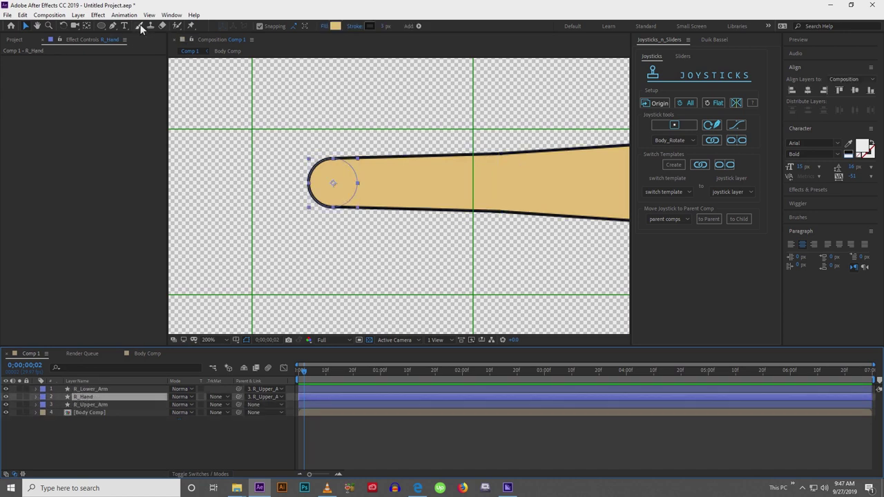
click(113, 25)
click(317, 184)
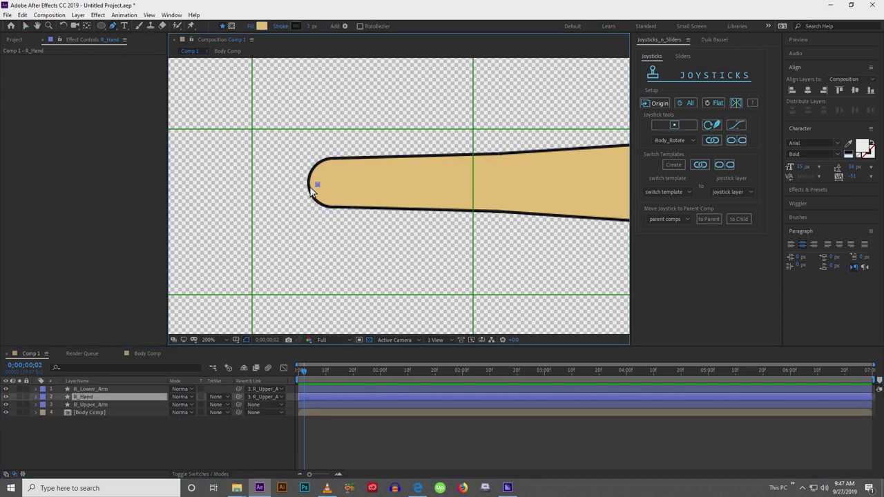
drag(276, 187, 276, 206)
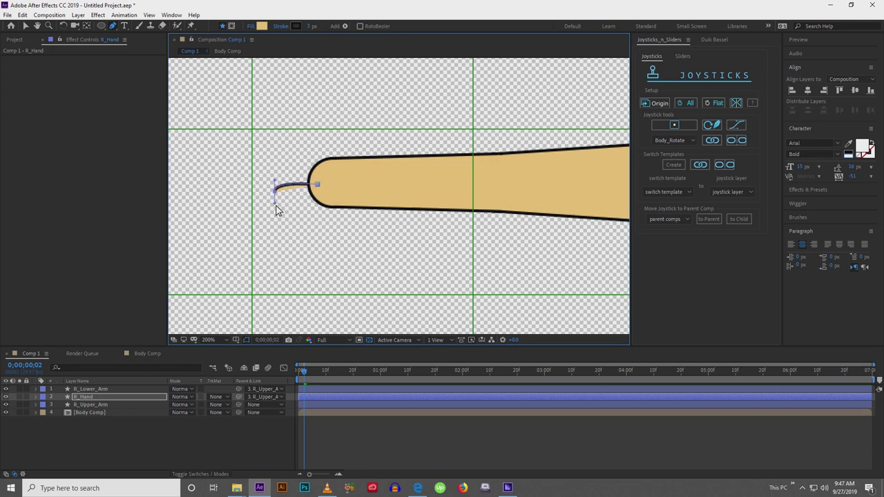
click(322, 200)
click(114, 439)
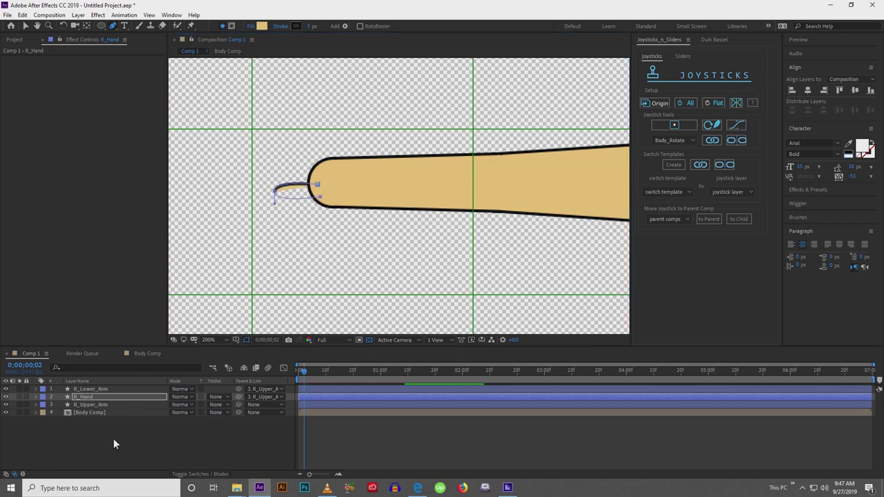
click(121, 391)
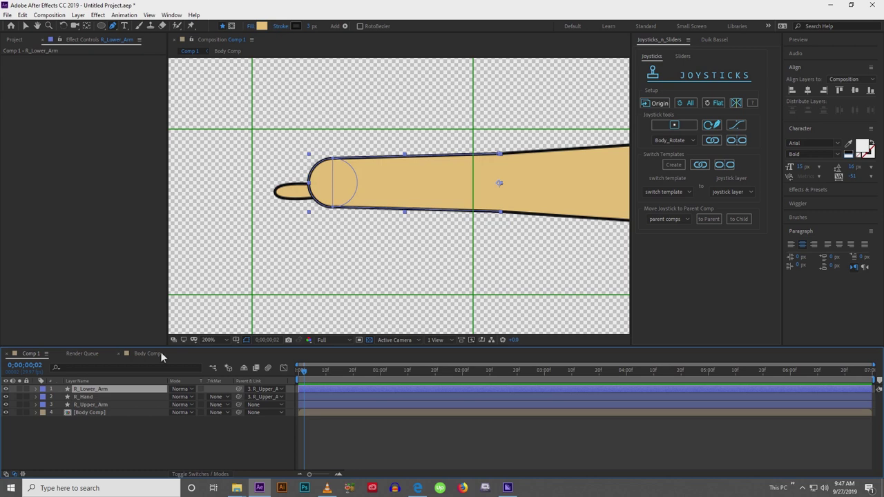
Draw a longer, pointed first finger on R_Hand, starting just above the thumb and reaching past its tip.
click(124, 397)
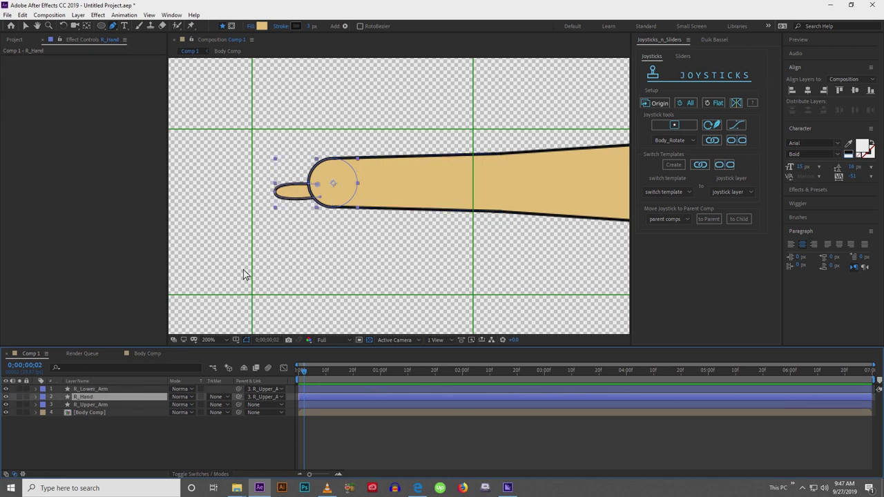
click(315, 170)
drag(246, 181, 248, 193)
click(315, 188)
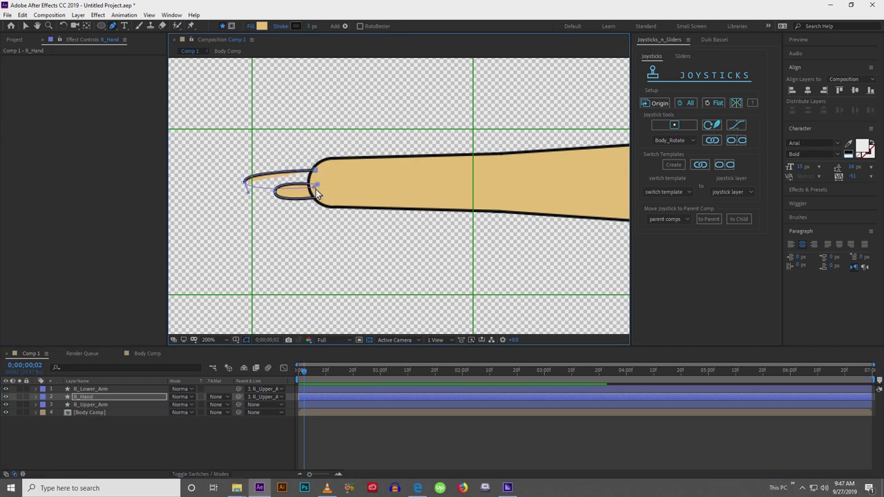
click(113, 440)
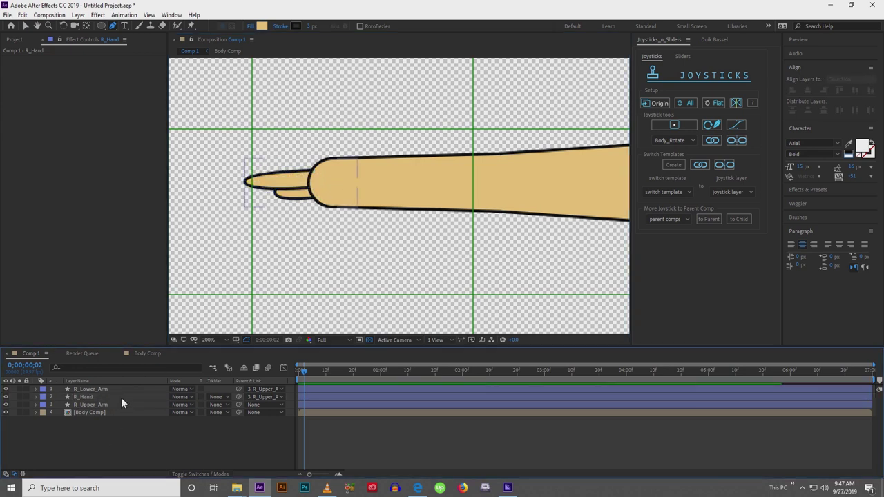
Draw a second rounded finger on R_Hand just below the first, overlapping the thumb.
click(121, 396)
click(317, 178)
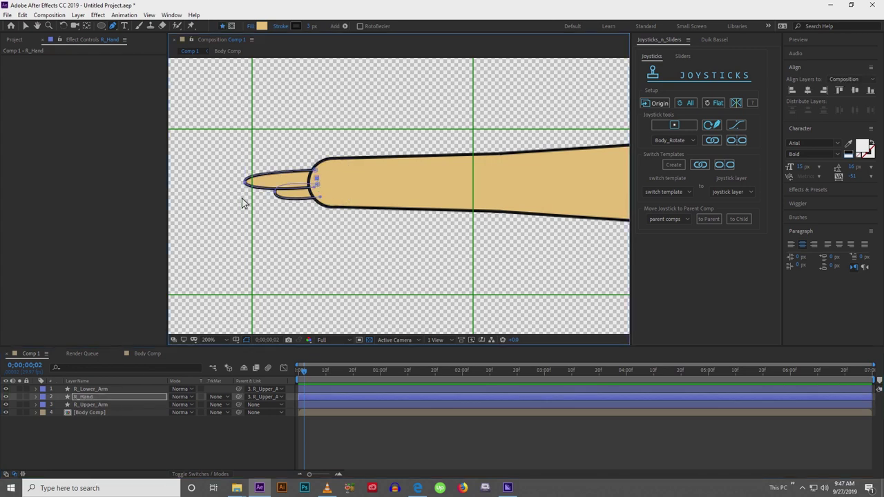
drag(248, 194, 249, 211)
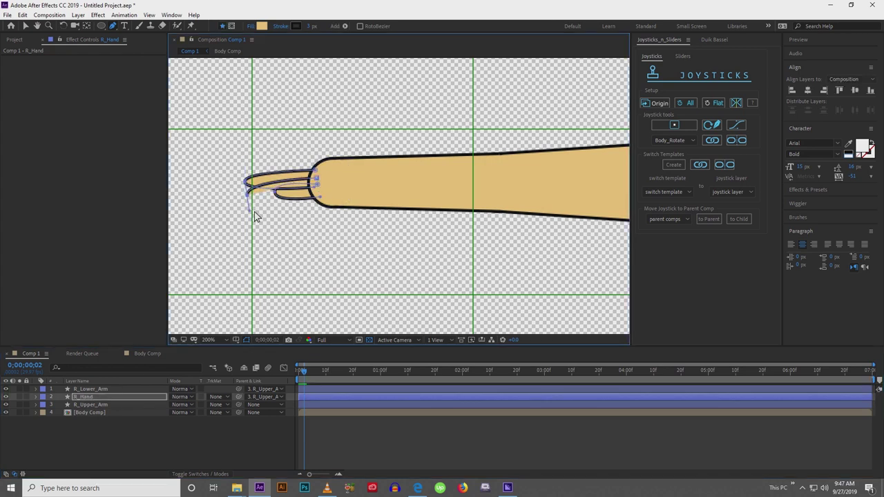
click(117, 434)
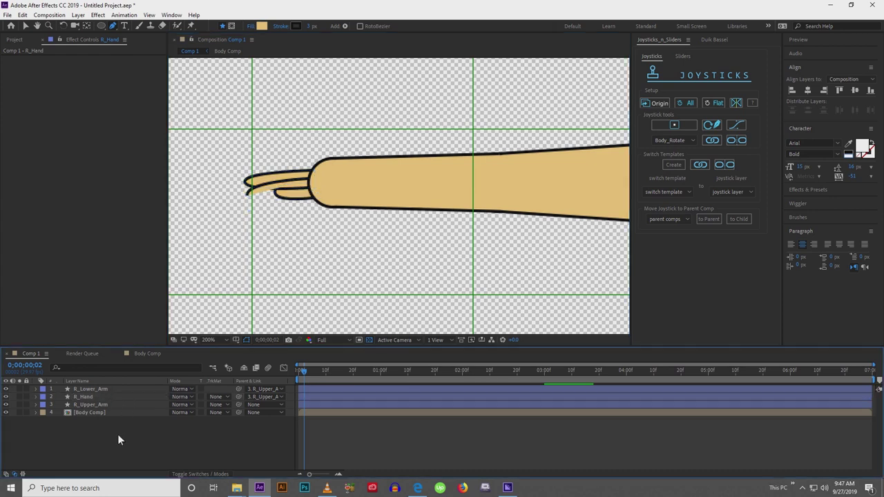
Draw a third finger on R_Hand below the second, angled slightly downward, undoing the misplaced starting points.
click(120, 398)
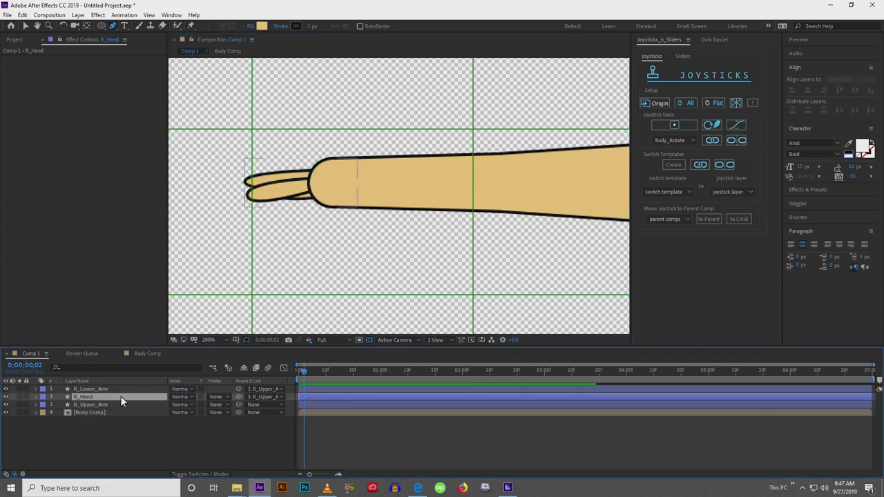
click(315, 193)
click(326, 185)
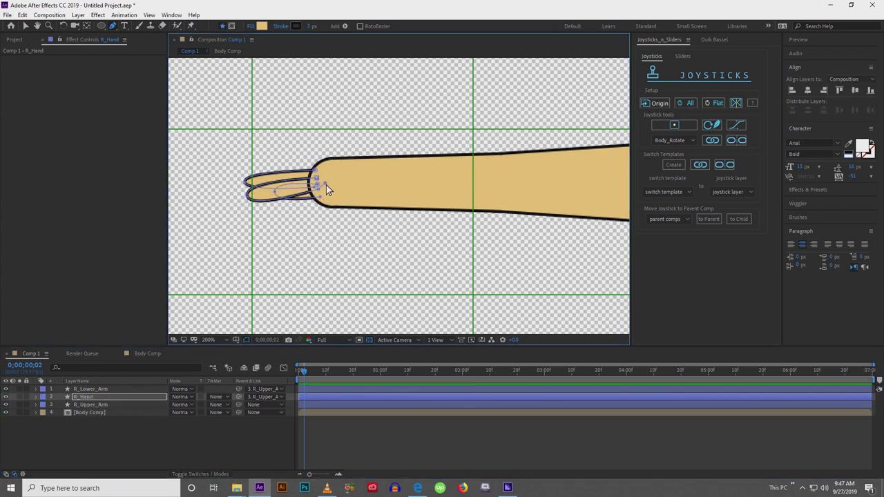
key(ctrl+z)
key(ctrl+z)
click(325, 185)
drag(261, 209, 266, 220)
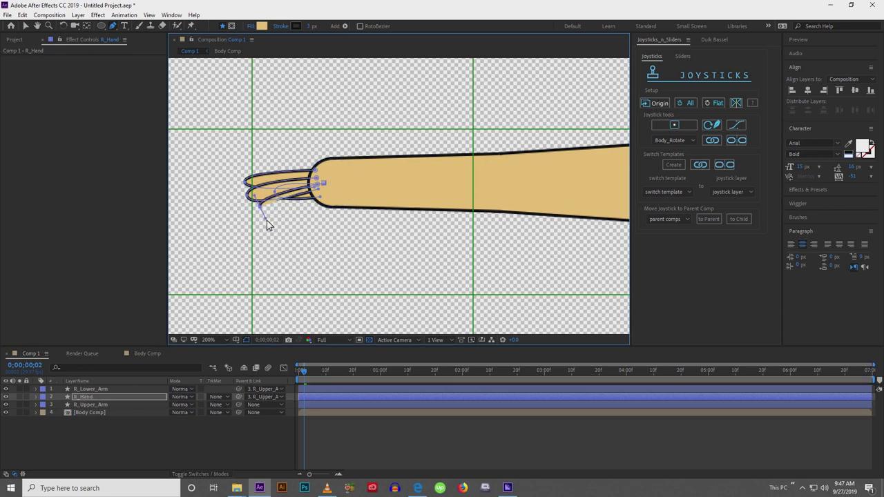
click(318, 197)
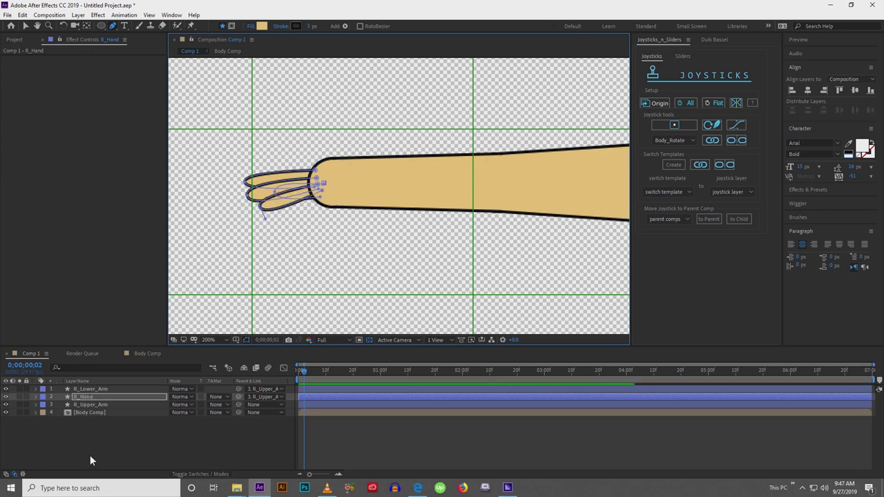
Draw a fourth, shorter finger on R_Hand below the third, angled downward from the wrist circle.
click(101, 397)
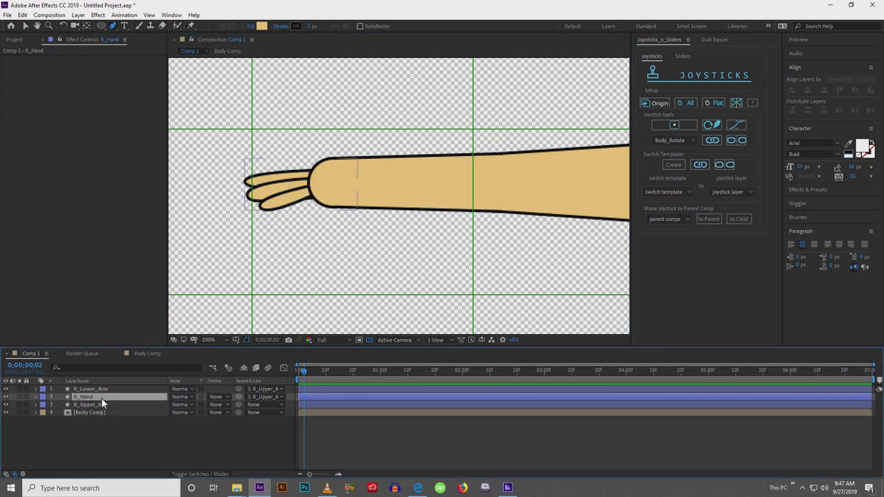
click(326, 197)
drag(275, 212, 268, 204)
mouse_move(322, 191)
mouse_down()
mouse_move(331, 183)
mouse_move(320, 190)
mouse_up()
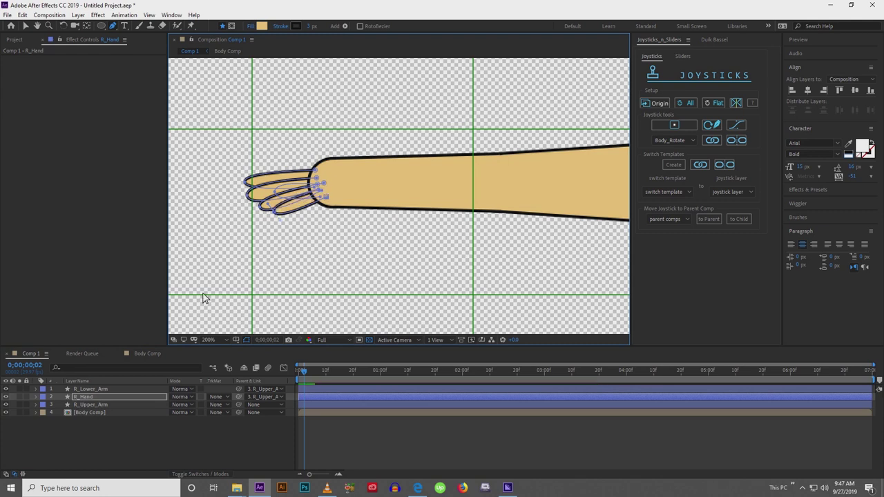
Expand R_Hand's contents and move the Shape 1 thumb above all the finger shapes.
click(36, 396)
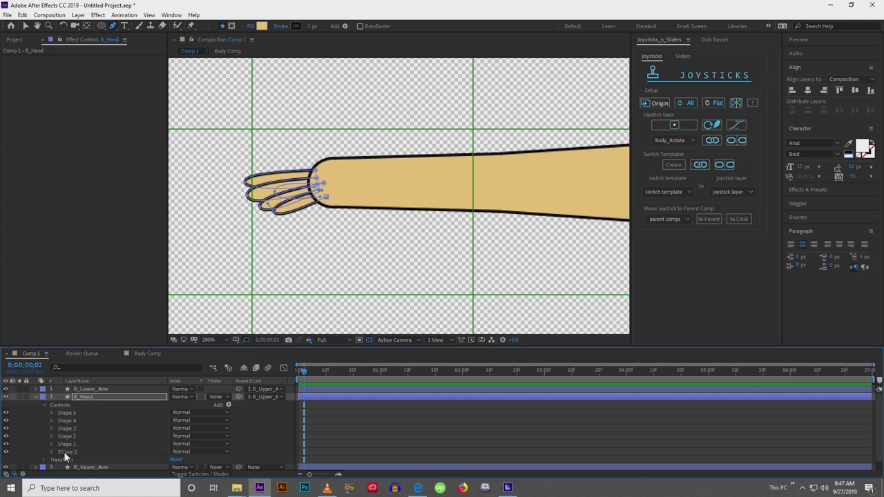
drag(66, 445, 66, 413)
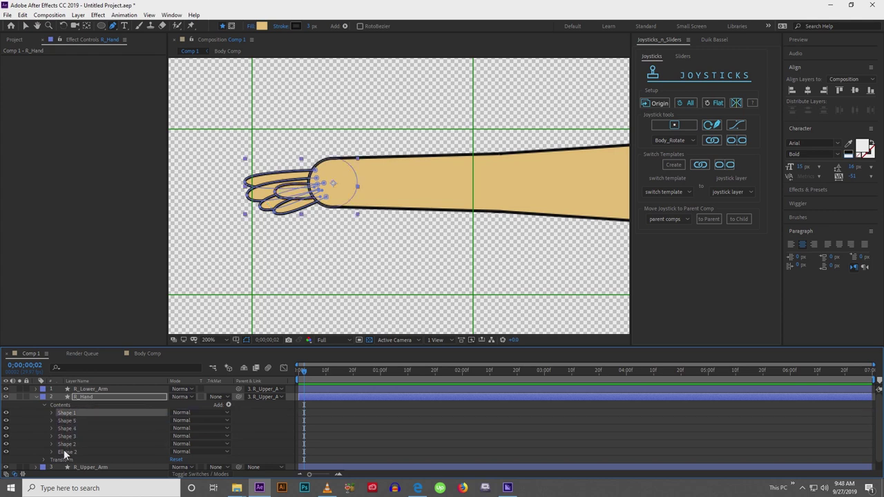
Reorder R_Hand's finger shapes to run Shape 1 through Shape 5 above Ellipse 2, and collapse the layer.
mouse_move(63, 446)
mouse_down()
mouse_move(65, 417)
mouse_move(65, 445)
mouse_move(66, 437)
mouse_up()
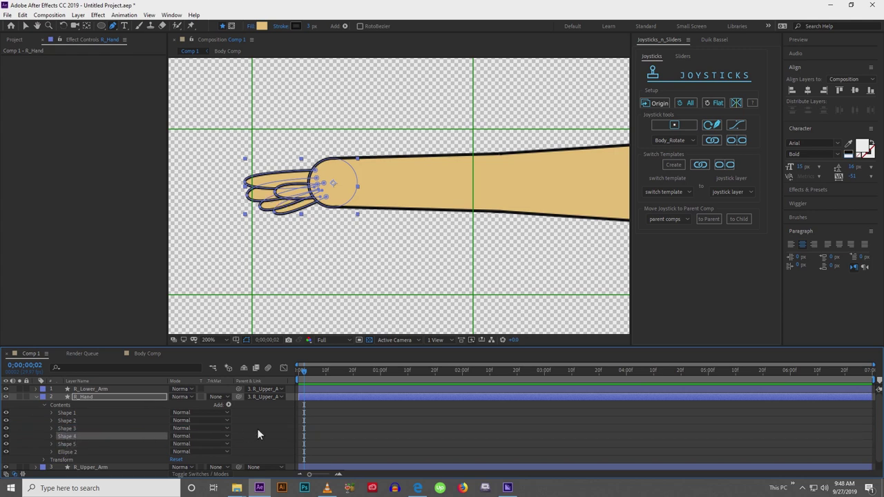
click(346, 434)
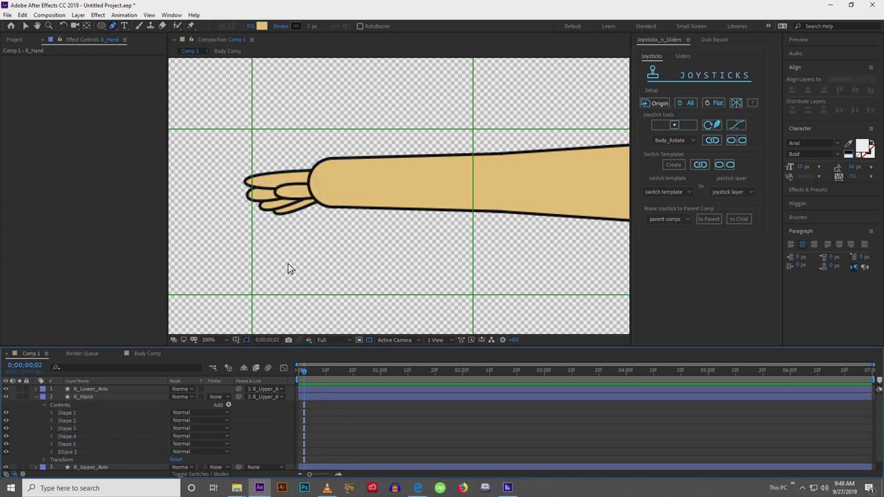
key(comma)
drag(403, 225, 337, 223)
key(g)
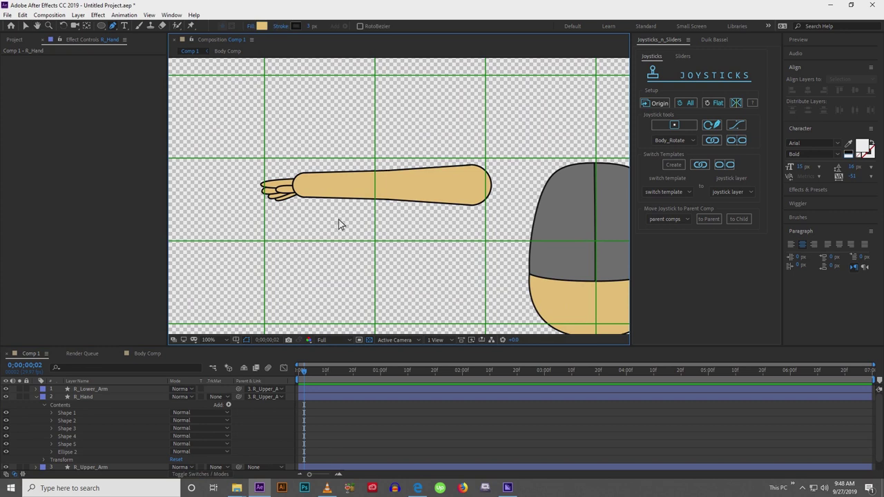
click(34, 399)
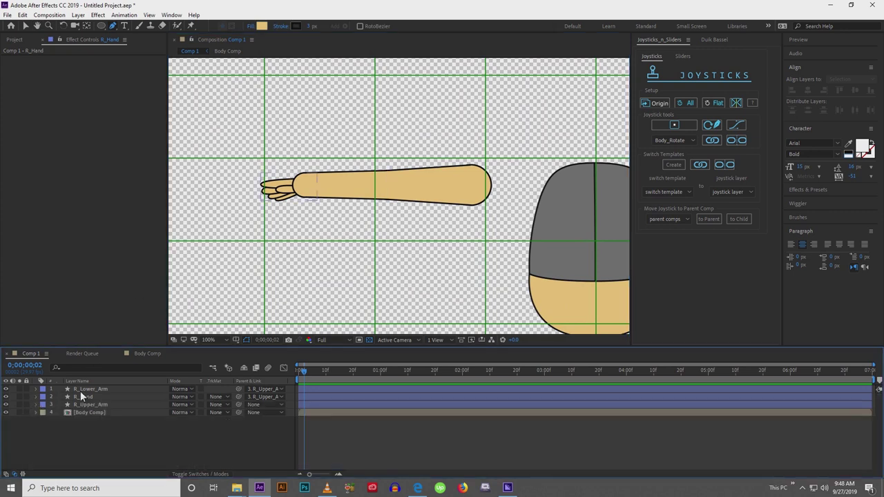
Duplicate the R_Lower_Arm, R_Hand and R_Upper_Arm layers and stack the copies together directly above Body Comp.
click(81, 389)
shift+click(81, 406)
key(ctrl+d)
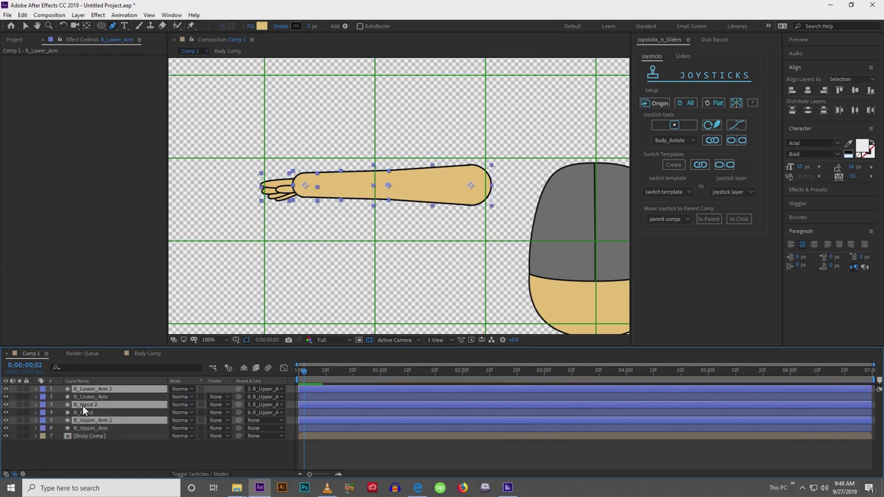
drag(92, 426, 92, 433)
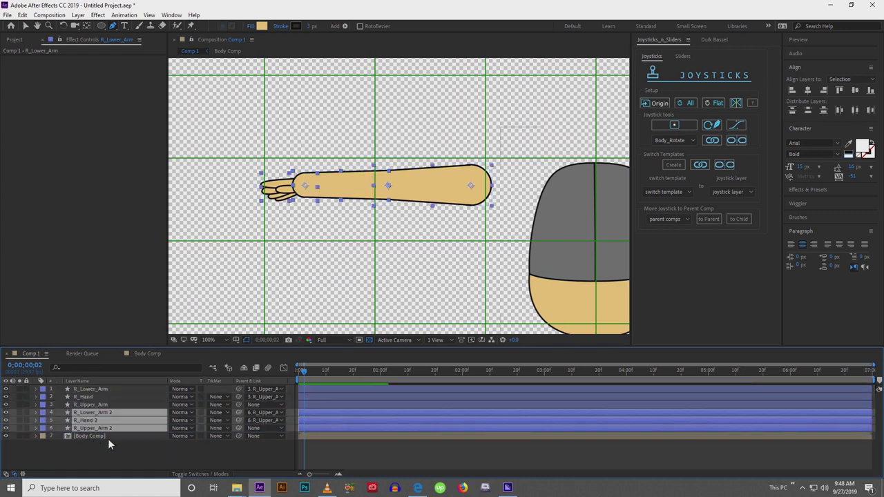
click(141, 453)
Parent R_Hand 2 to R_Lower_Arm 2 and R_Hand to R_Lower_Arm.
click(131, 429)
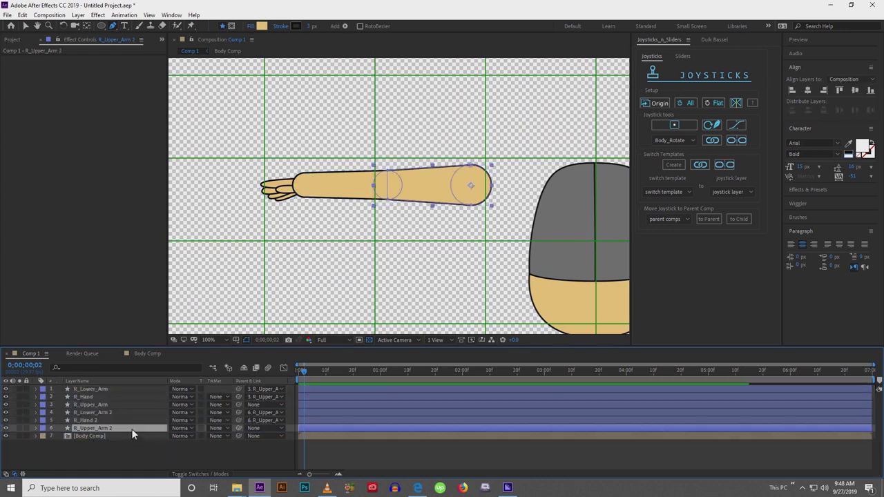
key(w)
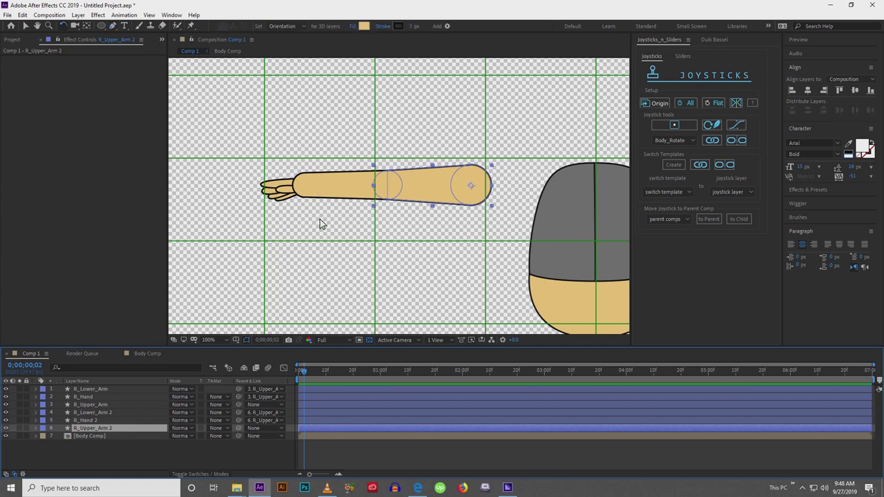
click(109, 420)
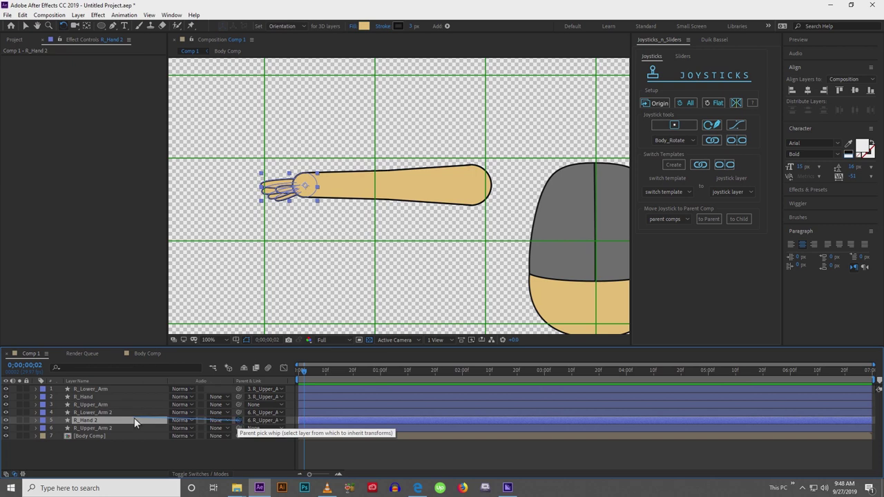
drag(134, 418, 97, 413)
click(122, 400)
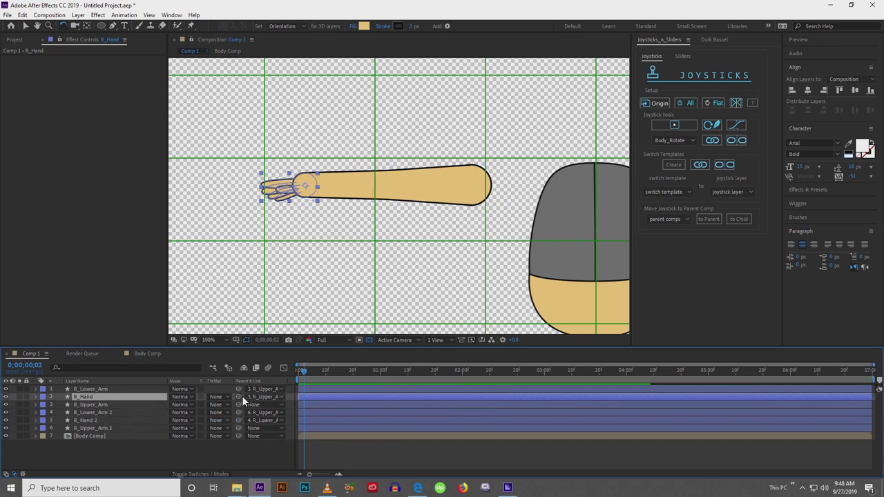
drag(241, 396, 138, 390)
Rotate R_Upper_Arm 2 to point the opposite way and place it at the body's far shoulder with snapping off.
click(121, 428)
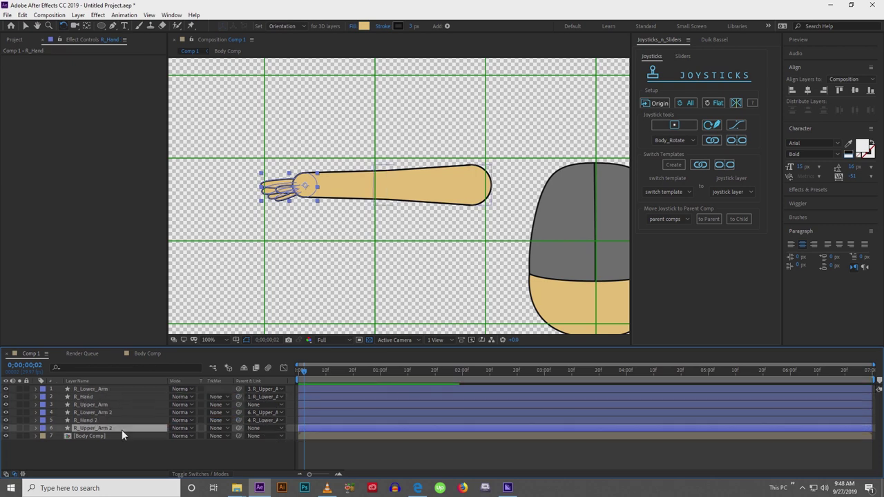
drag(418, 183, 450, 236)
key(v)
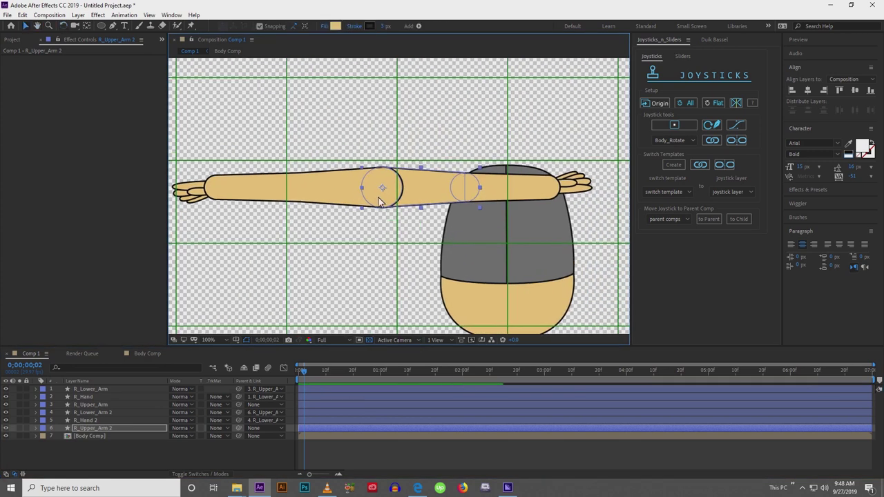
drag(379, 201, 556, 197)
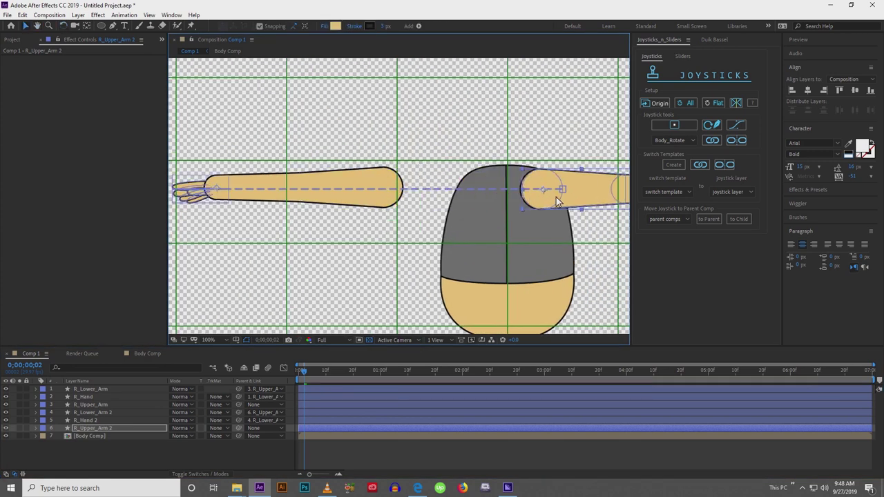
click(260, 26)
drag(554, 188, 551, 189)
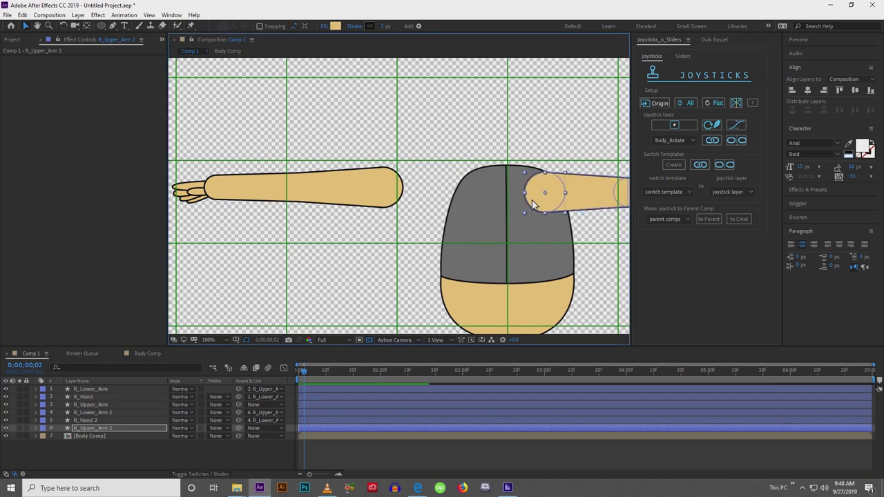
Delete the shoulder circles from both upper arms and move the original arm onto the body's other shoulder.
key(Delete)
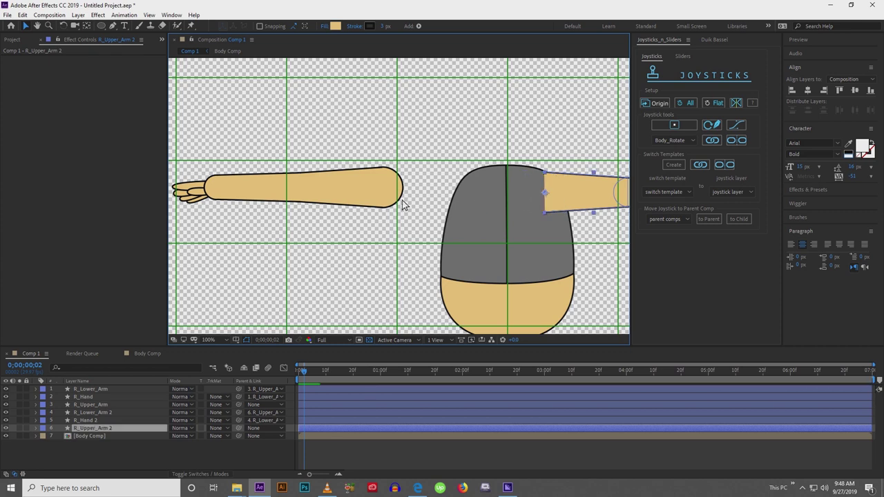
click(398, 201)
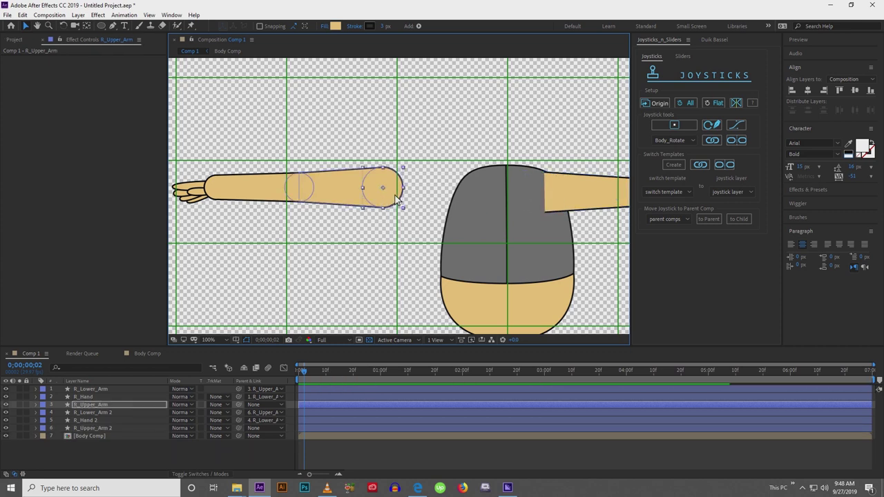
drag(339, 200, 431, 200)
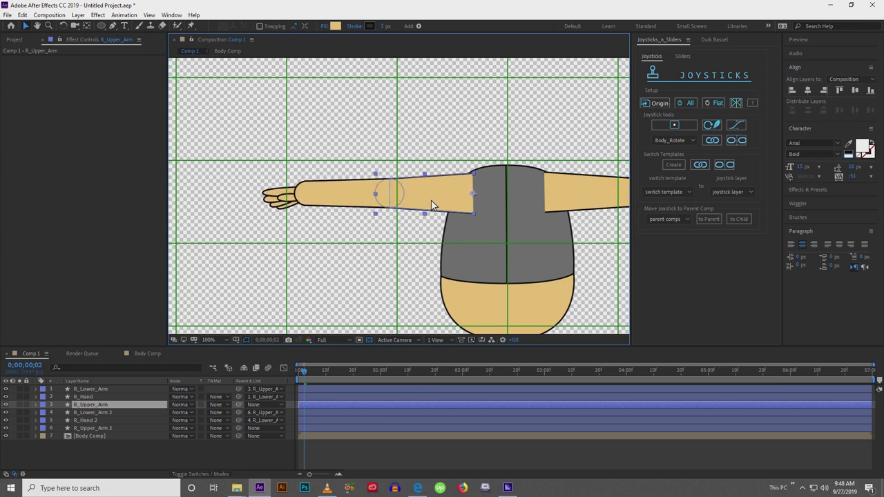
drag(524, 215, 431, 209)
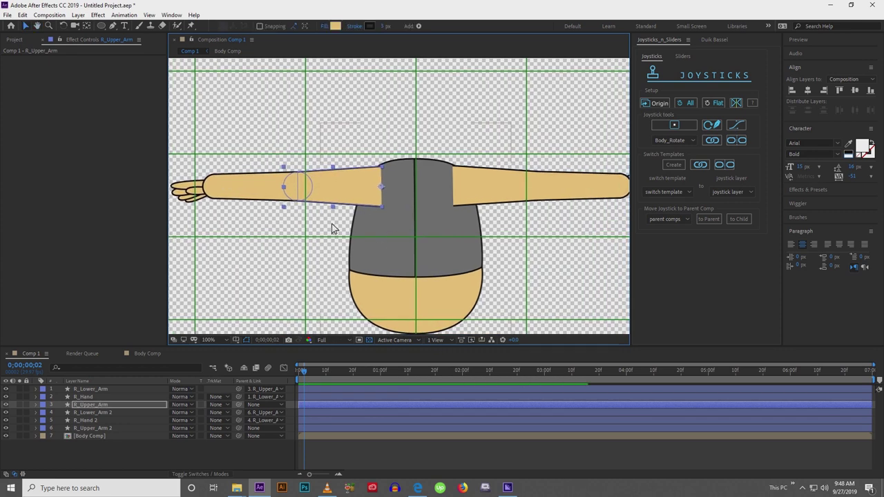
click(270, 227)
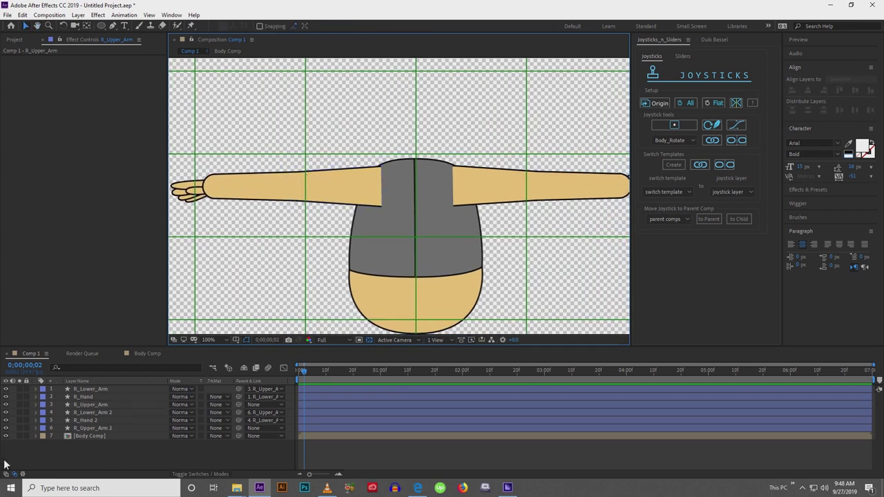
Fill all six arm and hand layers with the shirt's grey, 6D6D6D, sampled from the body.
click(91, 427)
shift+click(89, 389)
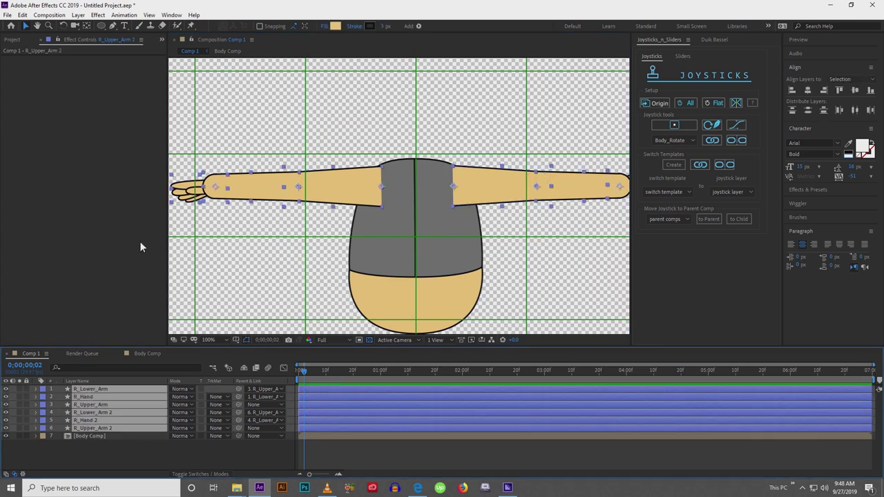
click(335, 27)
click(695, 336)
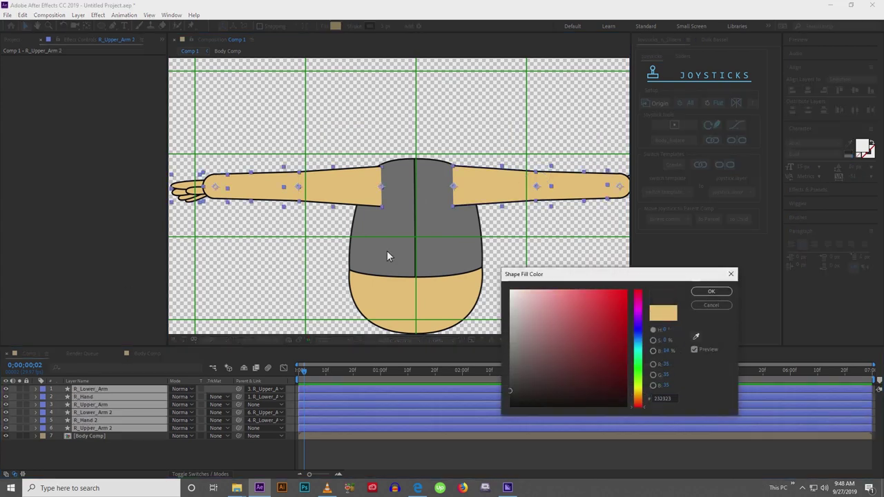
click(390, 240)
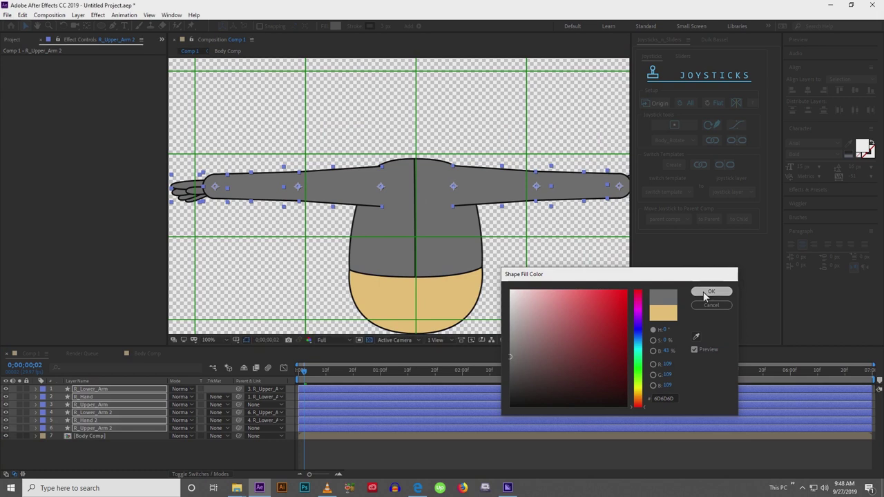
click(711, 291)
key(comma)
drag(510, 254, 501, 236)
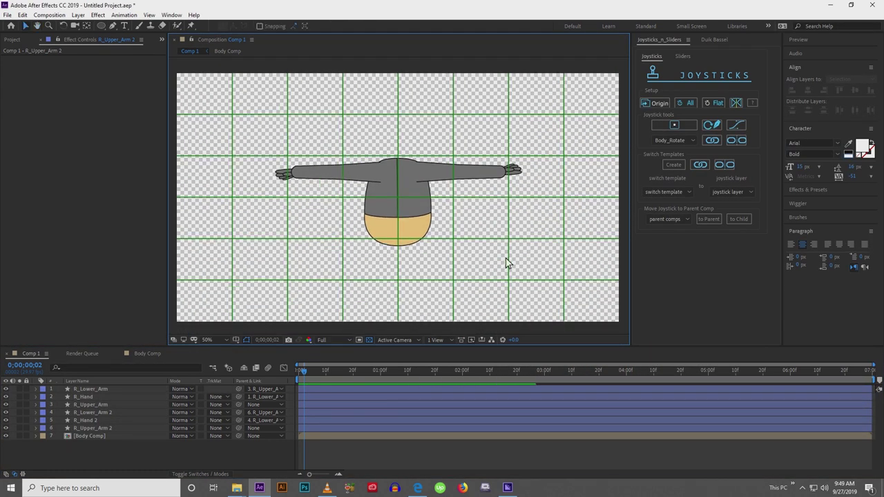
Test the rotation of R_Upper_Arm 2 at the shoulder and shift the arm slightly farther into the body.
key(period)
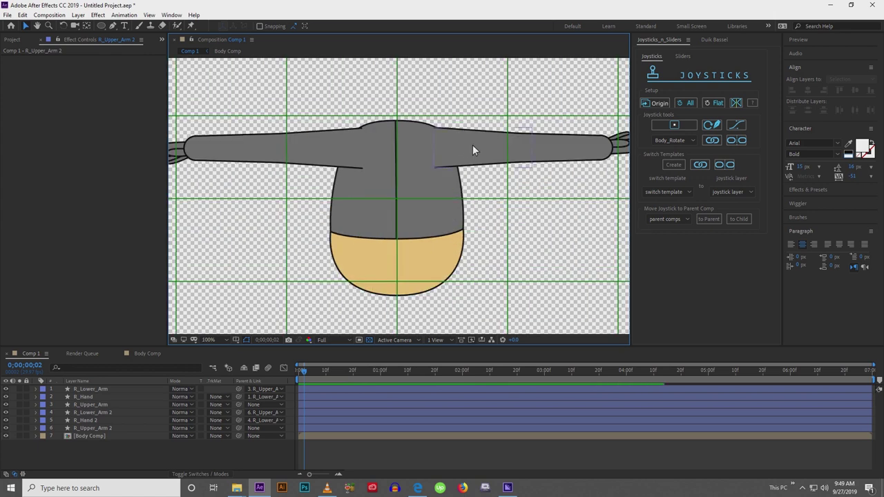
click(472, 143)
key(w)
drag(471, 143, 503, 166)
key(v)
key(w)
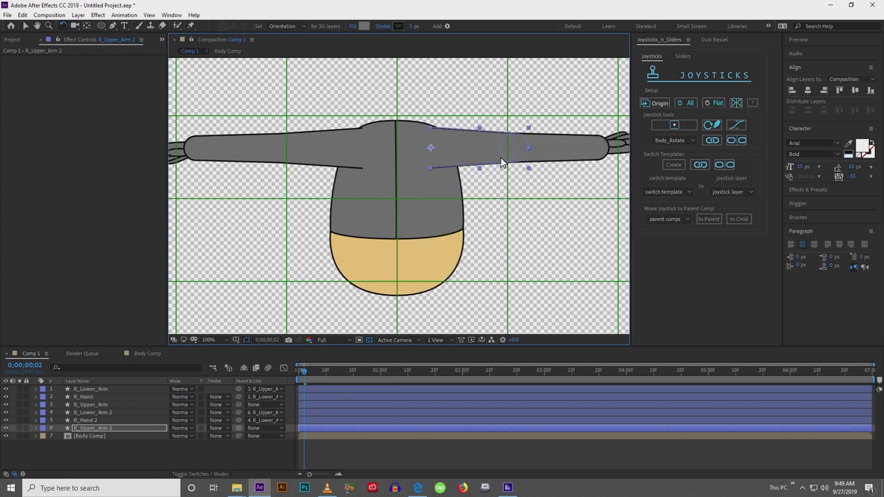
Try R_Upper_Arm 2's anchor point at its lower shoulder corner by rotating the arm down, and undo the rotation.
key(y)
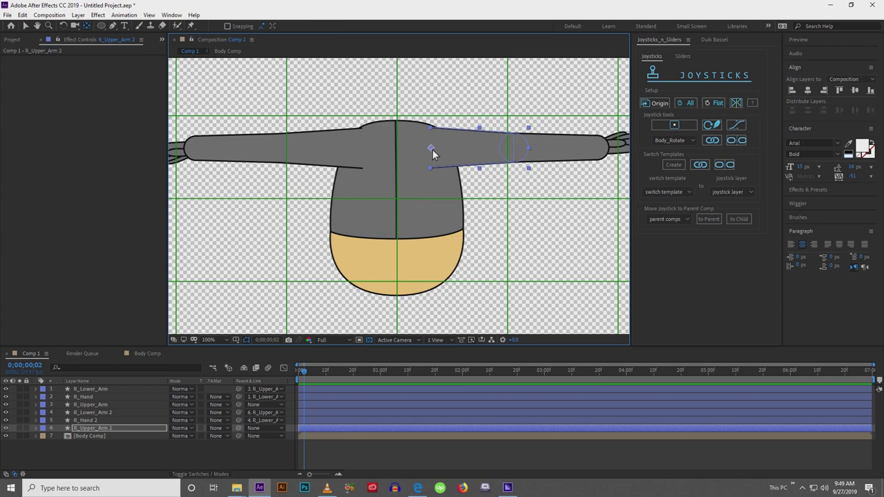
drag(433, 149, 457, 184)
key(w)
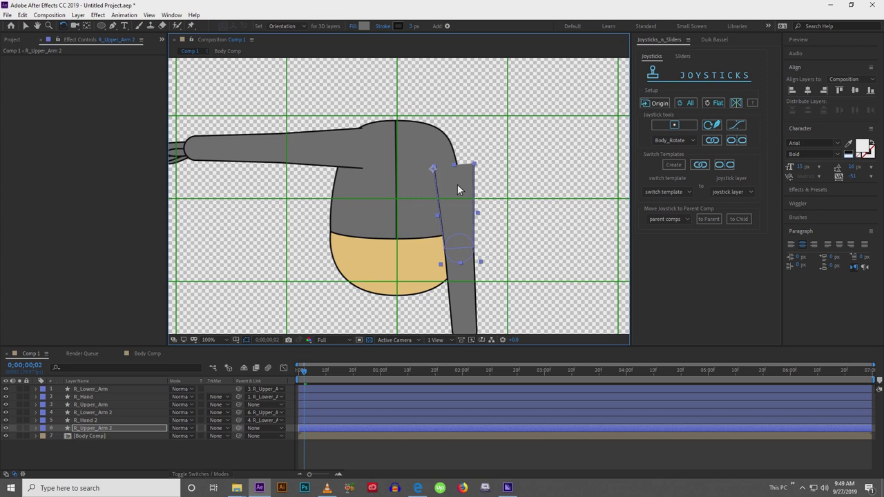
key(v)
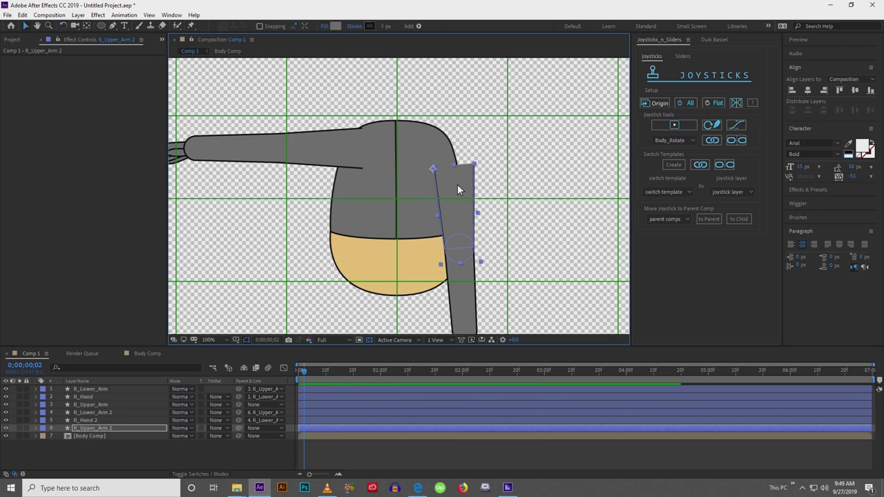
key(ctrl+z)
Move R_Upper_Arm 2's anchor point farther inside the shoulder and rotate the arm down alongside the body.
key(y)
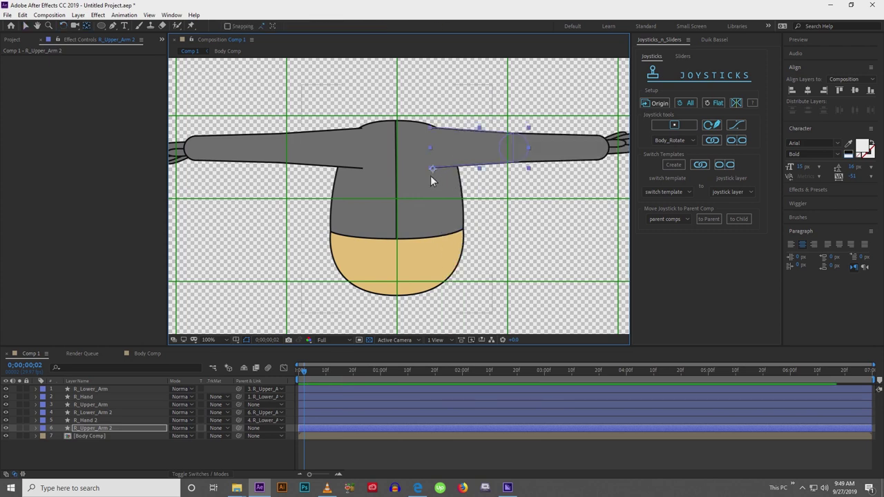
drag(432, 173, 439, 242)
key(w)
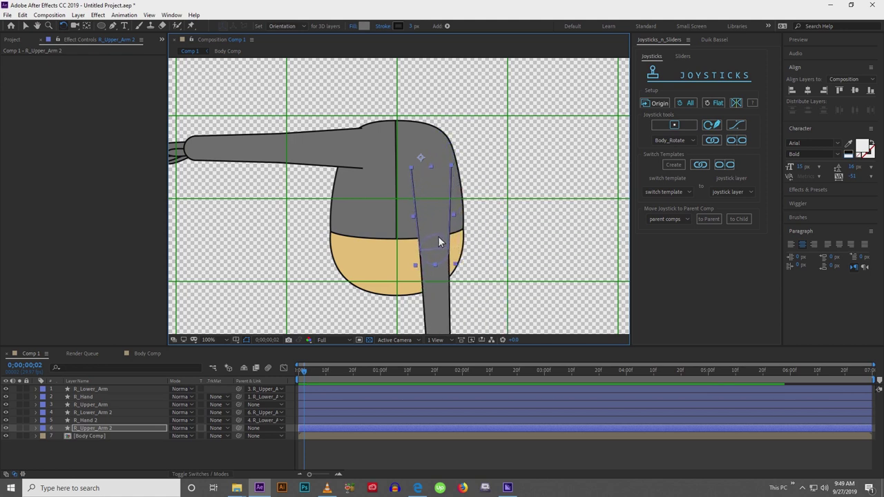
drag(439, 242, 396, 209)
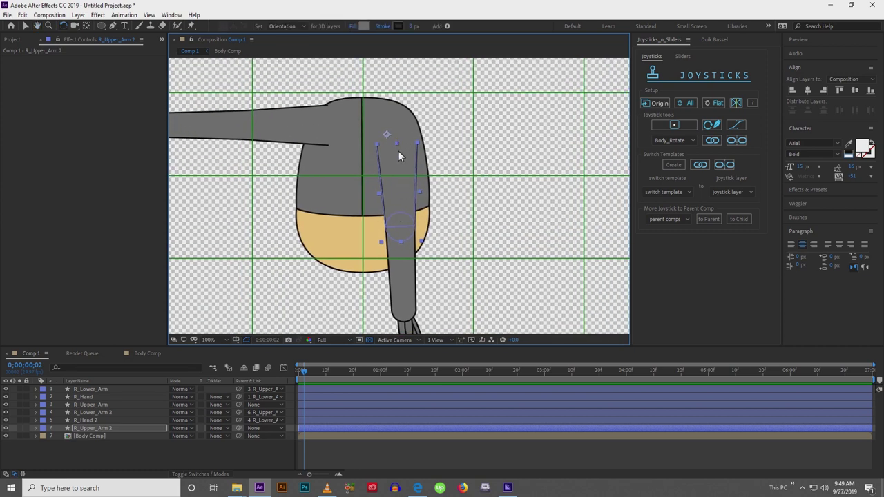
Shift and angle the lowered R_Upper_Arm 2 to meet the body's outer edge, and raise its path's outer shoulder point.
key(v)
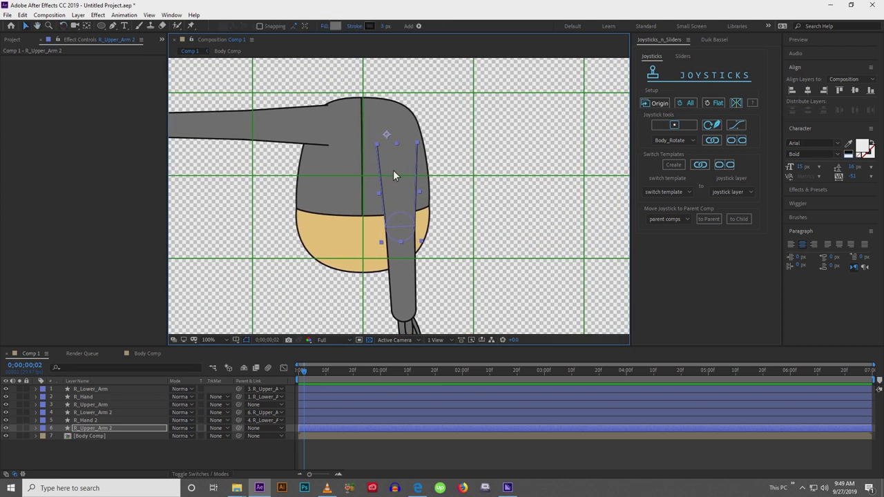
drag(393, 170, 426, 168)
key(w)
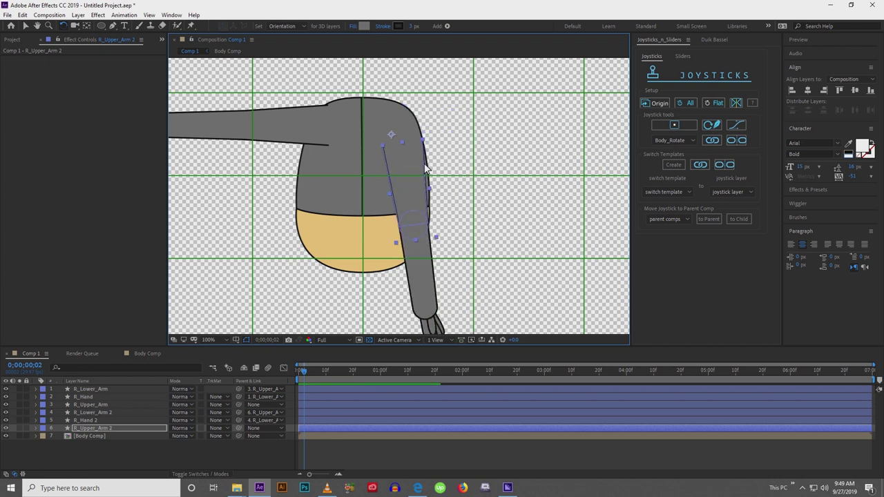
key(v)
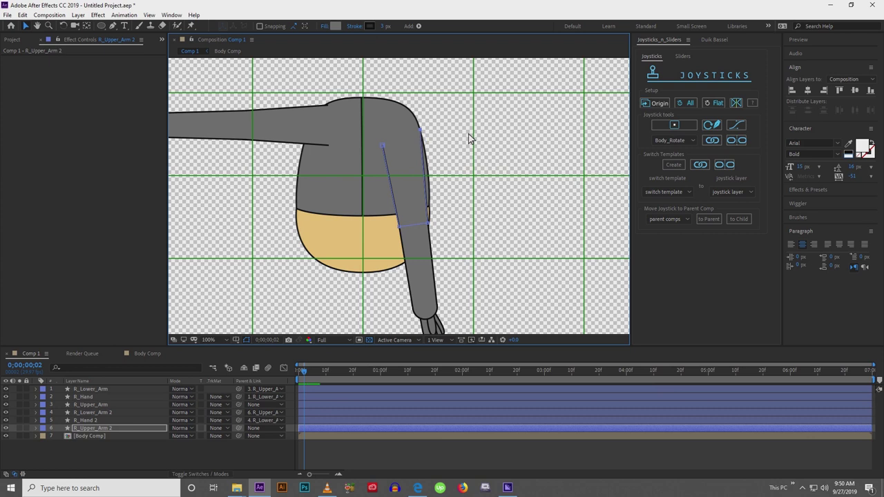
click(321, 430)
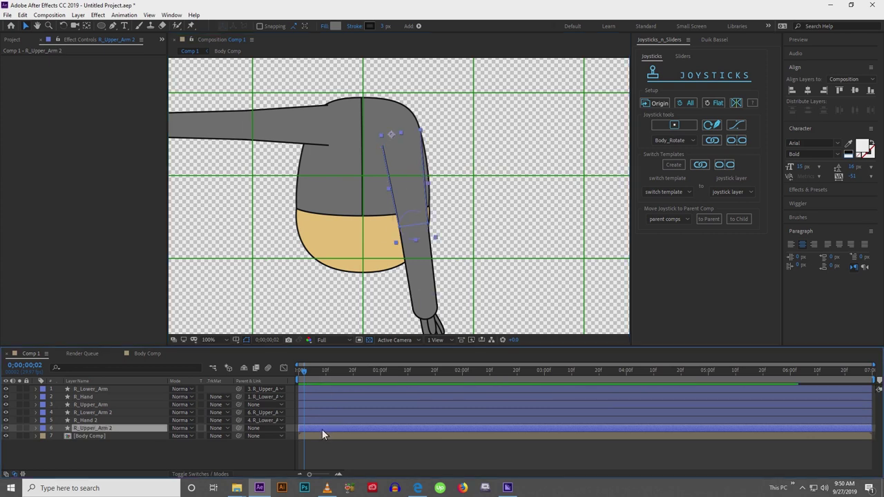
Test the joints by swinging R_Upper_Arm 2 out horizontally and back down, and bending R_Lower_Arm 2 across the body.
key(w)
drag(392, 230, 477, 144)
click(476, 196)
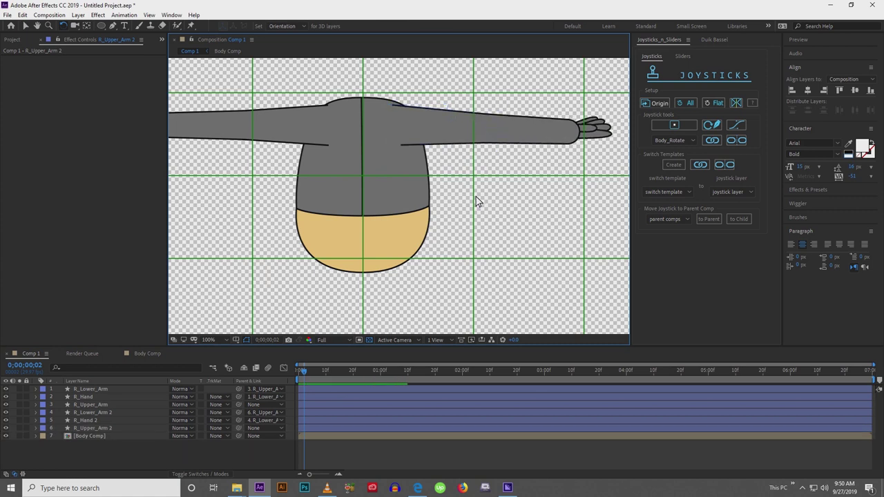
drag(428, 122, 410, 188)
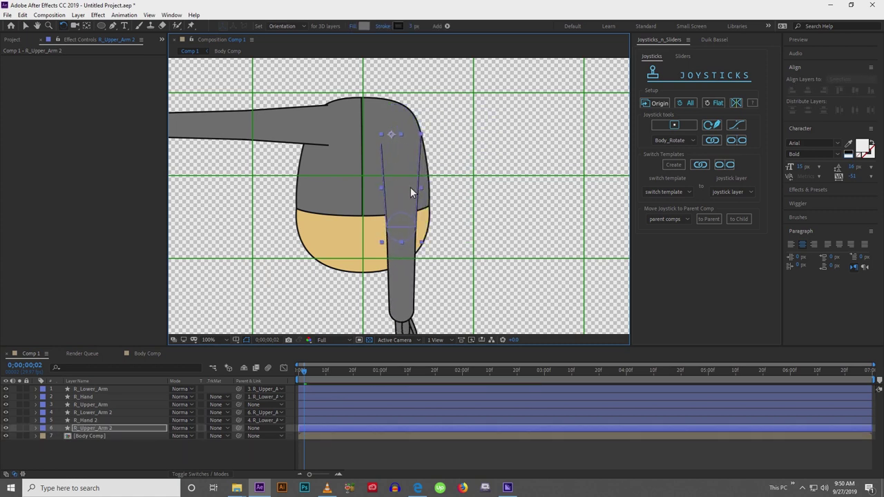
drag(430, 233, 402, 216)
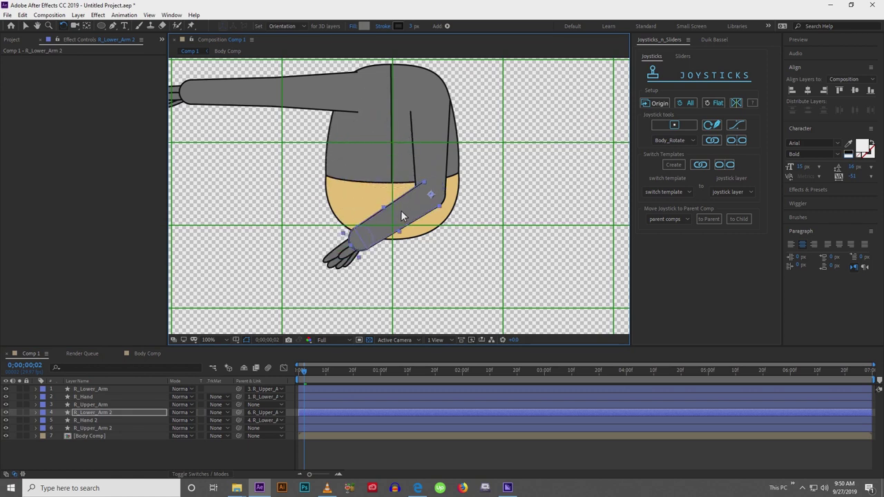
mouse_move(348, 255)
mouse_down()
mouse_move(342, 207)
mouse_move(370, 266)
mouse_move(344, 207)
mouse_move(331, 261)
mouse_move(355, 253)
mouse_up()
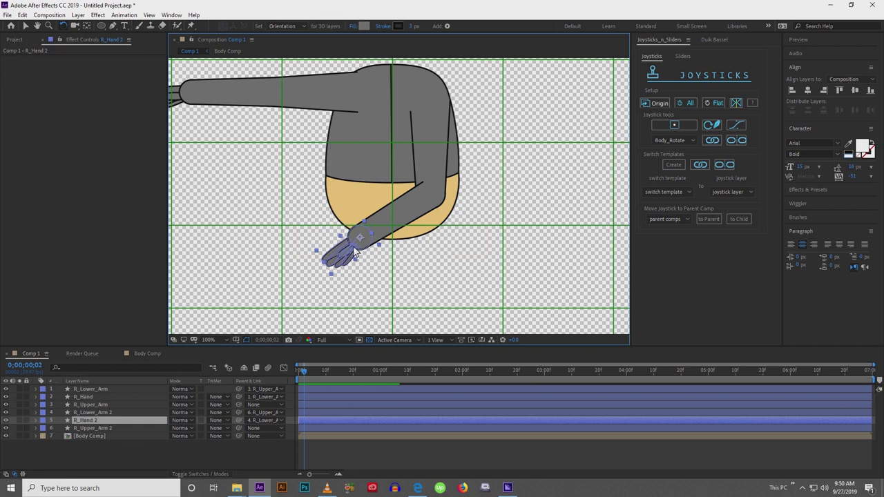
Delete the extra shape at the wrist end of R_Hand 2.
key(v)
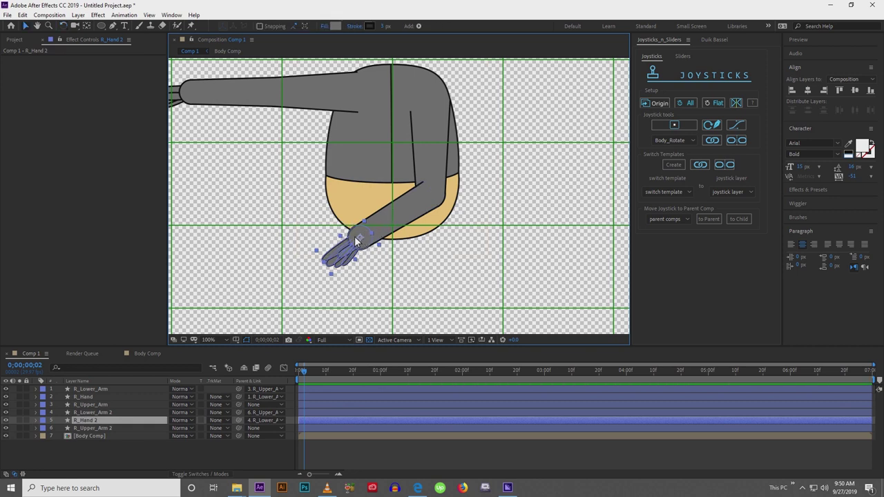
double_click(355, 237)
key(Delete)
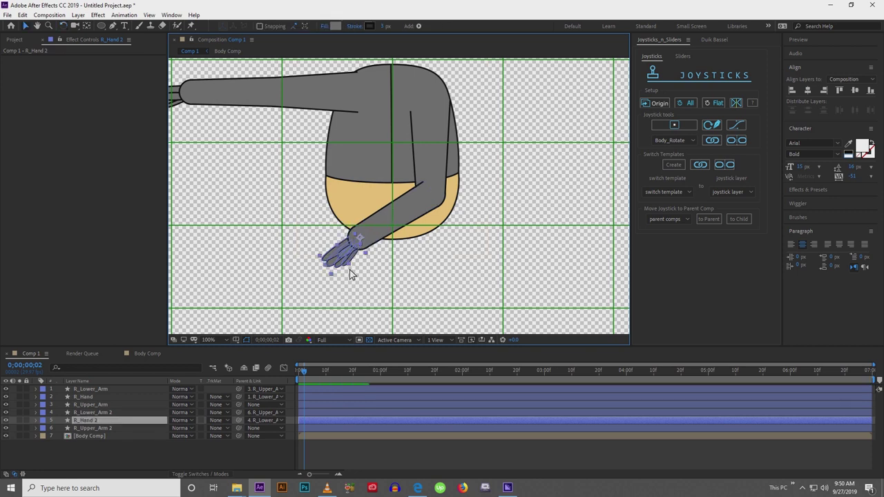
Try R_Hand 2 above R_Lower_Arm 2 in the layer order, and undo the reordering.
drag(356, 272, 412, 246)
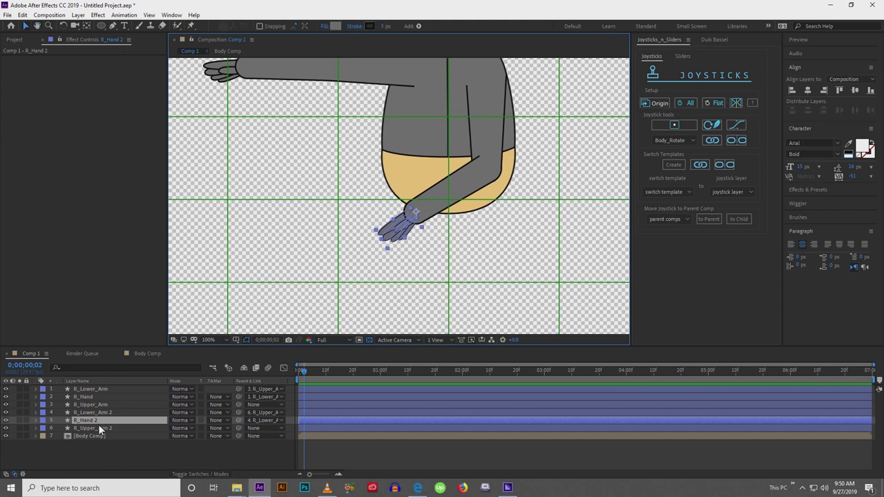
drag(98, 422, 102, 413)
click(100, 458)
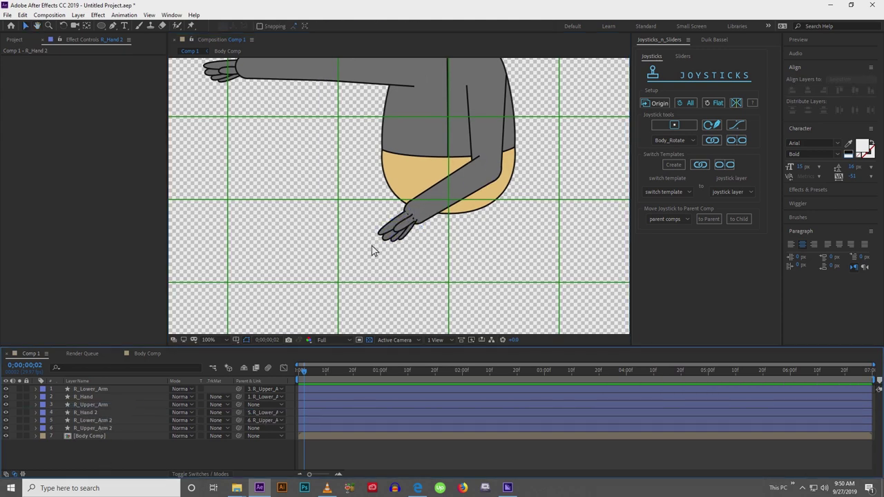
drag(386, 228, 402, 245)
key(ctrl+z)
key(w)
key(space)
drag(342, 204, 353, 240)
click(507, 152)
key(ctrl+z)
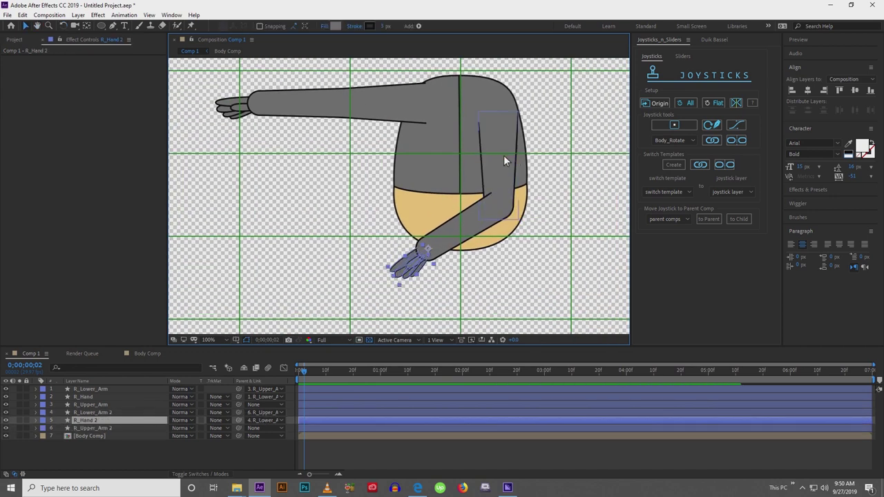
Rotate R_Upper_Arm 2 back up to horizontal and straighten R_Lower_Arm 2 in line with it.
click(501, 154)
key(w)
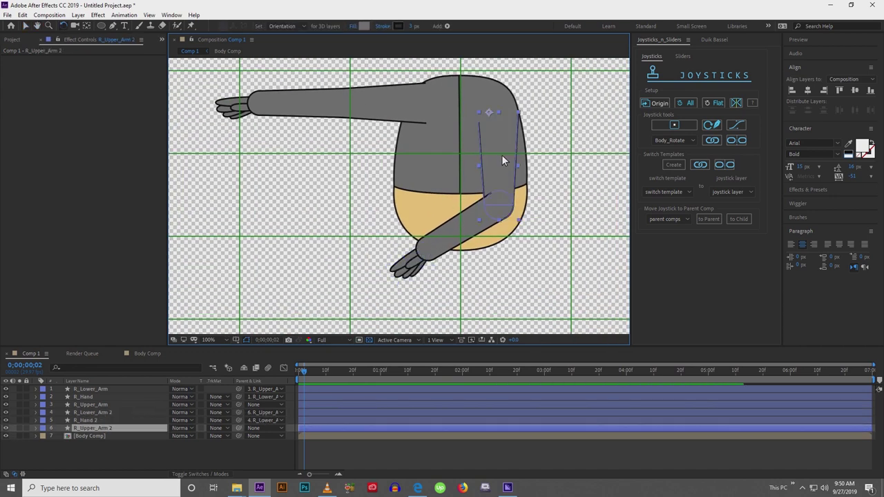
drag(501, 154, 563, 102)
key(space)
drag(533, 150, 421, 189)
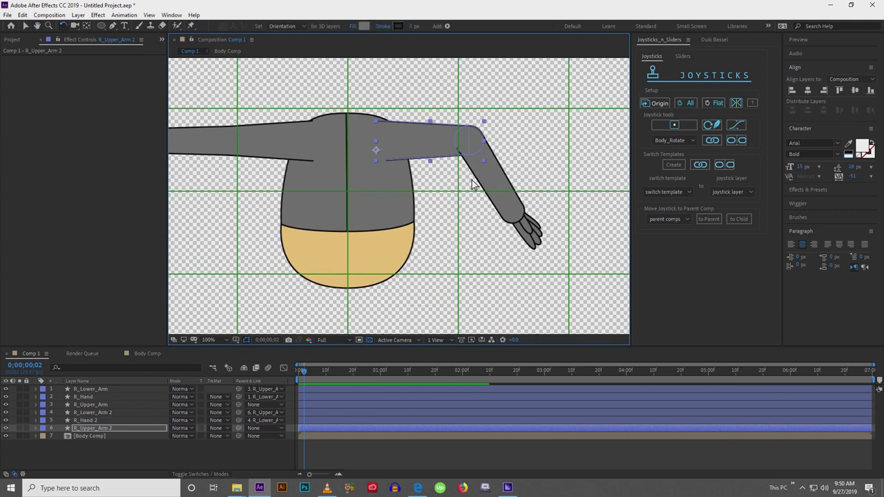
drag(498, 181, 529, 141)
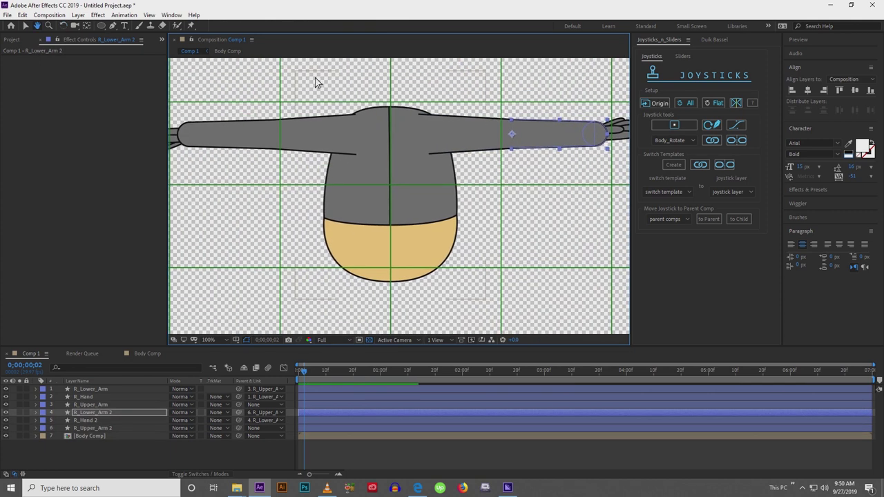
drag(319, 131, 297, 131)
drag(416, 116, 453, 171)
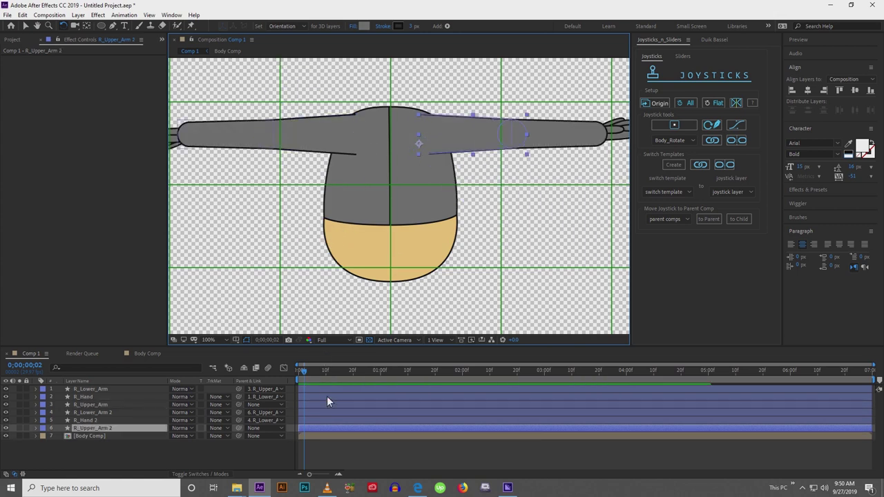
click(212, 451)
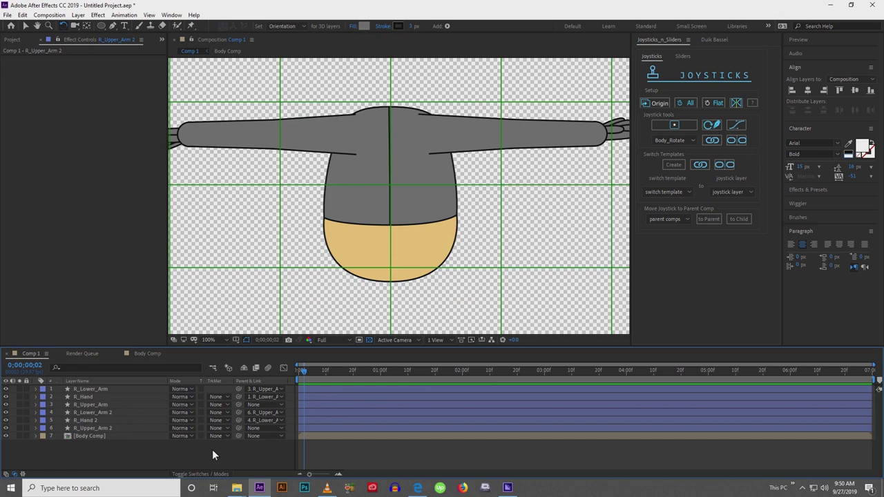
Set the label colour of R_Lower_Arm 2, R_Hand 2 and R_Upper_Arm 2 to Red.
click(114, 429)
shift+click(110, 413)
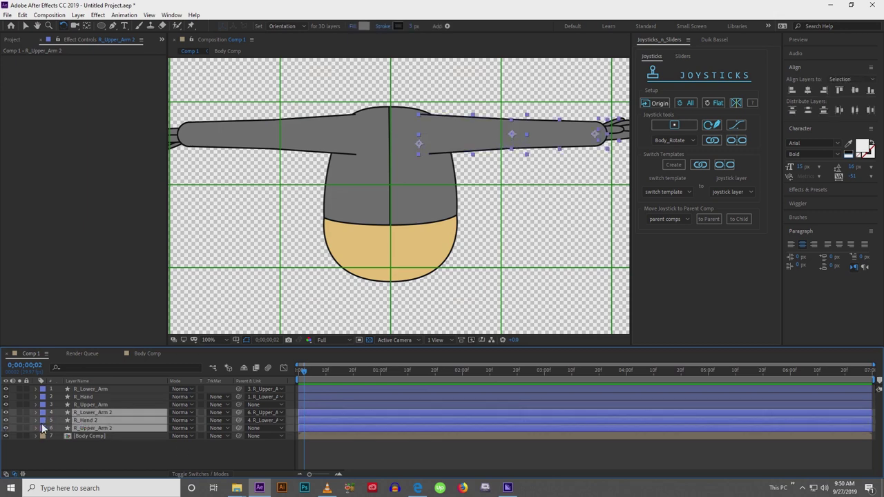
key(ctrl+shift+a)
click(76, 413)
shift+click(76, 428)
click(42, 429)
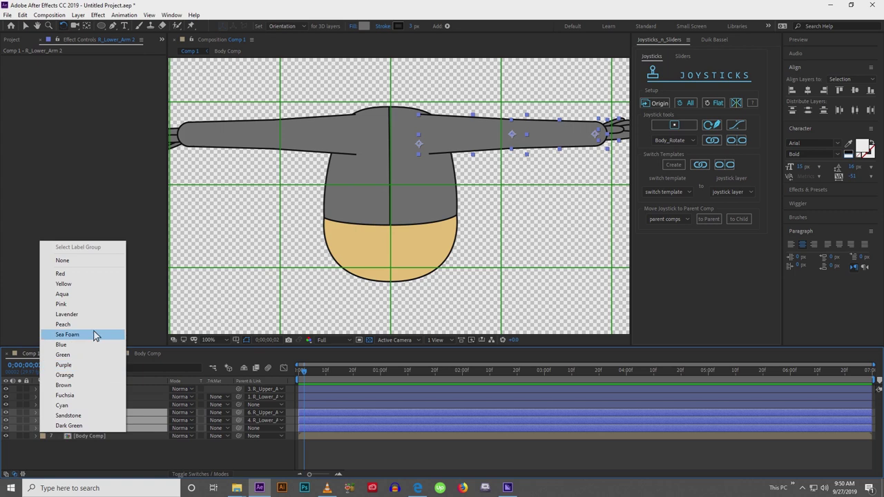
click(83, 274)
click(108, 441)
Rename the R_Lower_Arm 2 layer as L_Lower_Arm.
click(106, 412)
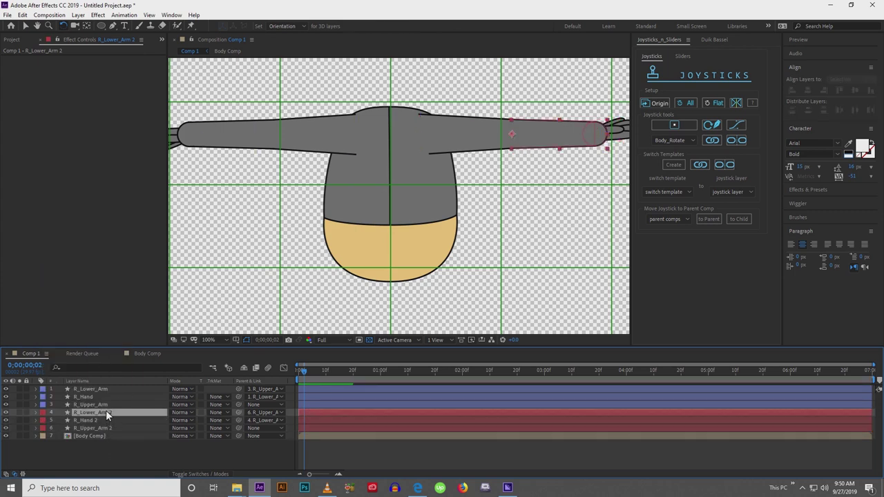
key(Return)
text(L)
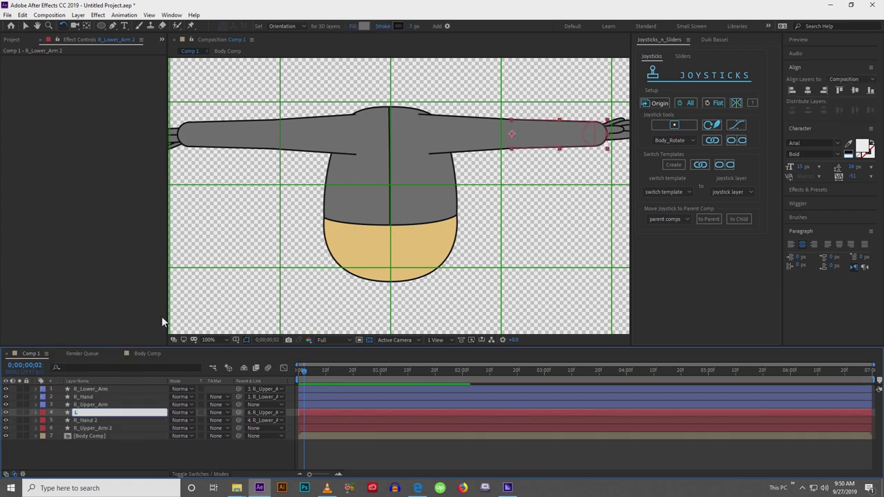
text(_Lower_)
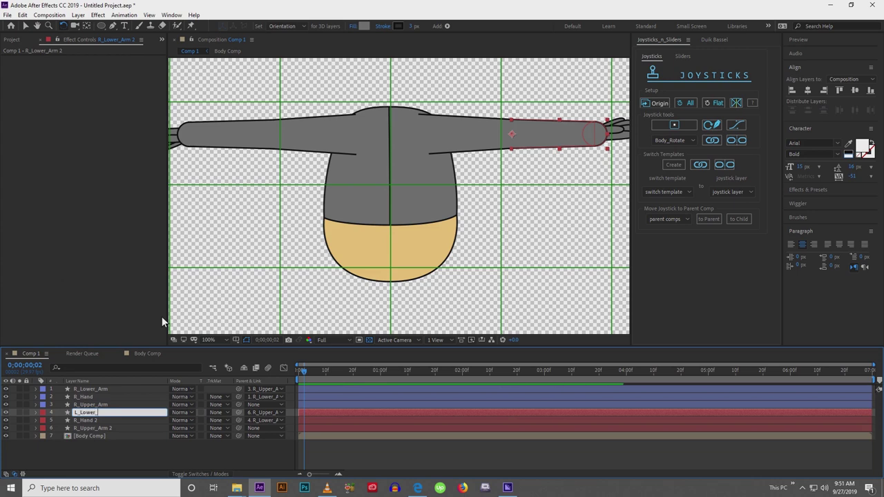
text(Arm)
key(Return)
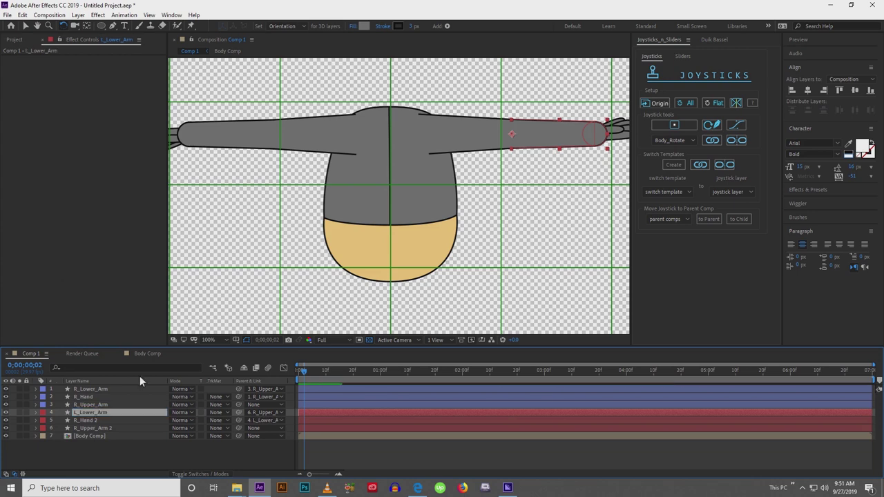
Rename the R_Hand 2 layer as L_Hand.
click(102, 420)
key(Return)
text(L)
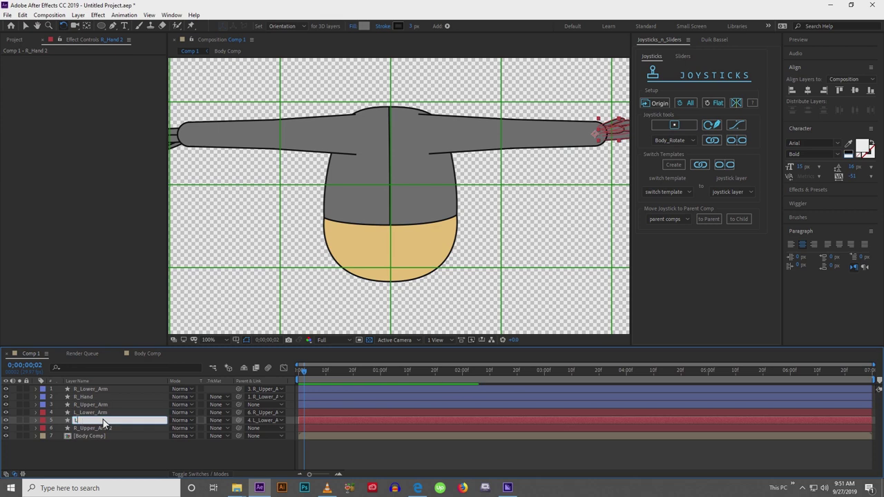
text(_Hand)
key(Return)
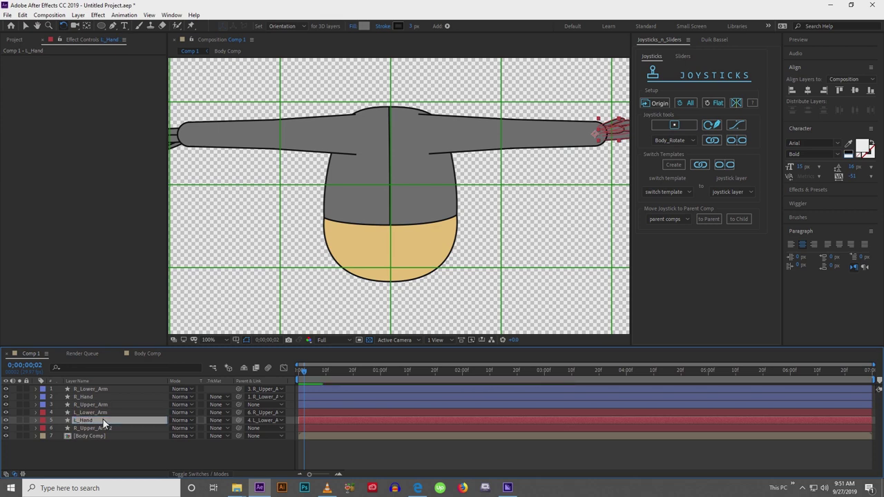
Rename the R_Upper_Arm 2 layer as L_Upper_Arm.
click(110, 429)
key(Return)
text(L)
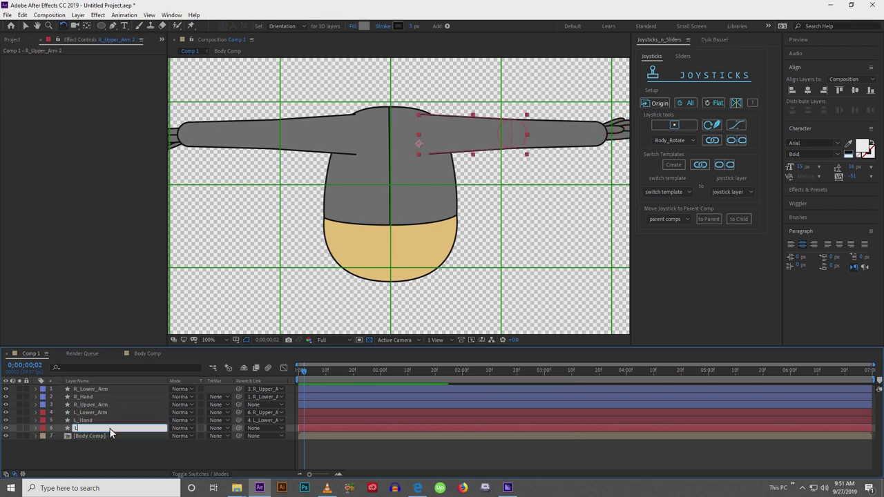
text(_Upper_Arm)
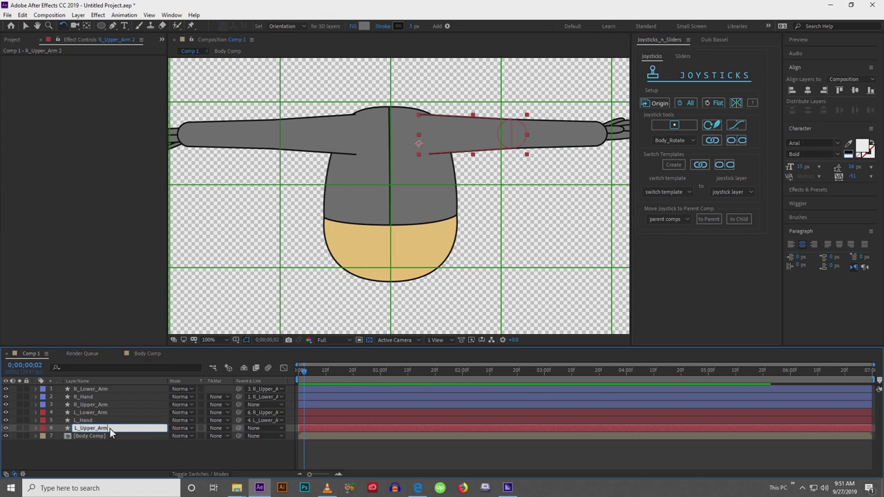
key(Return)
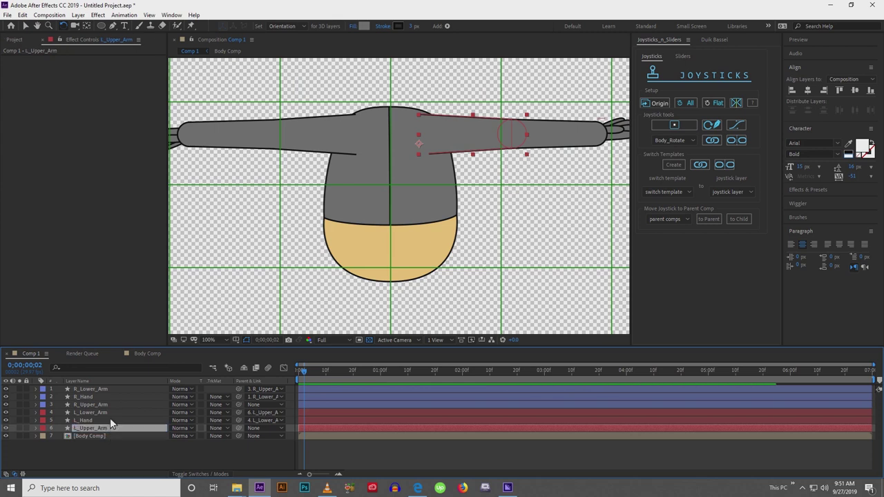
Bring up the Duik Bassel rigging tools, ignoring the version update notice and closing its help window.
drag(570, 199, 537, 211)
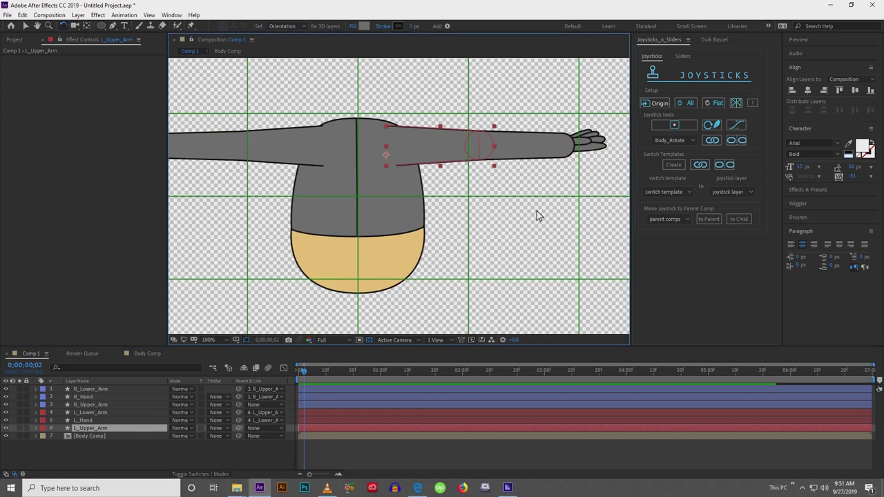
scroll(537, 210, down, 1)
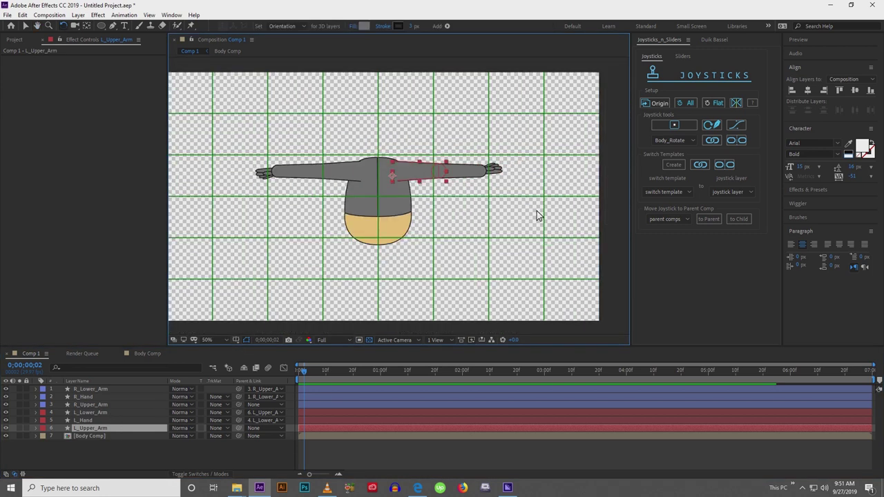
click(402, 268)
click(714, 40)
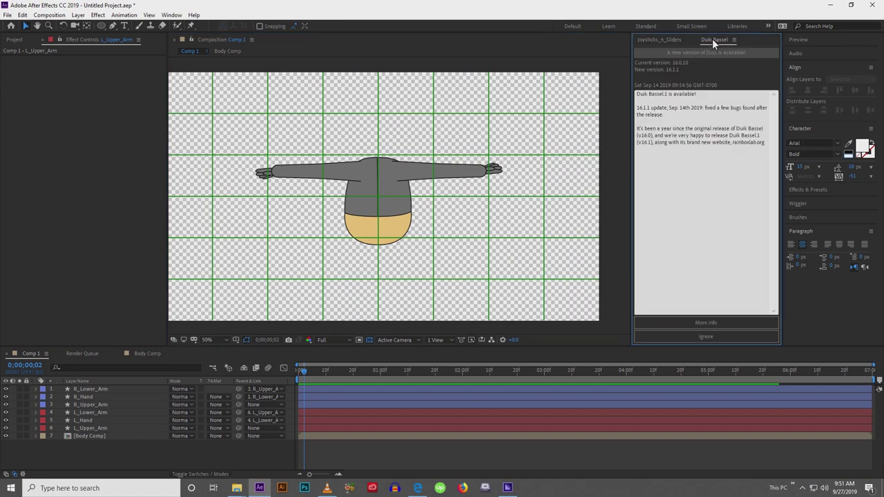
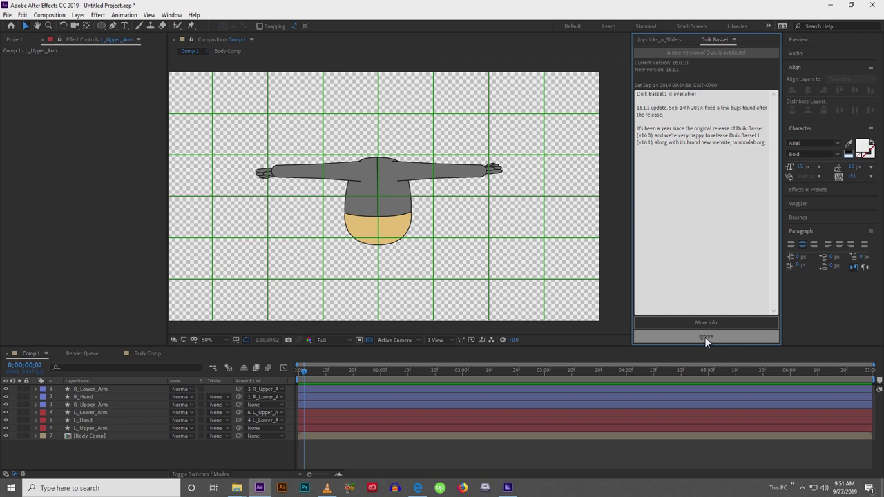
click(704, 337)
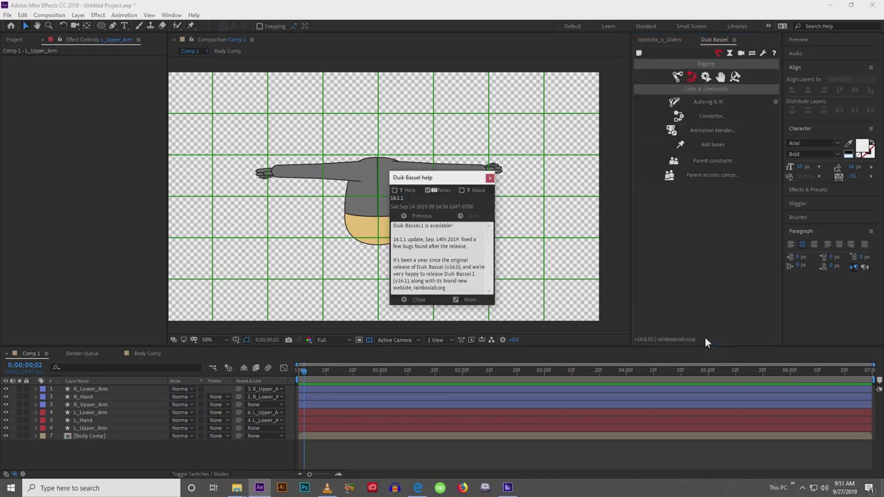
click(489, 178)
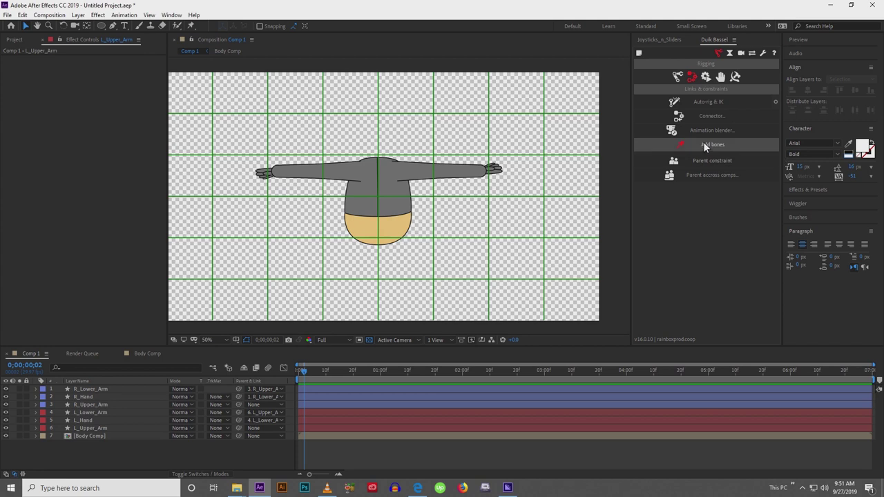
Create a Duik position-and-rotation controller for the L_Hand layer.
click(120, 420)
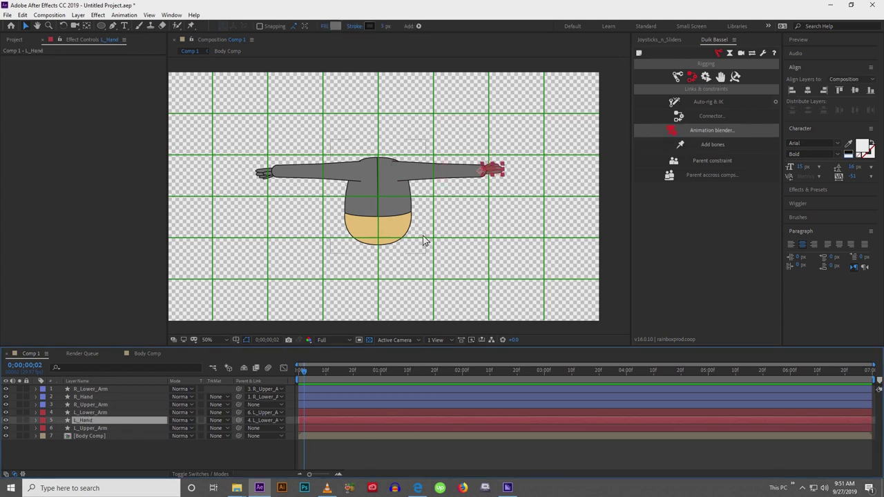
click(720, 77)
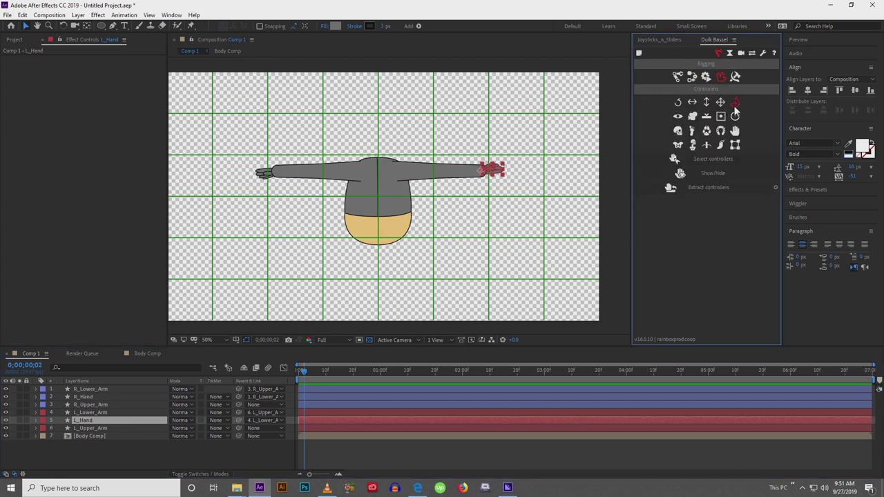
click(735, 103)
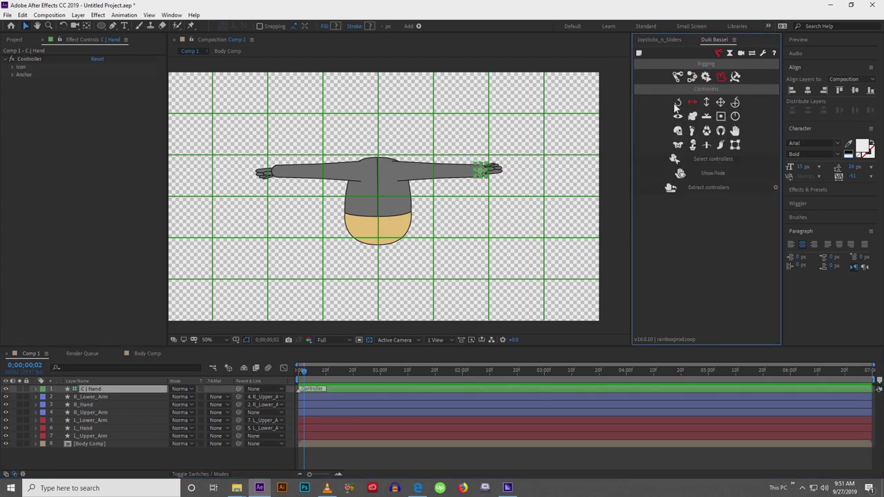
Rename the C | Hand controller layer as C | L_Hand.
click(88, 391)
key(Return)
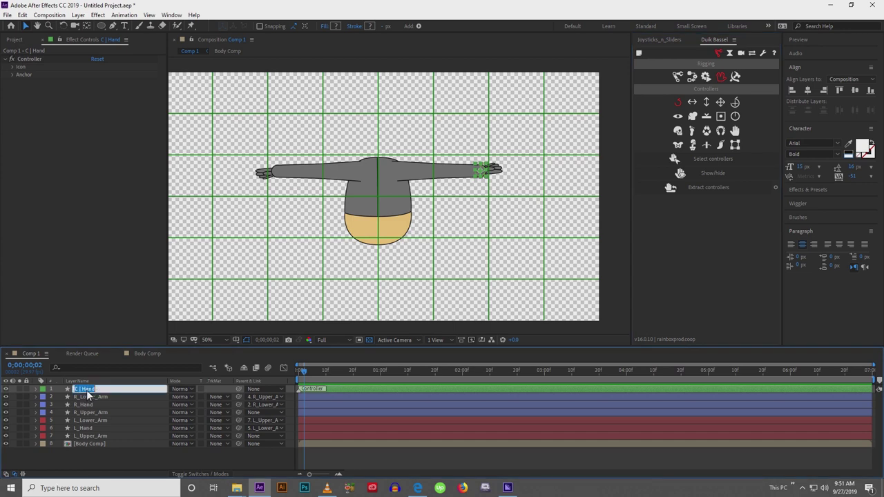
click(87, 391)
text(L_)
click(90, 395)
click(94, 391)
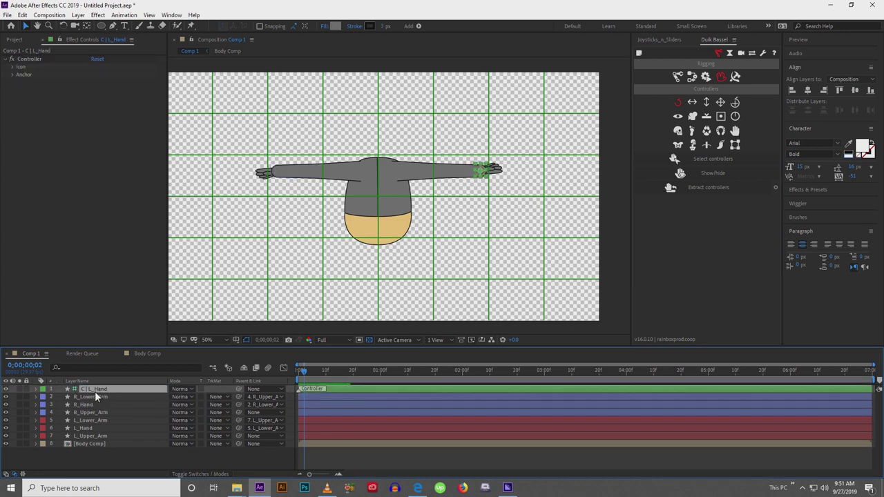
Link the left arm's parenting again: L_Hand to L_Lower_Arm and L_Lower_Arm to L_Upper_Arm.
click(89, 428)
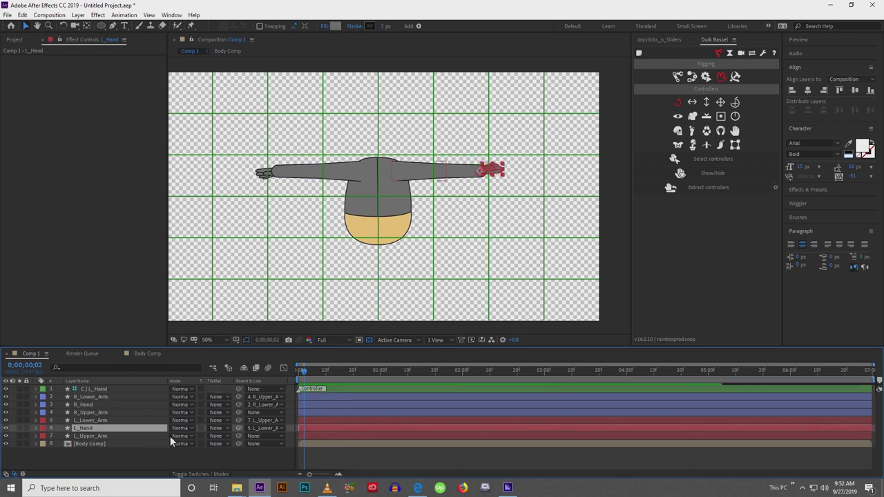
drag(239, 428, 118, 419)
click(118, 419)
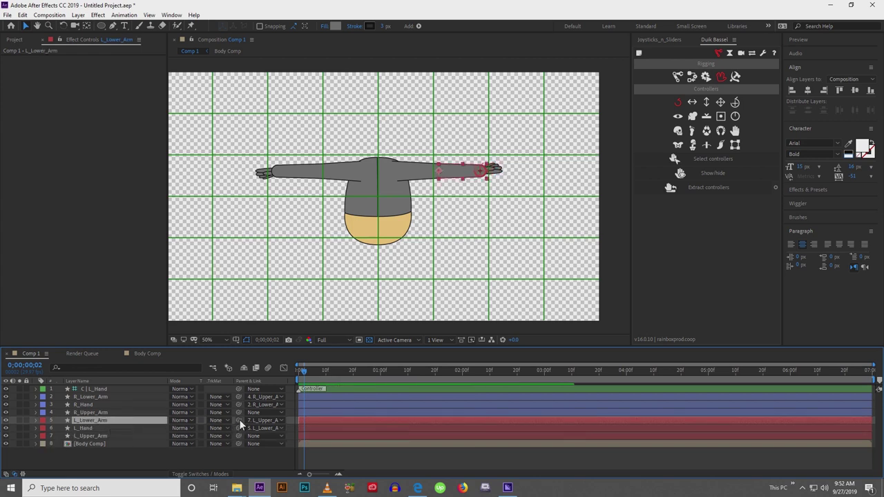
drag(238, 420, 126, 439)
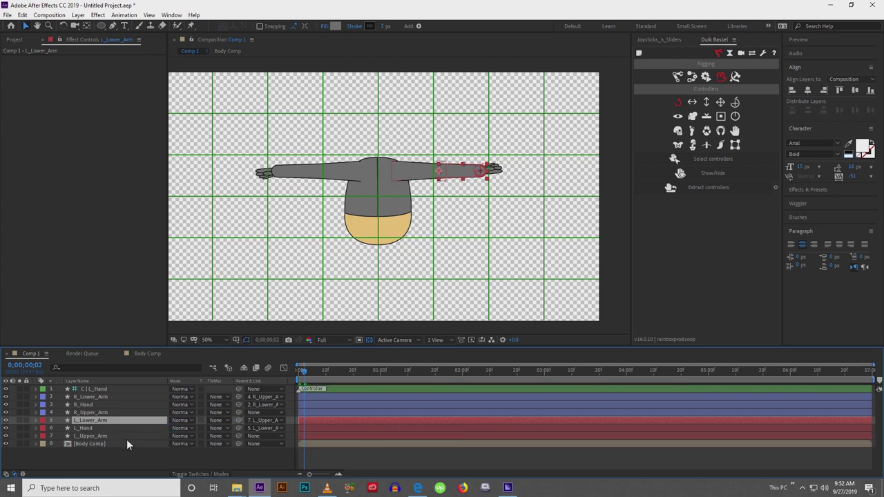
Apply Duik's Auto-rig & IK to L_Hand, L_Lower_Arm, L_Upper_Arm and the C | L_Hand controller.
click(90, 428)
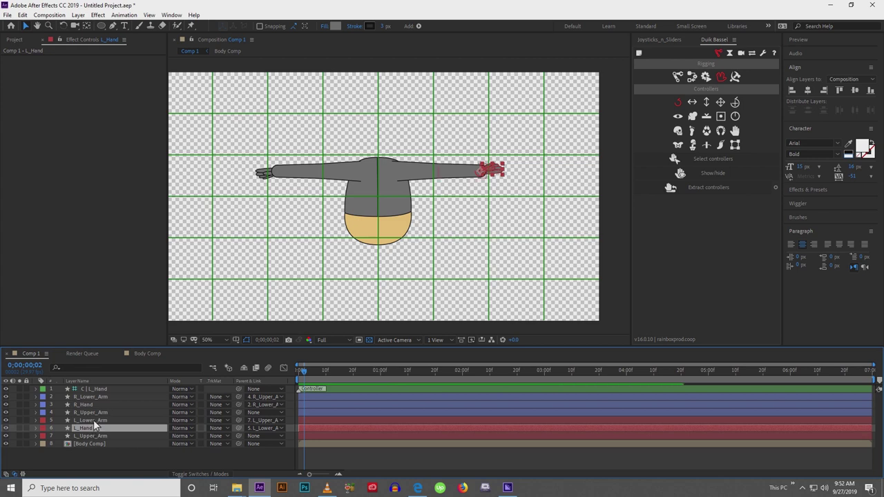
ctrl+click(94, 420)
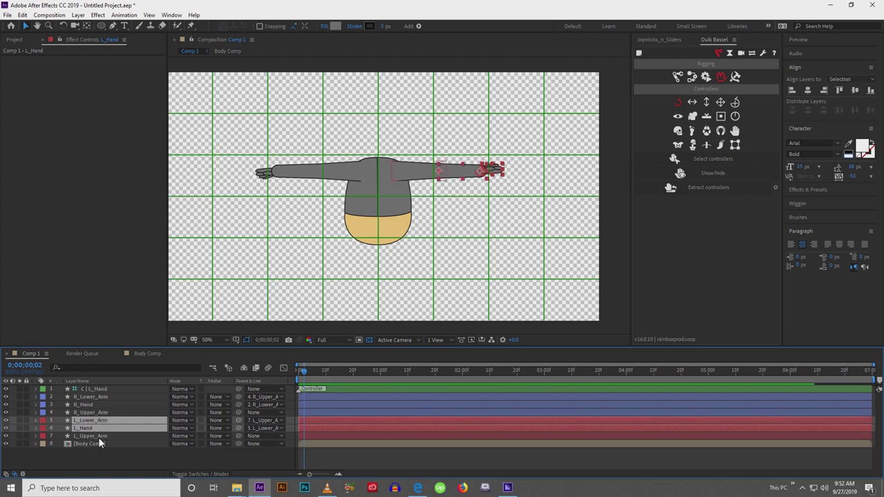
ctrl+click(98, 437)
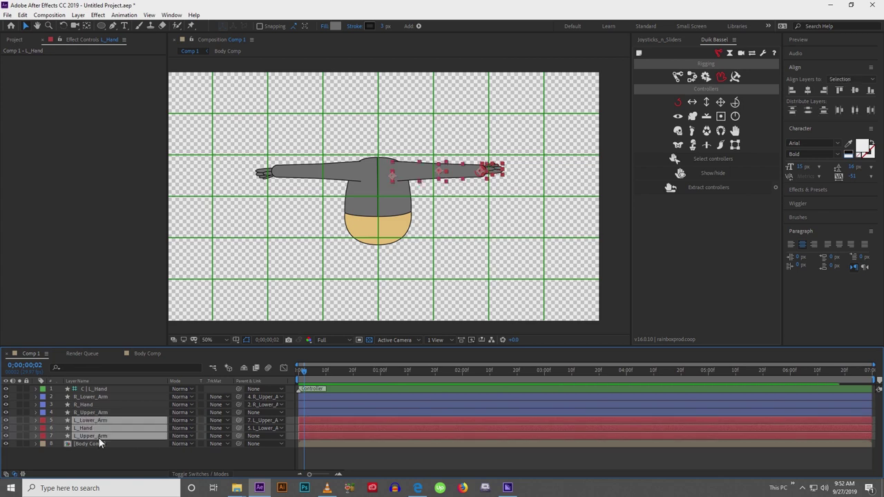
ctrl+click(101, 389)
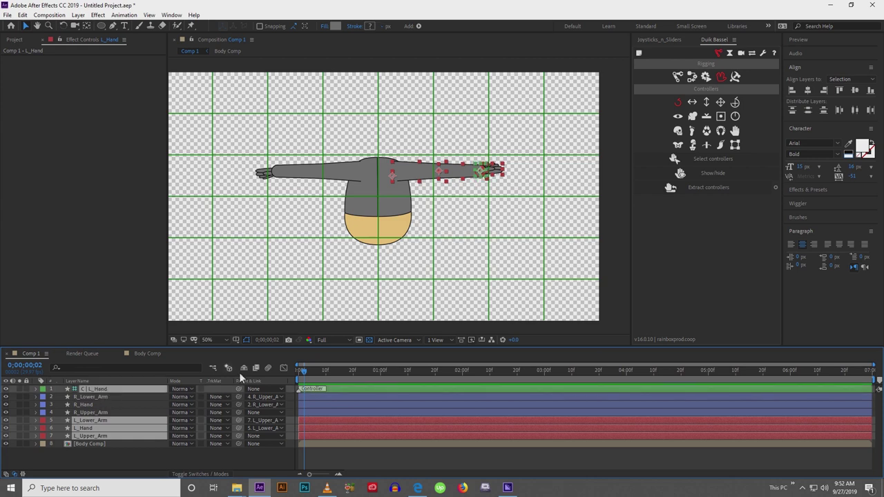
click(692, 78)
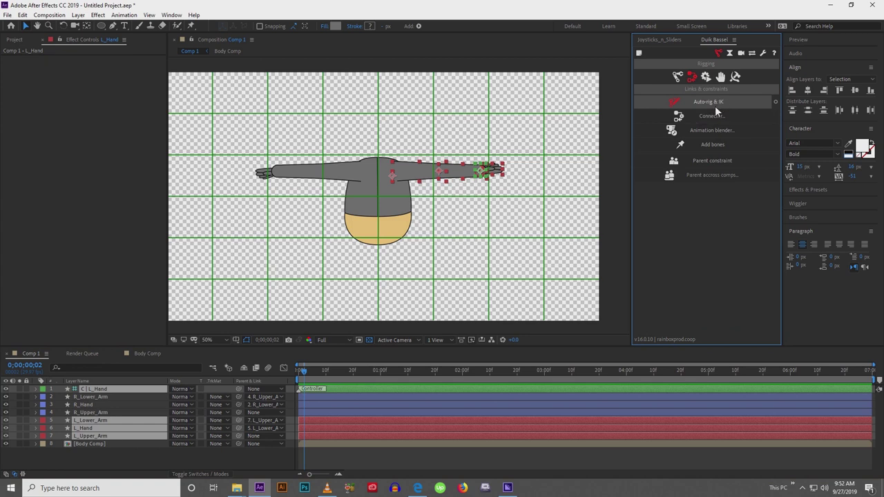
click(714, 106)
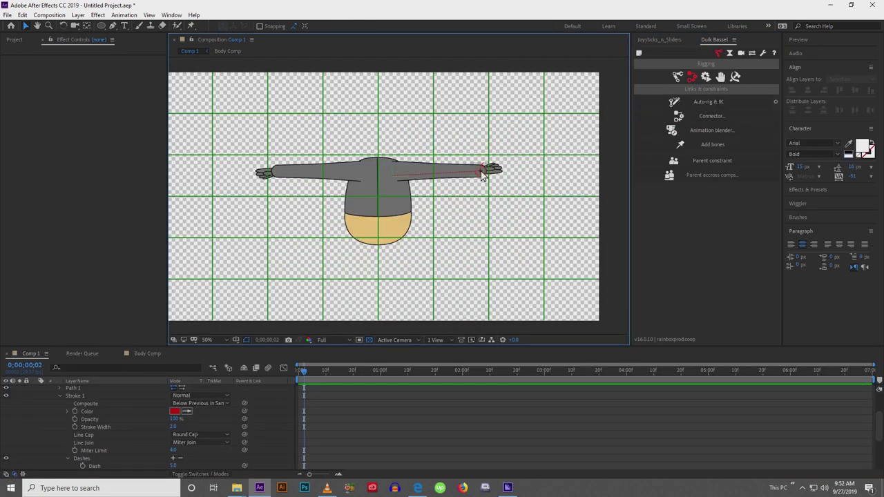
Test the left arm's IK by moving the C | L_Hand controller, undo the move and collapse the layer's properties.
drag(482, 171, 429, 231)
key(ctrl+z)
scroll(58, 411, up, 3)
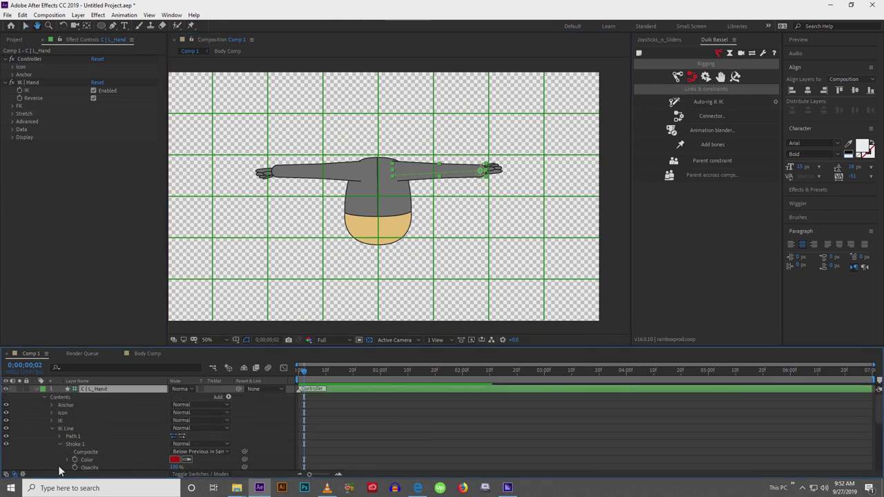
click(36, 390)
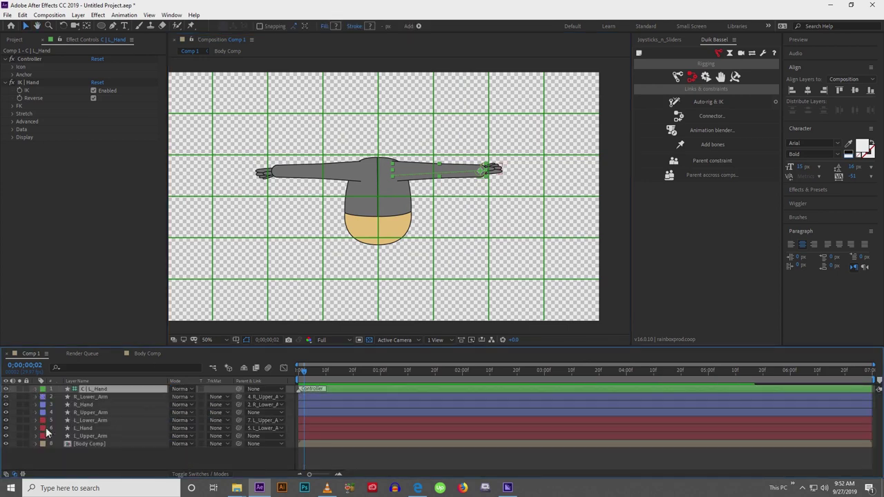
Create a Duik position-and-rotation controller for the R_Hand layer.
click(88, 404)
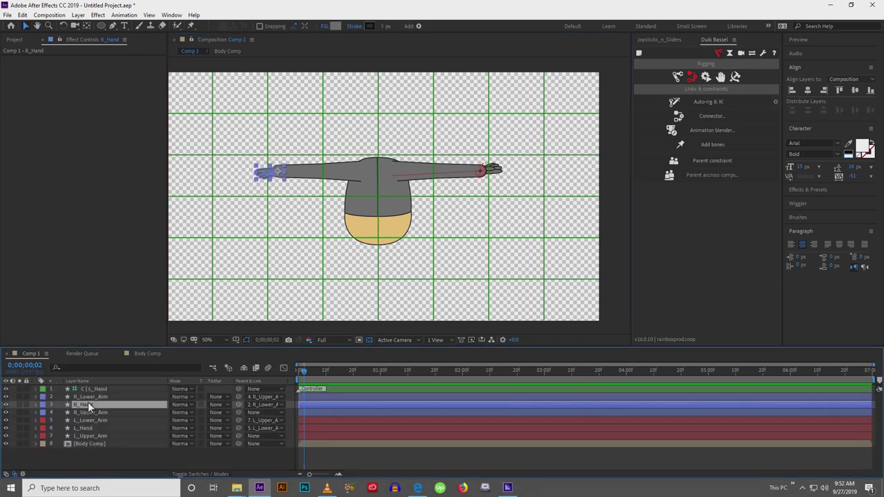
click(721, 76)
click(735, 103)
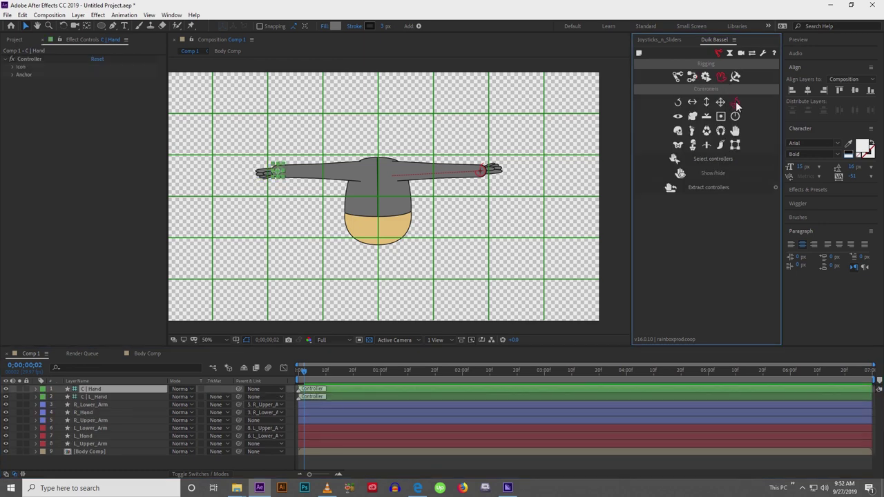
Rename the new right-hand controller layer as C | R_Hand.
click(91, 390)
key(Return)
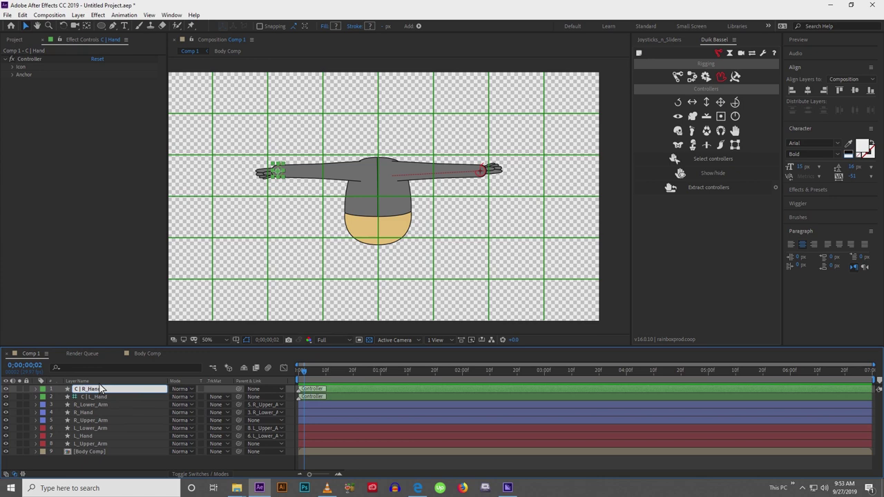
text(R_)
key(Return)
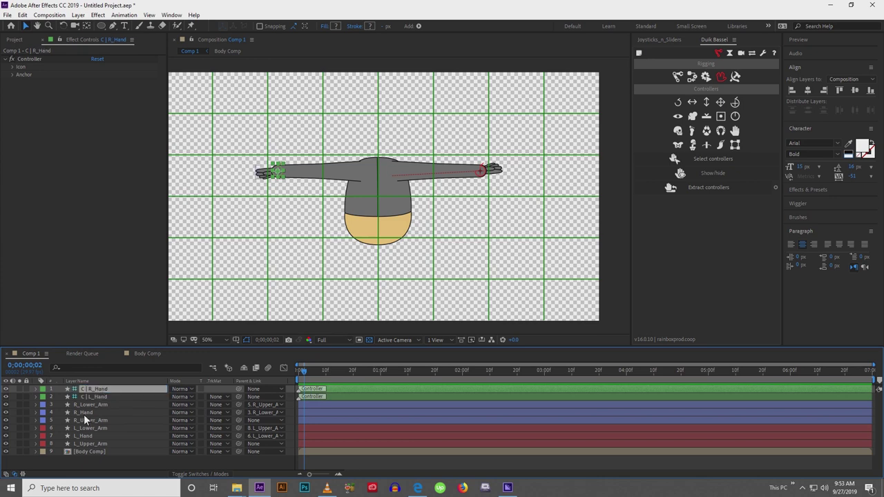
Apply Duik's Auto-rig & IK to R_Hand, R_Lower_Arm, R_Upper_Arm and the C | R_Hand controller.
click(84, 414)
ctrl+click(91, 406)
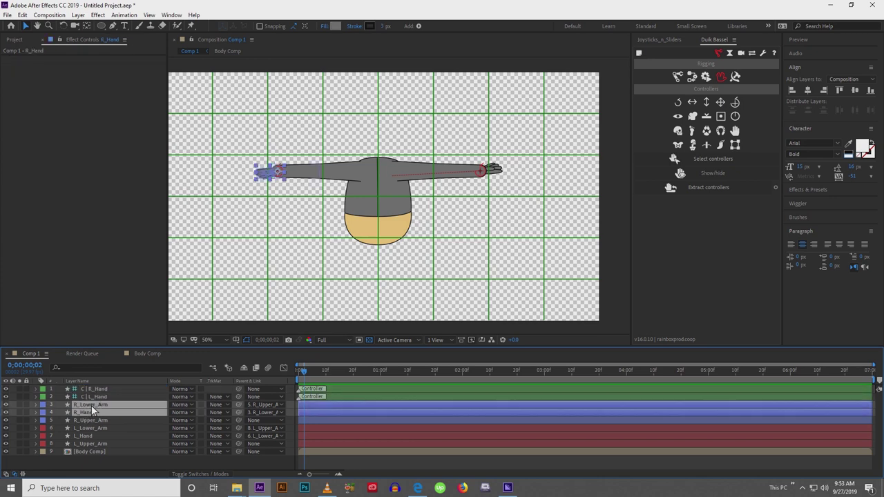
ctrl+click(92, 420)
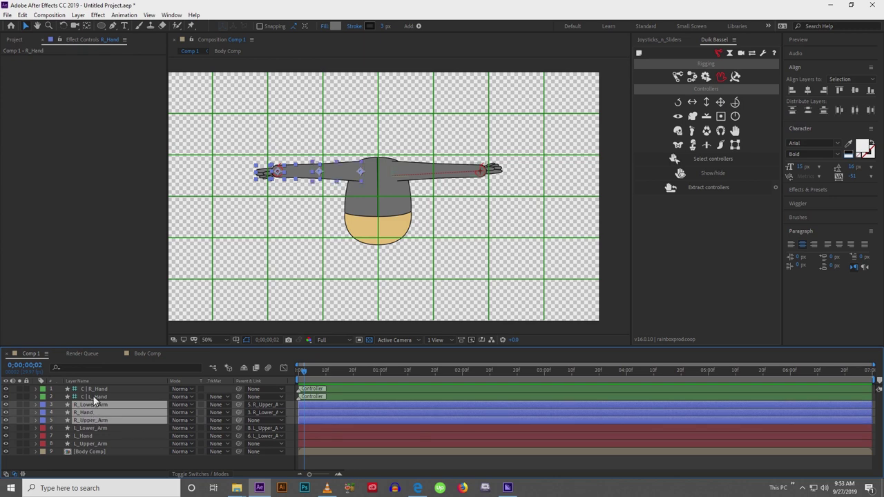
ctrl+click(95, 390)
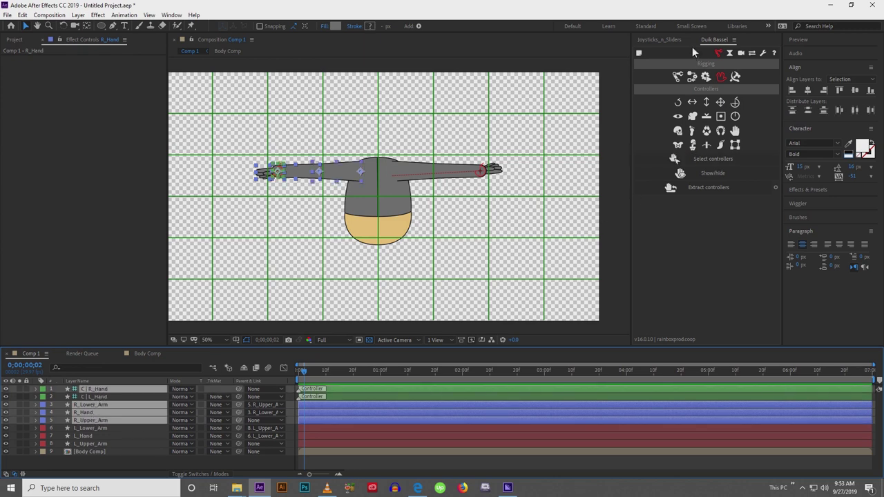
click(693, 77)
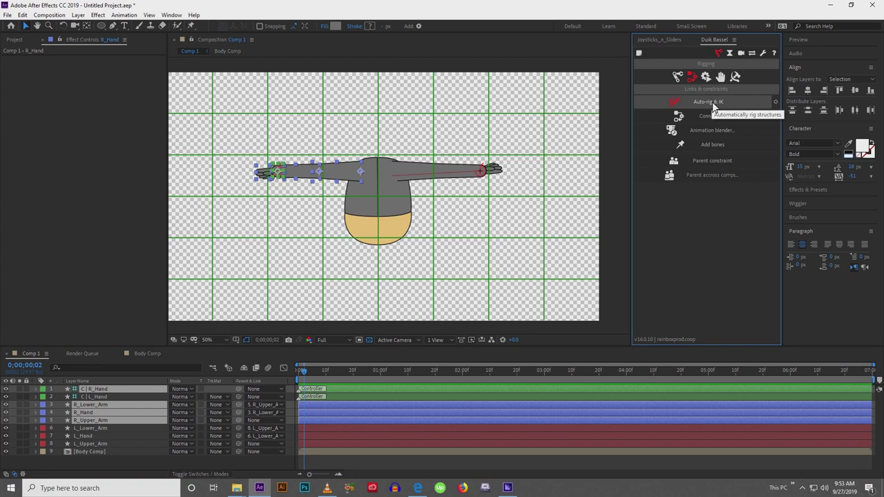
click(712, 102)
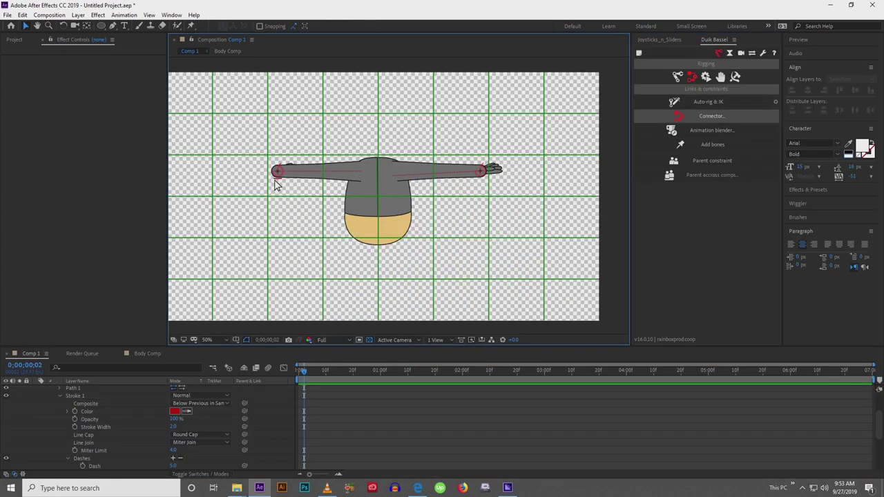
Test-move the C | R_Hand controller, undoing the move, and rotate it until the right hand points outward from the forearm.
drag(276, 174, 292, 199)
key(ctrl+z)
key(w)
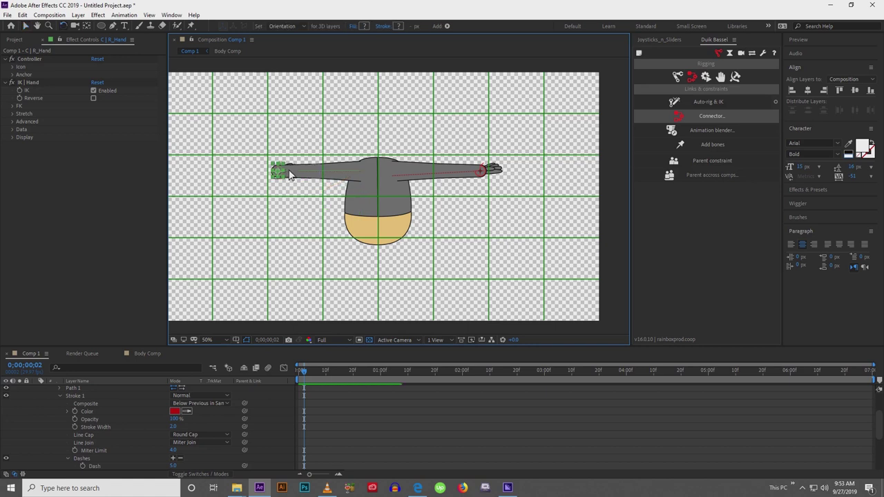
drag(286, 163, 268, 174)
key(v)
click(258, 204)
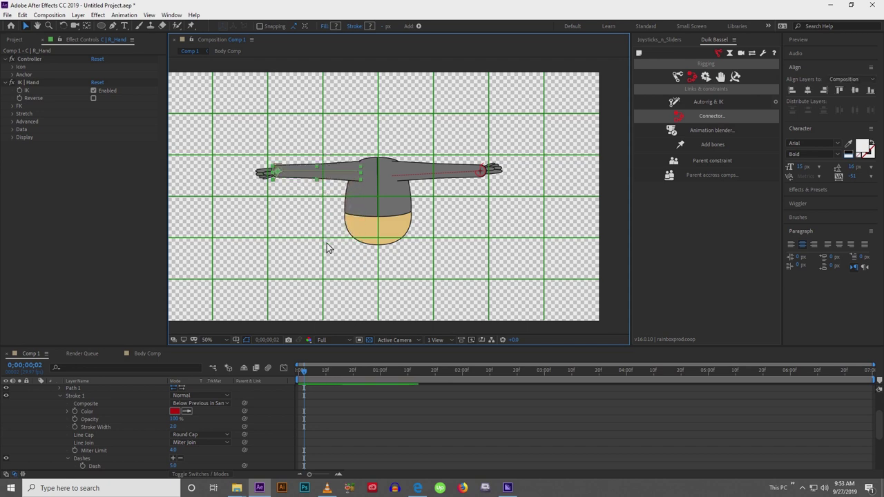
Collapse the C | R_Hand layer's properties in the timeline and deselect all layers.
drag(322, 243, 339, 225)
drag(41, 423, 61, 472)
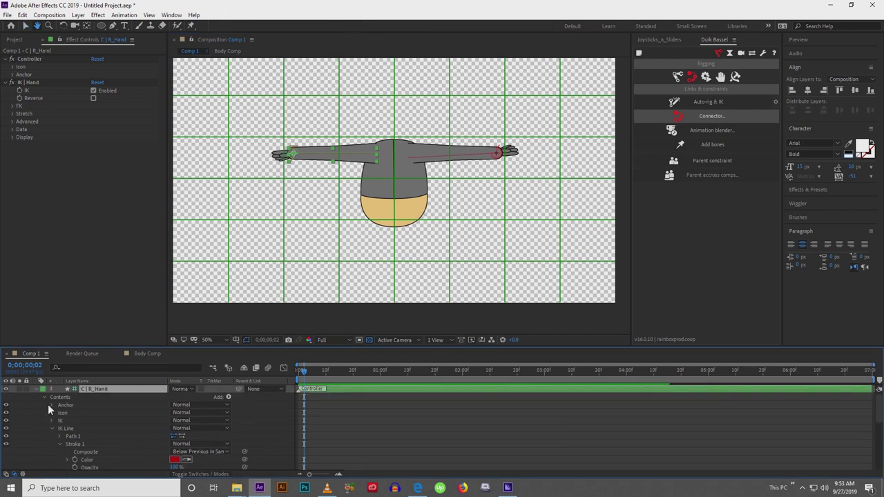
key(v)
click(36, 389)
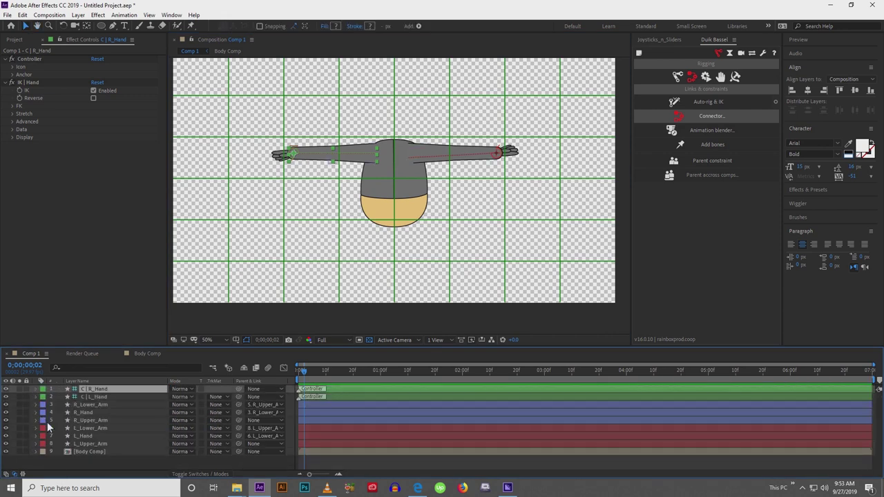
click(81, 465)
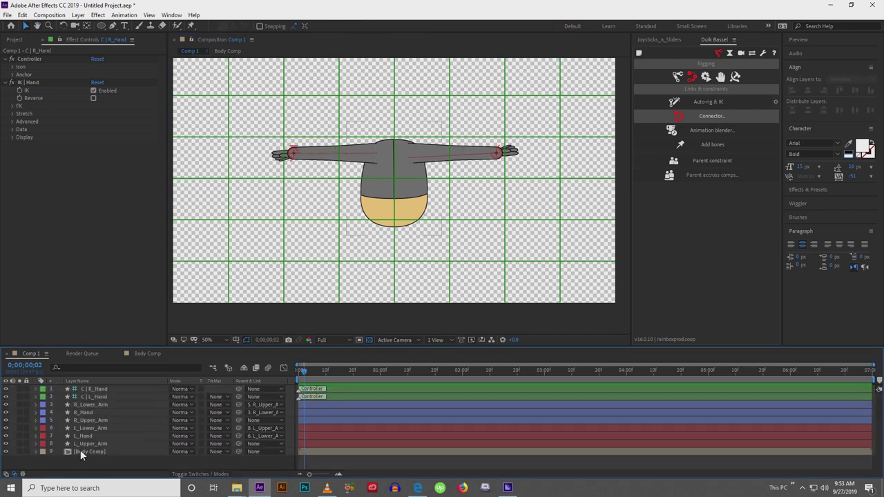
Add a null object to the composition and name it L_Shoulder.
drag(271, 281, 282, 272)
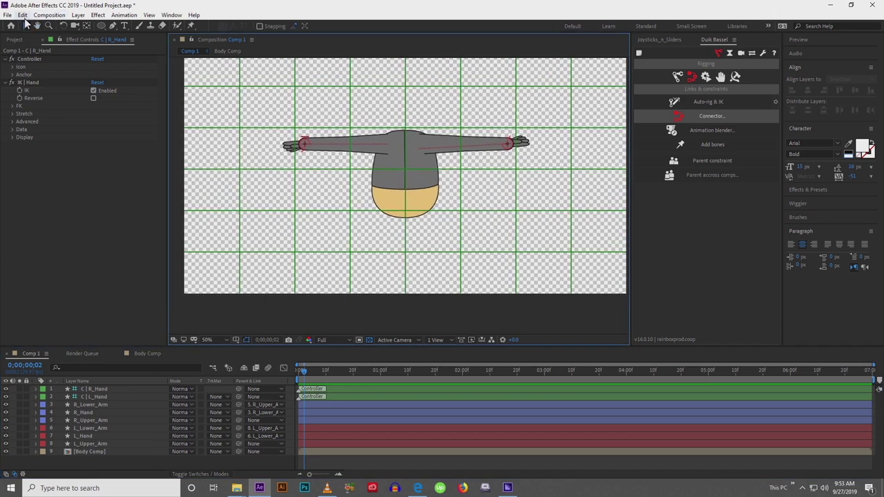
click(78, 15)
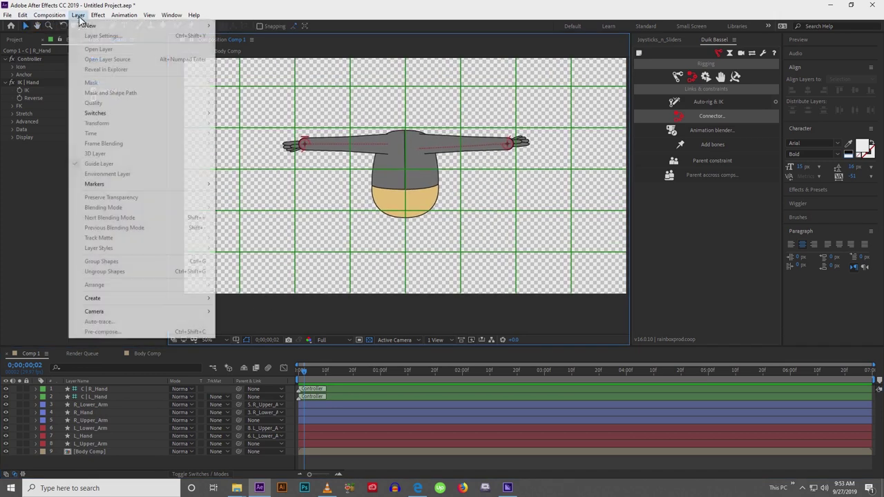
mouse_move(98, 27)
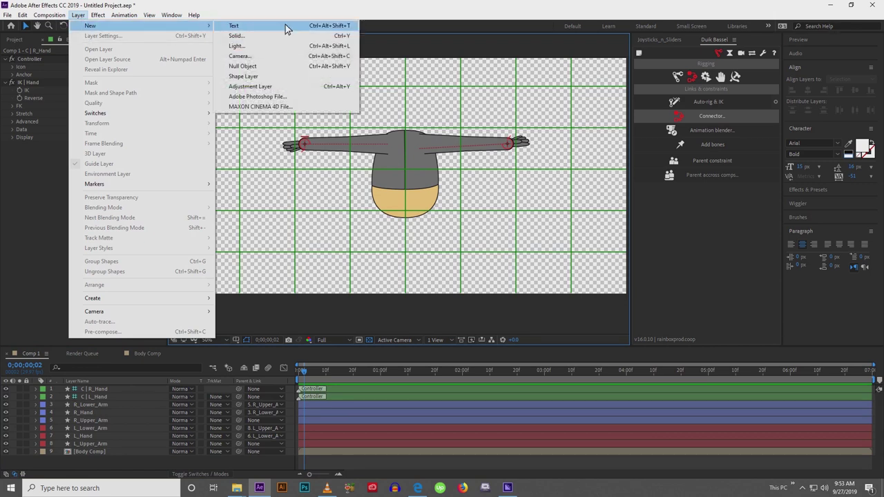
click(241, 65)
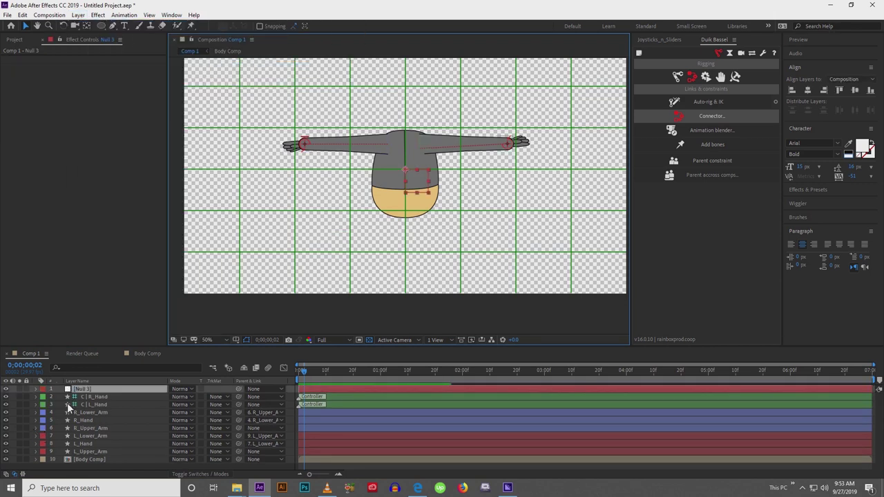
key(Return)
text(L_Shoul)
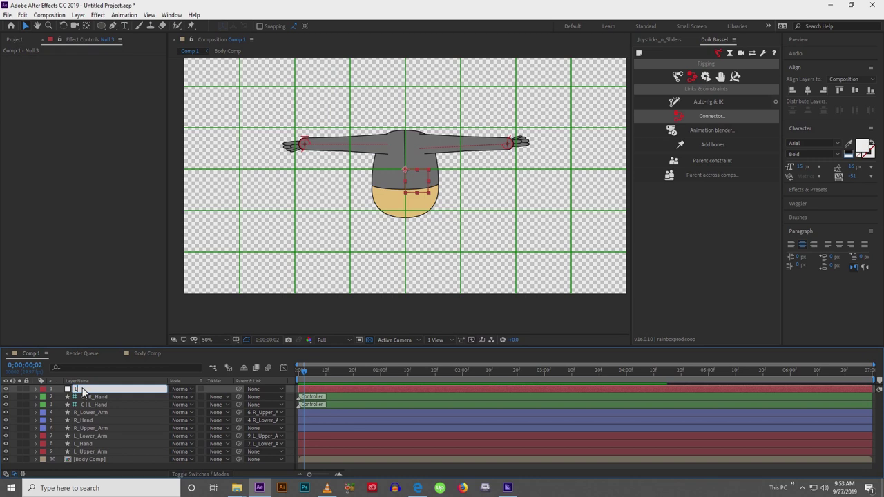
text(der)
key(Return)
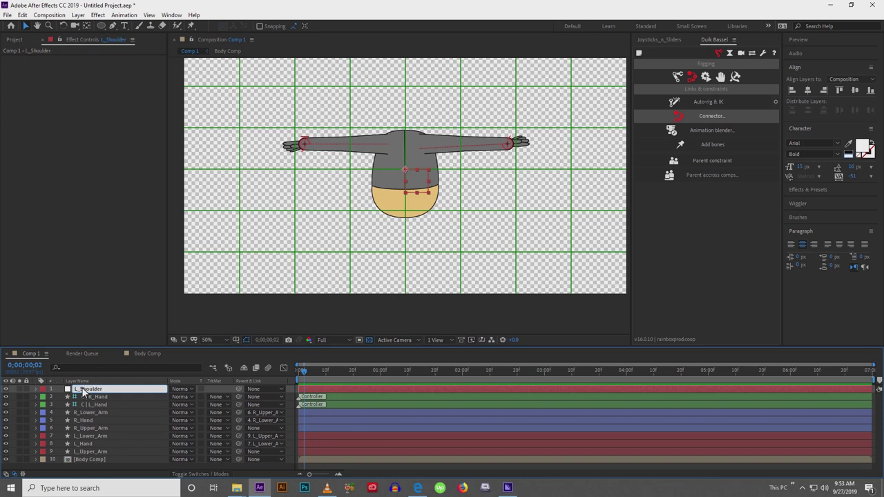
Duplicate the L_Shoulder null and rename the copy R_Shoulder.
key(ctrl+d)
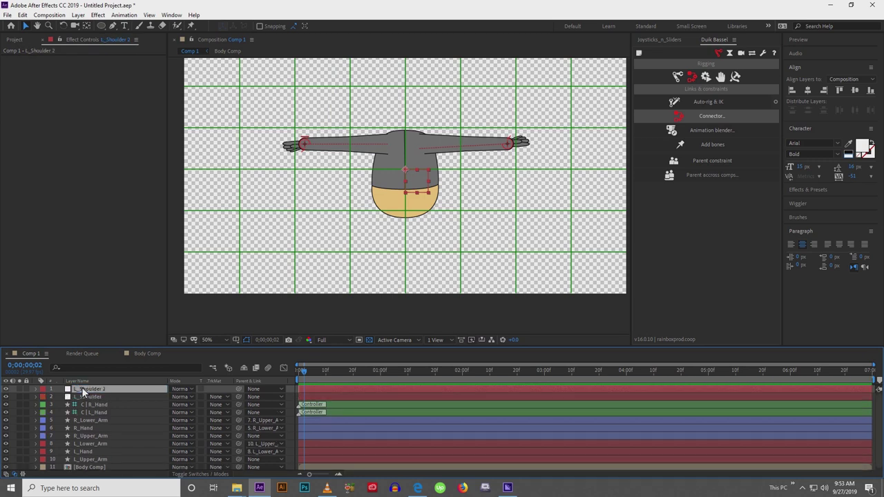
key(Return)
text(R_Shou)
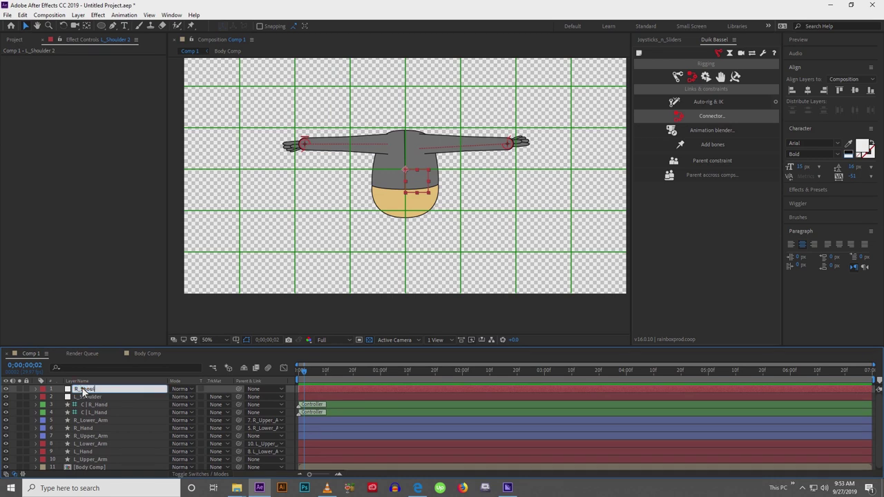
text(lder)
key(Return)
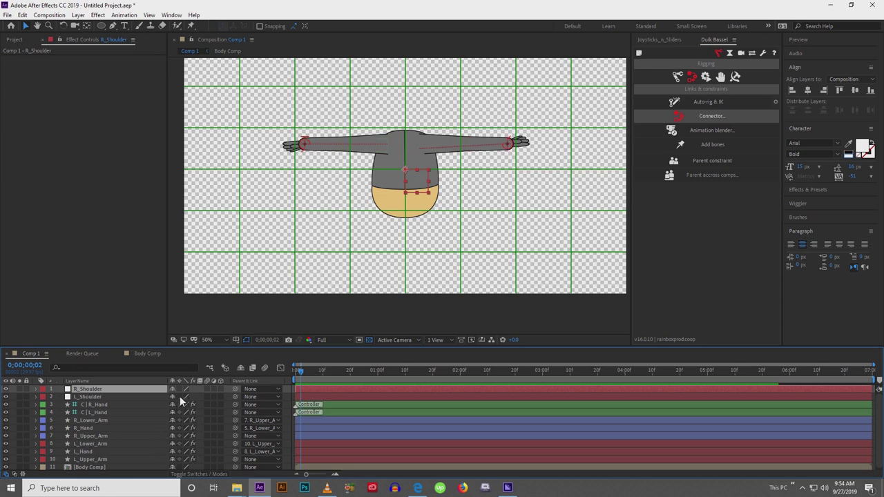
Turn both shoulder nulls and all six left and right arm and hand layers into 3D layers.
drag(219, 389, 219, 396)
click(113, 419)
shift+click(112, 457)
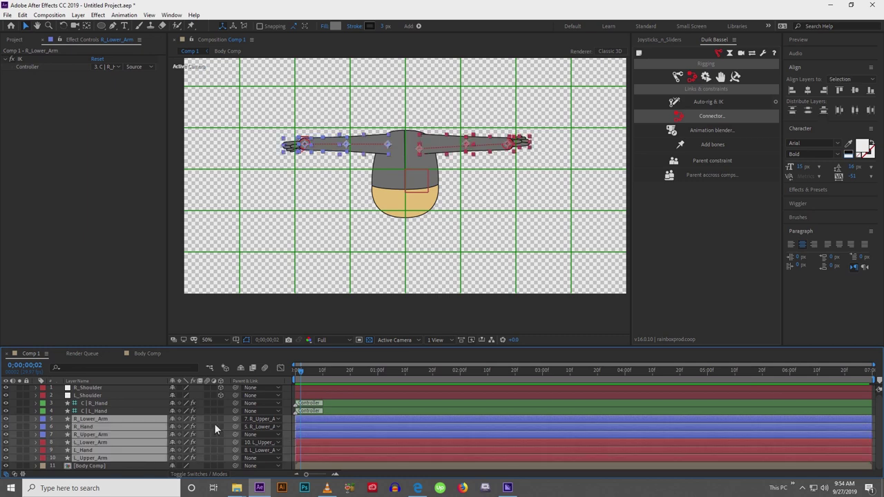
drag(221, 422, 221, 457)
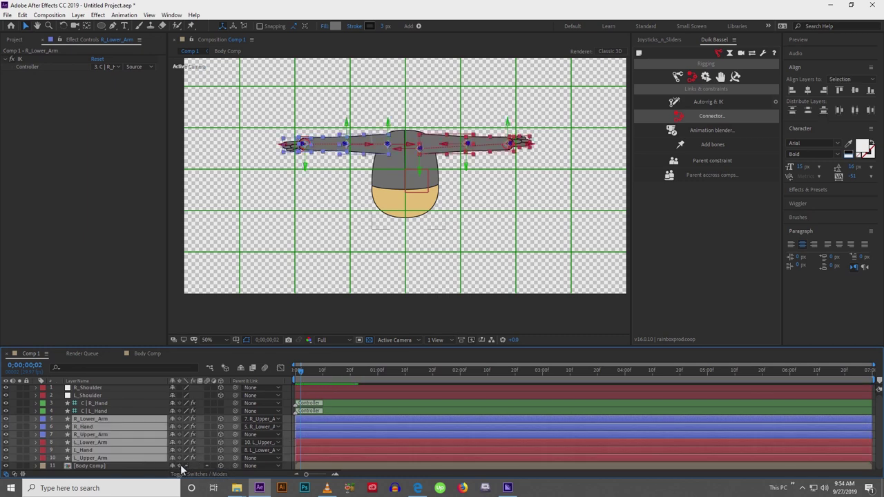
click(235, 316)
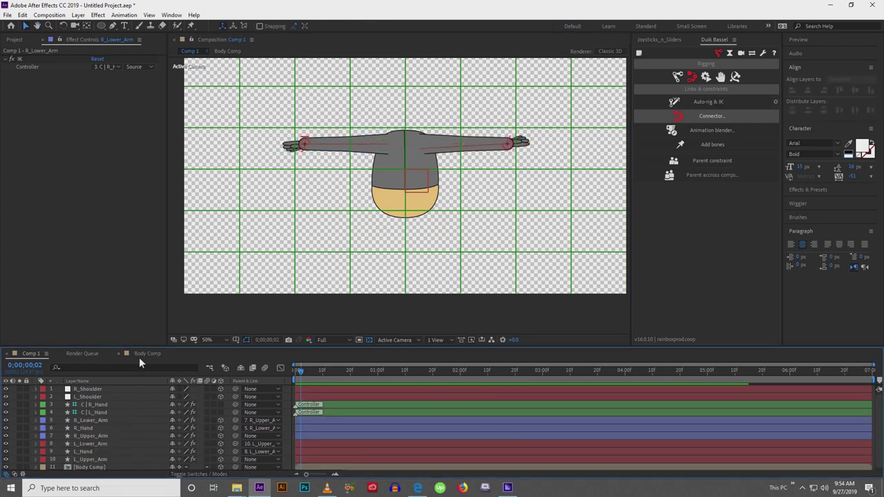
Dock the Body Comp timeline separately above Comp 1's timeline and reveal the Position of its L_Shoulder and R_Shoulder nulls.
click(142, 355)
drag(143, 354, 212, 334)
click(255, 248)
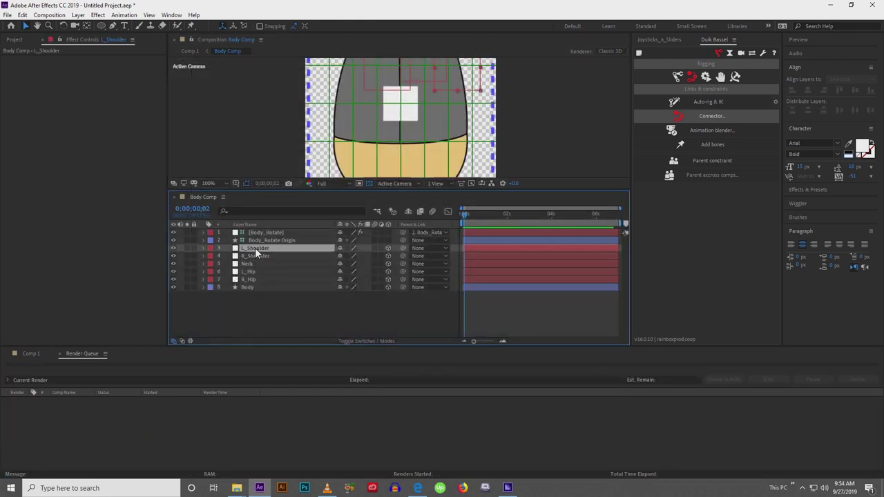
ctrl+click(254, 255)
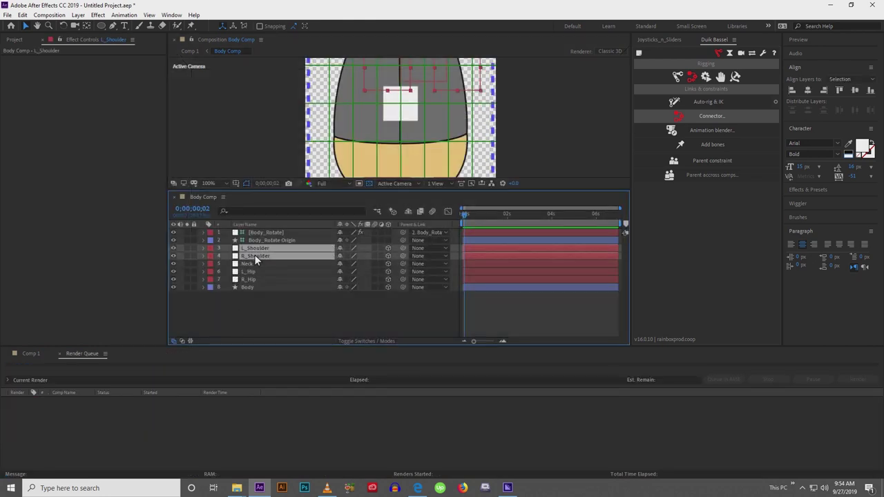
key(p)
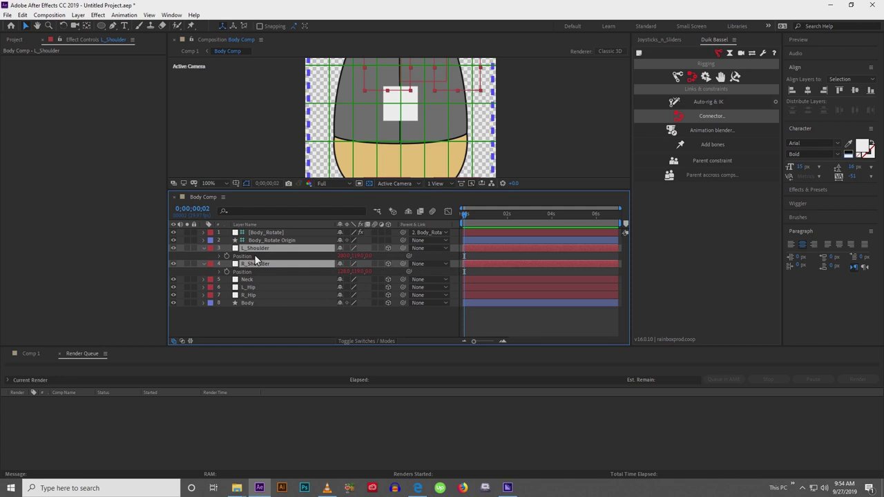
click(29, 355)
click(60, 353)
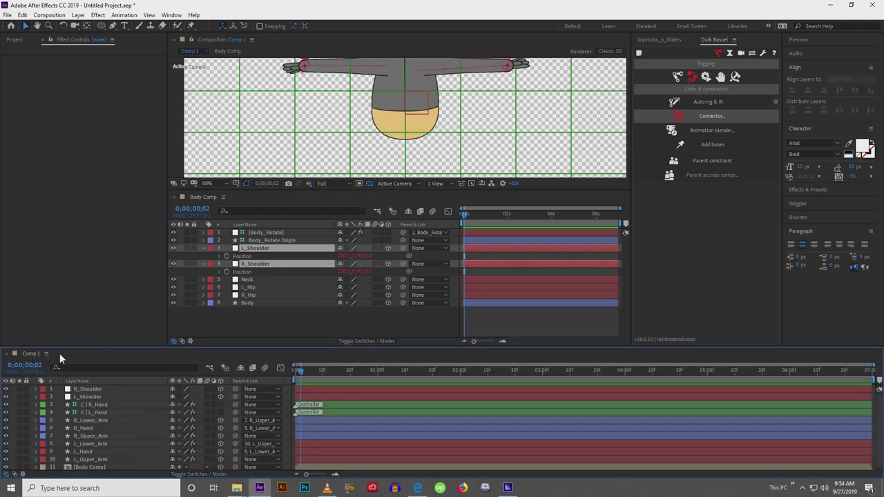
Link the Position of Comp 1's R_Shoulder and L_Shoulder nulls to the Position of the matching nulls in Body Comp.
click(85, 390)
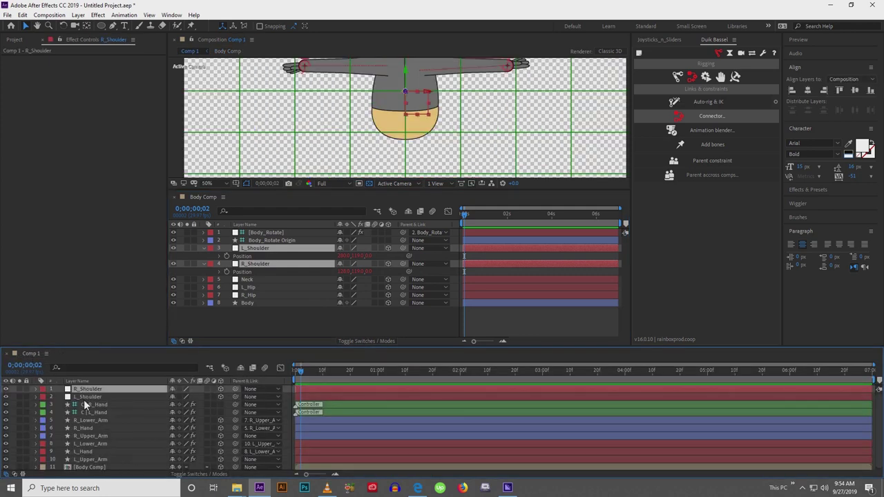
ctrl+click(84, 399)
key(p)
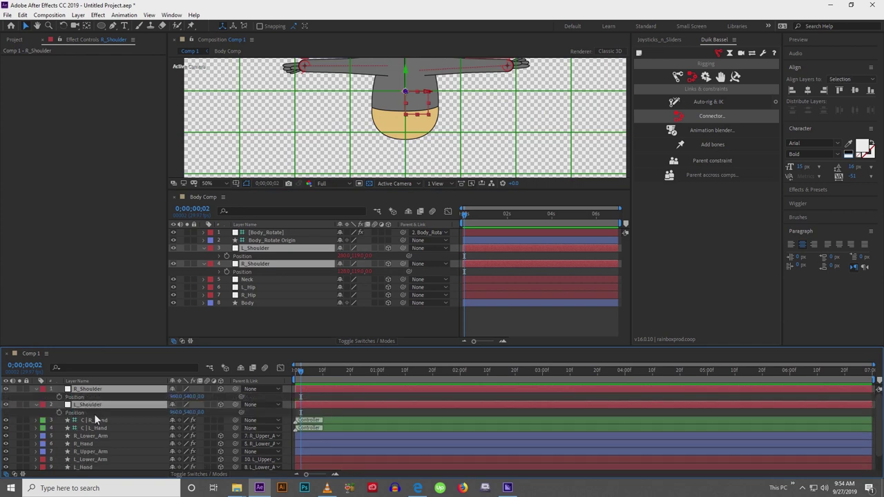
click(94, 413)
click(94, 391)
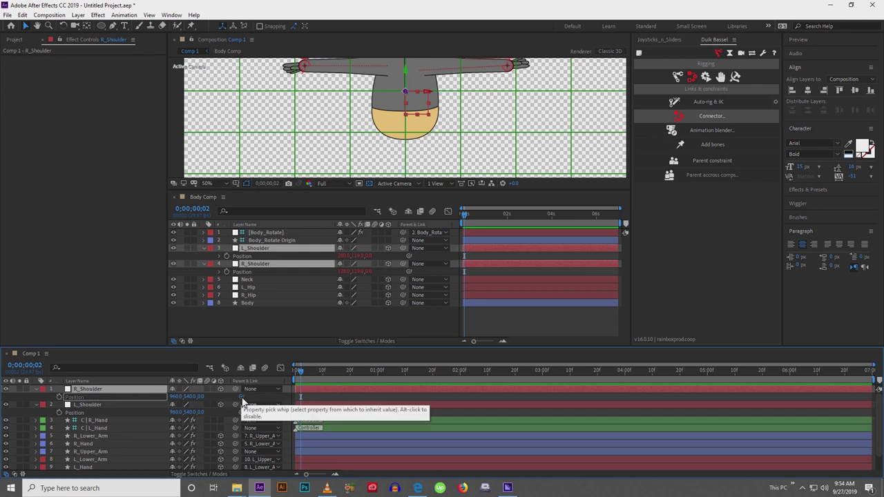
drag(242, 399, 246, 277)
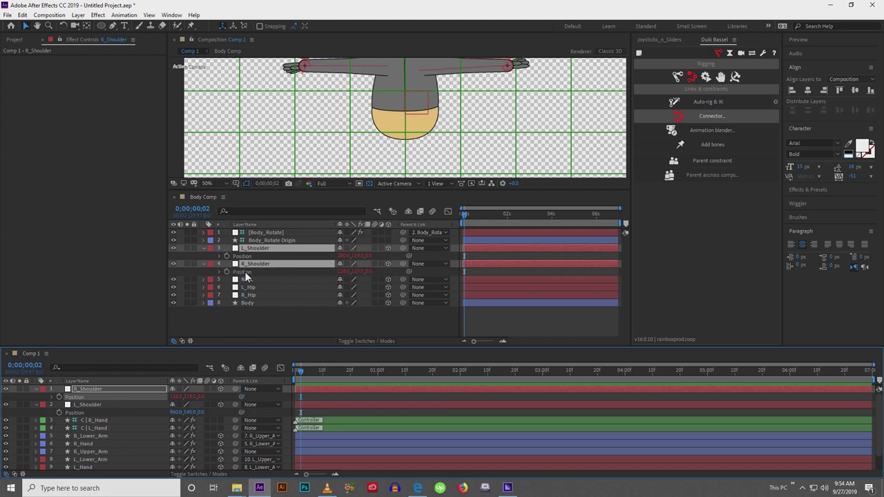
click(92, 404)
drag(242, 414, 243, 262)
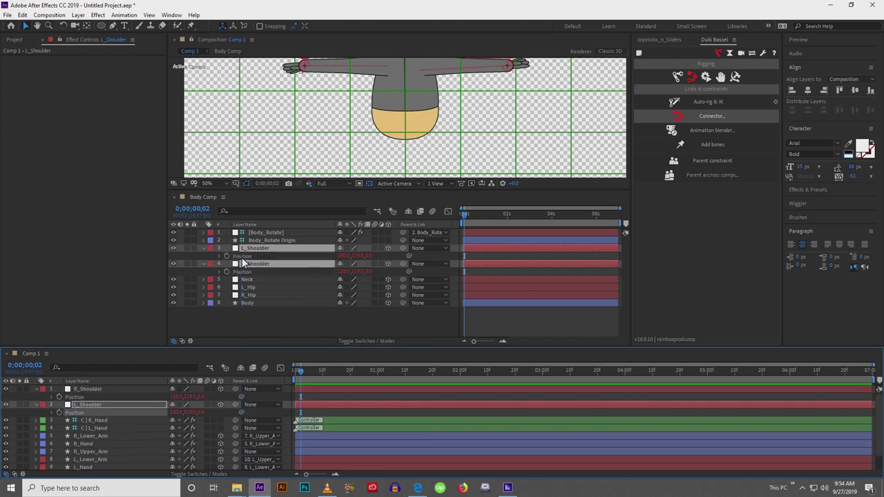
Dock the Body Comp timeline back beside Comp 1's timeline and return to Comp 1.
click(193, 201)
drag(201, 349, 198, 352)
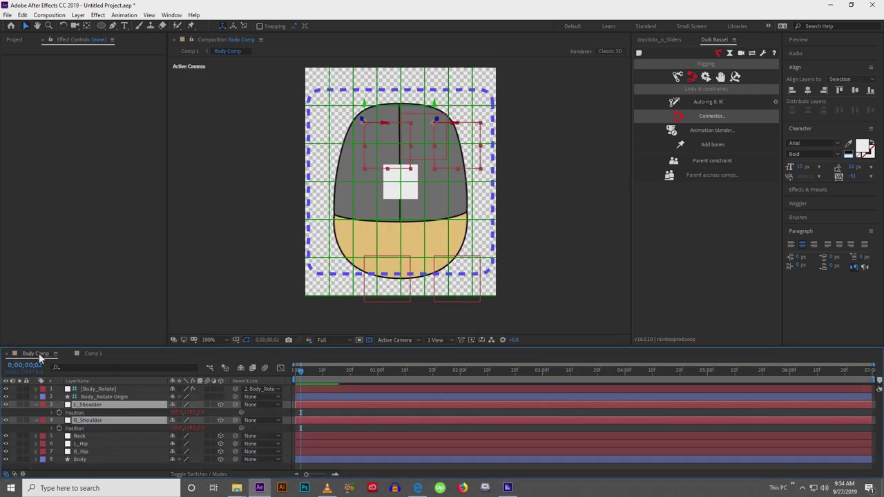
click(93, 353)
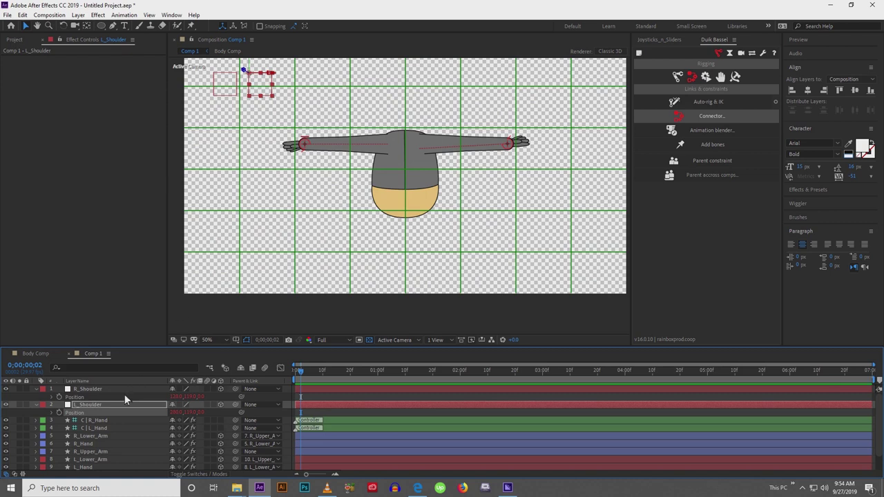
Parent R_Upper_Arm to the R_Shoulder null and L_Upper_Arm to the L_Shoulder null.
scroll(103, 433, down, 1)
click(106, 419)
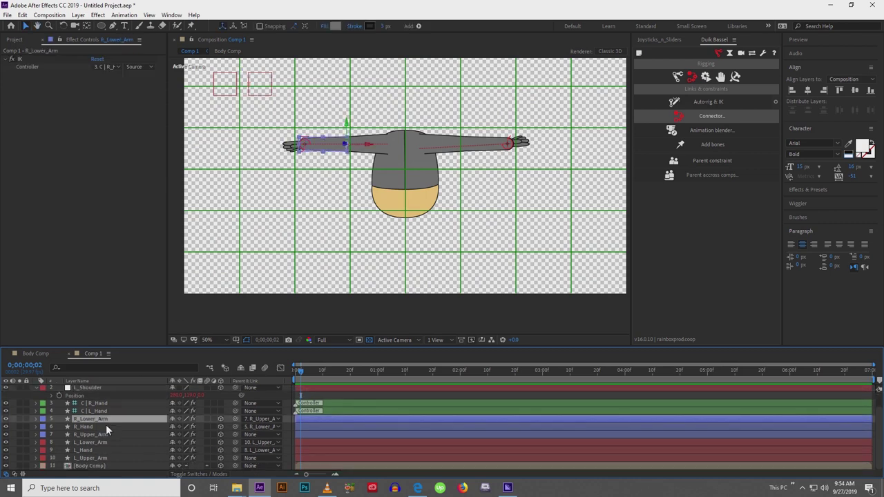
click(106, 435)
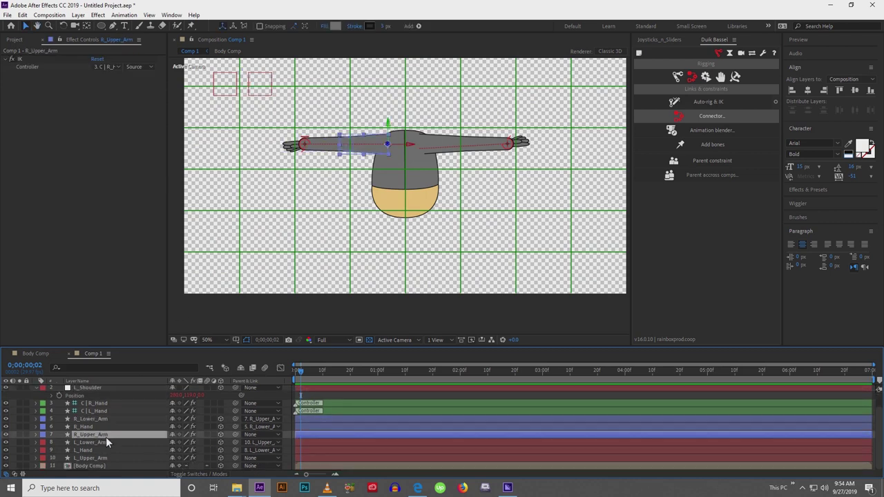
click(249, 435)
click(273, 323)
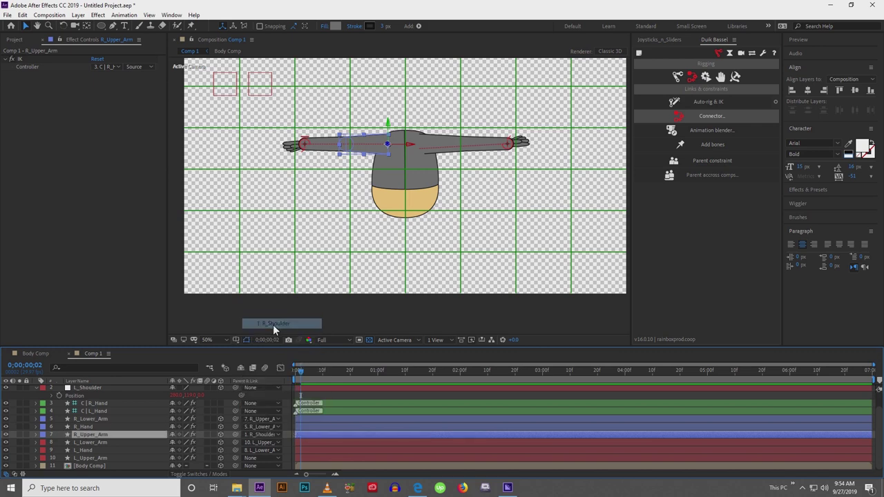
click(134, 456)
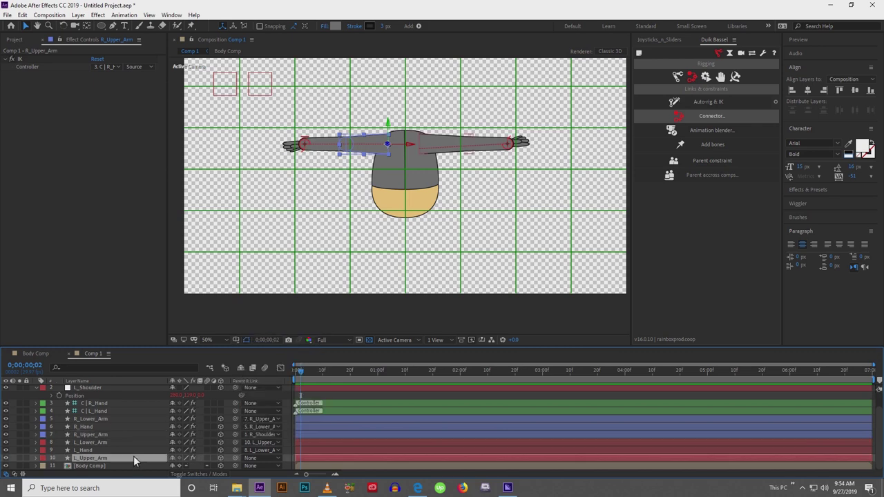
click(253, 459)
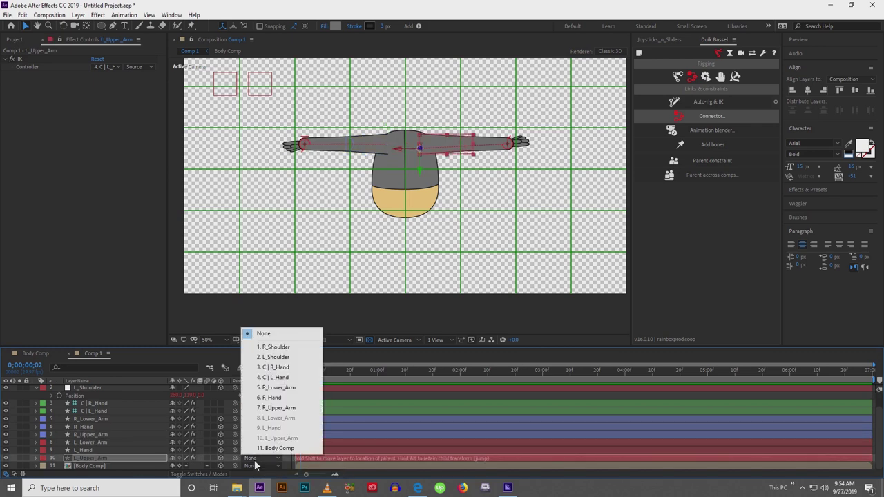
click(276, 357)
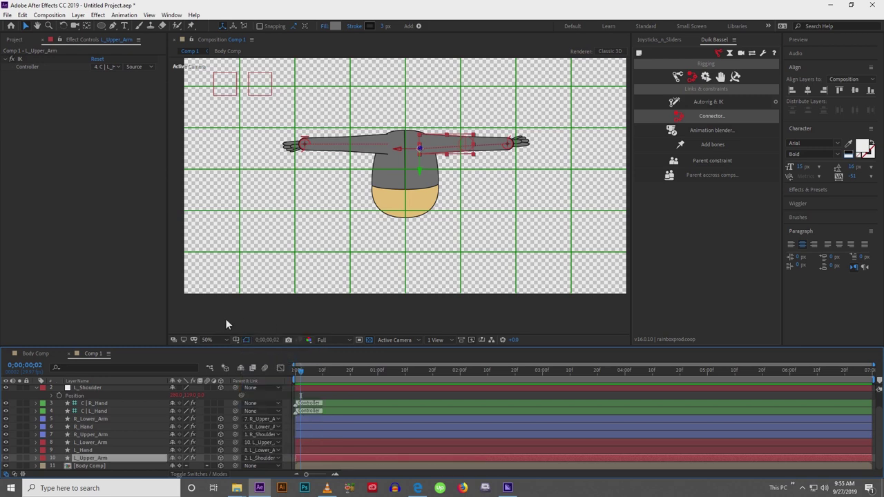
Move Body Comp's Body_Rotate joystick to parent Comp 1 with Joysticks 'n Sliders, and hide the original joystick and origin layers.
click(33, 353)
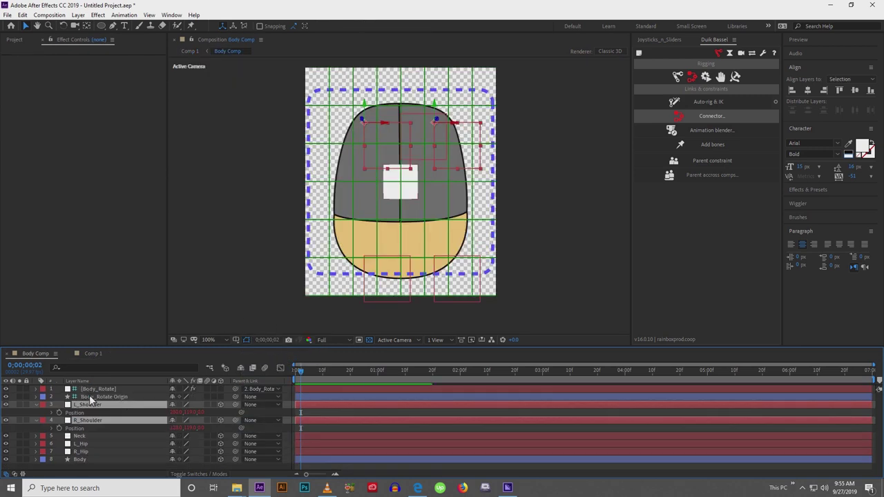
click(89, 396)
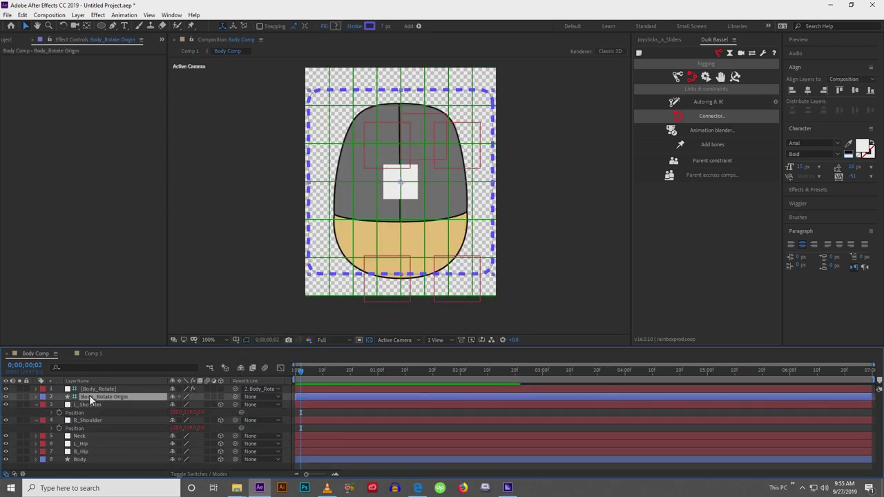
click(645, 41)
click(685, 215)
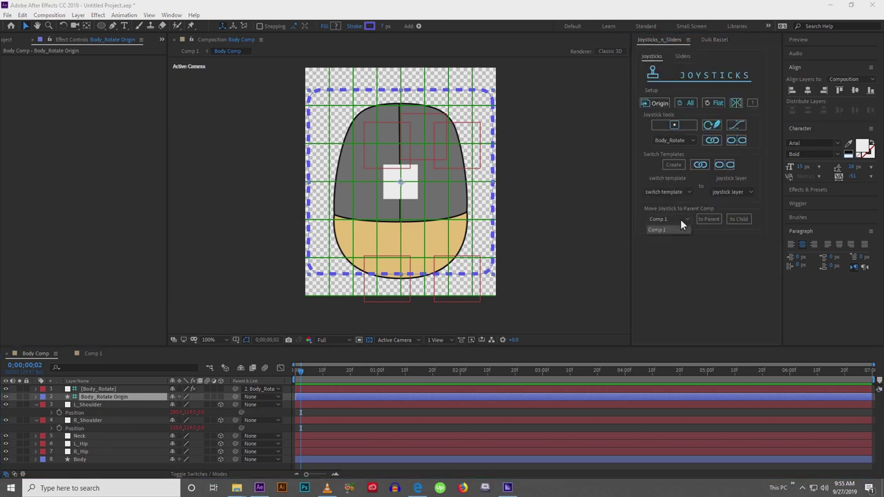
click(678, 228)
click(710, 219)
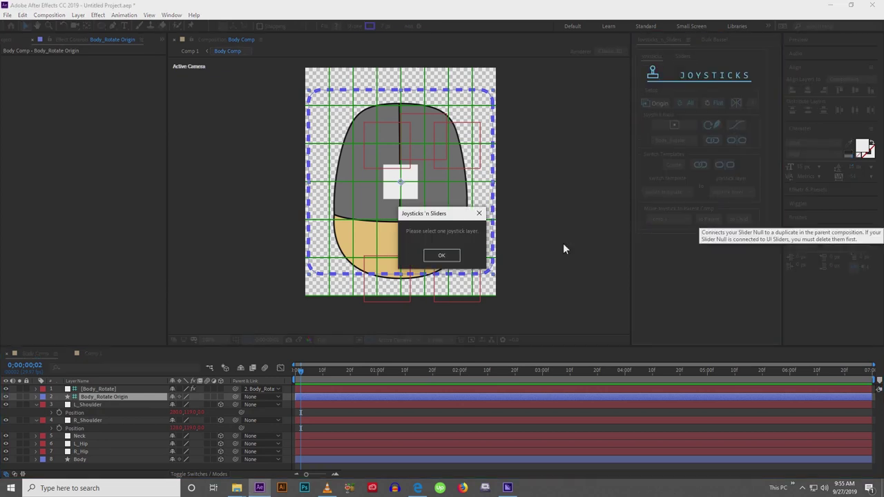
click(453, 255)
click(124, 388)
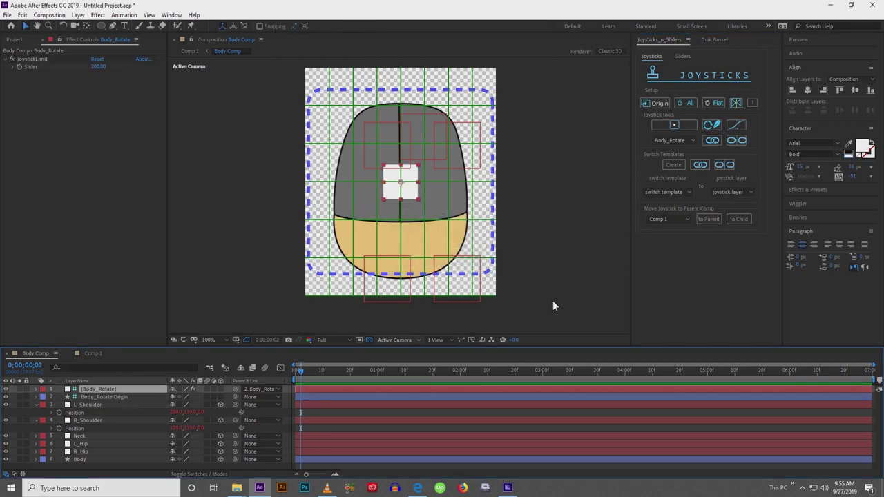
click(711, 218)
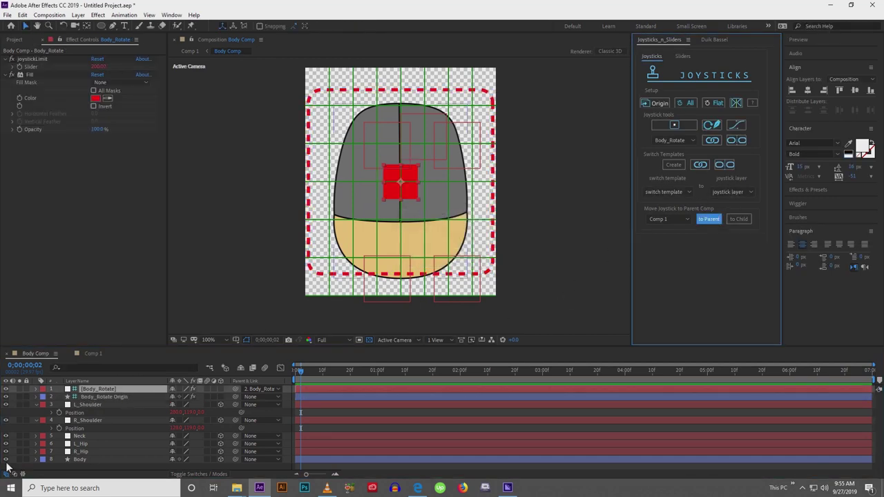
drag(8, 390, 8, 397)
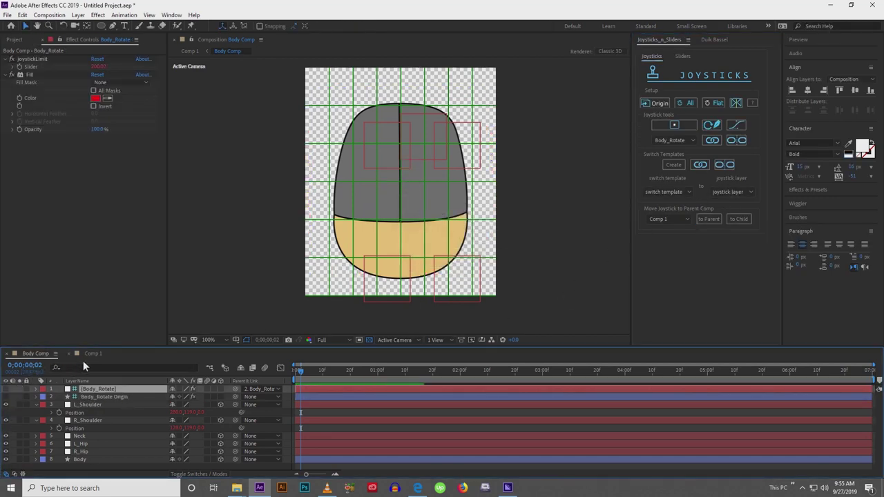
In Comp 1, center the Body_Rotate Origin joystick horizontally and vertically in the composition, over the character's body.
click(92, 353)
drag(270, 148, 340, 180)
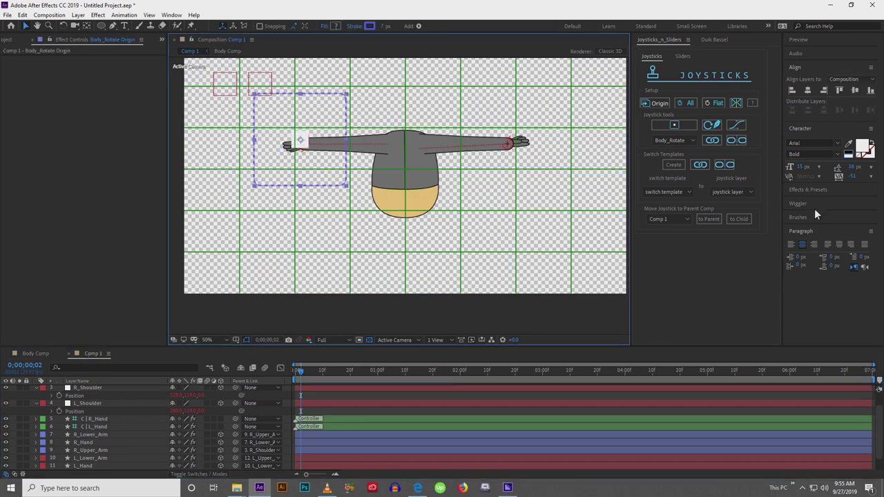
click(808, 90)
click(856, 90)
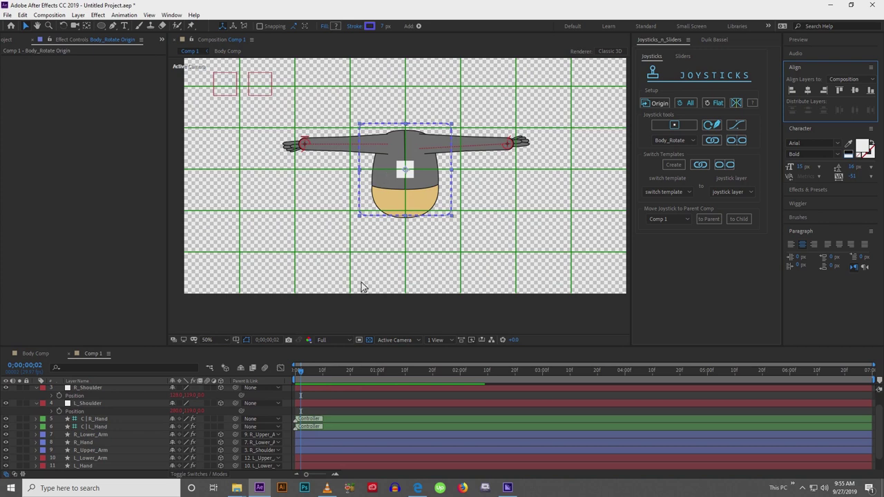
Test-move the Body_Rotate joystick slightly to the left and undo the move.
click(327, 317)
mouse_move(406, 170)
mouse_down()
mouse_move(417, 170)
mouse_move(363, 173)
mouse_move(425, 171)
mouse_move(383, 174)
mouse_move(396, 173)
mouse_up()
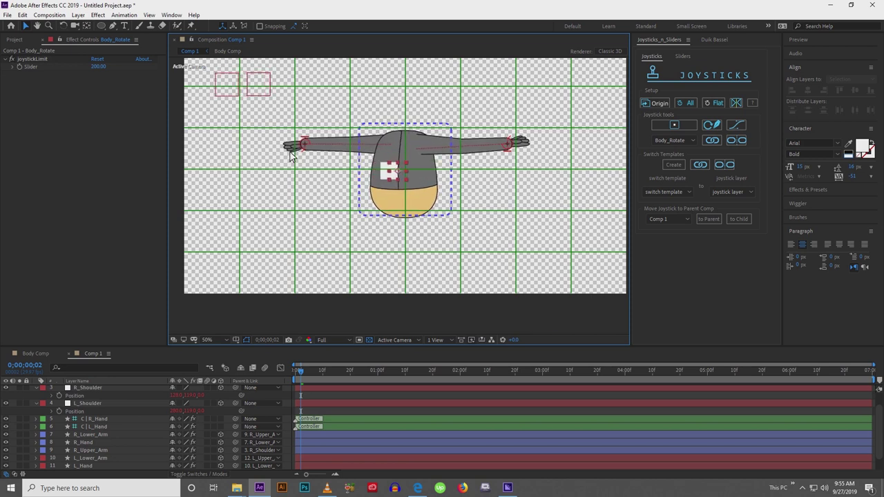
key(ctrl+z)
Lower the C | R_Hand and C | L_Hand controllers so both arms hang down beside the body.
drag(307, 148, 378, 228)
drag(510, 145, 430, 232)
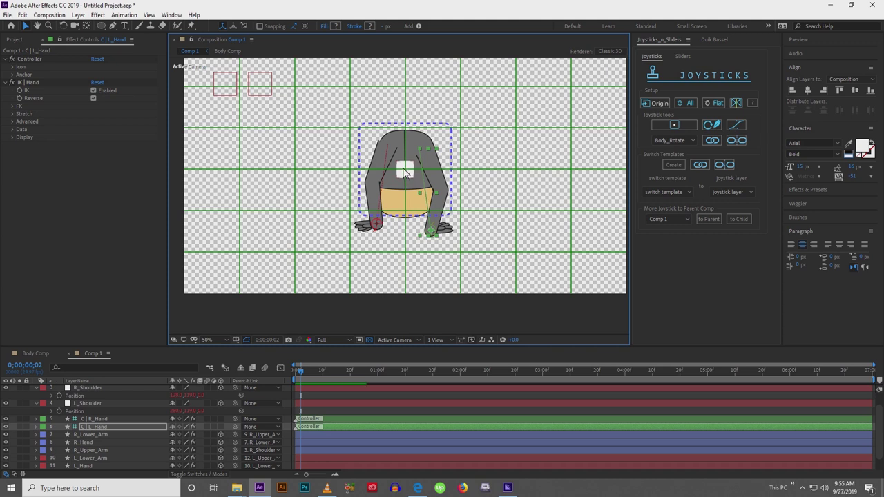
Move the Body_Rotate joystick to the left and slightly down to turn the body, undoing a small C | L_Hand move.
click(407, 171)
drag(408, 173, 387, 177)
mouse_move(431, 230)
mouse_down()
mouse_move(413, 227)
mouse_move(444, 235)
mouse_move(435, 234)
mouse_up()
key(ctrl+z)
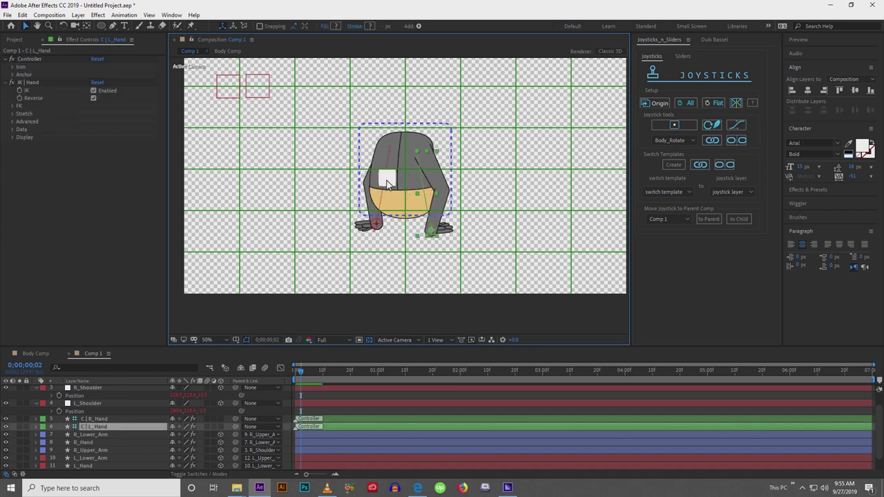
Test the body turn by moving the Body_Rotate joystick to the right and downward, then undo back to its centered position.
click(388, 182)
drag(388, 185, 422, 179)
drag(410, 223, 403, 197)
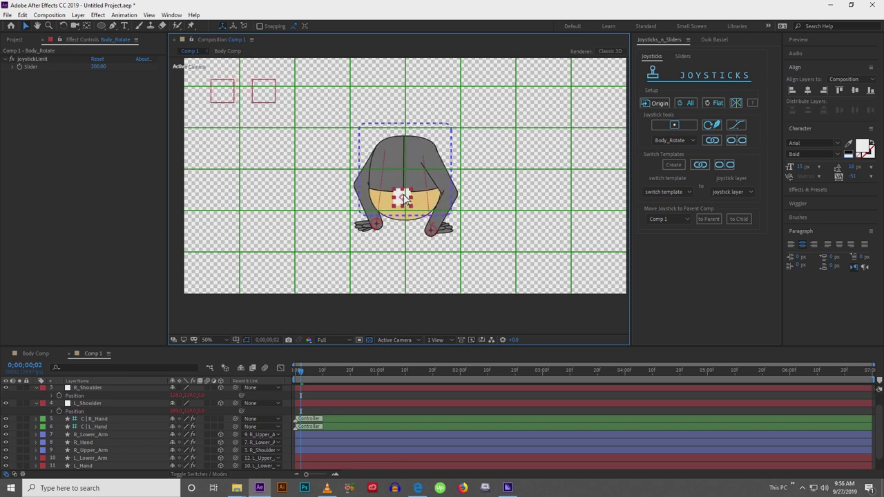
key(ctrl+z)
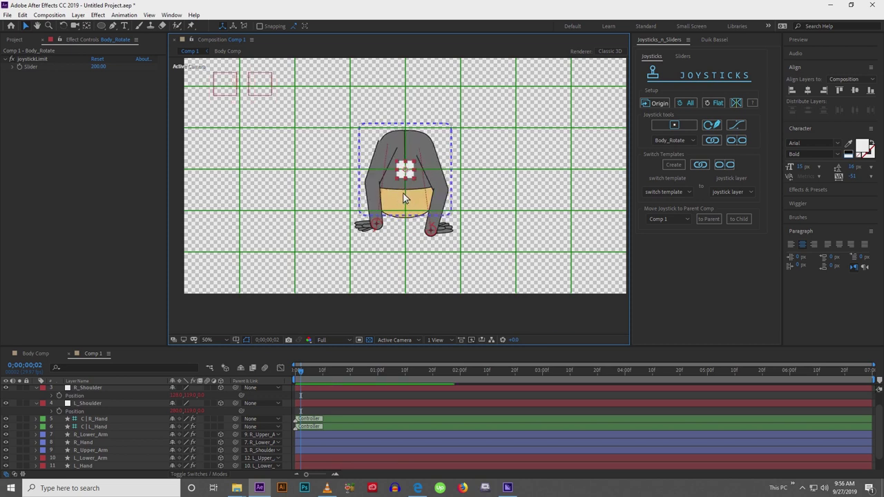
click(287, 307)
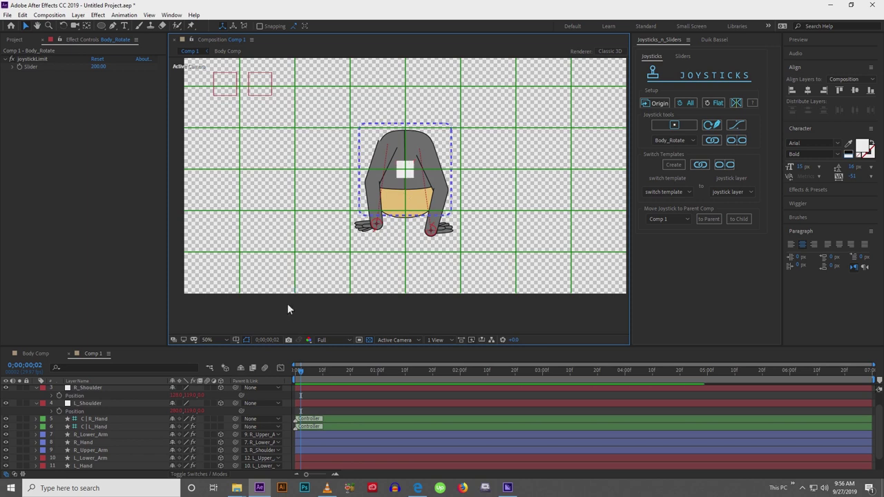
Draw a rounded rectangle about 86 × 146 px above the shoulders as the neck and center it horizontally in the composition.
mouse_move(101, 25)
mouse_down()
mouse_move(114, 43)
mouse_move(129, 39)
mouse_up()
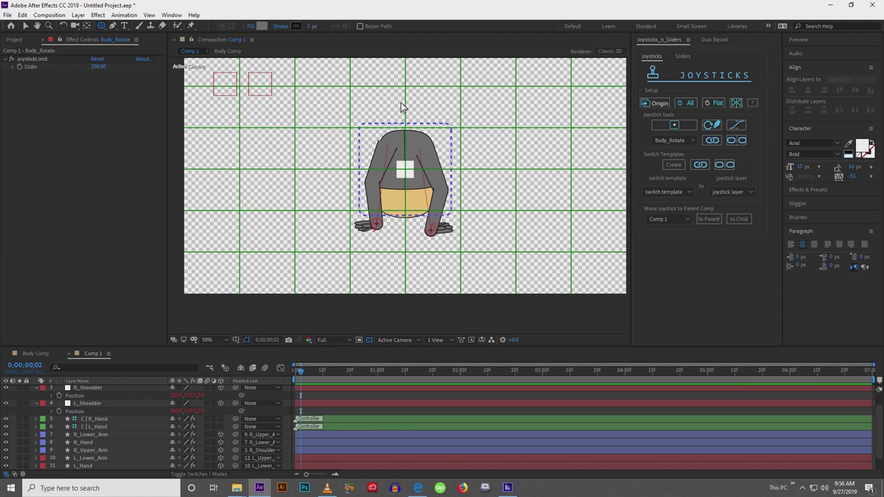
drag(398, 108, 419, 142)
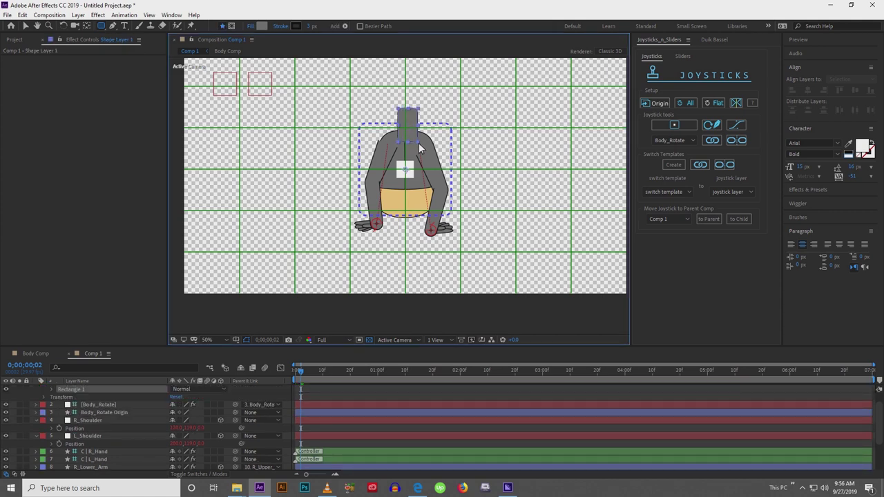
key(v)
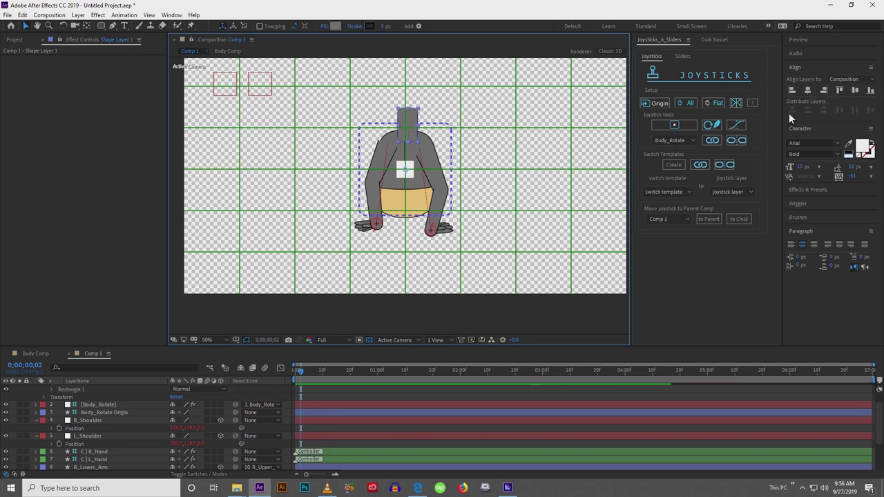
click(807, 91)
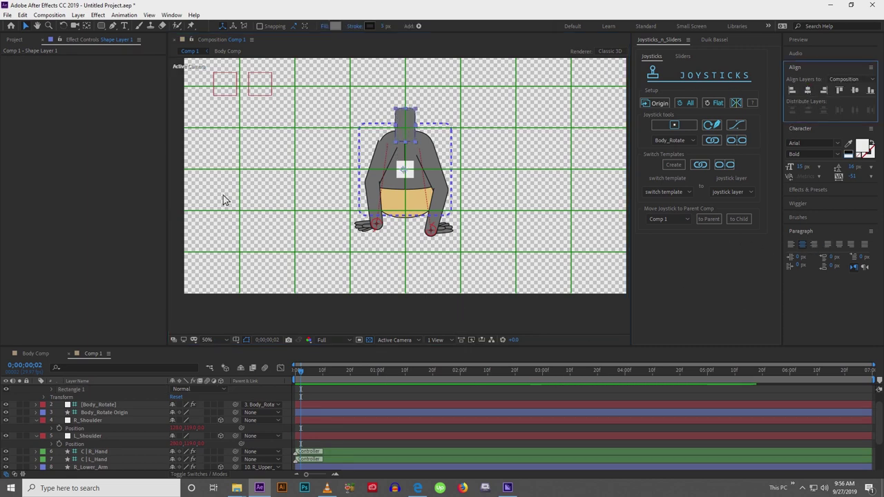
Set the roundness of the neck shape's Rectangle Path 1 to 41 to fully round its ends.
scroll(185, 196, up, 1)
drag(197, 184, 219, 265)
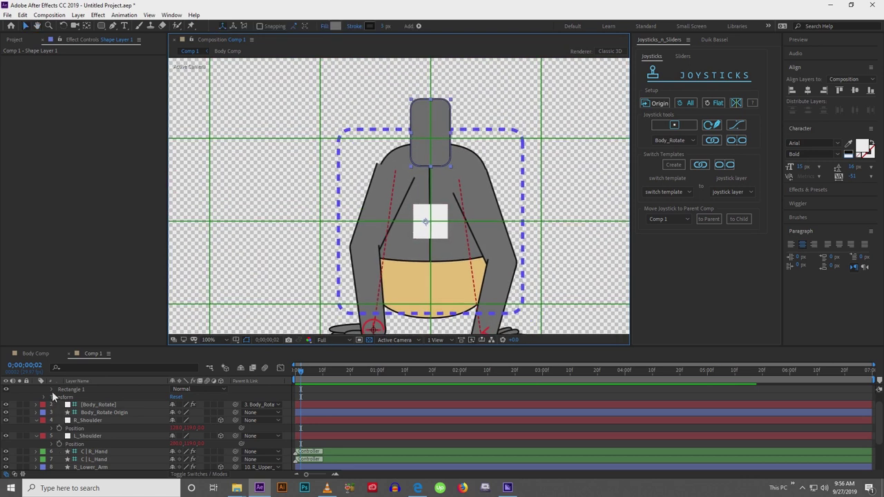
scroll(52, 392, up, 1)
click(51, 405)
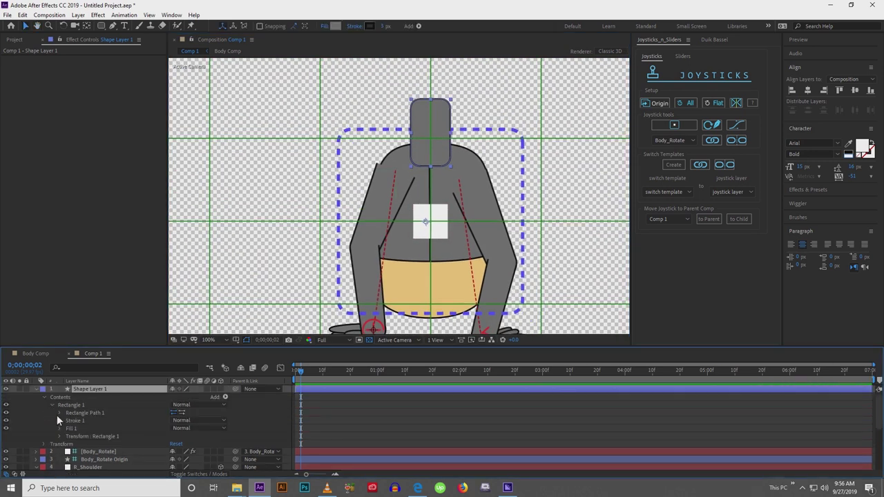
click(59, 413)
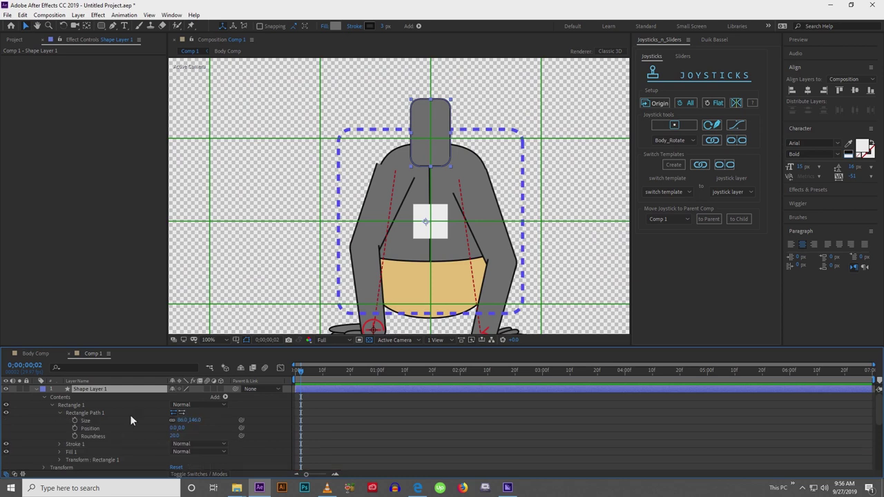
drag(175, 435, 185, 439)
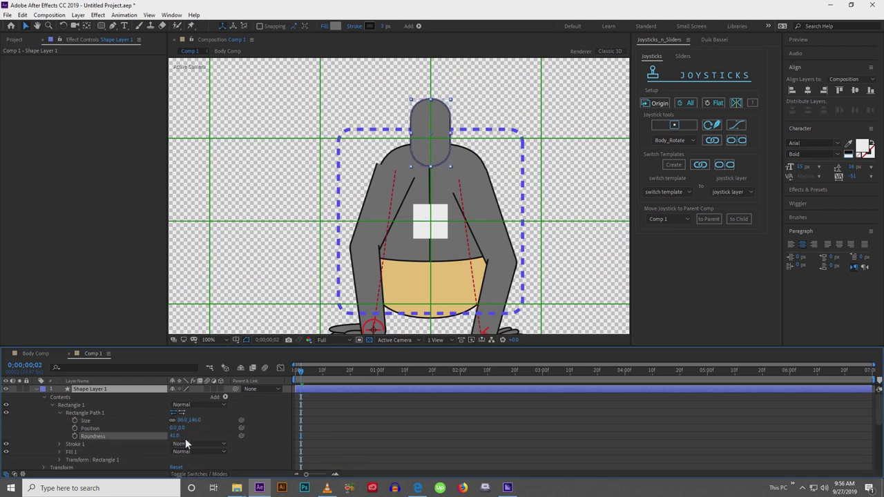
Add Trim Paths to the neck's Rectangle 1 group and set its End to 66%.
click(71, 405)
click(225, 397)
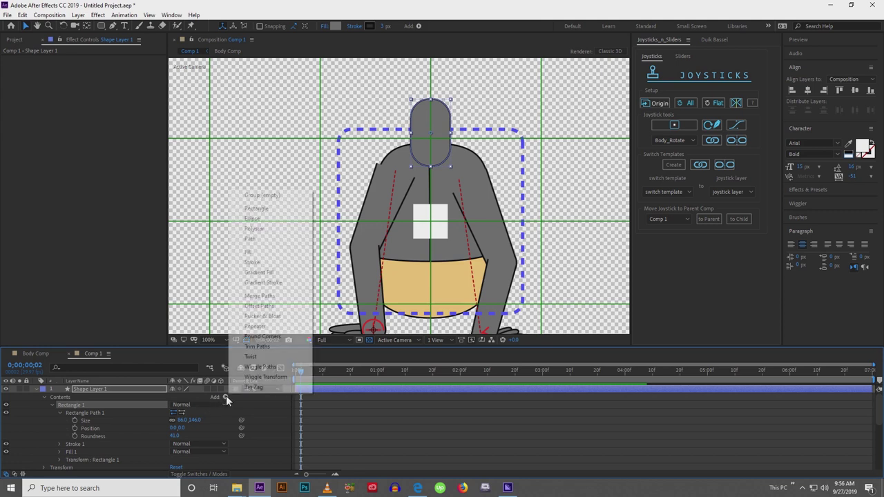
click(255, 346)
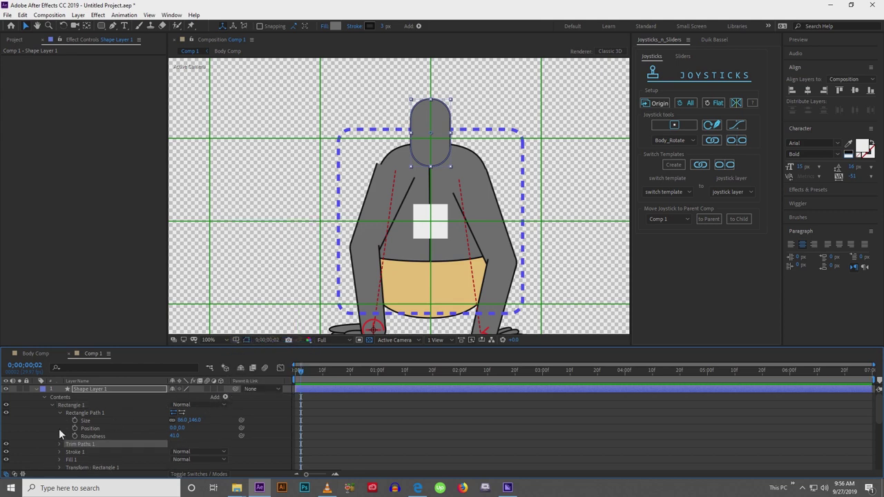
click(59, 444)
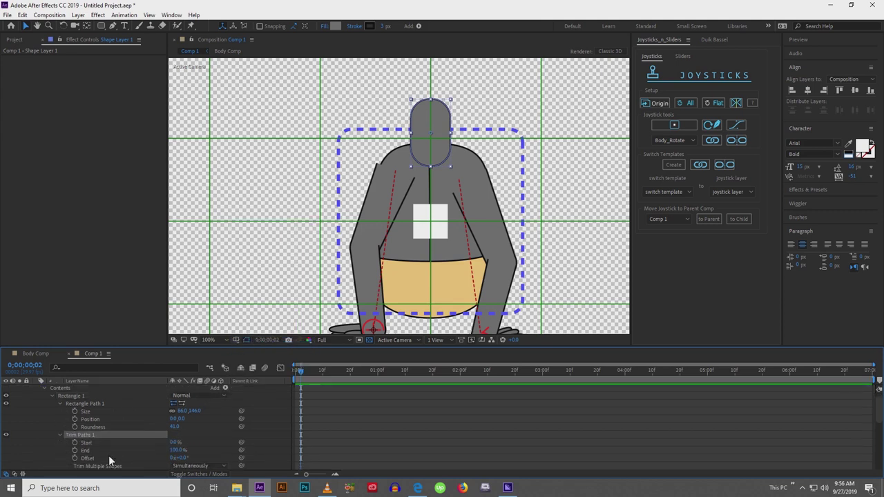
click(175, 454)
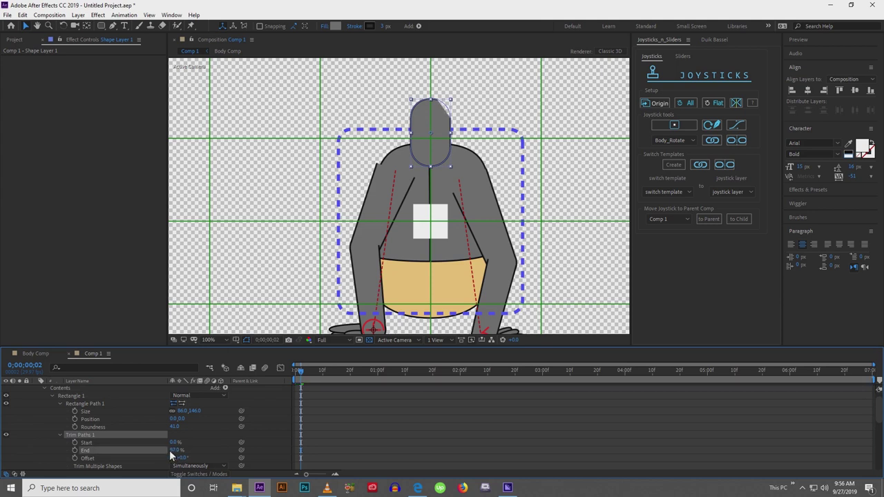
drag(163, 450, 162, 450)
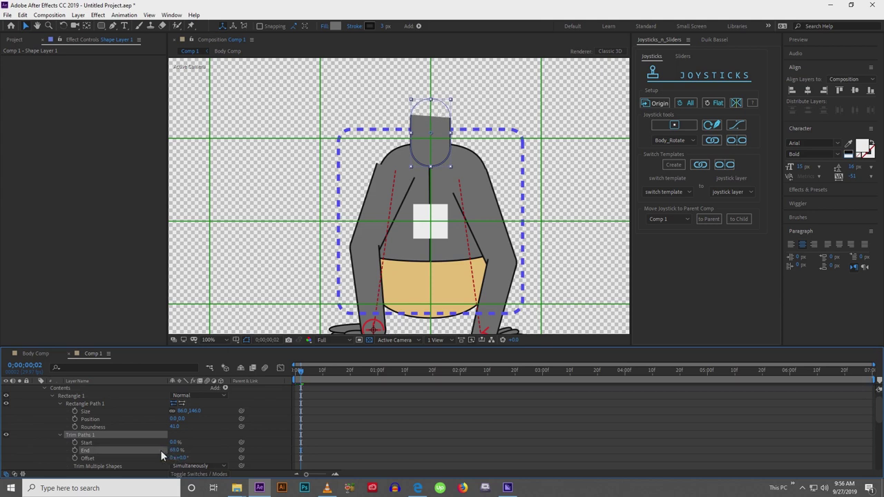
Set the Trim Paths Offset to 180° so the neck's open end faces down, and collapse the shape layer's properties.
click(183, 458)
text(180)
key(Return)
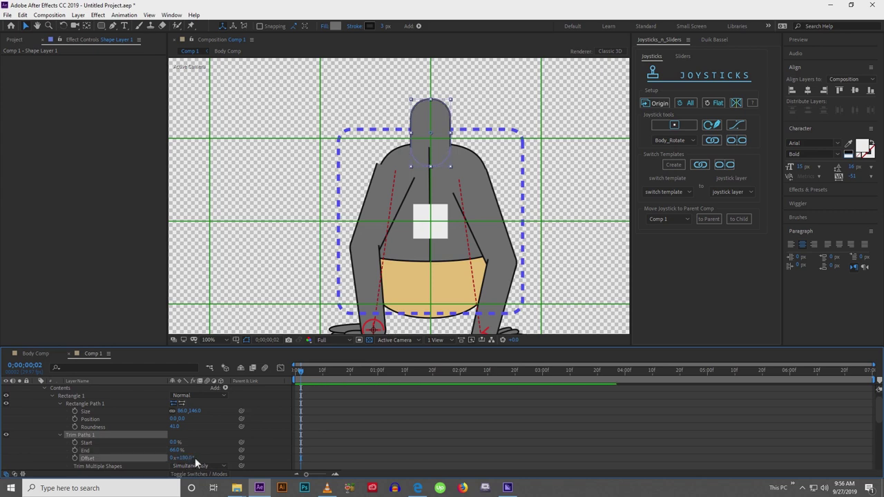
click(395, 427)
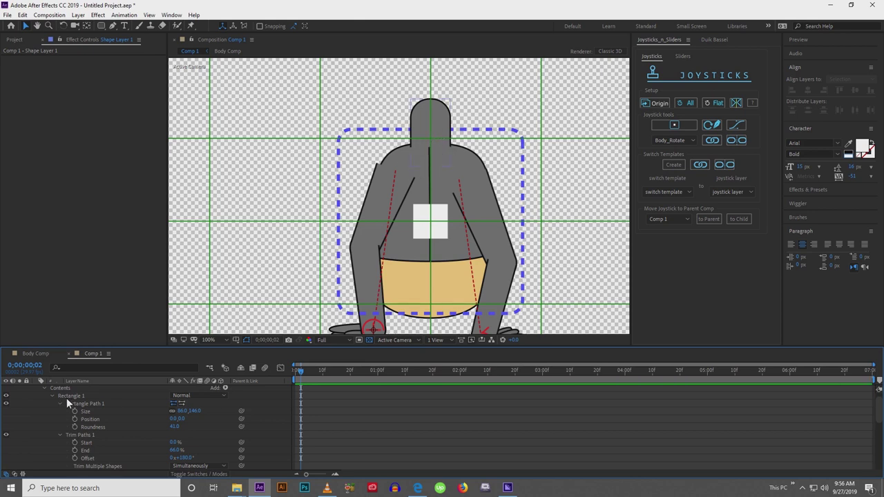
scroll(66, 403, up, 1)
click(36, 389)
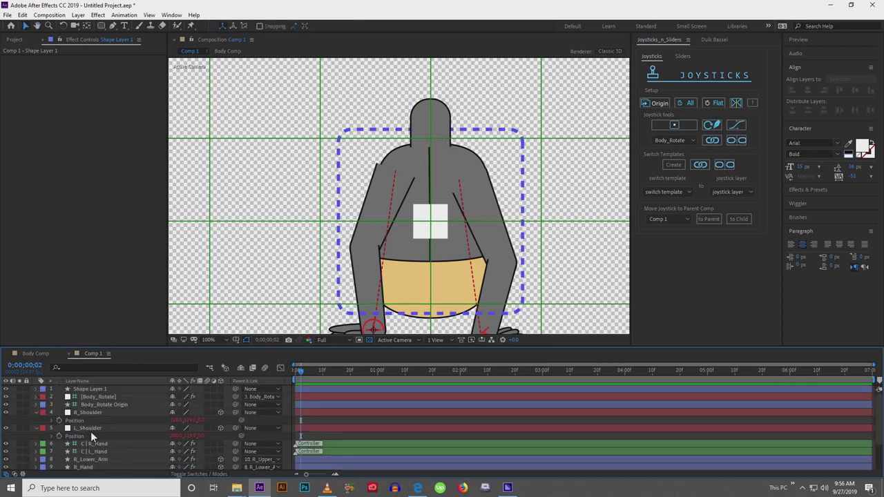
Create a new null object in Comp 1 and name it Neck.
click(112, 419)
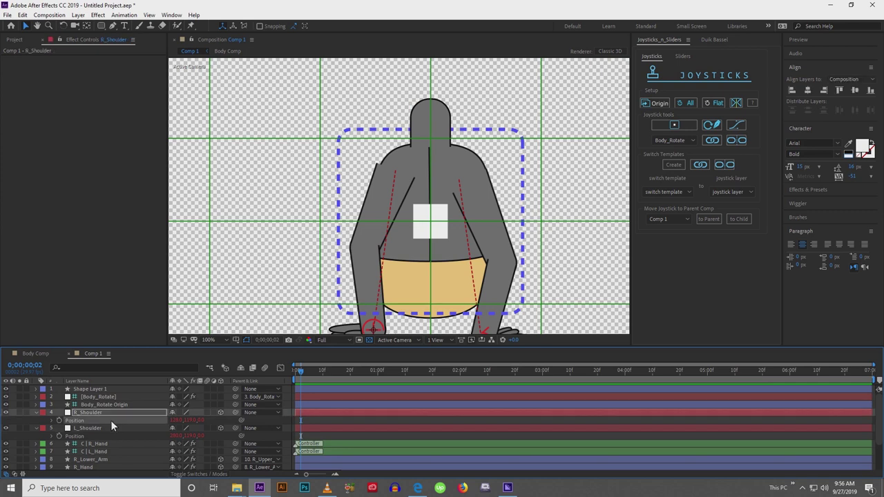
click(316, 422)
click(78, 14)
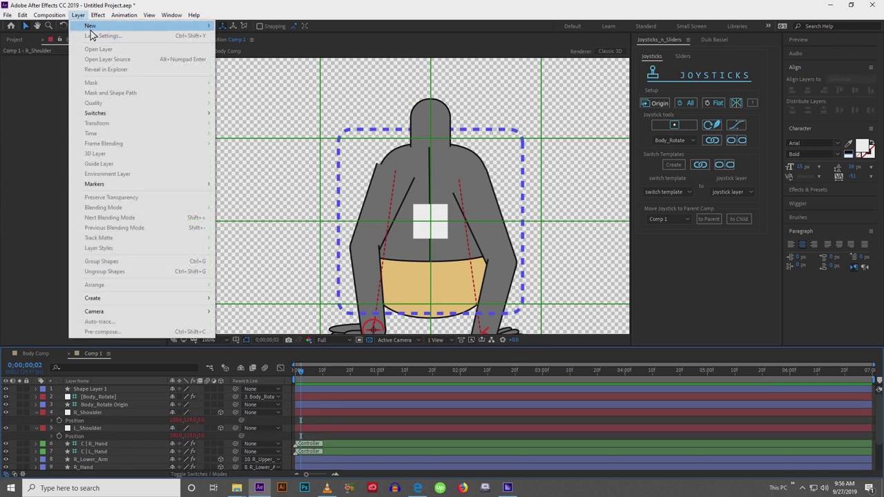
mouse_move(93, 26)
click(243, 66)
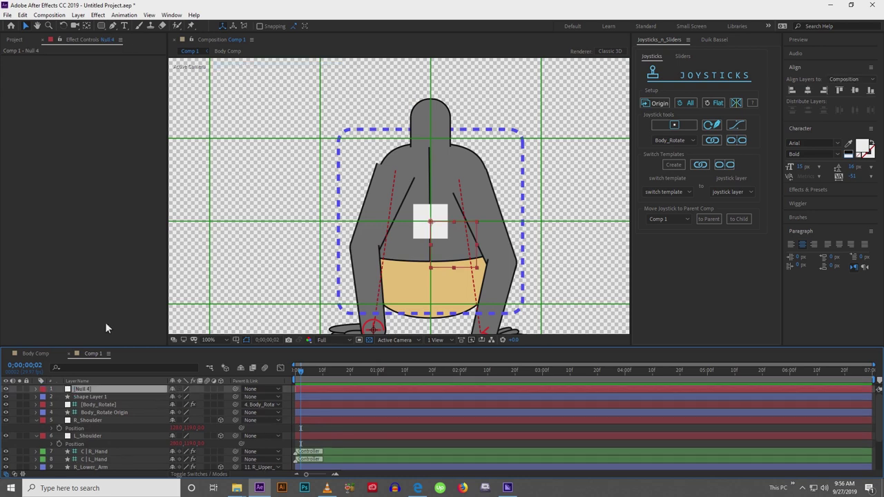
key(Return)
text(Neck)
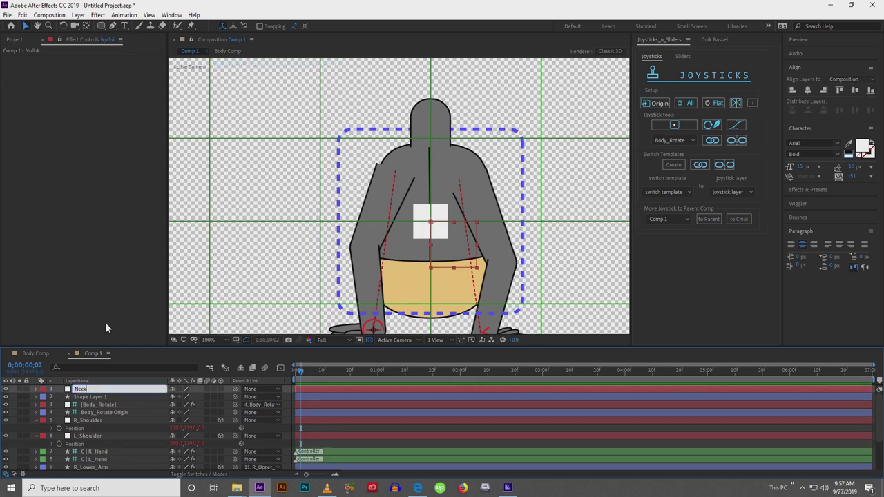
key(Return)
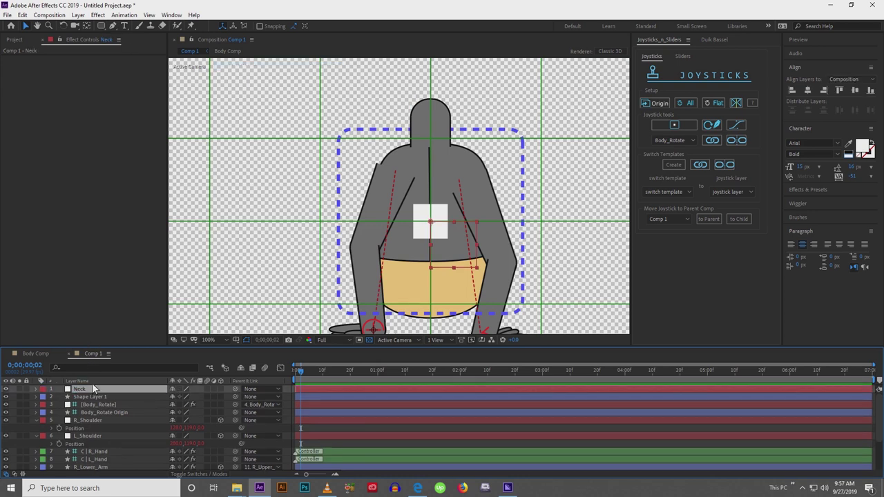
Link the Neck null's Position in Comp 1 to the Body Comp Neck null's Position, temporarily showing both timelines together, and return to Comp 1.
drag(41, 356, 181, 345)
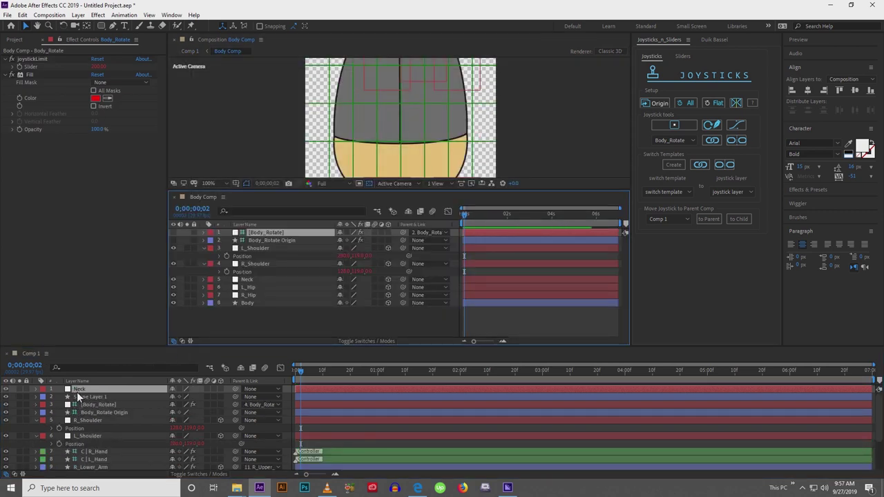
click(77, 392)
key(p)
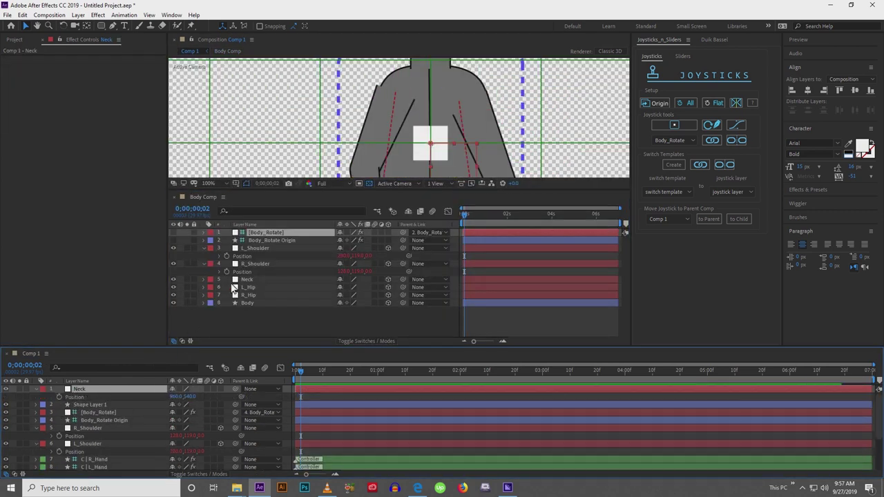
click(247, 281)
key(p)
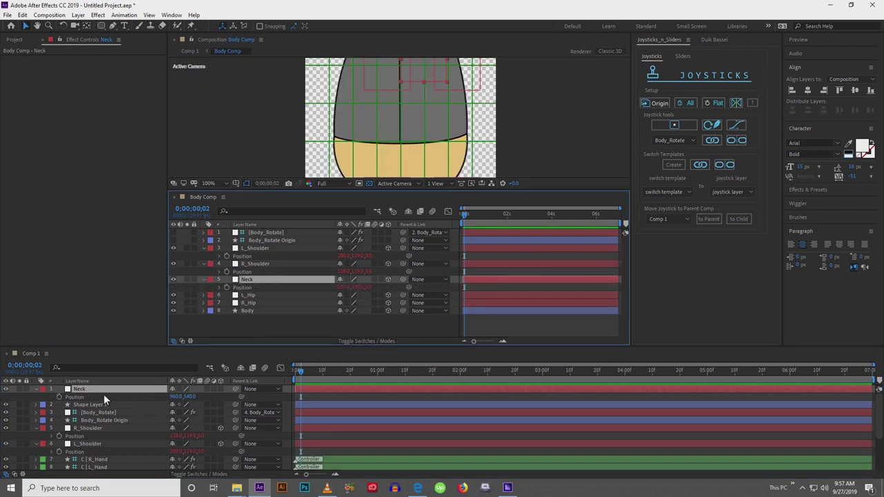
click(139, 394)
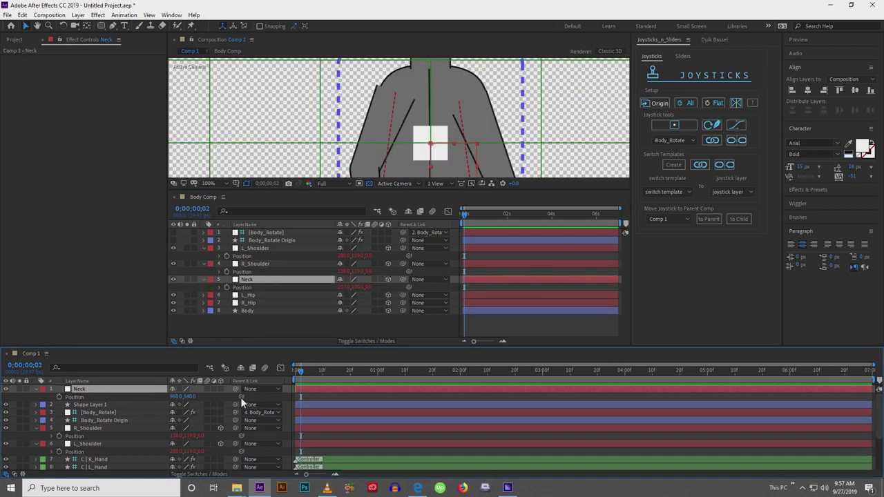
mouse_move(240, 397)
mouse_down()
mouse_move(115, 400)
mouse_move(247, 312)
mouse_move(242, 288)
mouse_up()
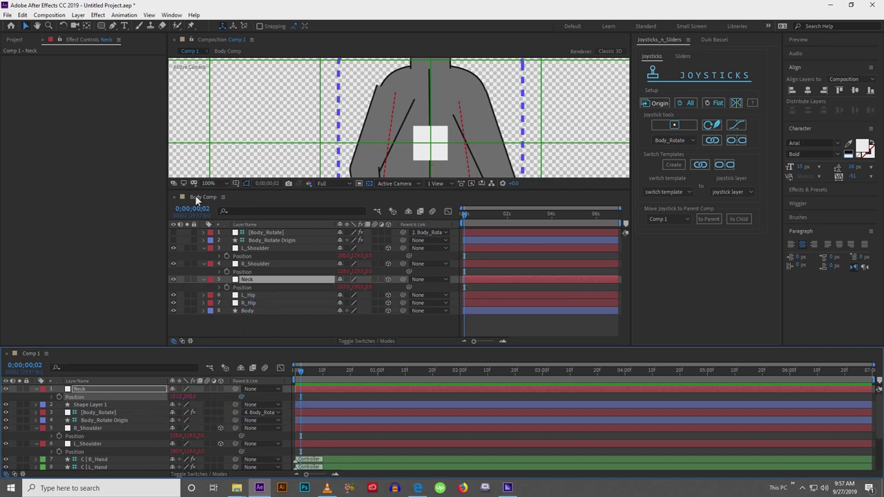
drag(195, 198, 209, 354)
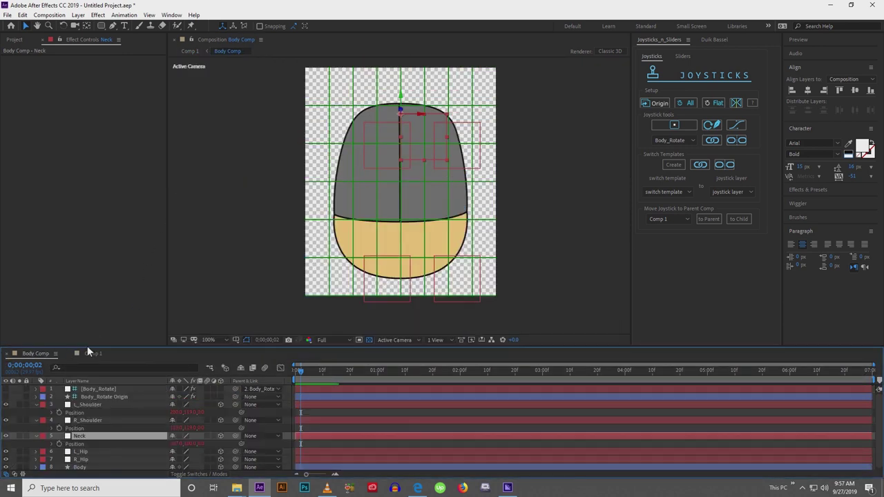
click(89, 355)
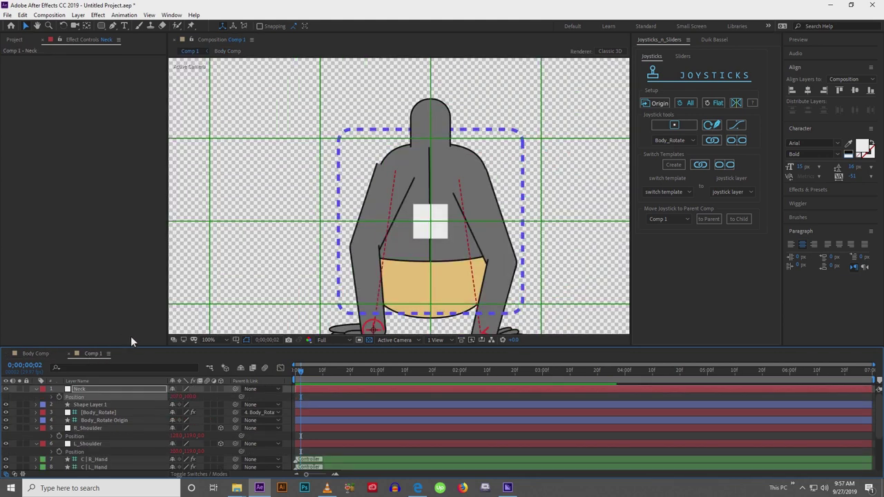
Rename the neck shape layer, Shape Layer 1, as Neck.
click(104, 403)
text(N)
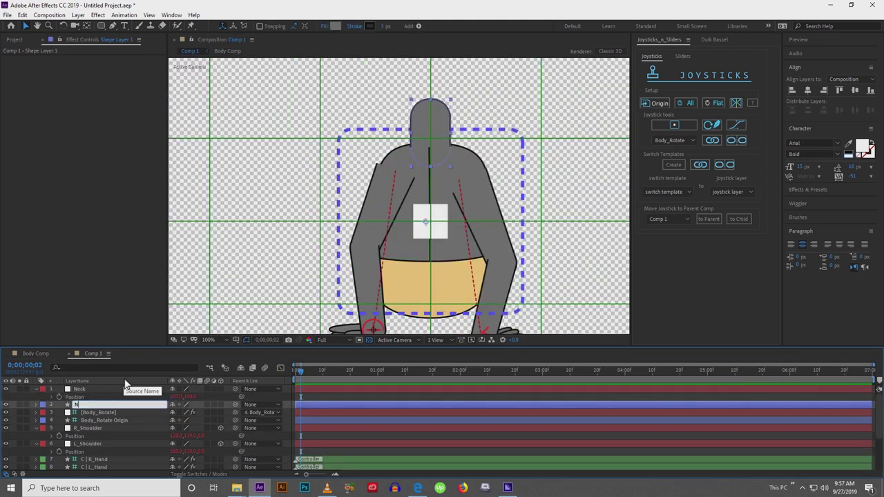
text(eck)
key(Return)
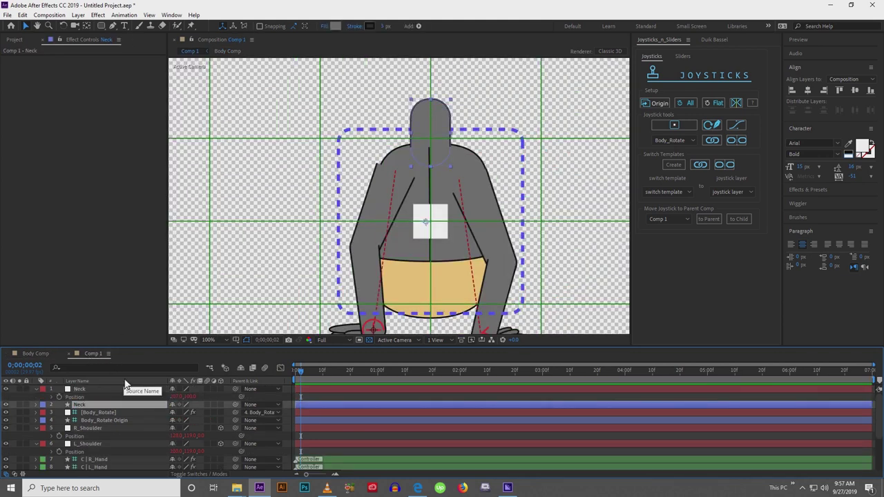
Make the Neck shape layer 3D and parent it to the Neck null, layer 1.
click(221, 404)
click(257, 405)
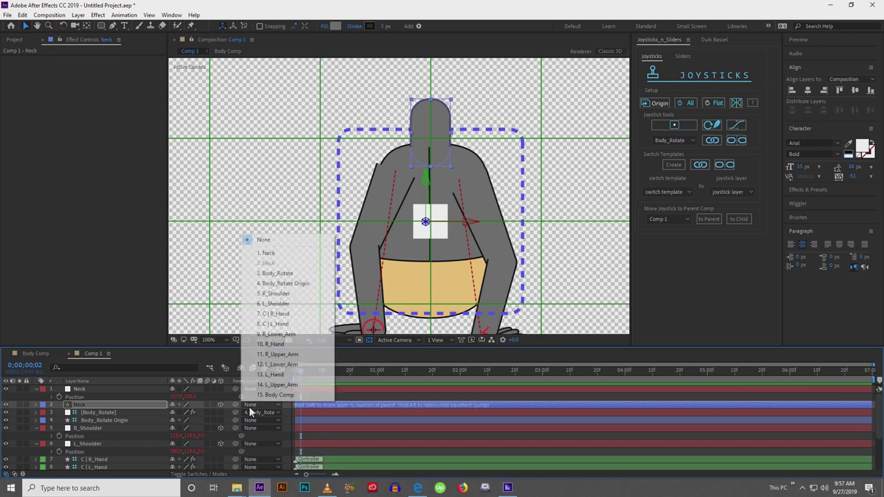
click(271, 254)
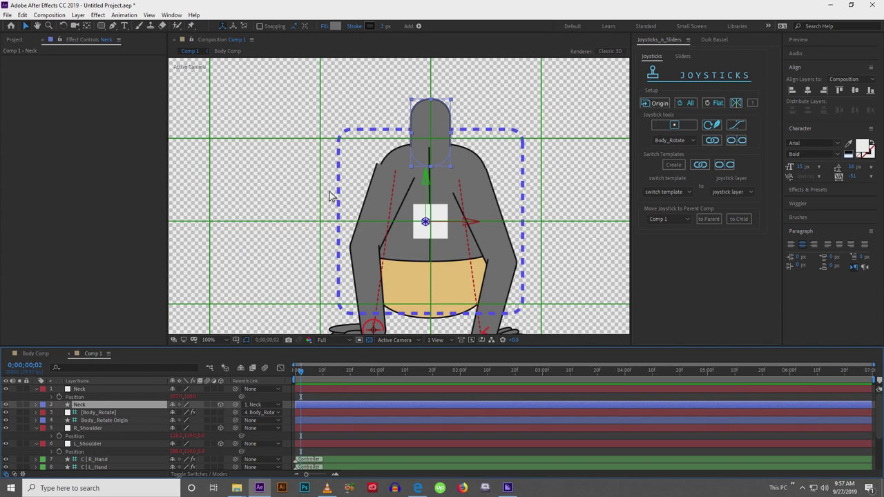
Test how the neck follows the body by moving the Body_Rotate joystick downward.
click(294, 233)
drag(427, 225, 430, 309)
drag(495, 282, 496, 207)
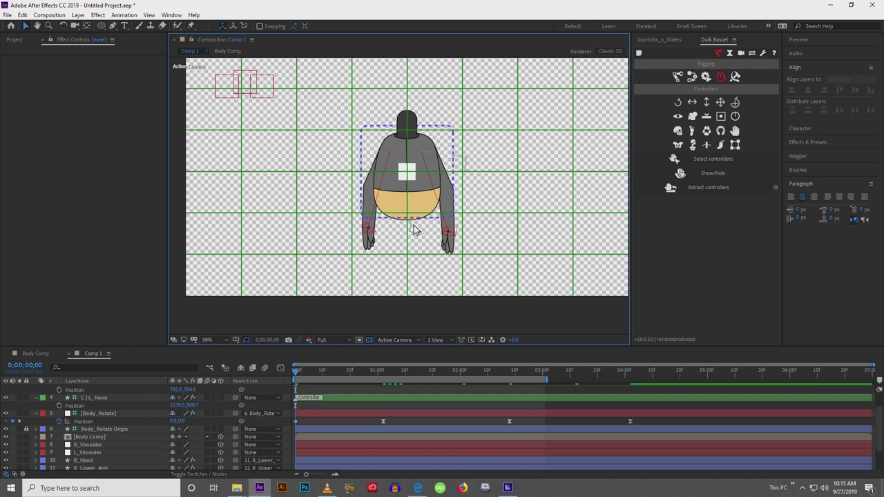
Create a Duik Bassel controller for the Body Comp layer and move it down to the yellow waist area.
click(102, 438)
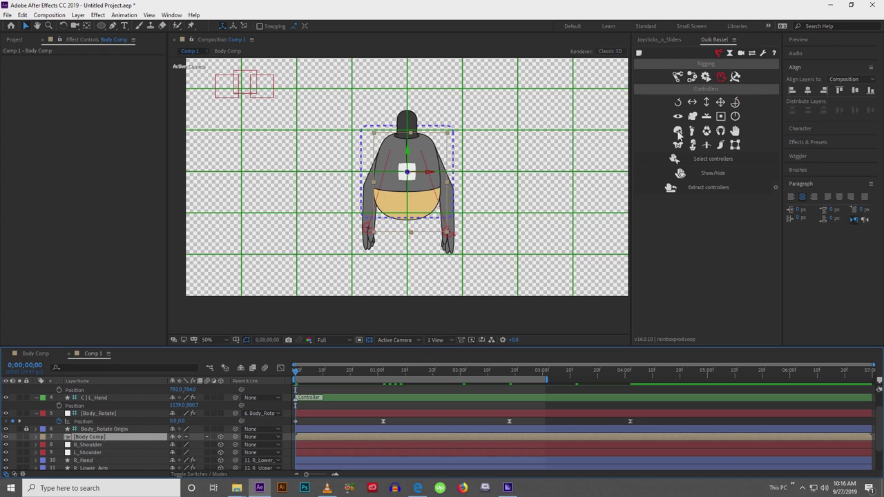
click(735, 102)
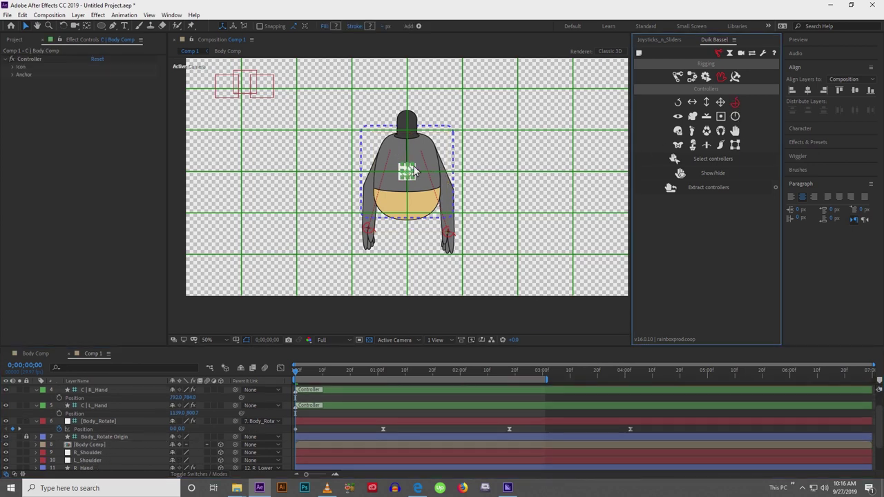
drag(415, 172, 409, 212)
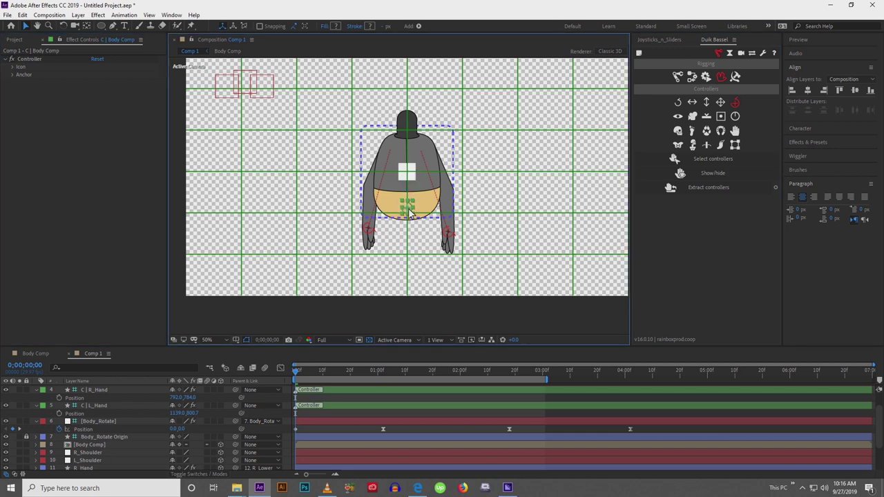
Parent the Body Comp layer to the C | Body Comp controller.
click(102, 447)
click(252, 446)
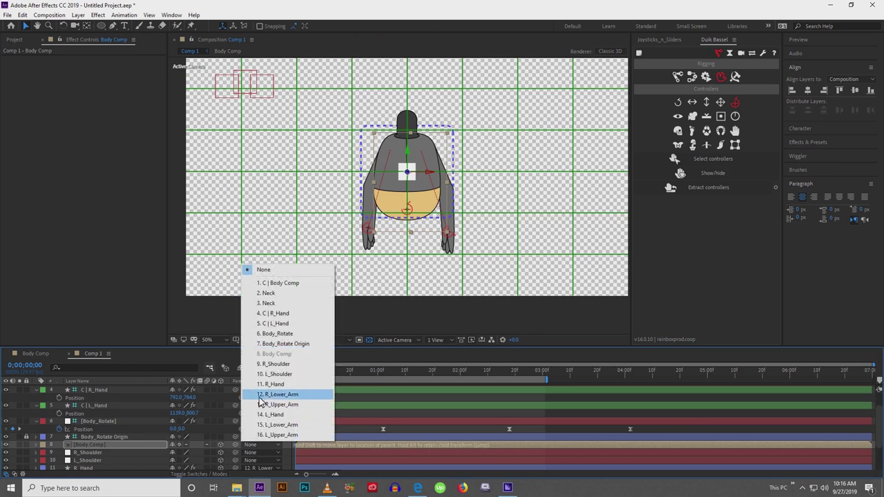
click(282, 285)
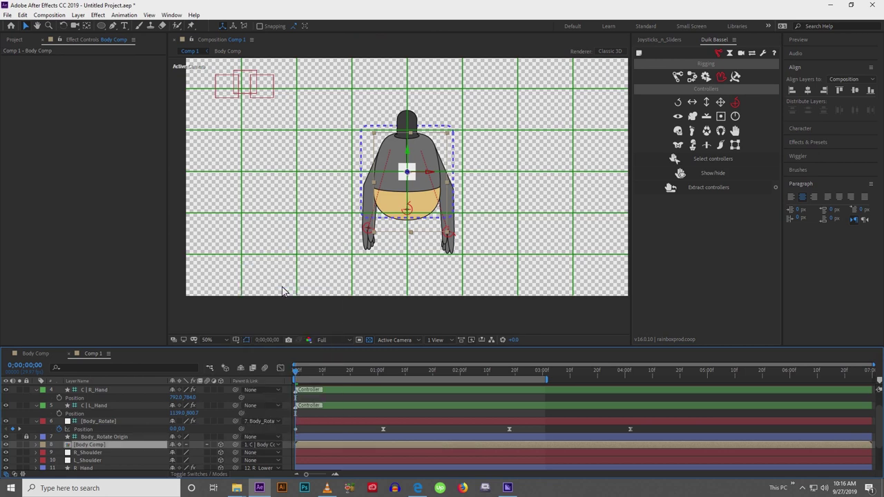
Test the C | Body Comp controller by moving it and bringing it back to the waist.
click(137, 391)
scroll(119, 434, up, 1)
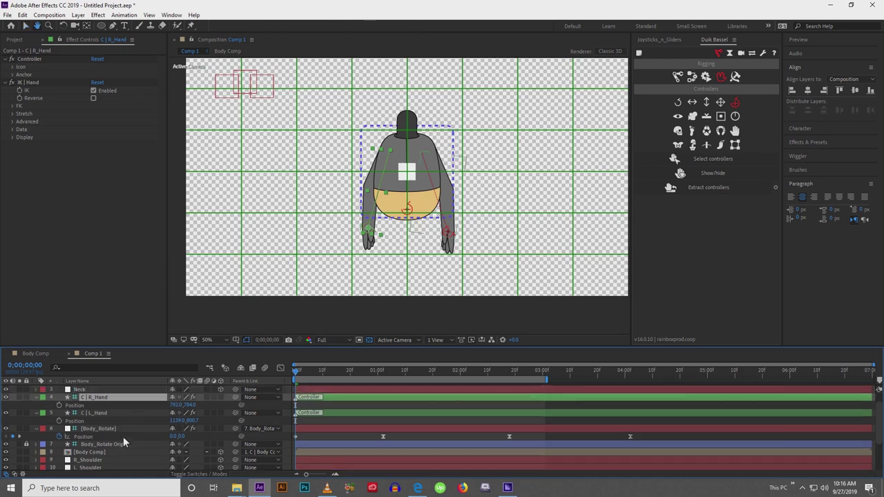
scroll(123, 439, up, 2)
click(118, 389)
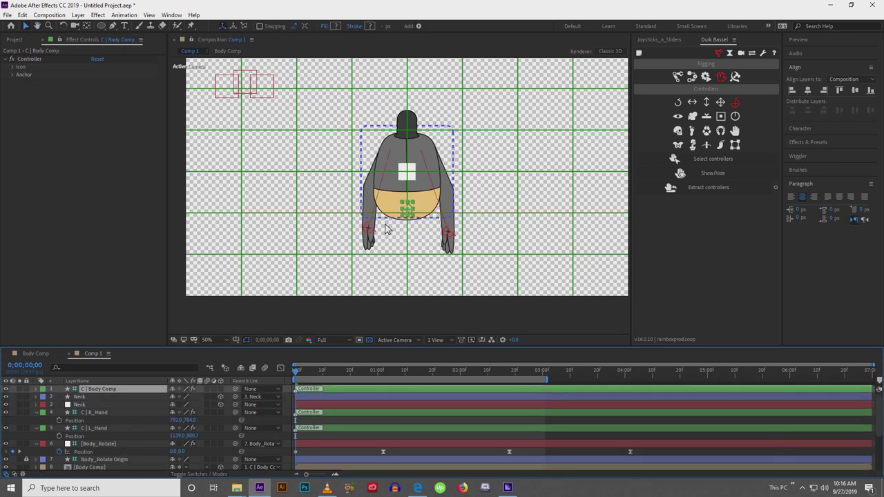
mouse_move(402, 220)
mouse_down()
mouse_move(410, 234)
mouse_move(395, 236)
mouse_move(407, 213)
mouse_up()
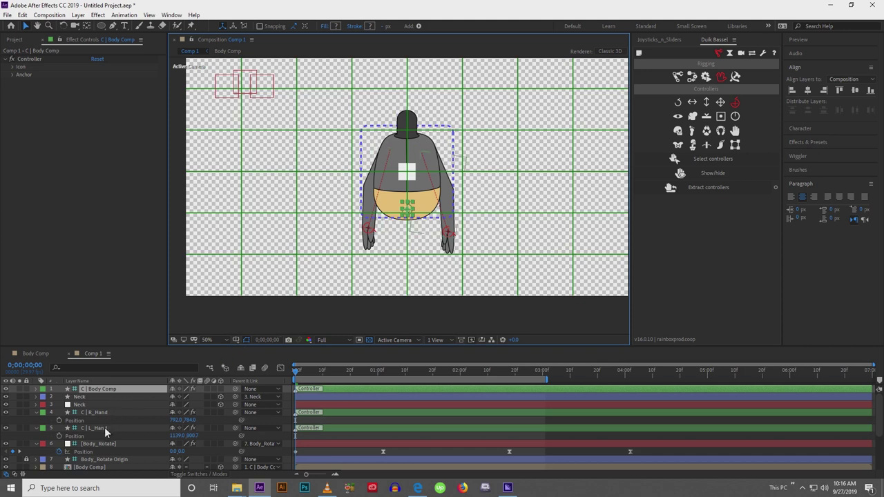
Place the Neck null above R_Shoulder and parent the Neck, R_Shoulder and L_Shoulder nulls to C | Body Comp.
scroll(104, 427, down, 3)
click(98, 412)
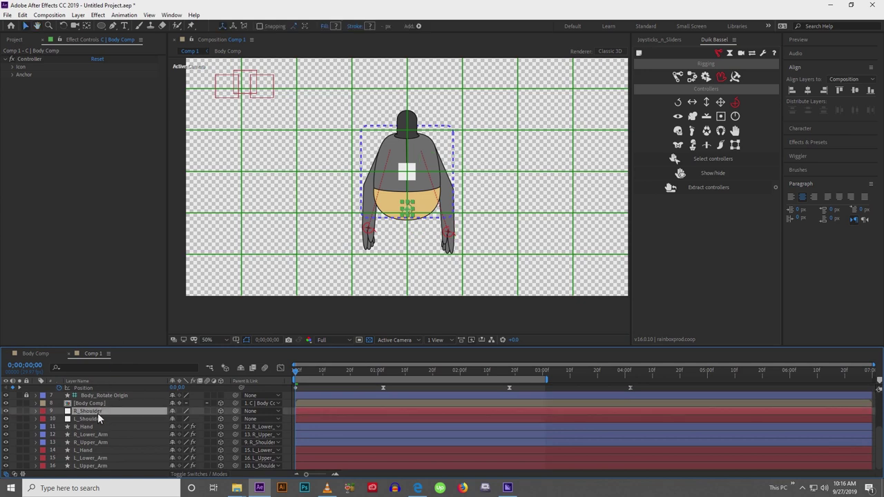
shift+click(97, 420)
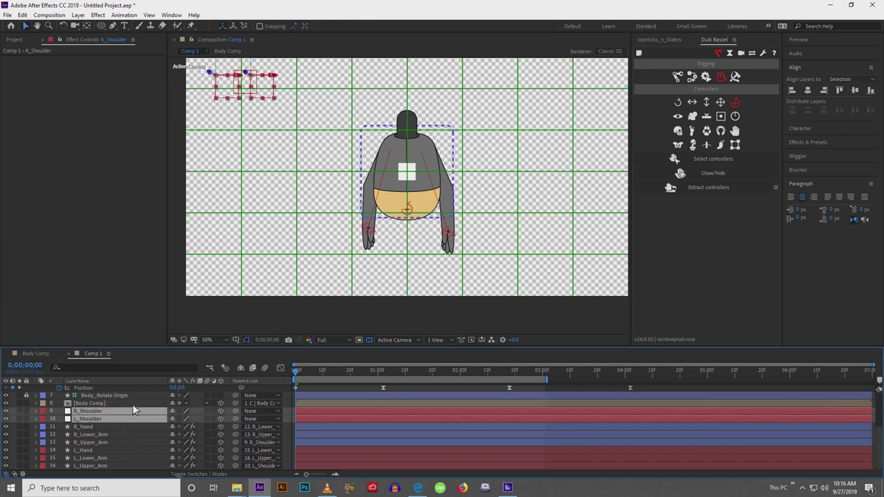
scroll(103, 431, up, 1)
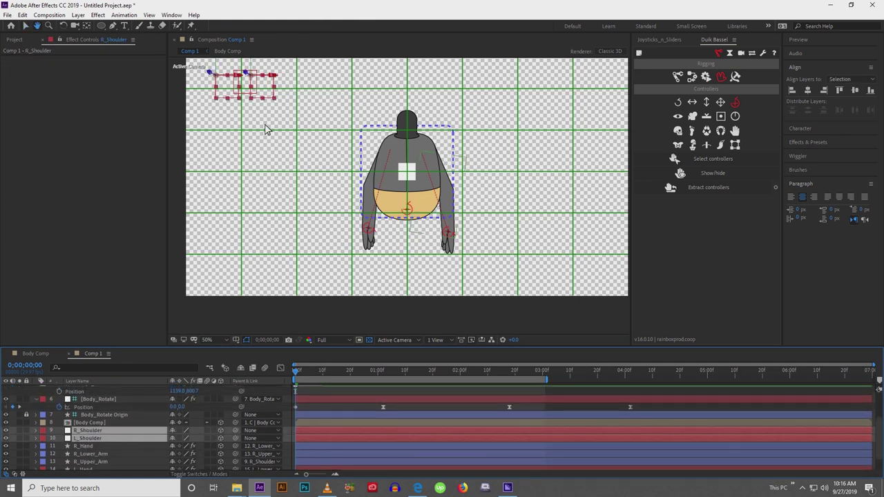
shift+click(241, 75)
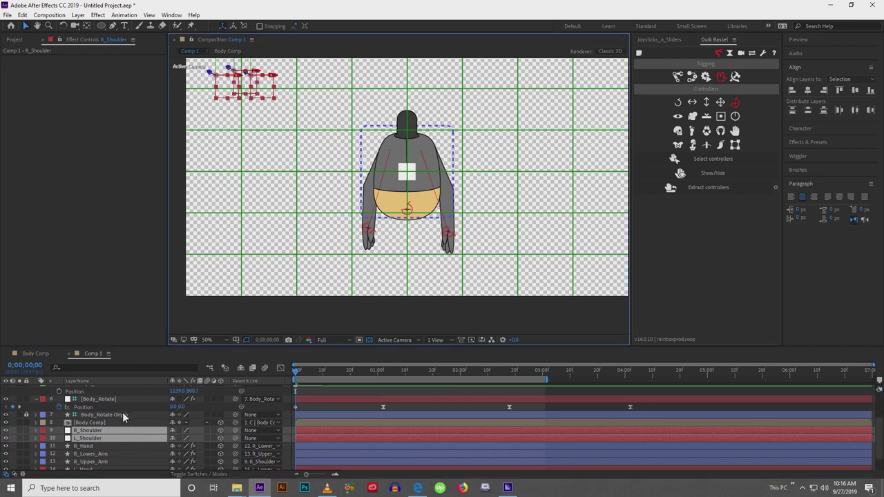
scroll(120, 448, up, 2)
scroll(120, 439, down, 1)
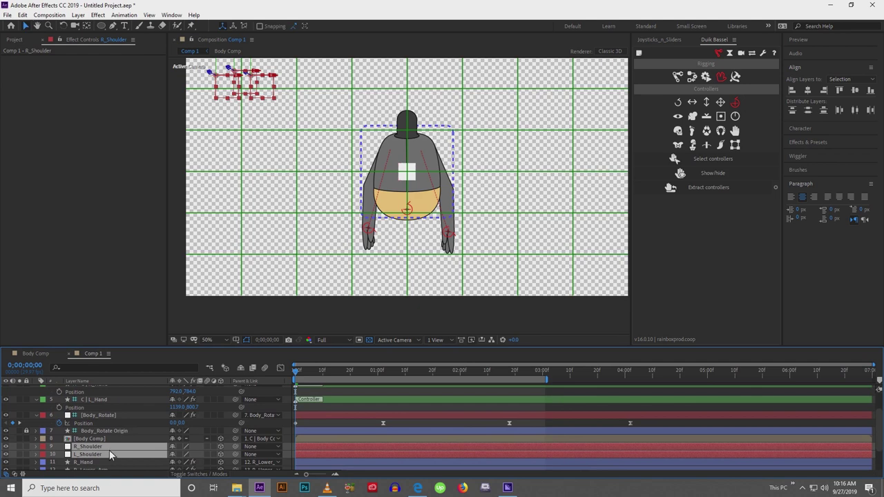
drag(110, 446, 110, 443)
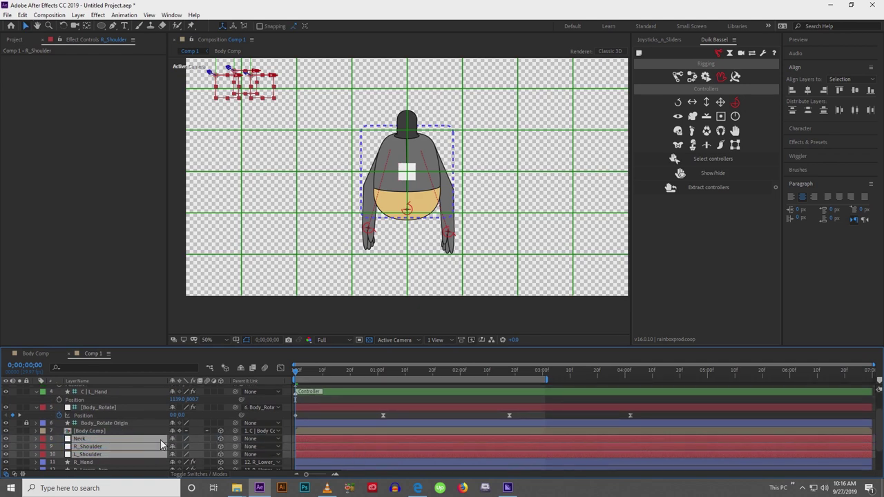
click(251, 440)
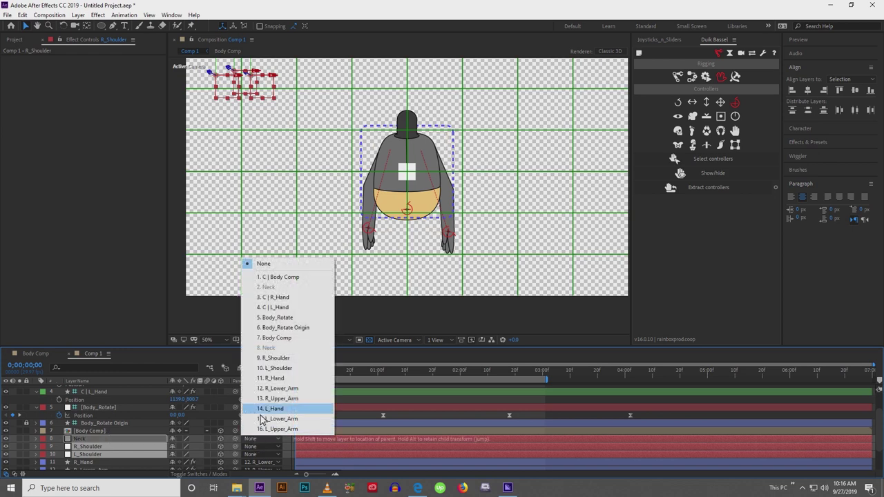
click(293, 277)
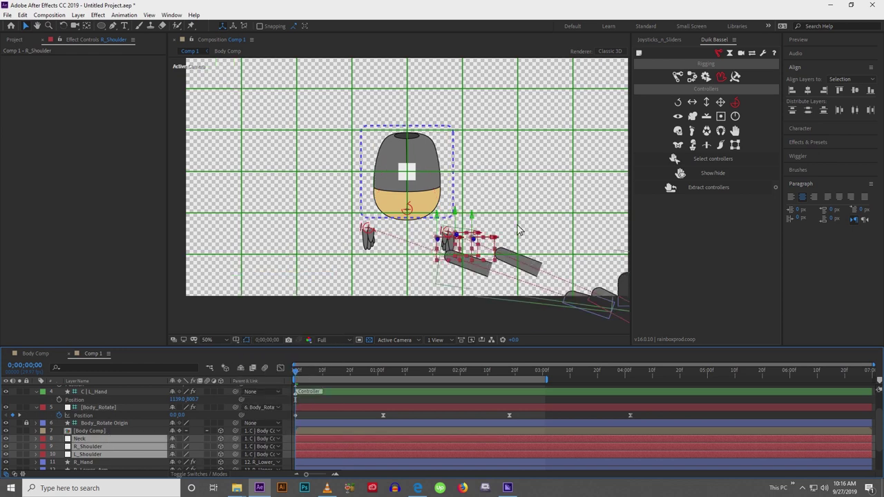
Check the displaced nulls, briefly viewing Body Comp, and hide the Neck, R_Shoulder and L_Shoulder nulls in Comp 1.
drag(541, 212, 521, 199)
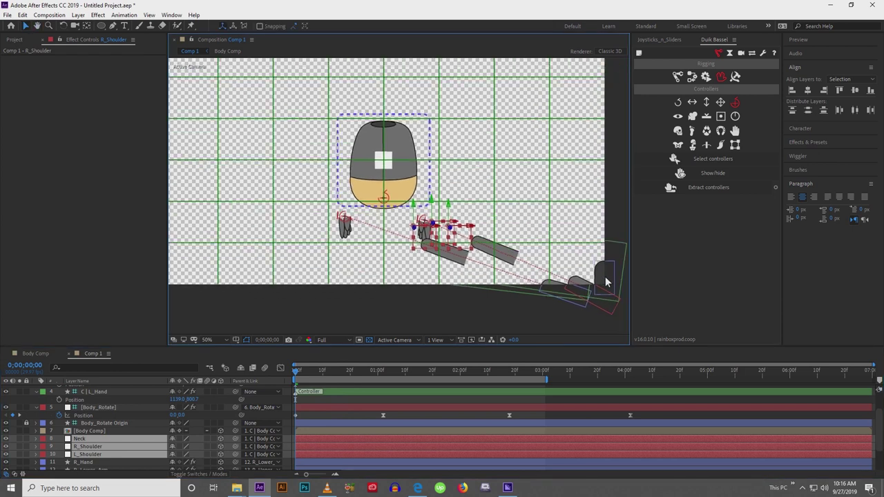
click(446, 237)
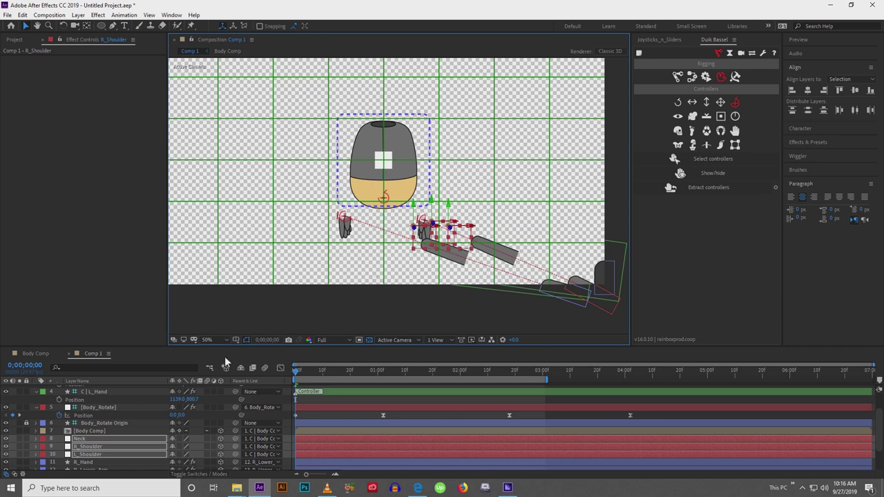
click(38, 356)
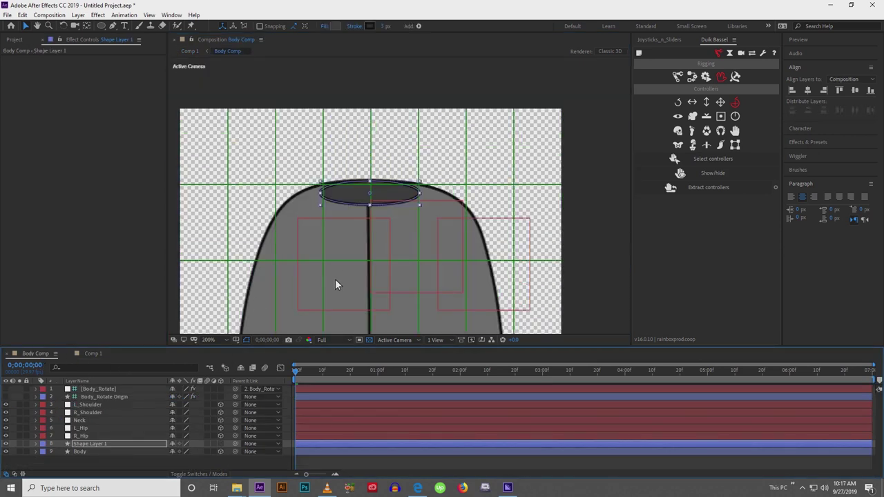
click(93, 355)
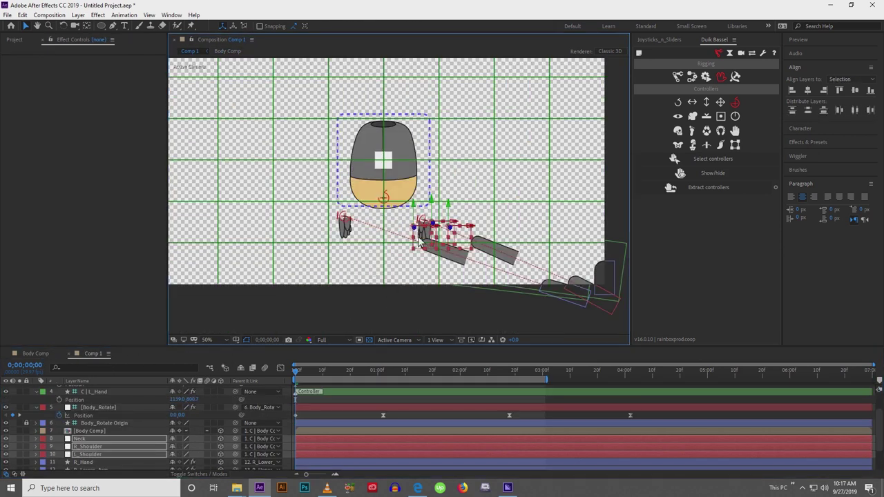
click(7, 440)
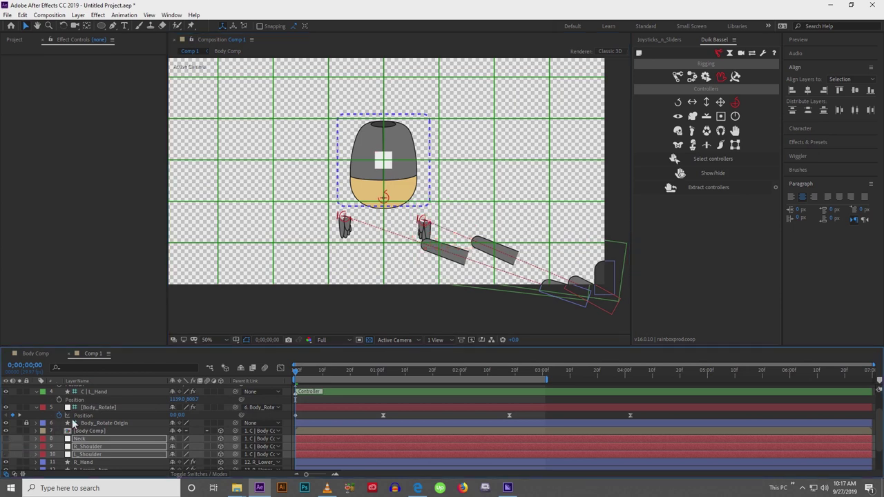
click(374, 304)
Move the displaced L_Upper_Arm, R_Upper_Arm and Neck shape layers back into place at the body's shoulders and collar.
click(607, 306)
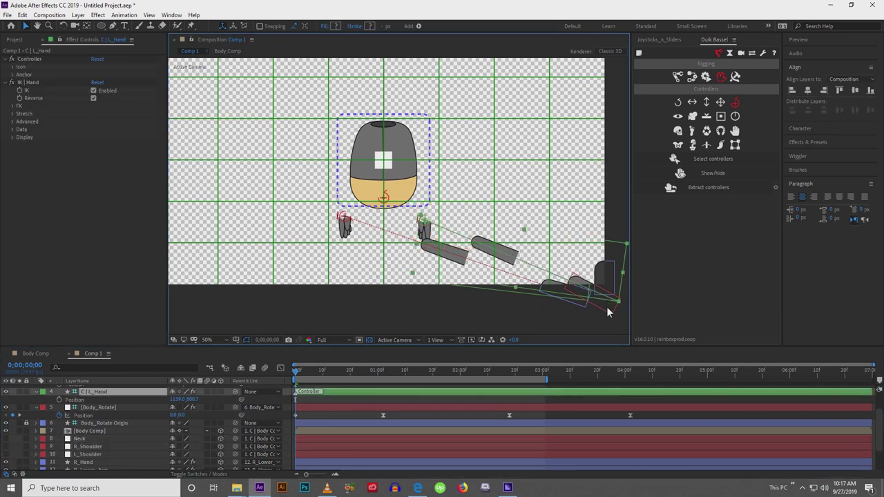
click(609, 313)
drag(603, 307, 391, 161)
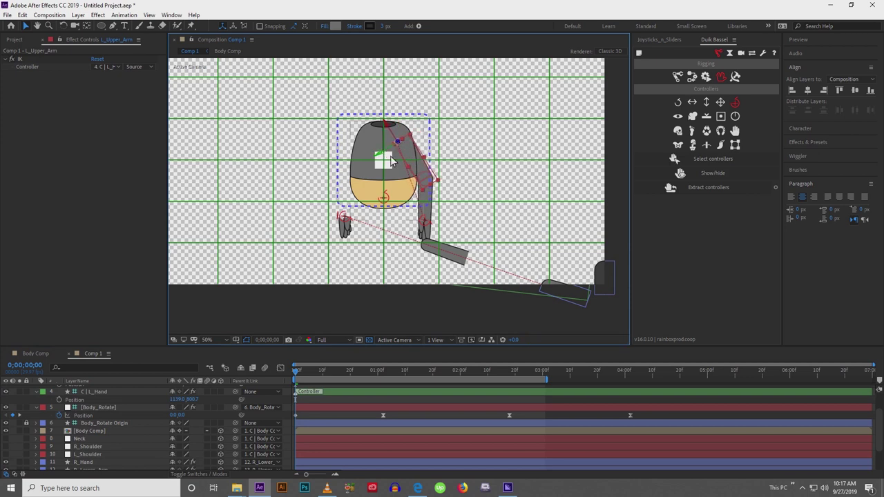
click(582, 304)
drag(582, 310, 364, 149)
click(608, 287)
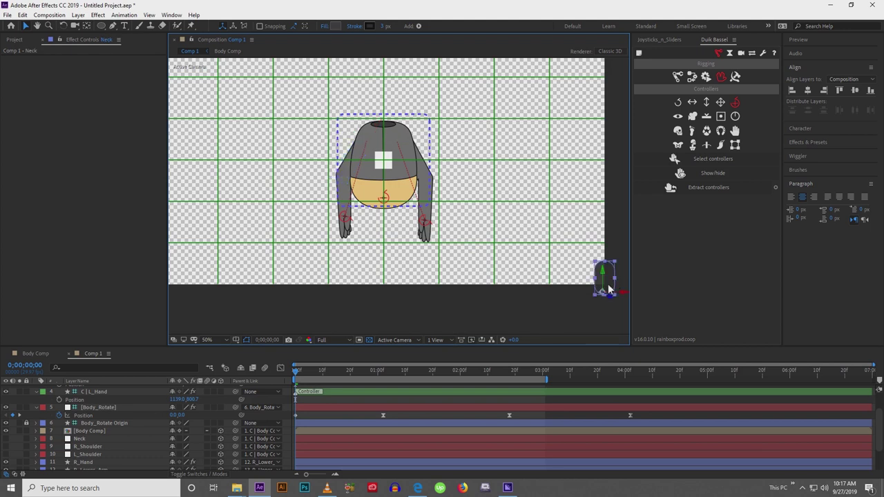
drag(608, 289, 388, 125)
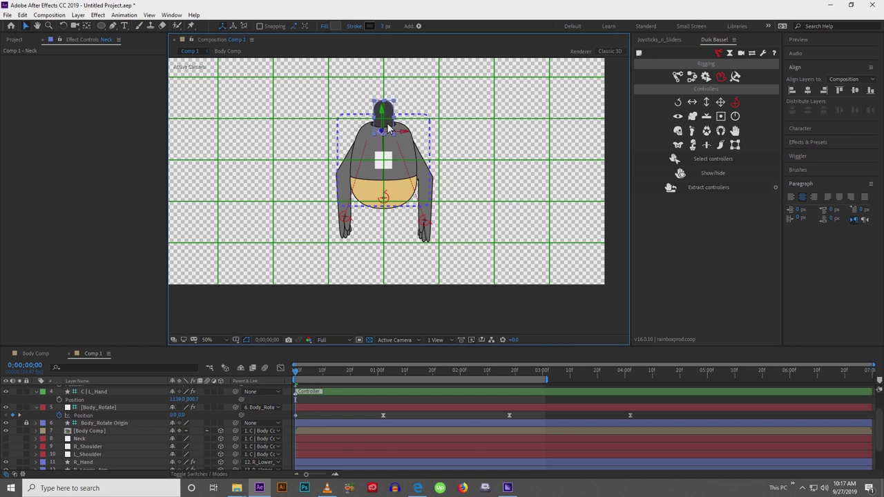
Try Body Comp at the bottom of the layer stack, test it with the Body_Rotate joystick and undo the joystick move.
scroll(87, 430, down, 2)
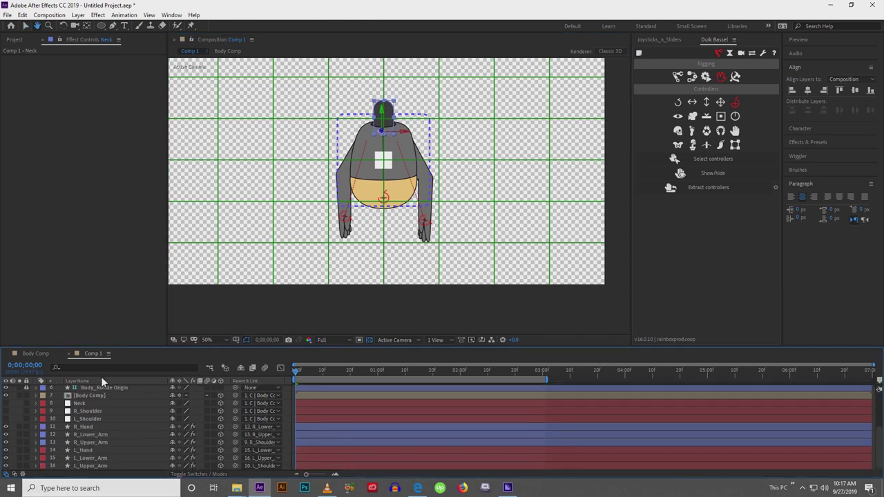
click(98, 397)
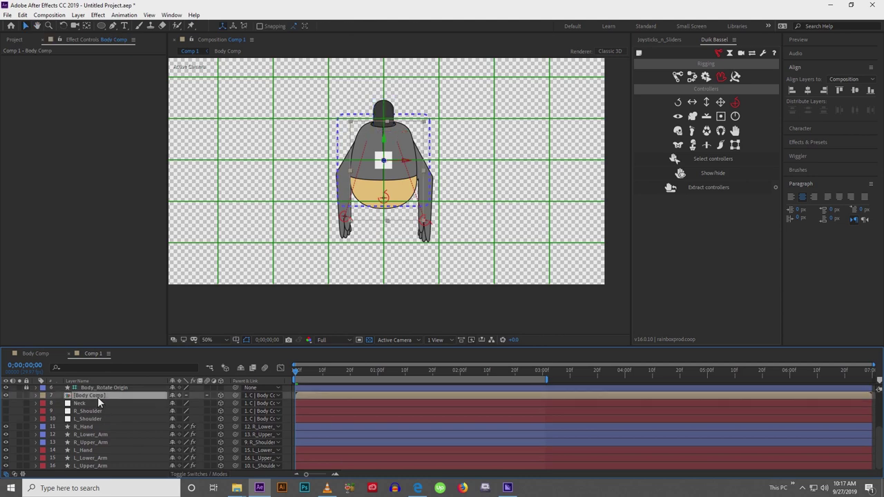
drag(106, 425, 103, 472)
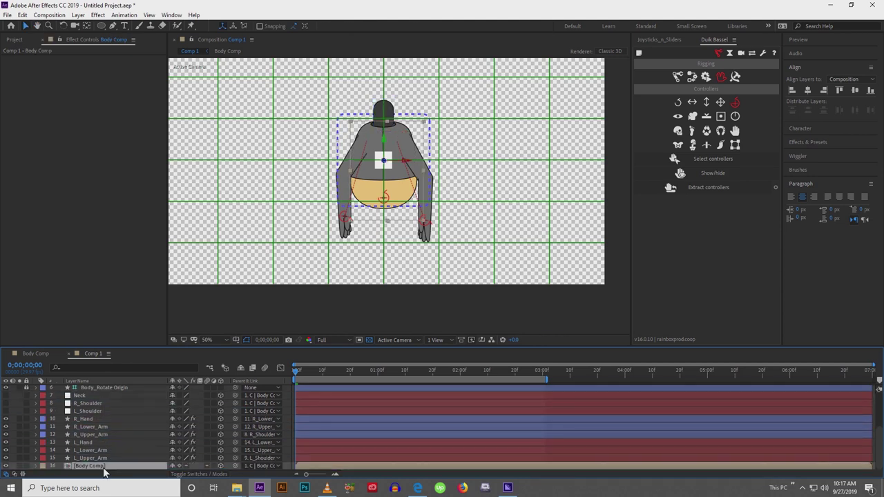
click(253, 307)
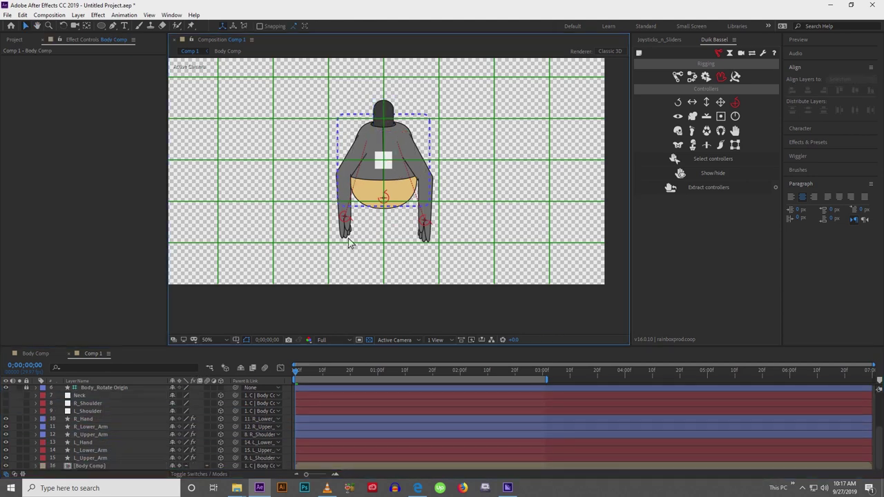
drag(383, 169, 355, 167)
key(ctrl+z)
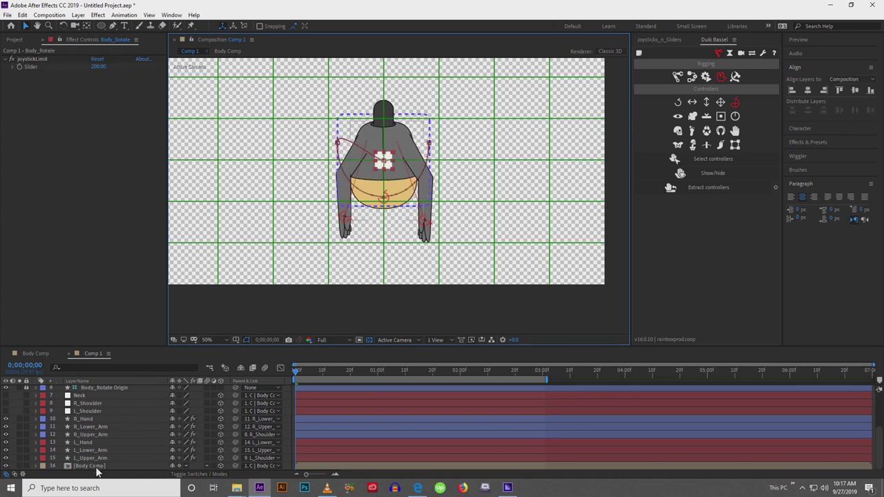
Return Body Comp above the arm layers and move the Neck, R_Shoulder and L_Shoulder nulls to the bottom of the stack.
mouse_move(97, 467)
mouse_down()
mouse_move(96, 402)
mouse_move(95, 469)
mouse_up()
click(89, 395)
shift+click(91, 411)
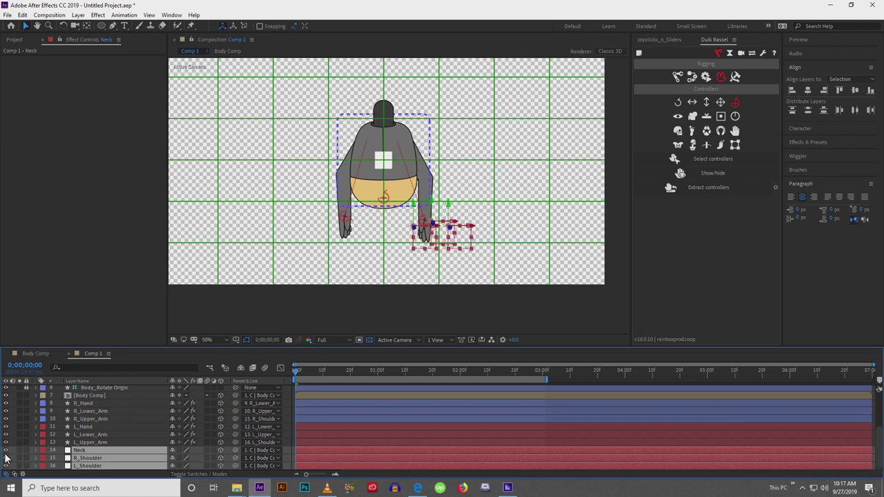
Test the body rotation by moving the Body_Rotate joystick slightly, and undo the move.
mouse_move(384, 160)
mouse_down()
mouse_move(367, 158)
mouse_move(394, 158)
mouse_move(372, 166)
mouse_move(385, 165)
mouse_up()
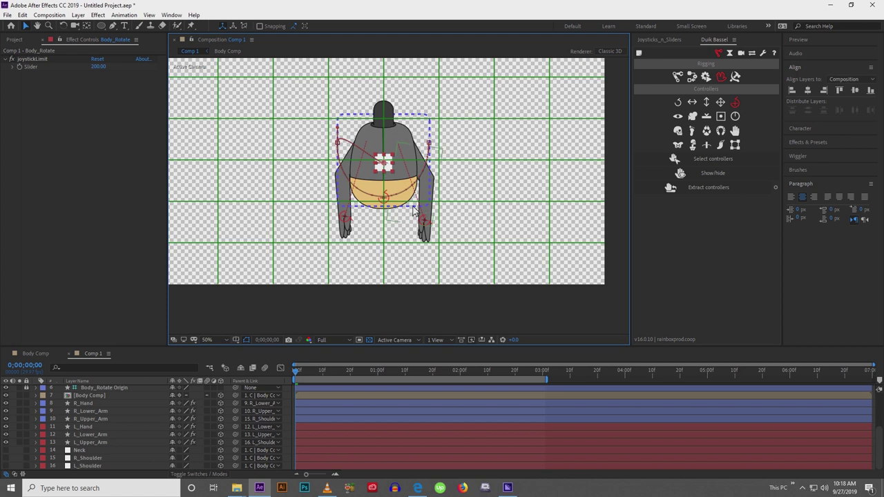
key(ctrl+z)
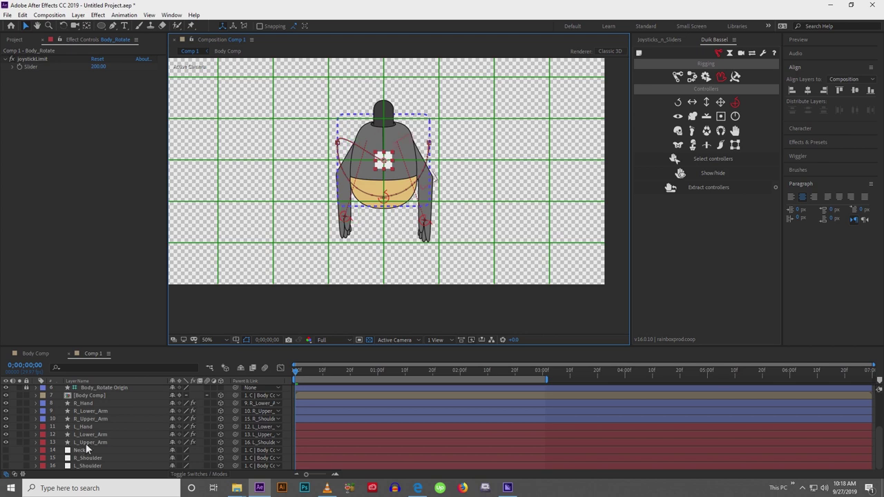
mouse_move(90, 429)
mouse_down()
mouse_move(95, 452)
mouse_move(99, 428)
mouse_up()
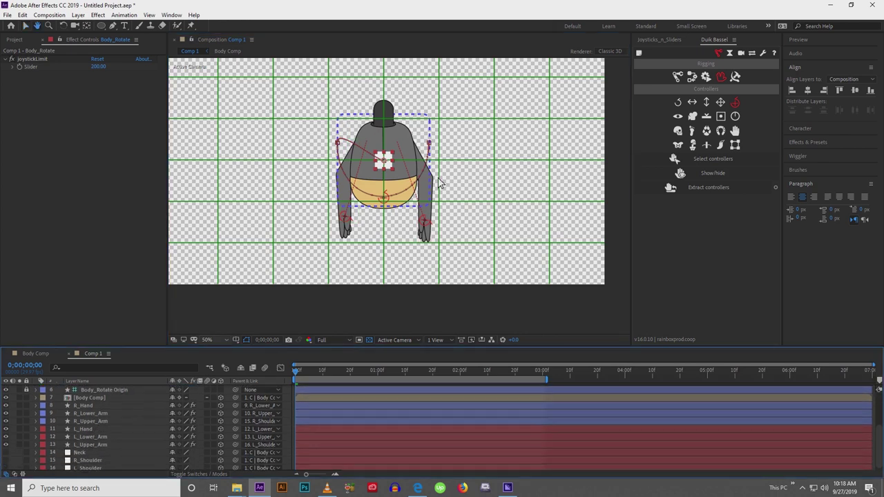
Try bringing R_Upper_Arm and L_Upper_Arm together in front of the body by moving them along the Z axis.
key(v)
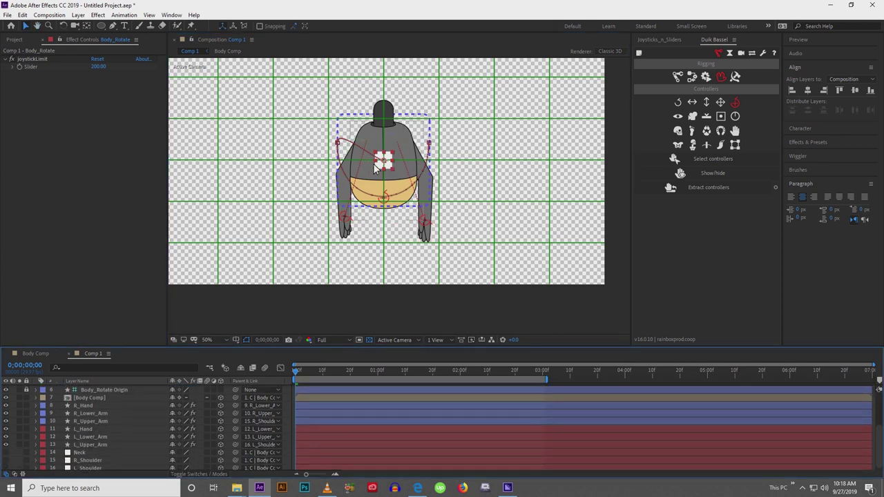
click(88, 446)
shift+click(90, 422)
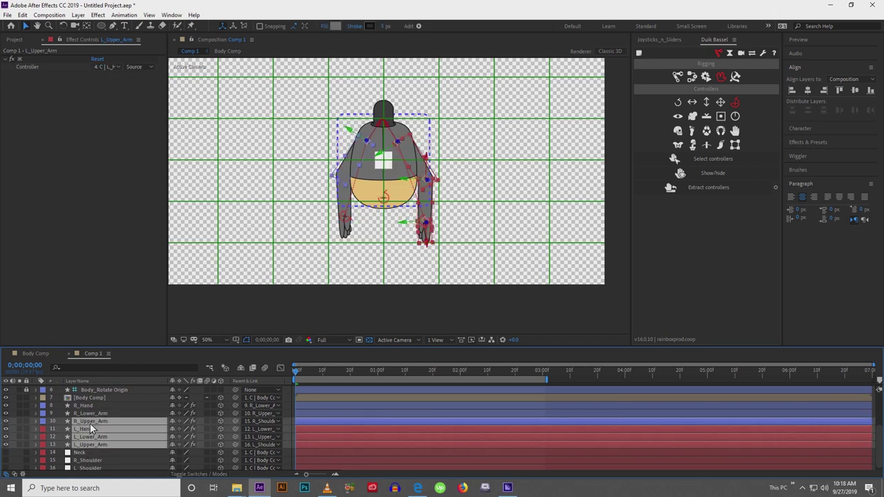
click(93, 413)
click(93, 418)
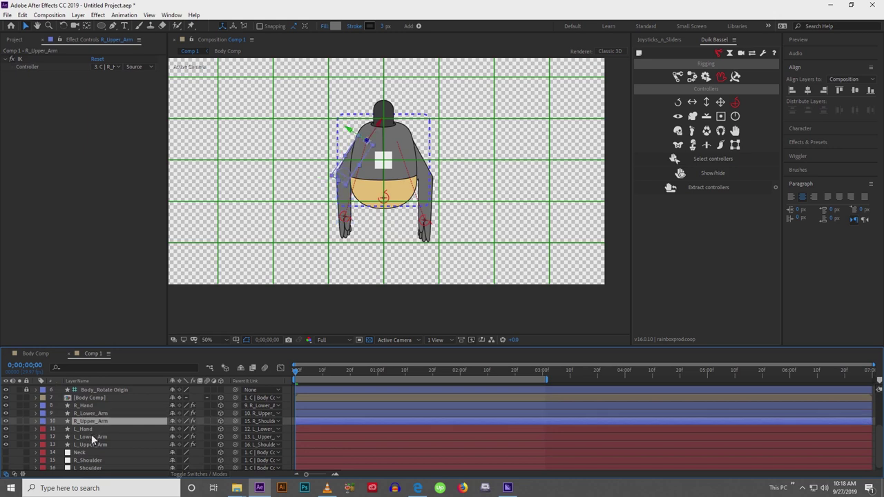
ctrl+click(90, 448)
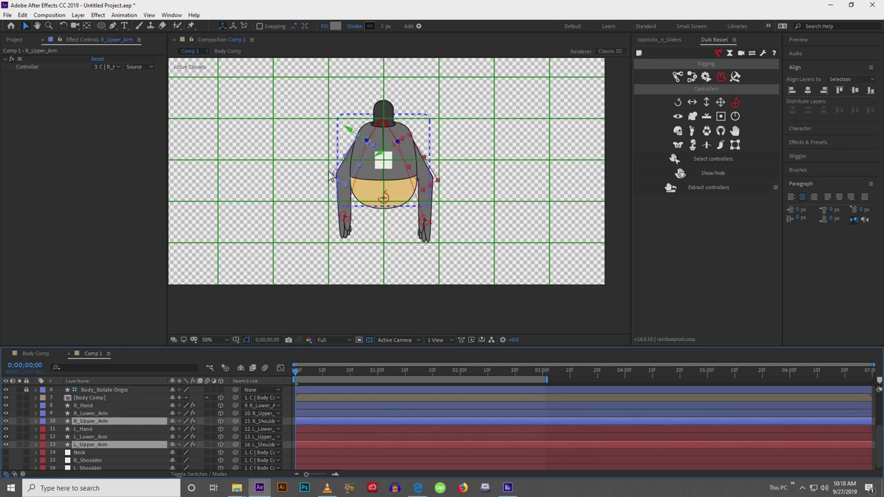
click(369, 145)
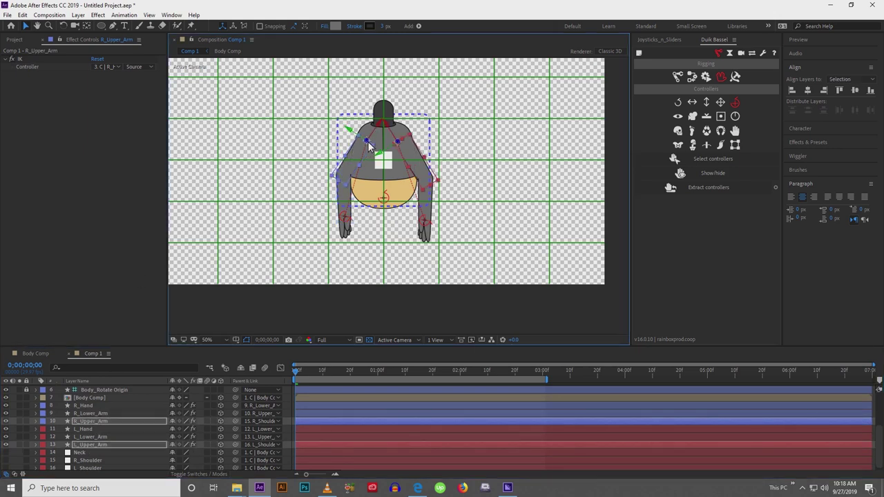
click(278, 268)
Test the body rotation with the Body_Rotate joystick, and undo both the joystick move and the upper arms' Z move.
click(374, 163)
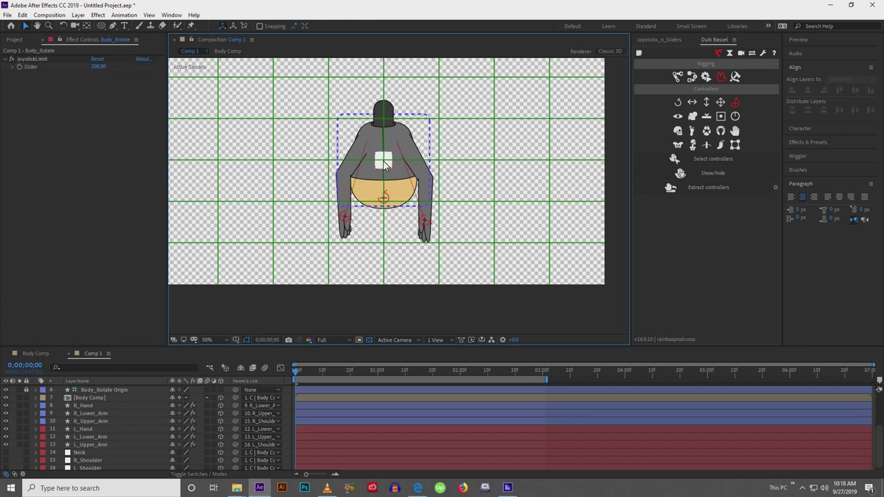
mouse_move(372, 159)
mouse_down()
mouse_move(356, 155)
mouse_move(377, 164)
mouse_up()
key(ctrl+z)
Move R_Upper_Arm and L_Upper_Arm together along the Z axis so they sit in front of the body.
scroll(385, 143, up, 1)
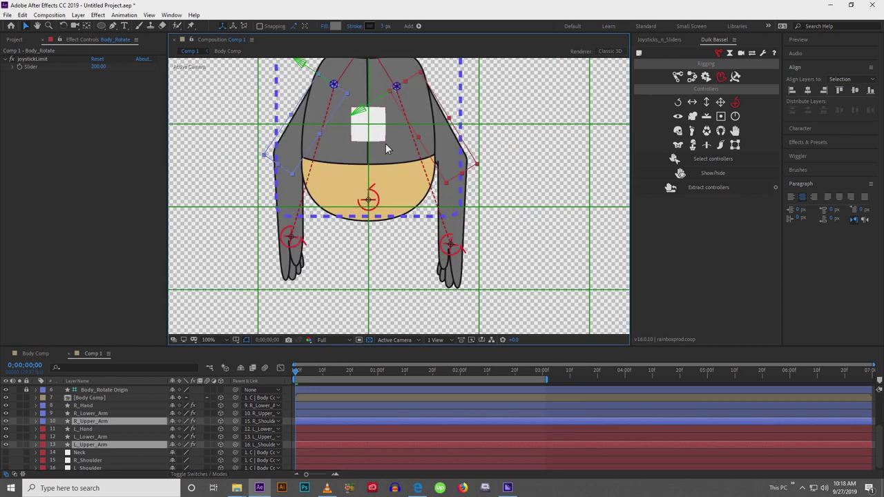
key(space)
drag(345, 114, 351, 183)
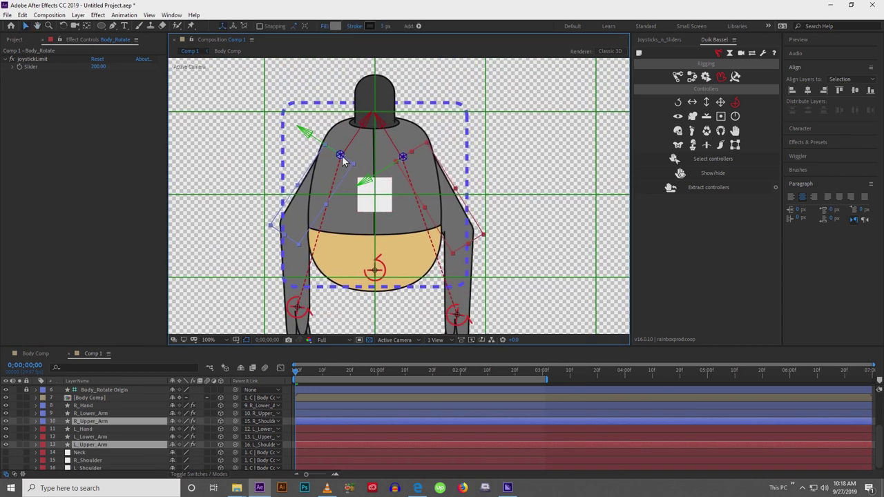
click(341, 157)
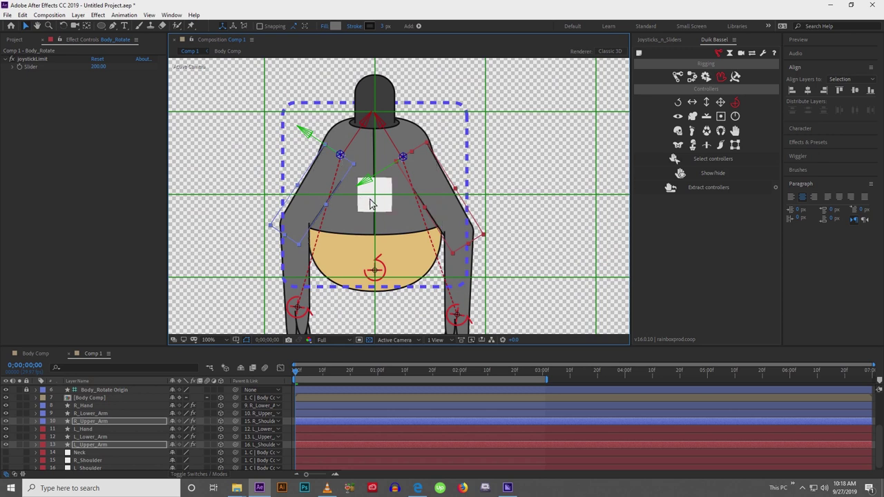
Check how the repositioned arms follow the rotation by moving the Body_Rotate joystick sideways, and undo the move.
mouse_move(370, 199)
mouse_down()
mouse_move(381, 203)
mouse_move(361, 204)
mouse_move(371, 198)
mouse_up()
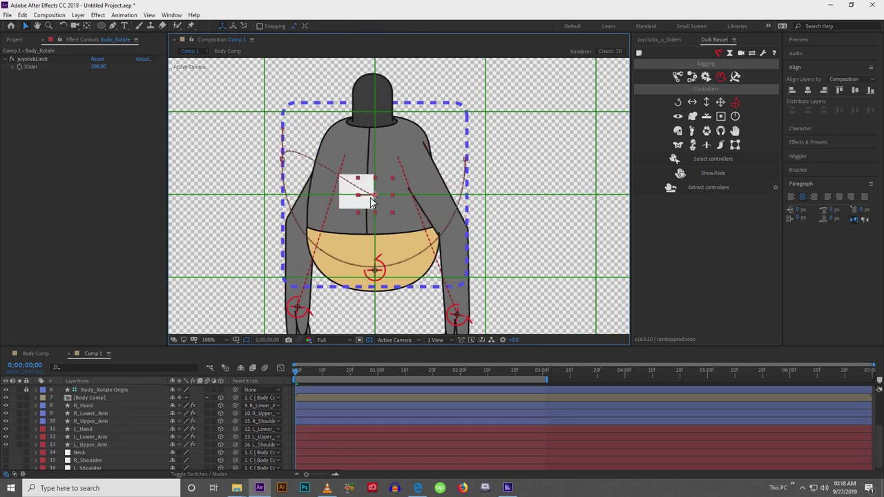
key(comma)
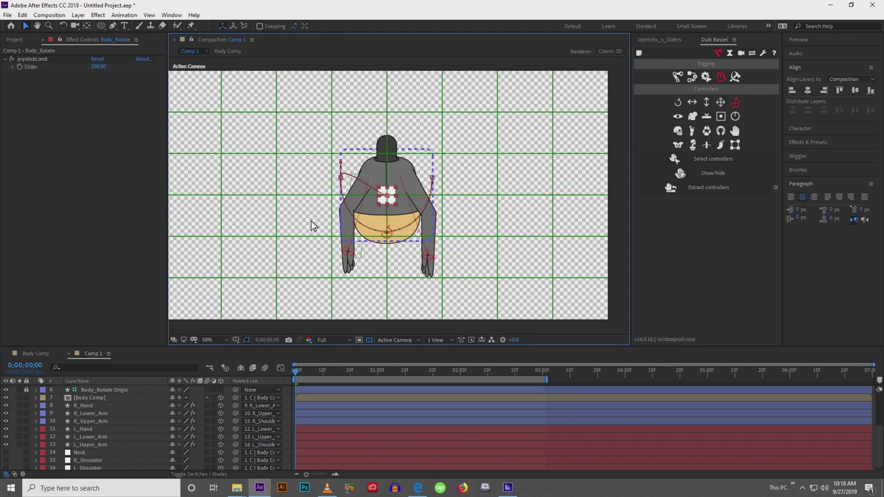
click(295, 395)
scroll(327, 427, up, 2)
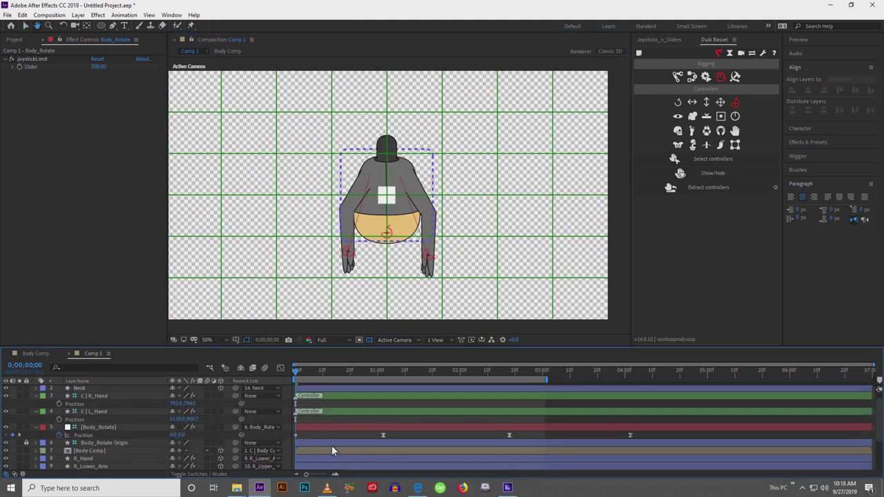
Test the C | Body Comp controller by moving and rotating it slightly, and undo both changes.
click(389, 237)
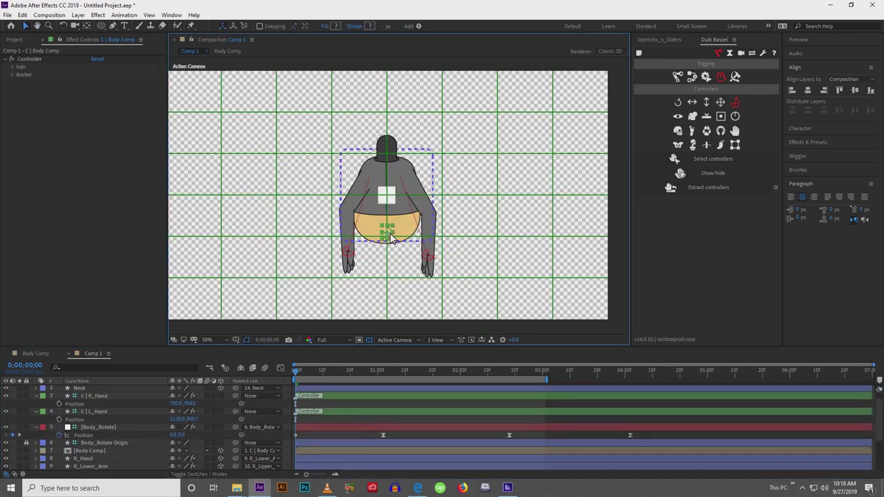
mouse_move(391, 239)
mouse_down()
mouse_move(395, 228)
mouse_move(404, 232)
mouse_move(376, 249)
mouse_move(371, 239)
mouse_move(393, 242)
mouse_up()
key(w)
mouse_move(391, 245)
mouse_down()
mouse_move(377, 241)
mouse_move(388, 241)
mouse_up()
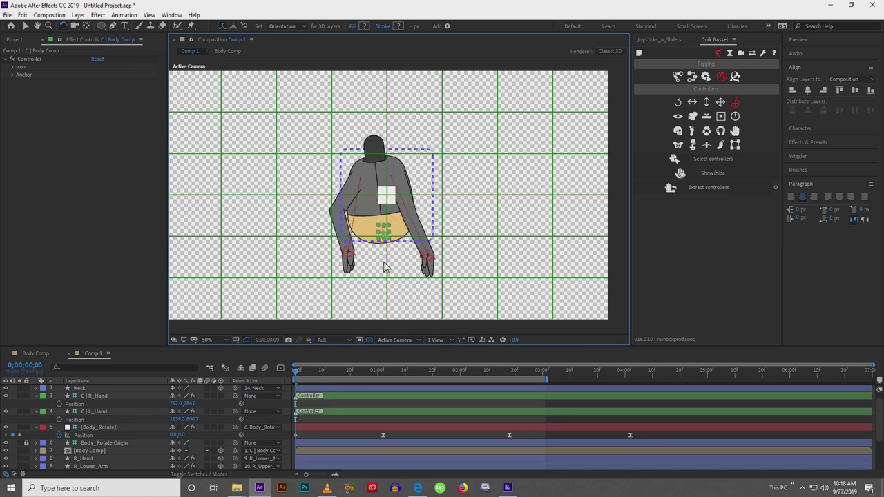
key(ctrl+z)
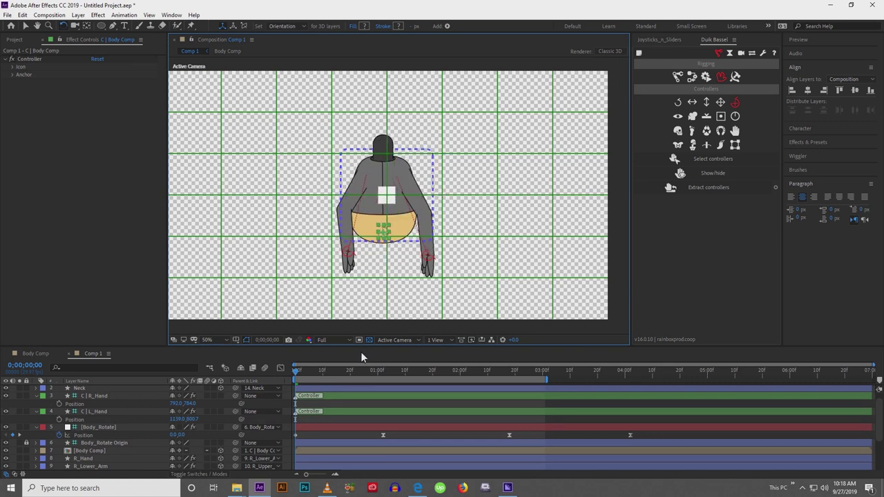
key(v)
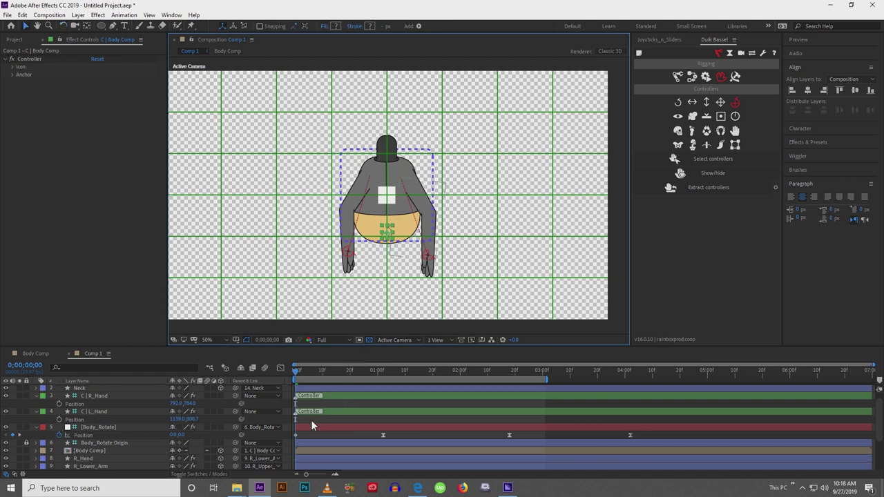
Delete Body_Rotate's first Position keyframe and shift the remaining Position keyframes earlier so they start at 0;00;00;00.
click(295, 436)
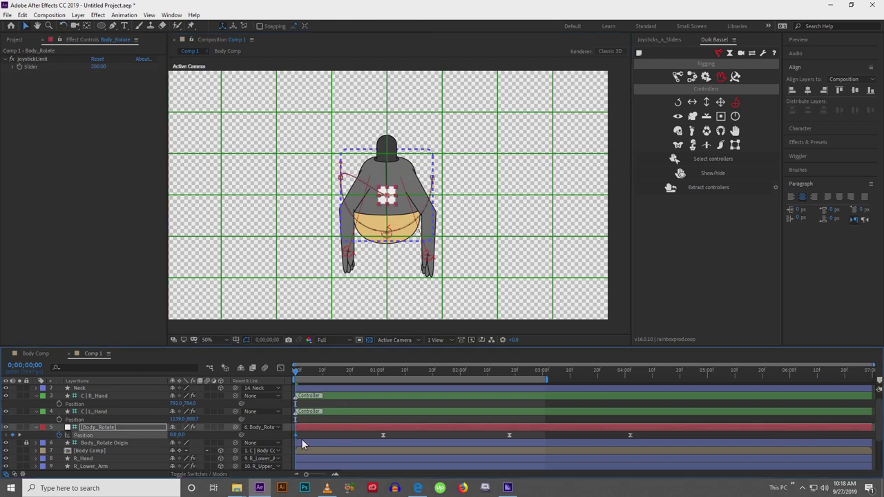
key(Delete)
click(92, 436)
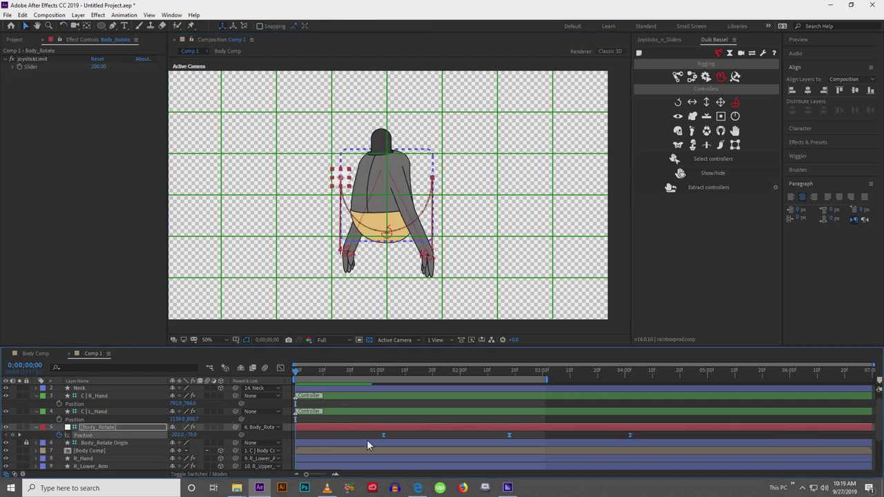
drag(385, 435, 298, 437)
click(312, 436)
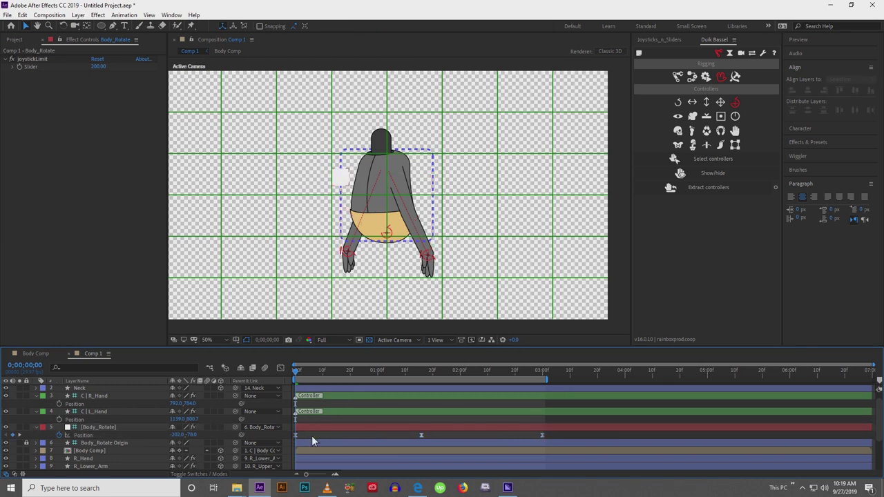
Preview the body rotation animation and scrub through the first second to examine how the arms and neck follow.
key(space)
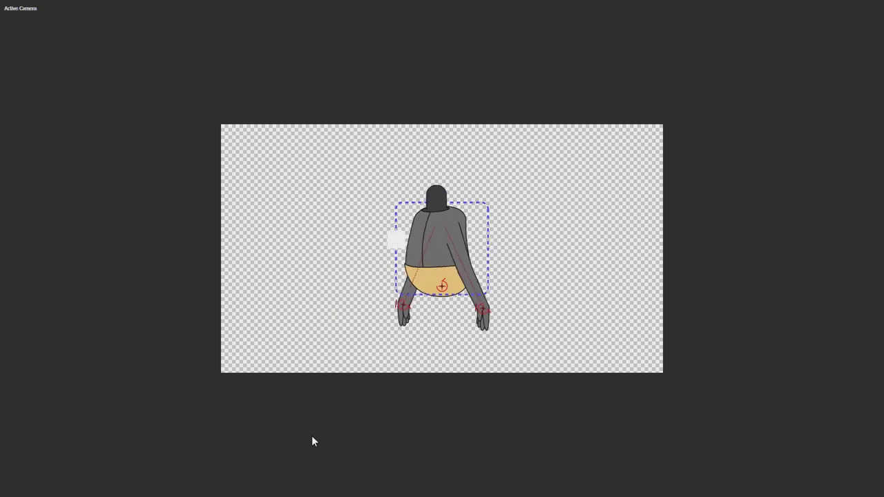
key(space)
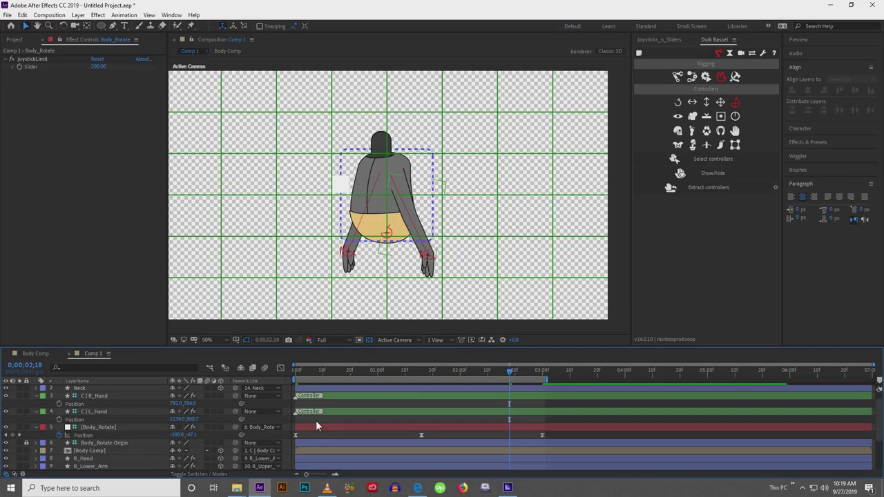
click(378, 371)
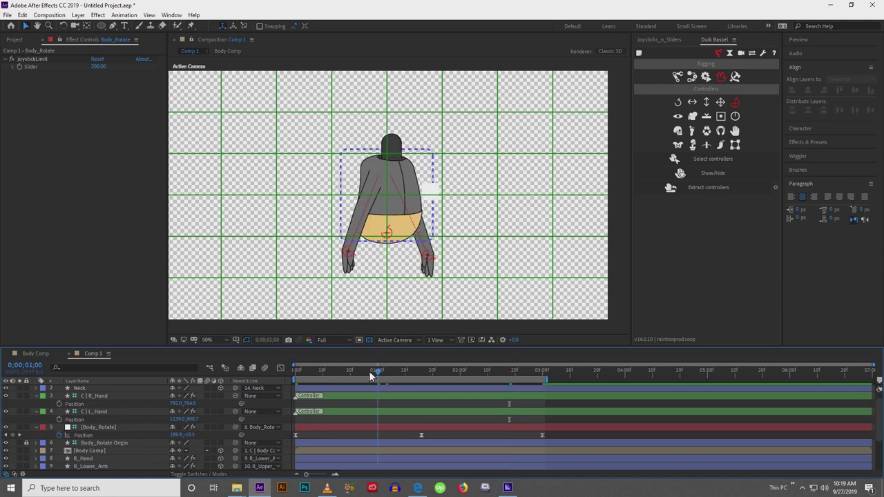
drag(371, 372, 357, 371)
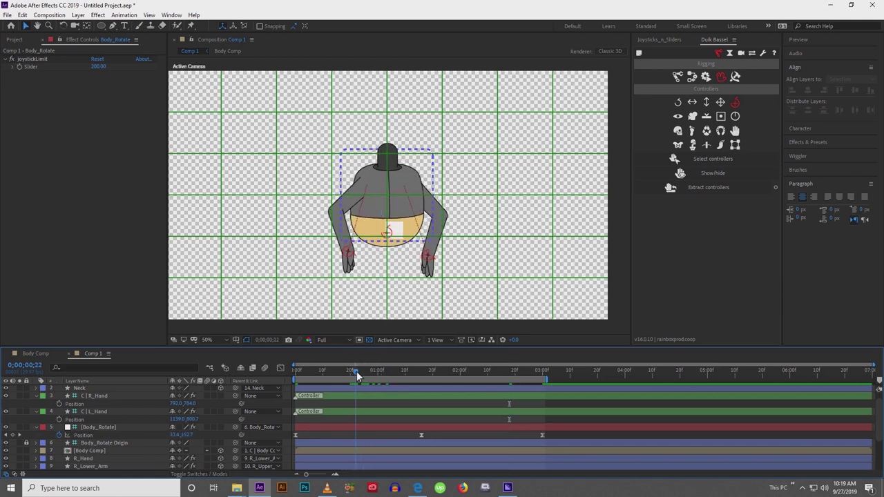